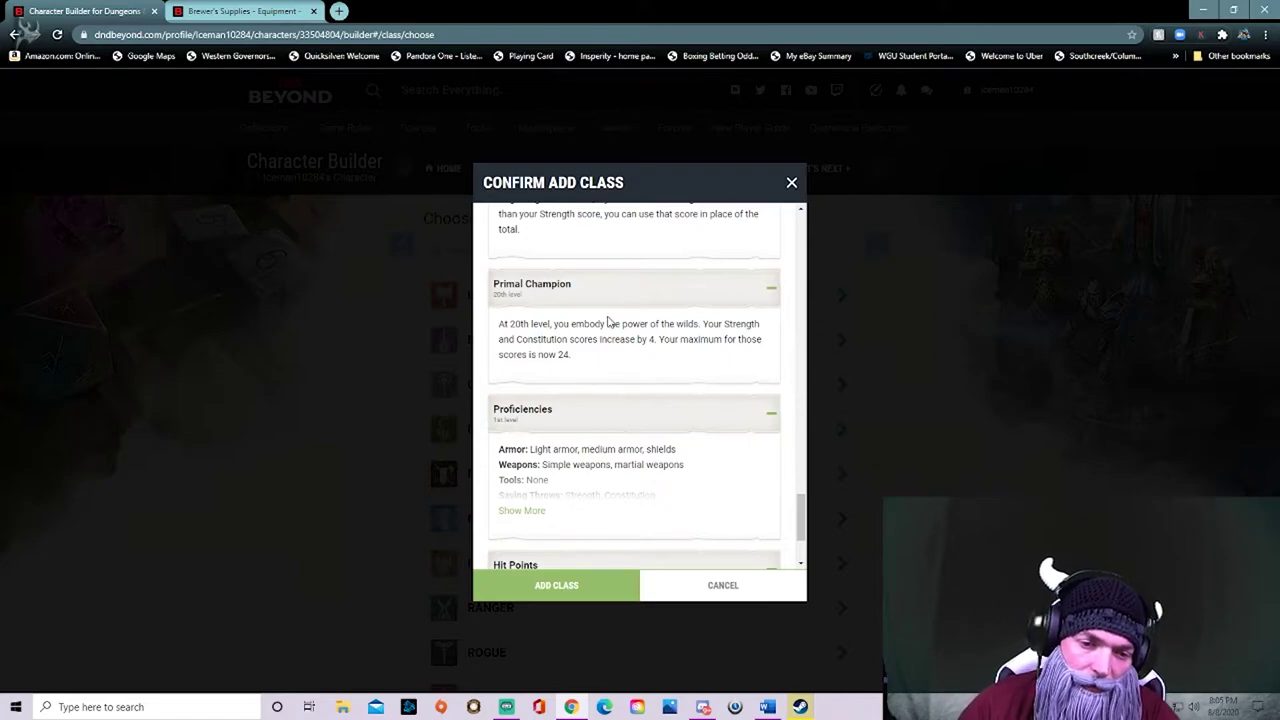
- Expand the full Proficiencies entry in the class preview and review its armor, weapon and saving throw proficiencies
{"action": "scroll", "coordinate": [607, 322], "scroll_direction": "down", "scroll_amount": 1}
{"action": "left_click", "coordinate": [522, 444]}
{"action": "scroll", "coordinate": [590, 350], "scroll_direction": "down", "scroll_amount": 1}
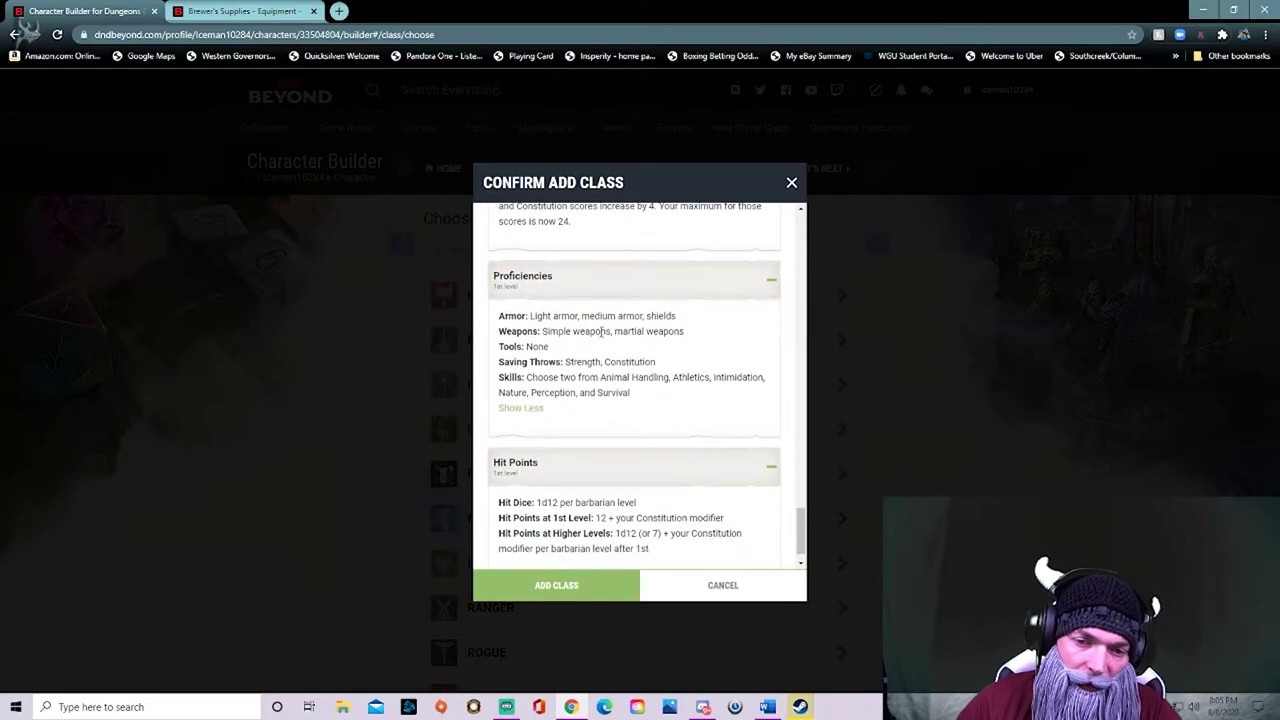
{"action": "left_click_drag", "start_coordinate": [500, 314], "coordinate": [680, 331]}
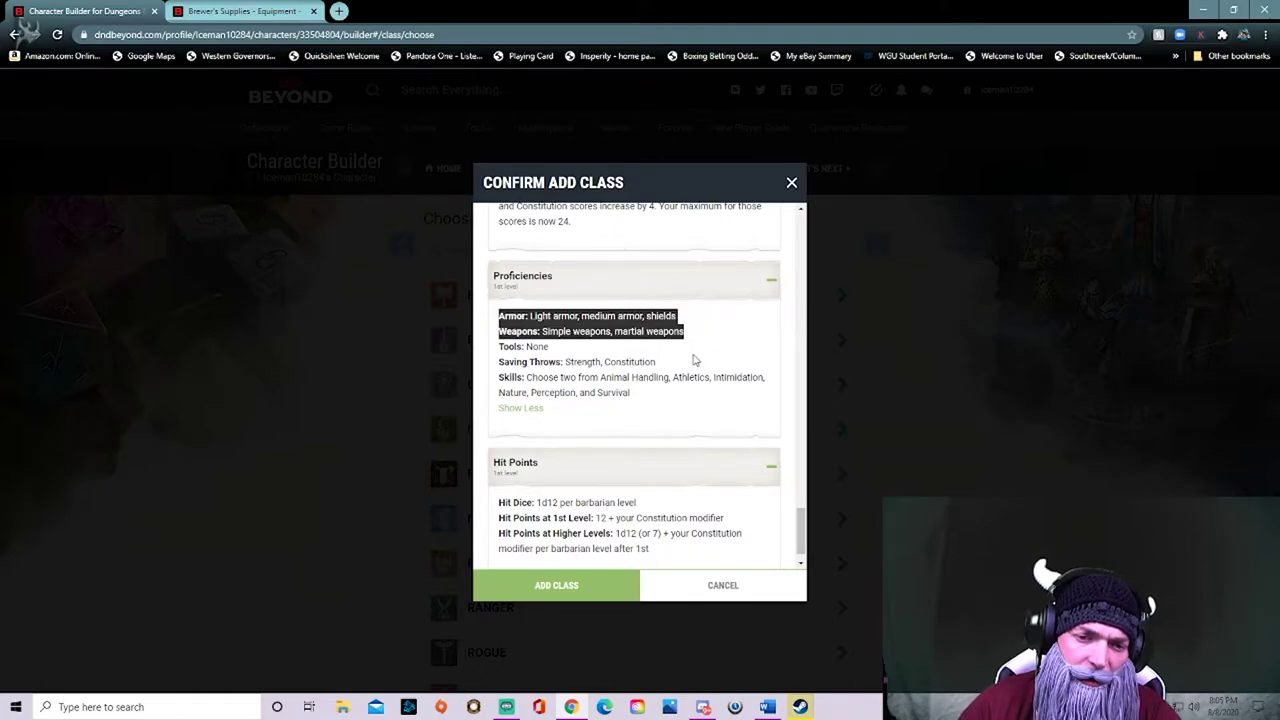
{"action": "left_click", "coordinate": [697, 361]}
{"action": "left_click_drag", "start_coordinate": [653, 362], "coordinate": [566, 362]}
{"action": "left_click", "coordinate": [665, 374]}
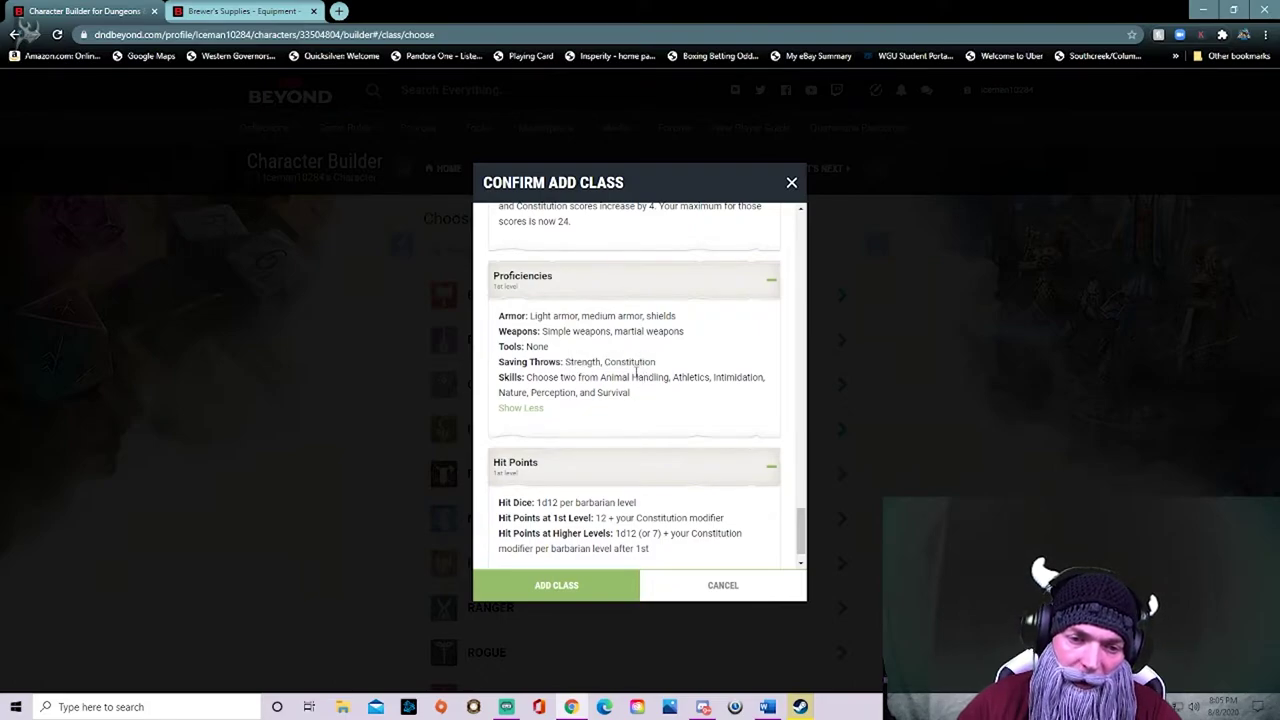
- Review the Hit Points rules for 1st level and higher levels in the class preview, dismissing the Gmail notification
{"action": "scroll", "coordinate": [665, 374], "scroll_direction": "down", "scroll_amount": 1}
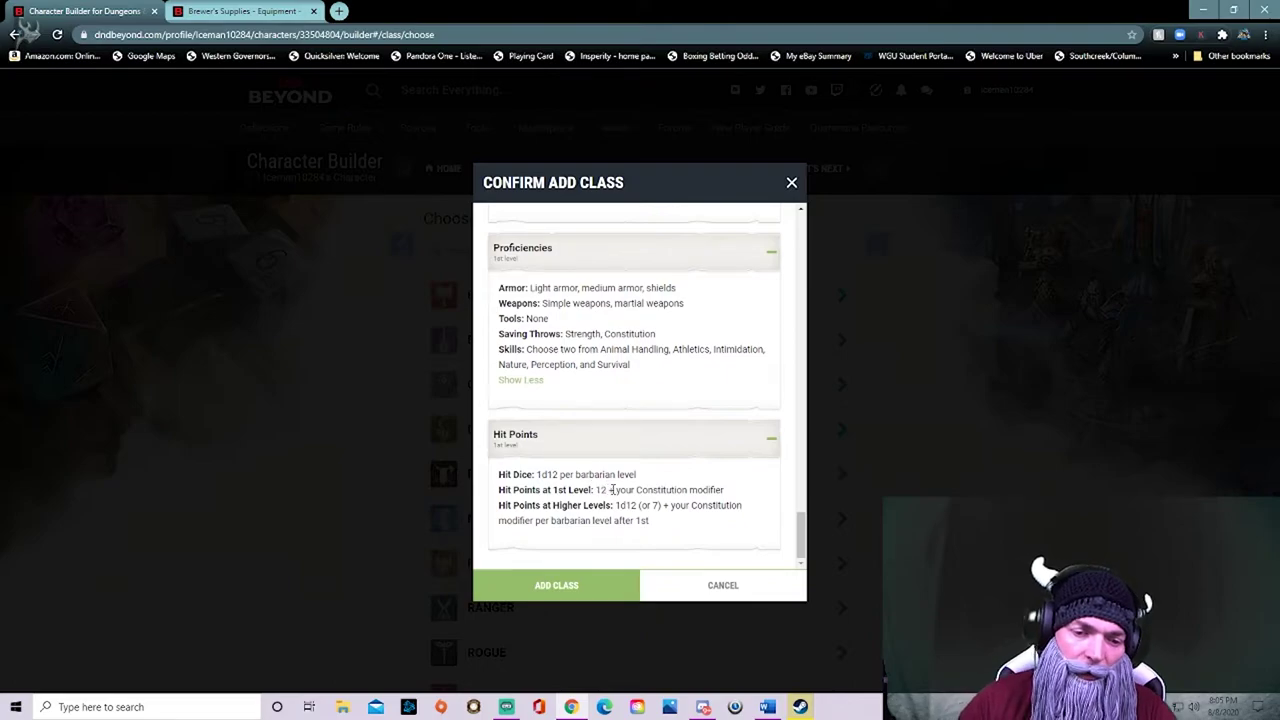
{"action": "left_click_drag", "start_coordinate": [594, 490], "coordinate": [748, 492]}
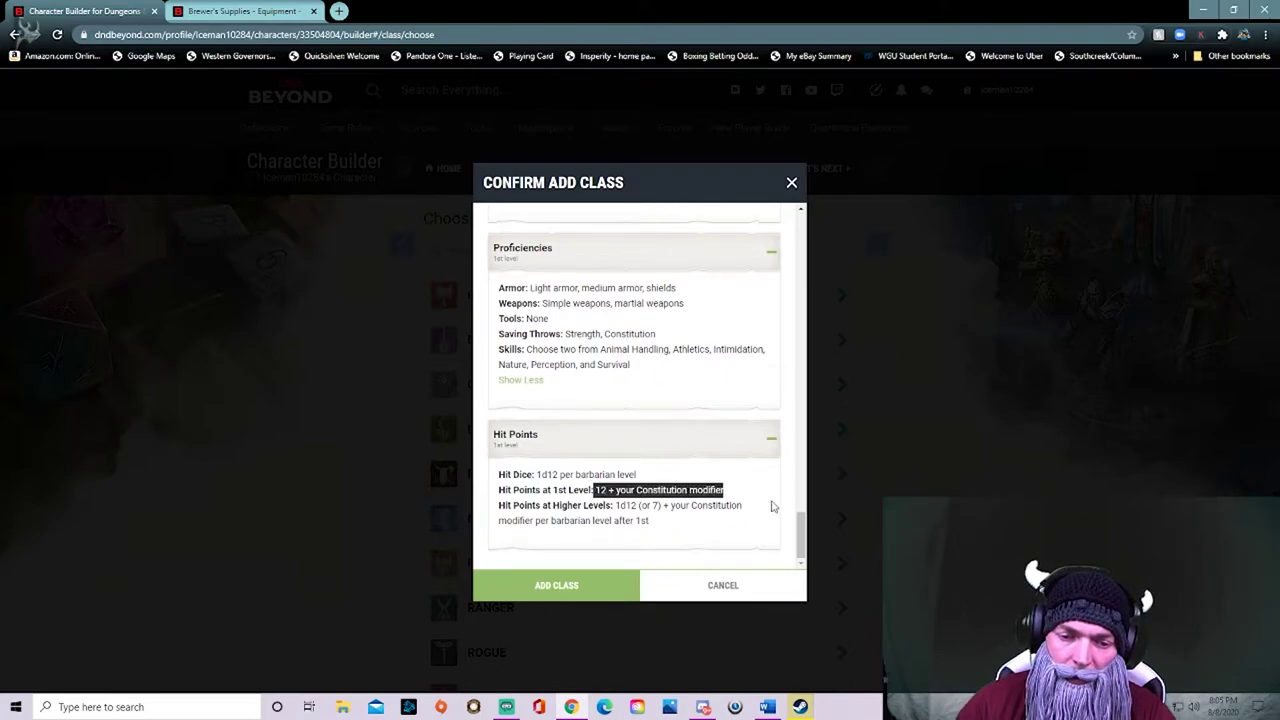
{"action": "left_click", "coordinate": [598, 490]}
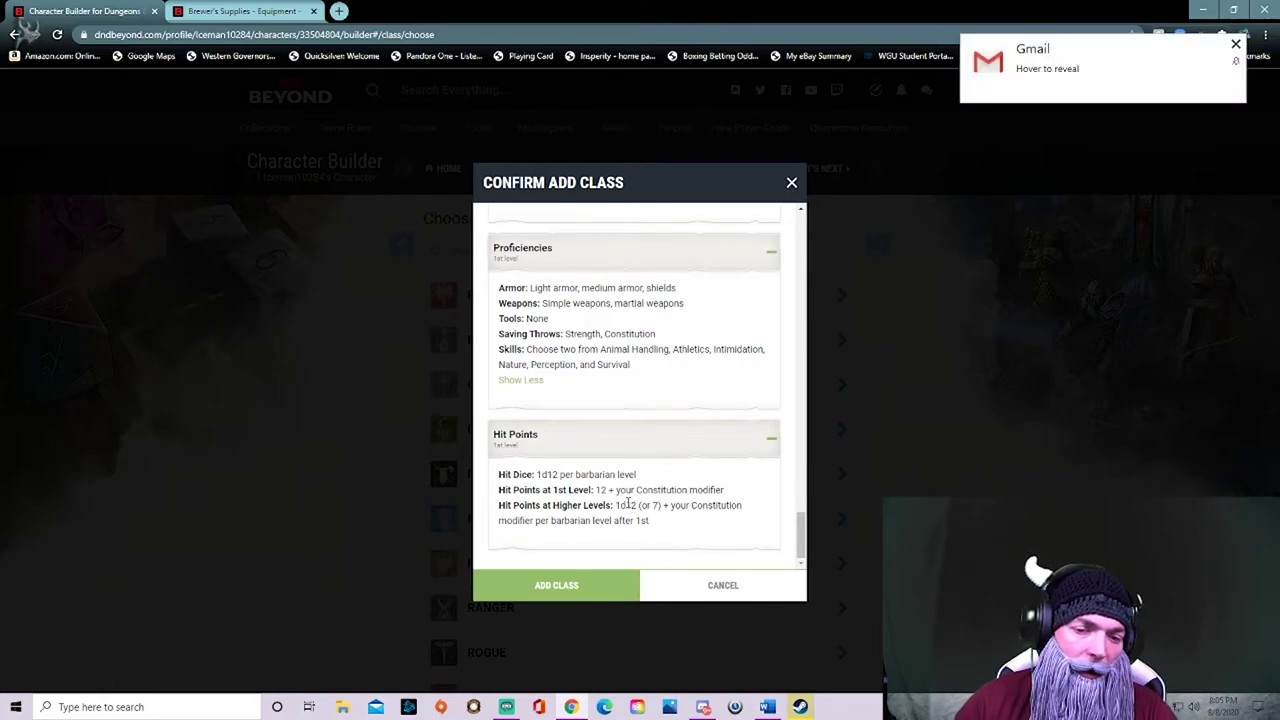
{"action": "left_click", "coordinate": [1236, 43]}
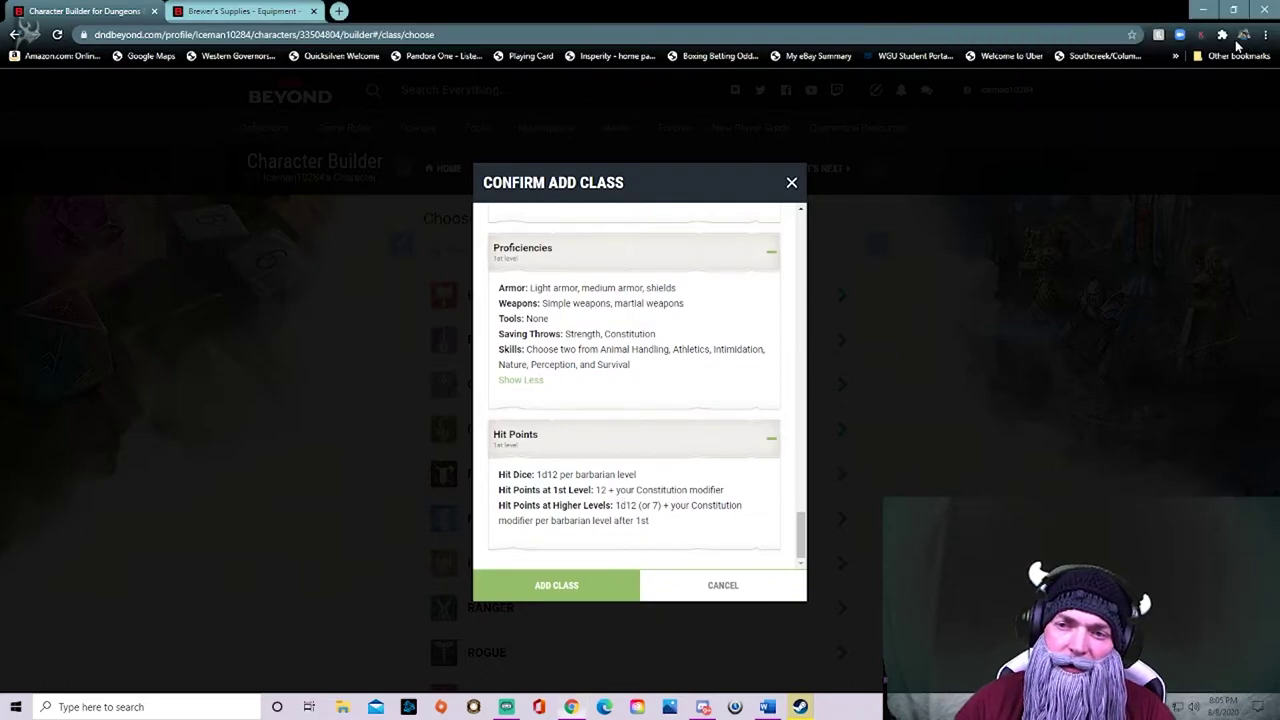
{"action": "left_click_drag", "start_coordinate": [661, 505], "coordinate": [638, 506]}
{"action": "left_click", "coordinate": [657, 506]}
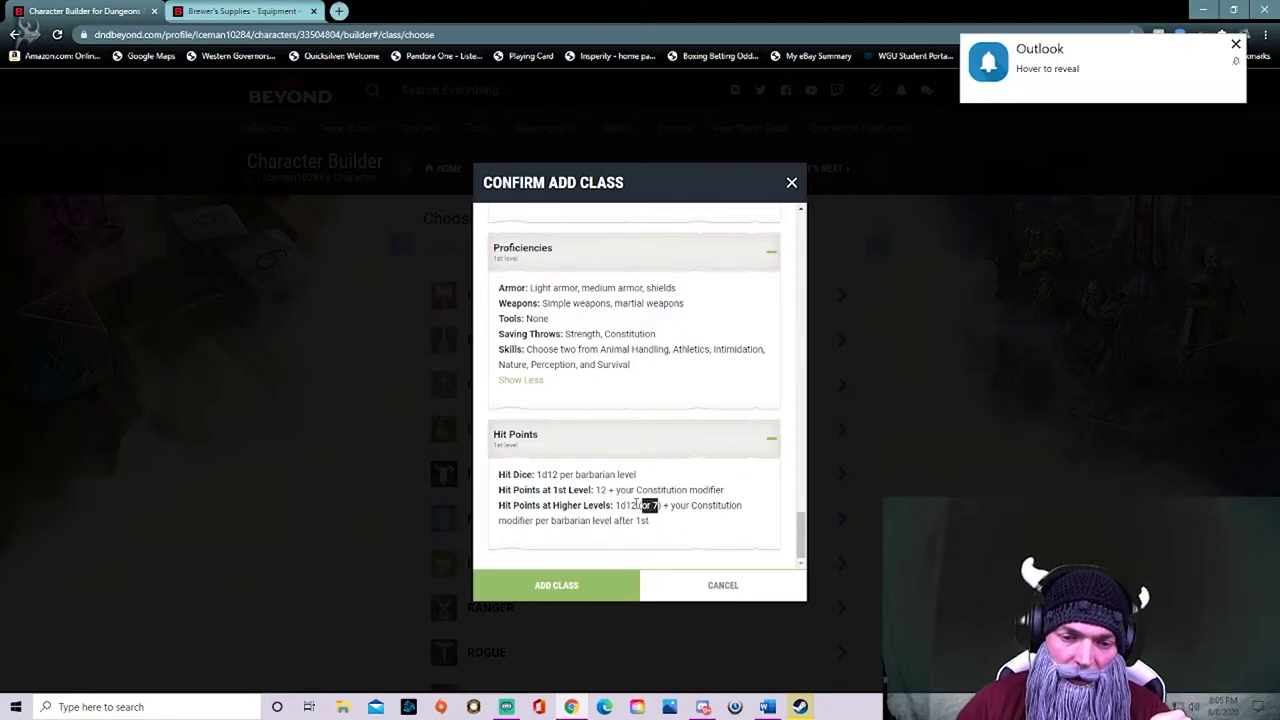
{"action": "left_click_drag", "start_coordinate": [634, 506], "coordinate": [636, 490]}
- Mute all on-screen notifications from Outlook and clear the text selection in the Hit Points rules
{"action": "left_click", "coordinate": [1234, 62]}
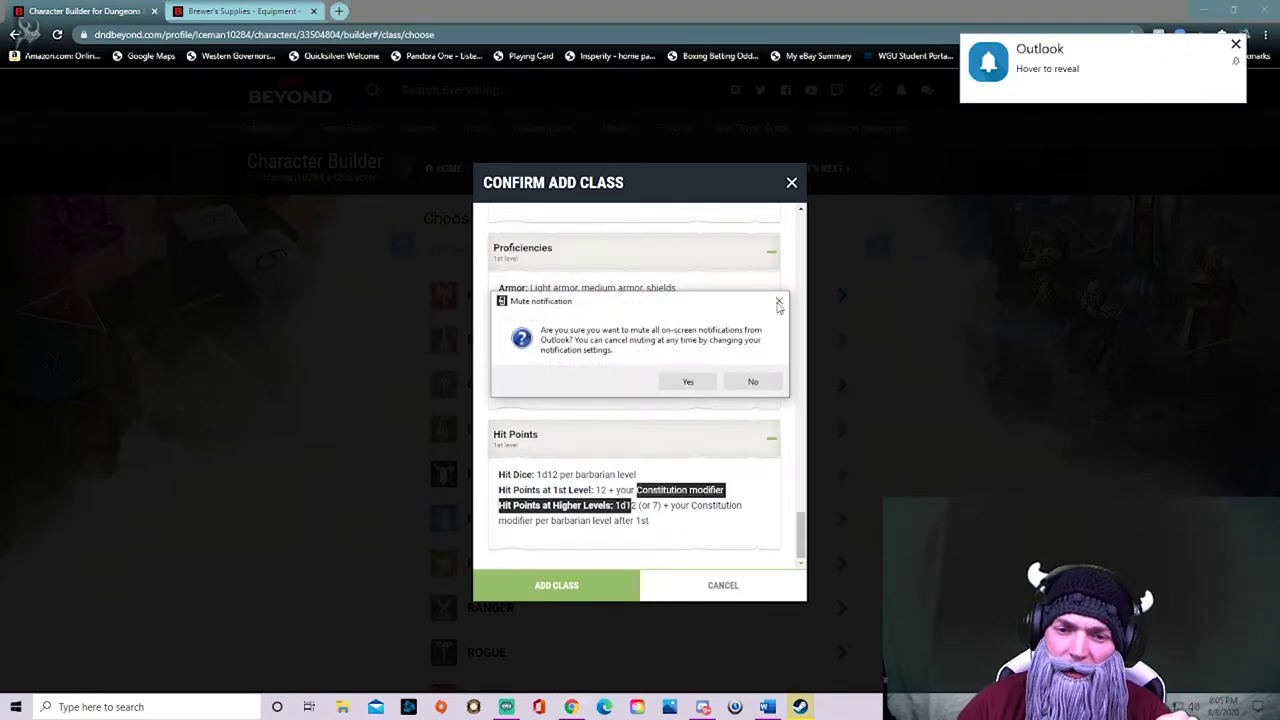
{"action": "left_click", "coordinate": [690, 381]}
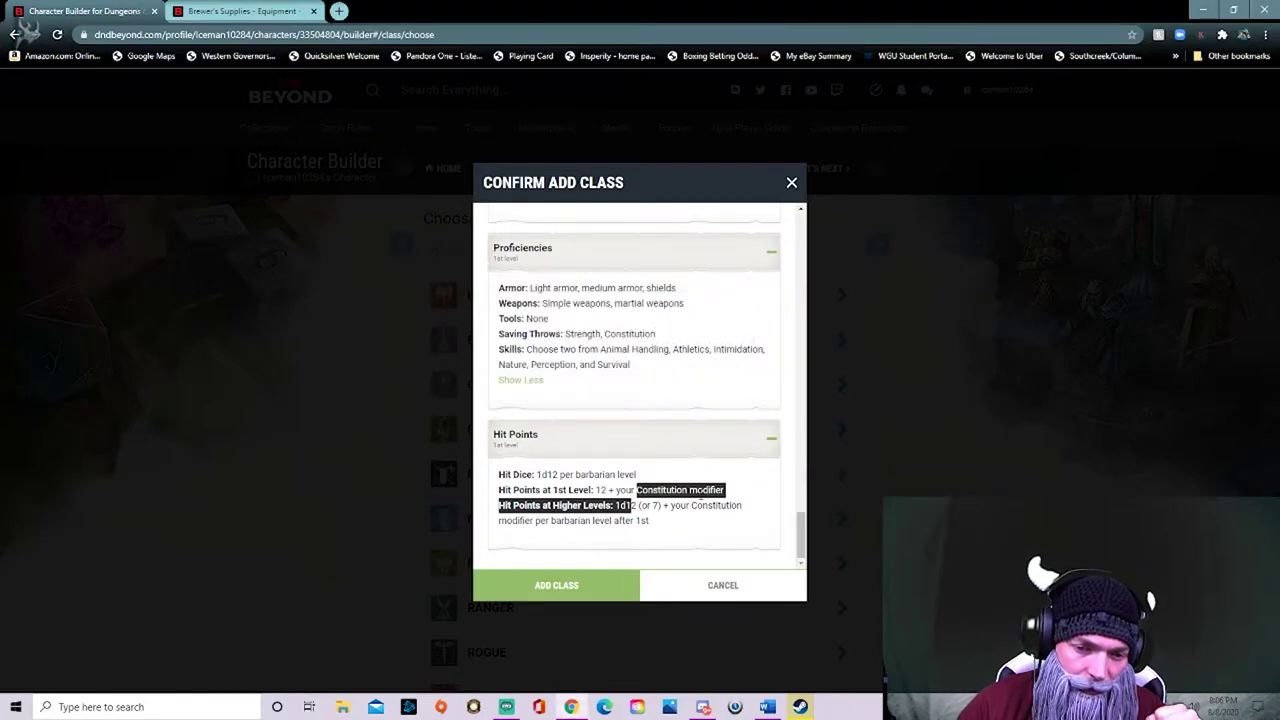
{"action": "left_click", "coordinate": [692, 505]}
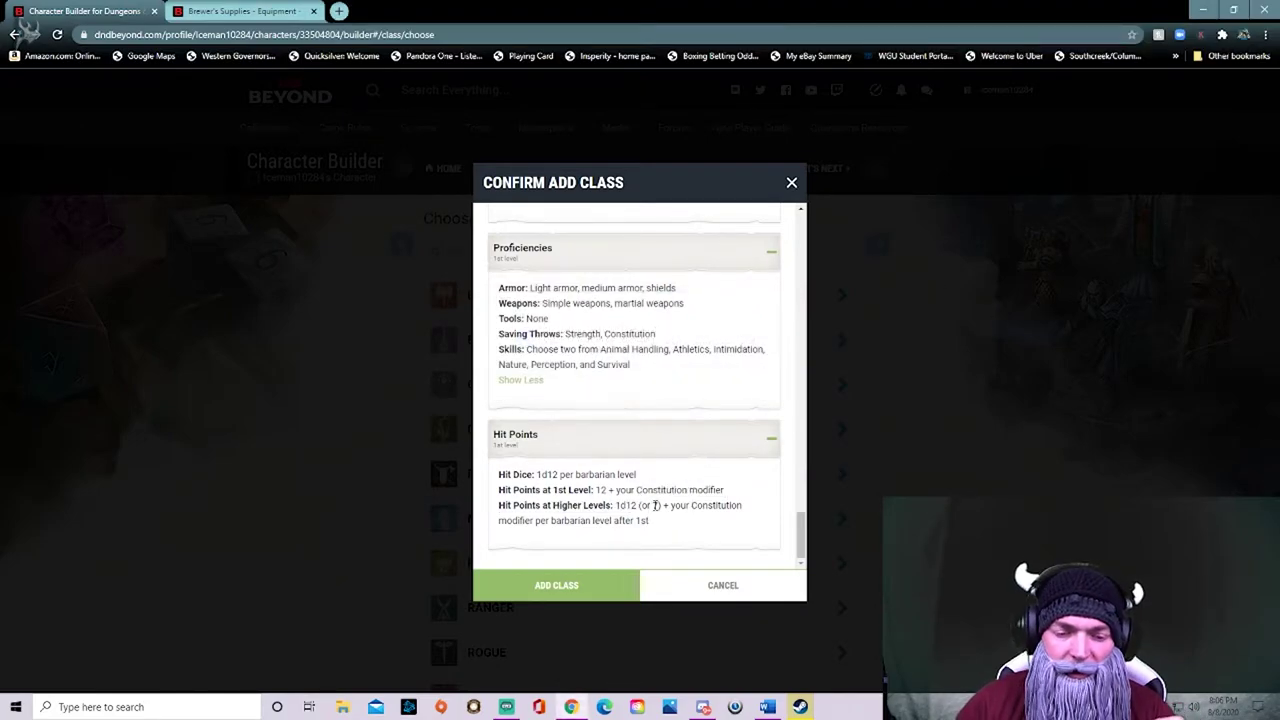
- Check the higher-level hit die in the Hit Points rules and add the Barbarian class to the character
{"action": "left_click_drag", "start_coordinate": [626, 507], "coordinate": [636, 506]}
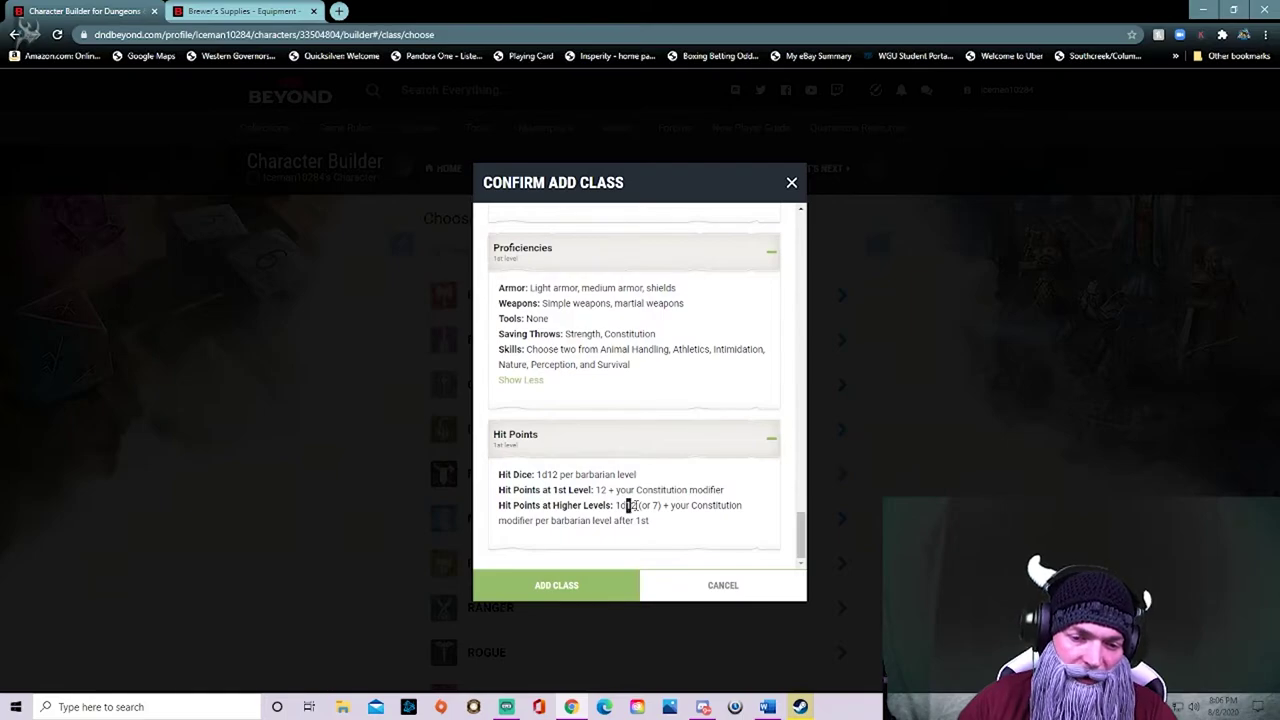
{"action": "left_click", "coordinate": [647, 506]}
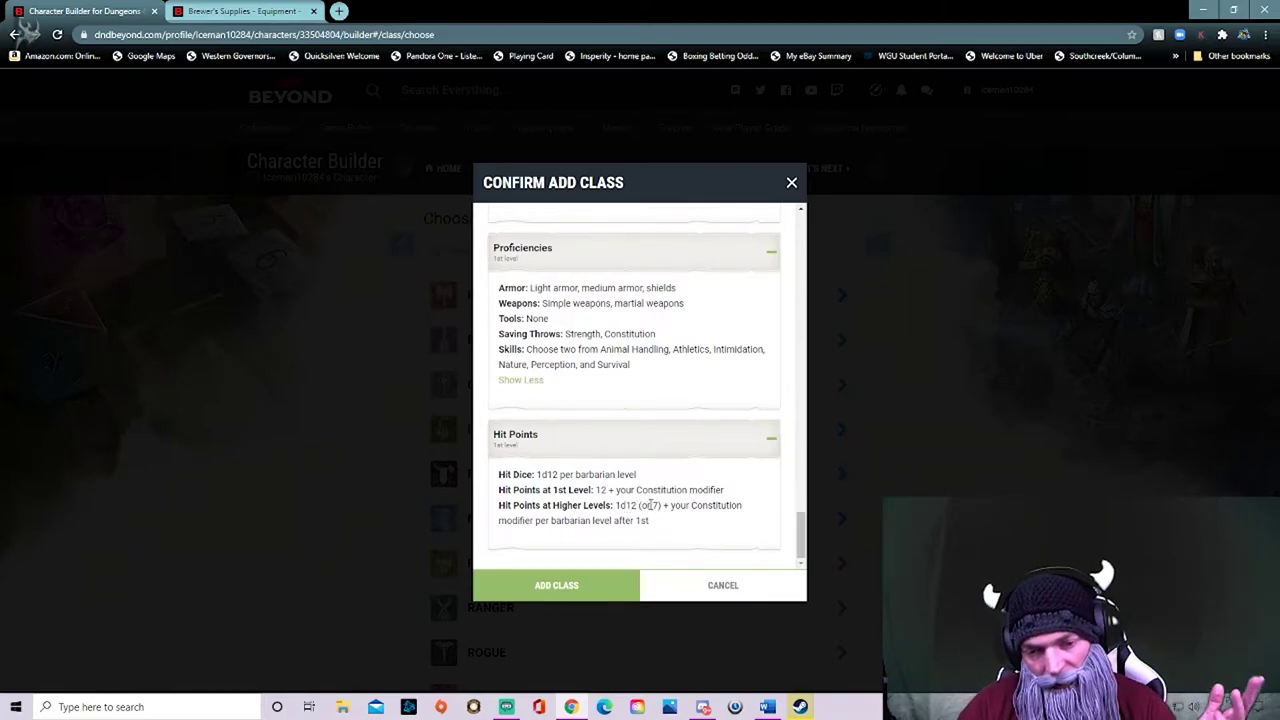
{"action": "left_click", "coordinate": [578, 592]}
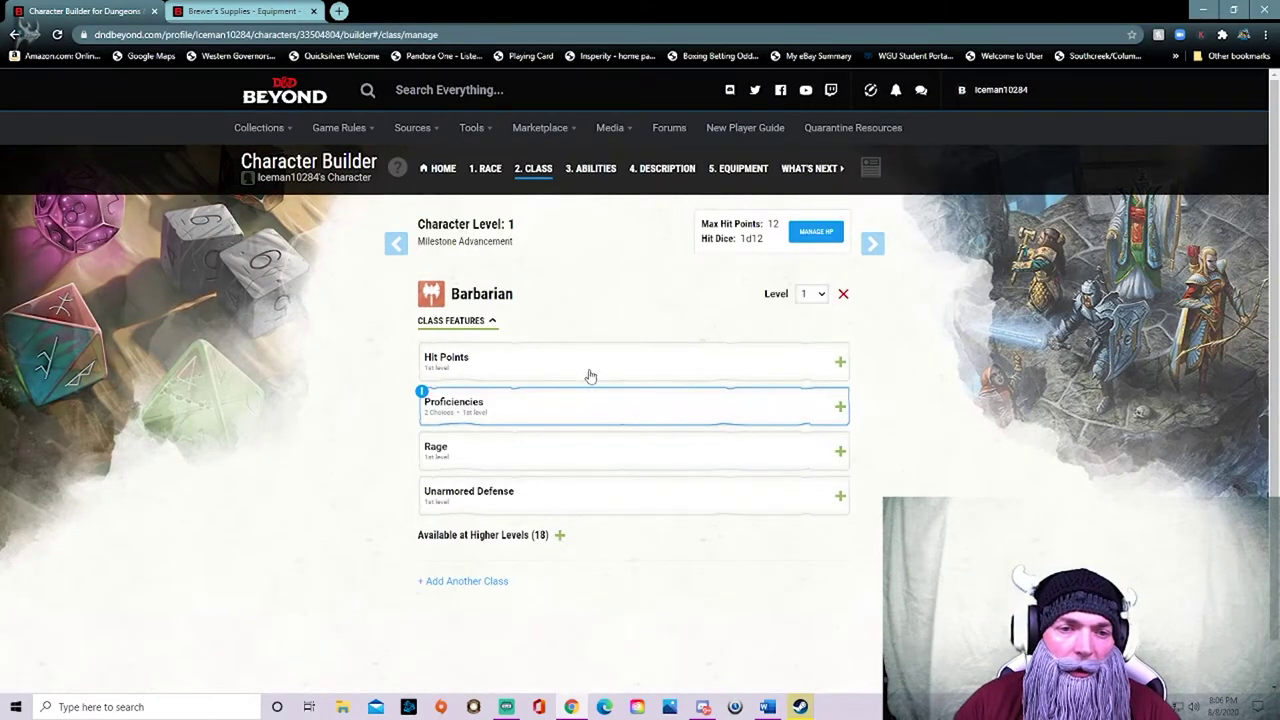
- Choose Athletics and Intimidation as the two Barbarian skills under the Proficiencies class feature
{"action": "scroll", "coordinate": [630, 322], "scroll_direction": "down", "scroll_amount": 1}
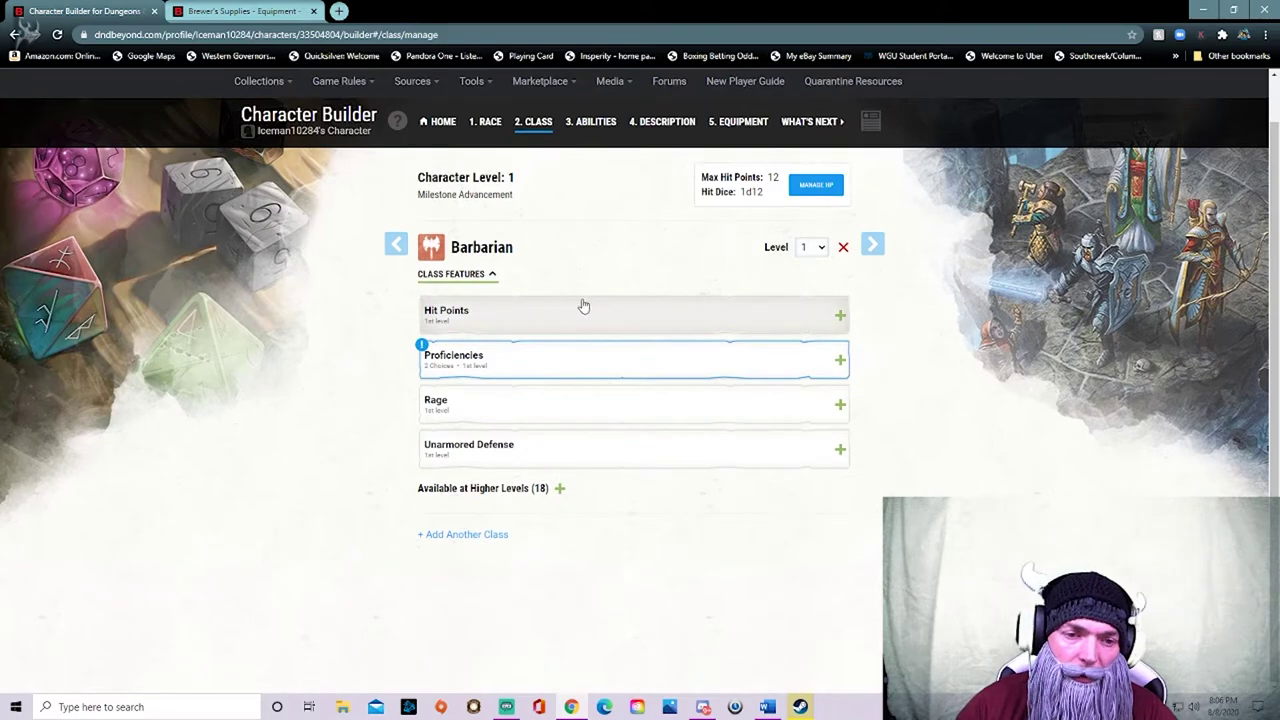
{"action": "left_click", "coordinate": [841, 361]}
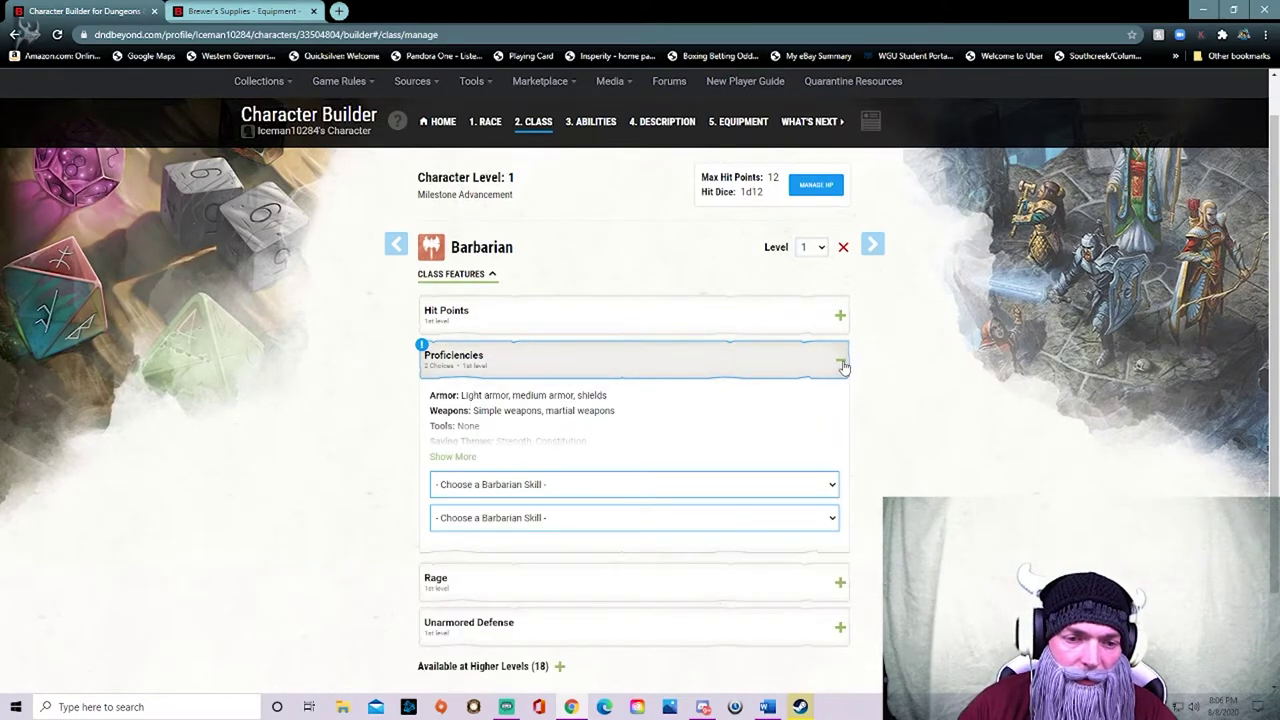
{"action": "scroll", "coordinate": [628, 443], "scroll_direction": "down", "scroll_amount": 1}
{"action": "left_click", "coordinate": [540, 419]}
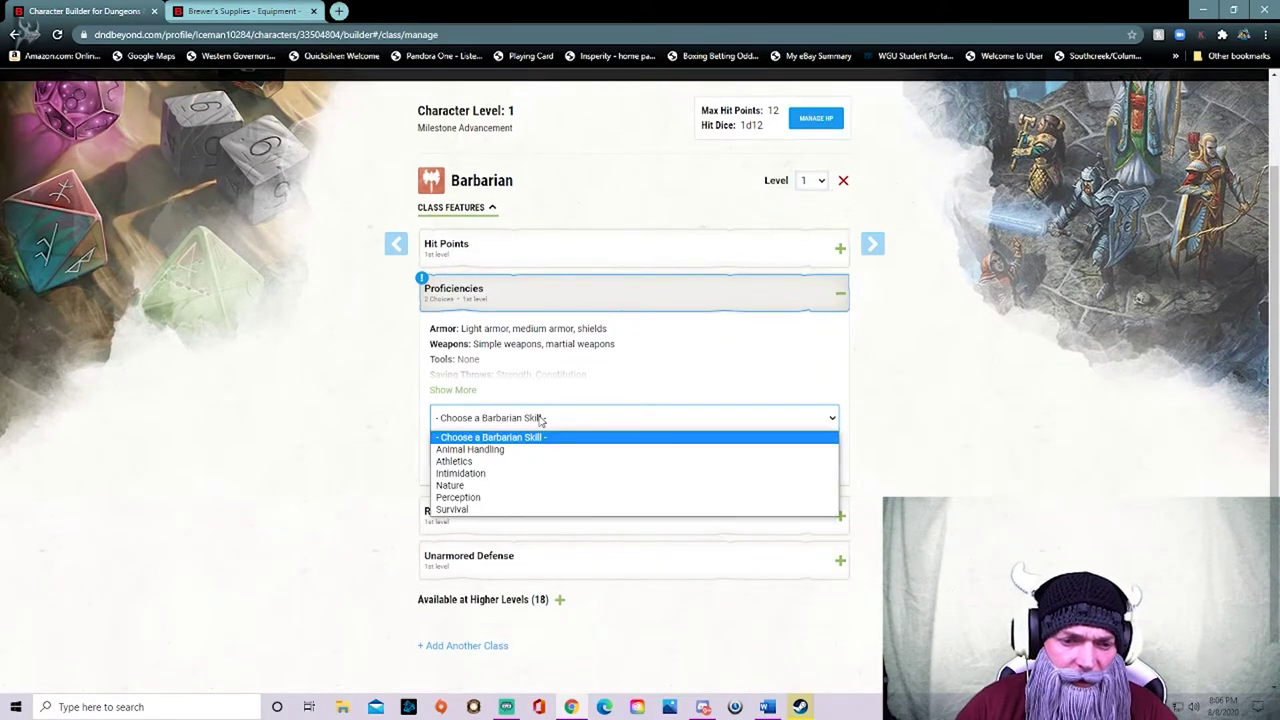
{"action": "left_click", "coordinate": [465, 461]}
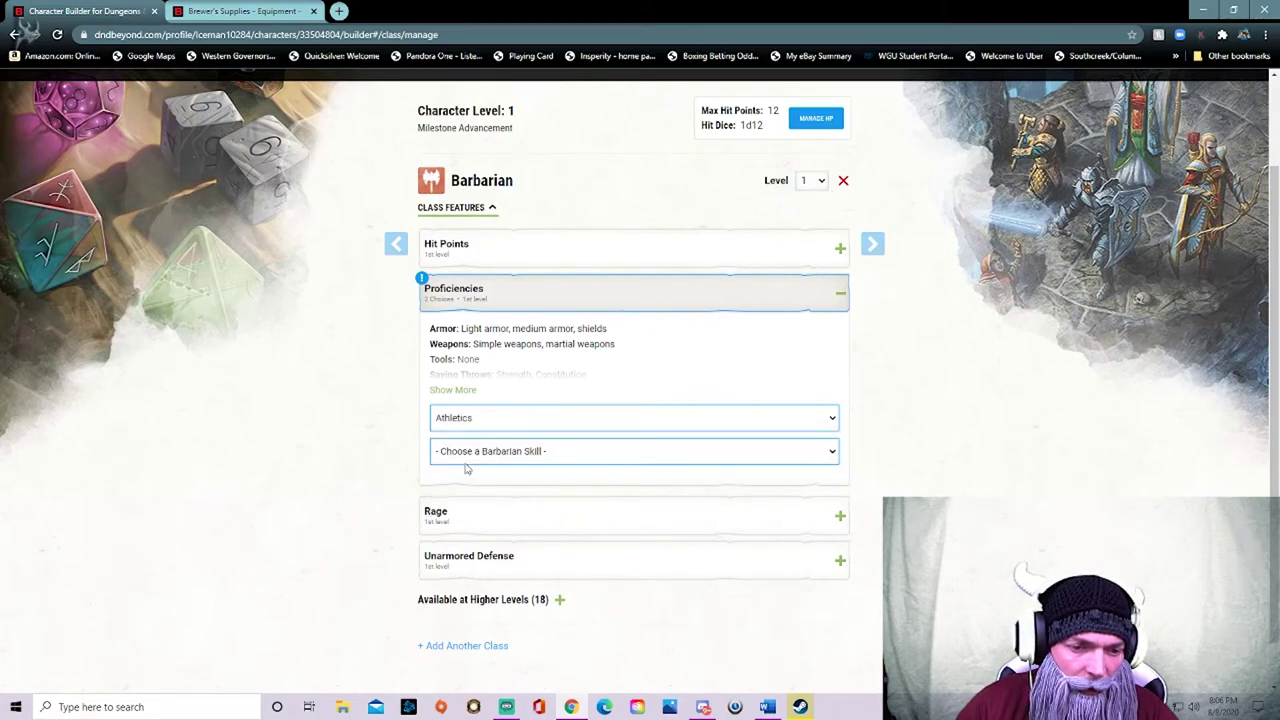
{"action": "left_click", "coordinate": [489, 452]}
{"action": "left_click", "coordinate": [495, 494]}
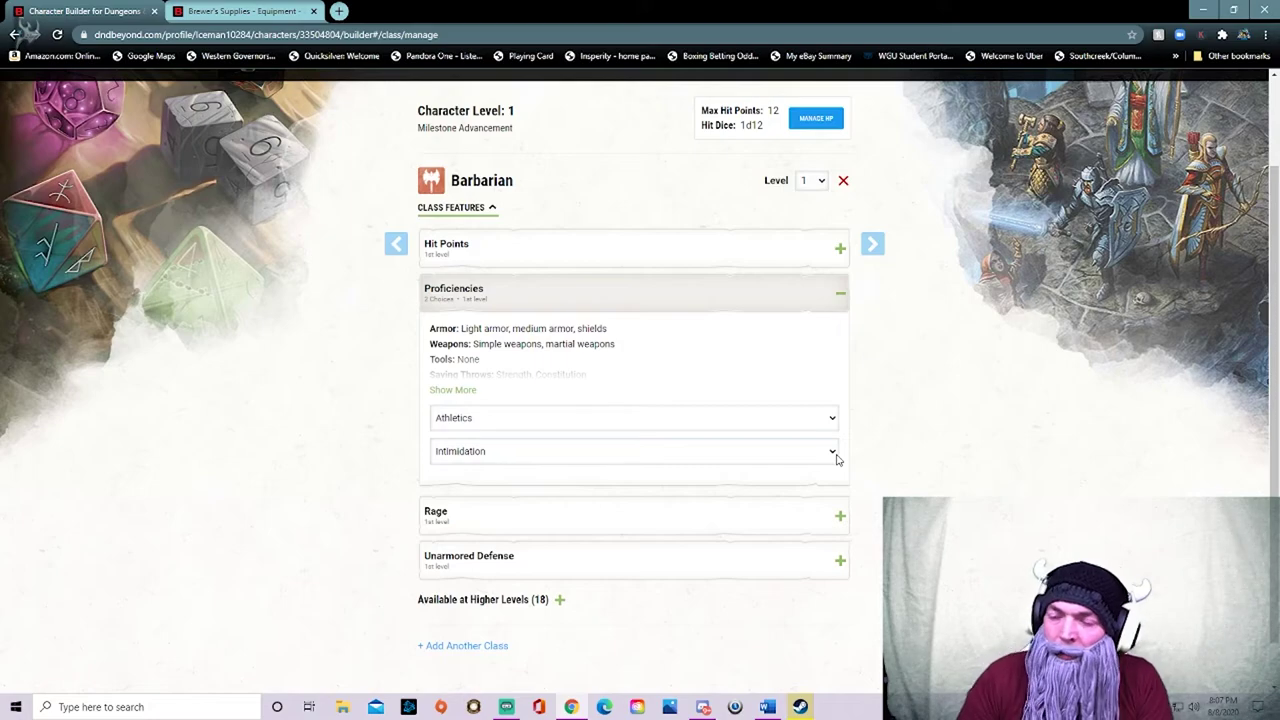
- Examine the Rage and Unarmored Defense class features and the list of Barbarian features available at higher levels
{"action": "scroll", "coordinate": [580, 474], "scroll_direction": "down", "scroll_amount": 1}
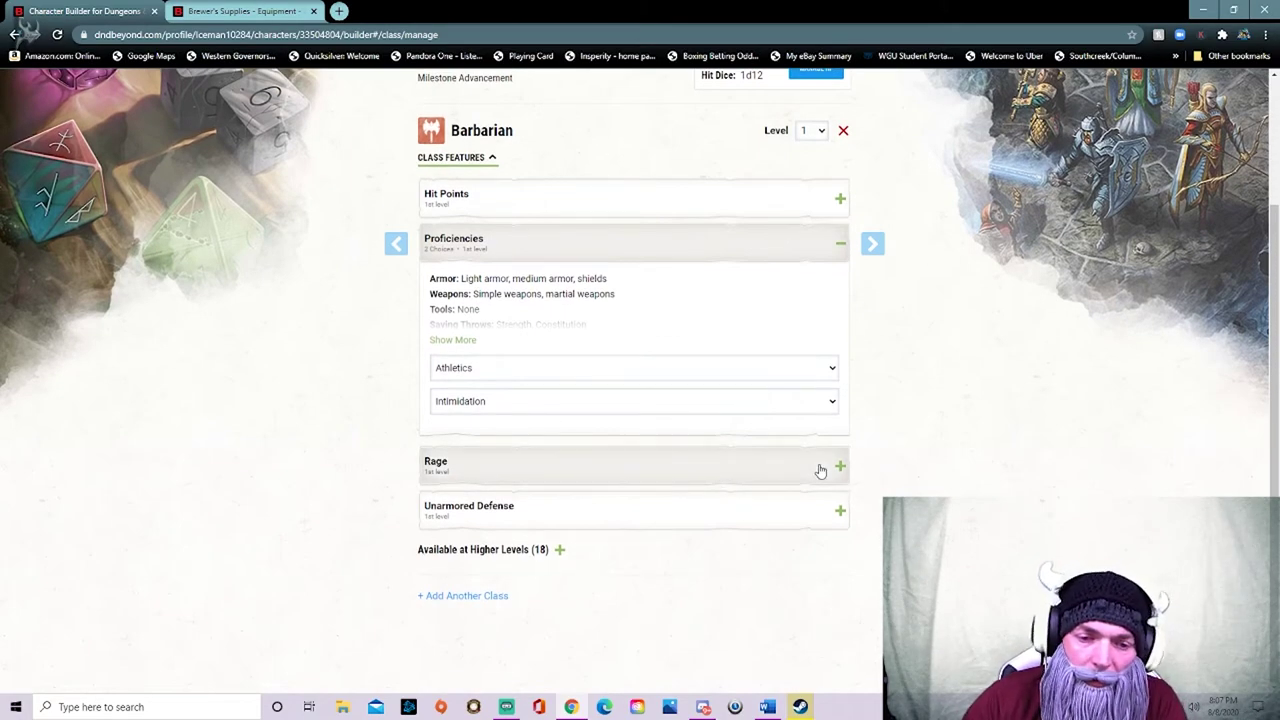
{"action": "left_click", "coordinate": [820, 470]}
{"action": "scroll", "coordinate": [650, 480], "scroll_direction": "down", "scroll_amount": 2}
{"action": "left_click", "coordinate": [589, 507]}
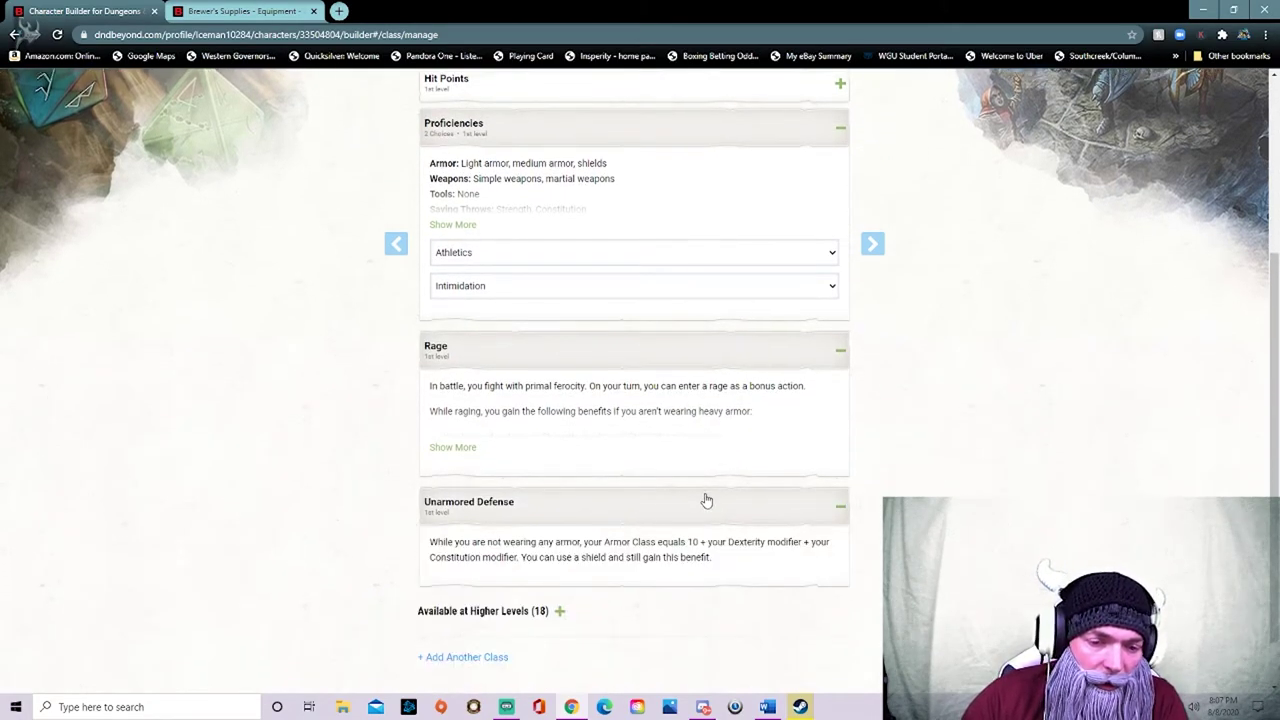
{"action": "scroll", "coordinate": [660, 520], "scroll_direction": "down", "scroll_amount": 1}
{"action": "left_click", "coordinate": [560, 549]}
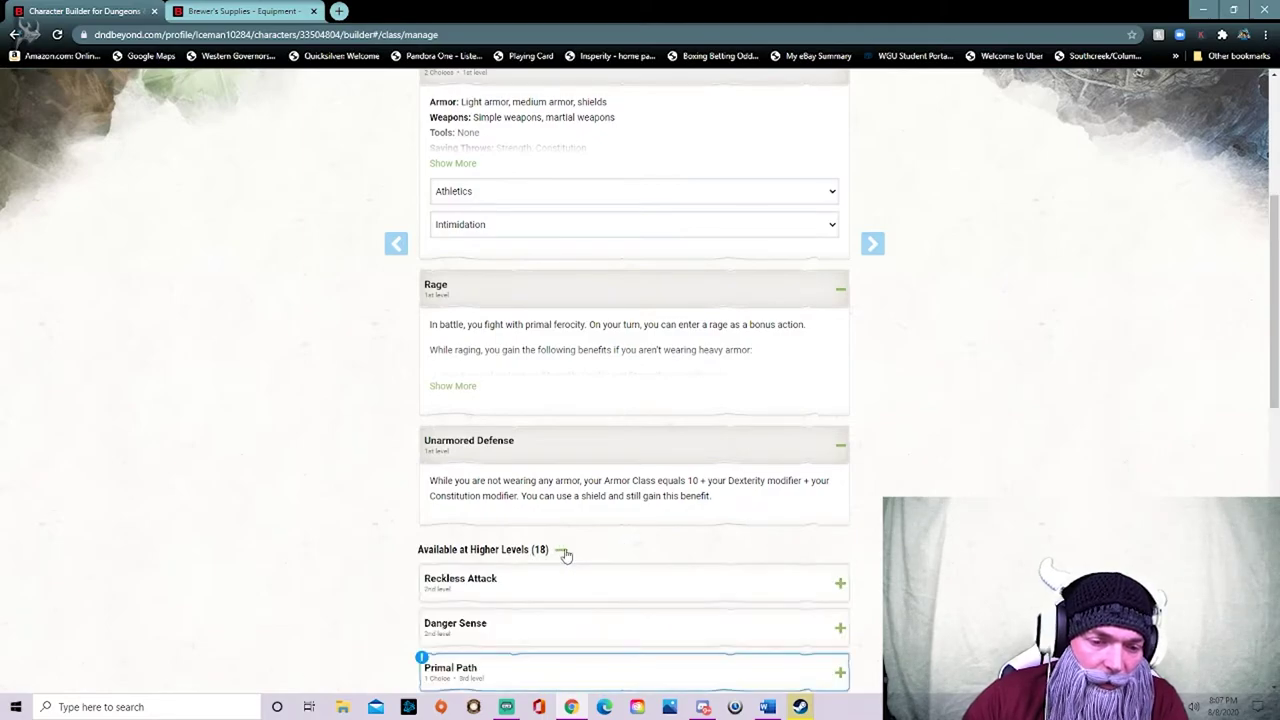
{"action": "scroll", "coordinate": [565, 340], "scroll_direction": "down", "scroll_amount": 3}
{"action": "scroll", "coordinate": [563, 354], "scroll_direction": "down", "scroll_amount": 6}
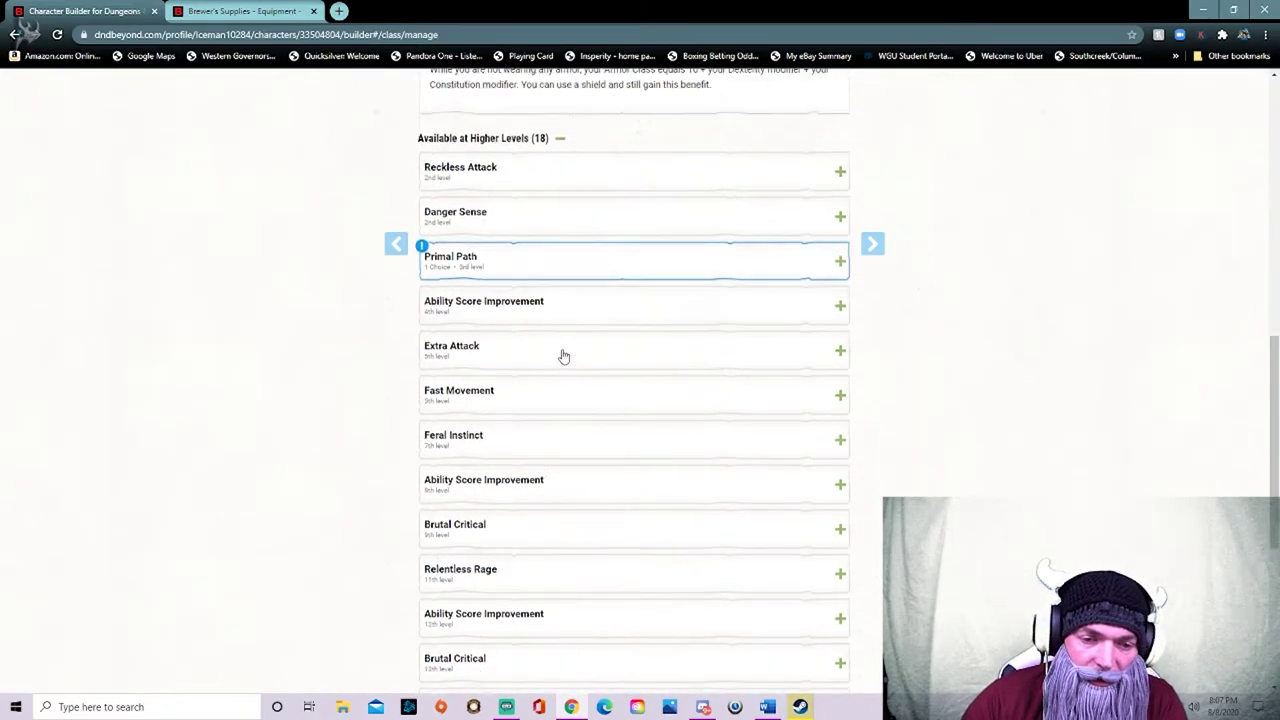
{"action": "scroll", "coordinate": [512, 429], "scroll_direction": "up", "scroll_amount": 4}
{"action": "scroll", "coordinate": [551, 274], "scroll_direction": "up", "scroll_amount": 7}
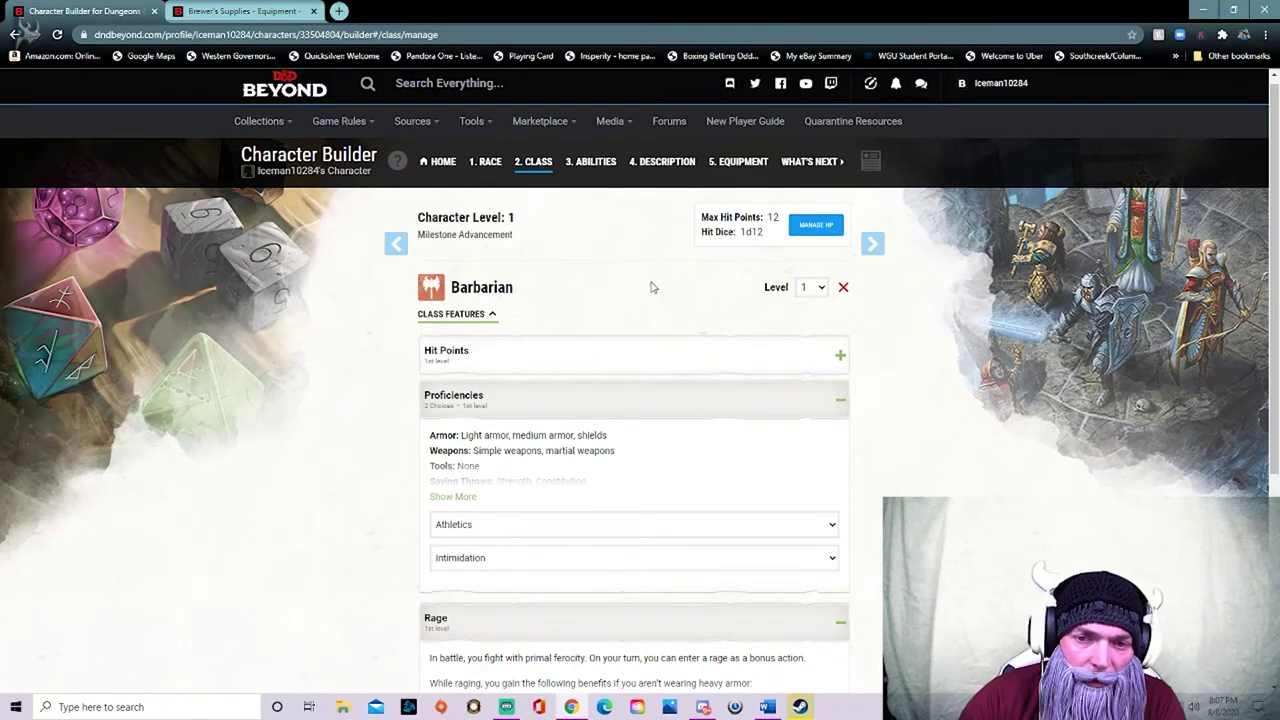
{"action": "scroll", "coordinate": [571, 357], "scroll_direction": "down", "scroll_amount": 3}
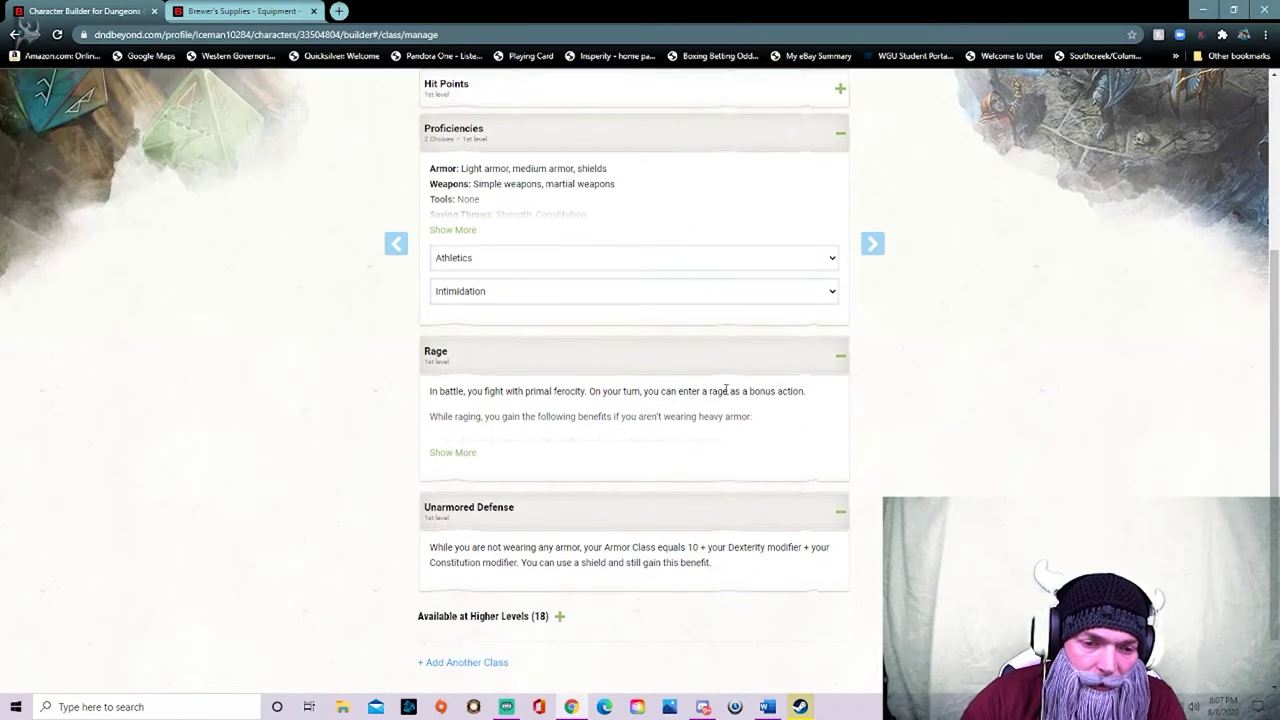
{"action": "scroll", "coordinate": [723, 386], "scroll_direction": "up", "scroll_amount": 3}
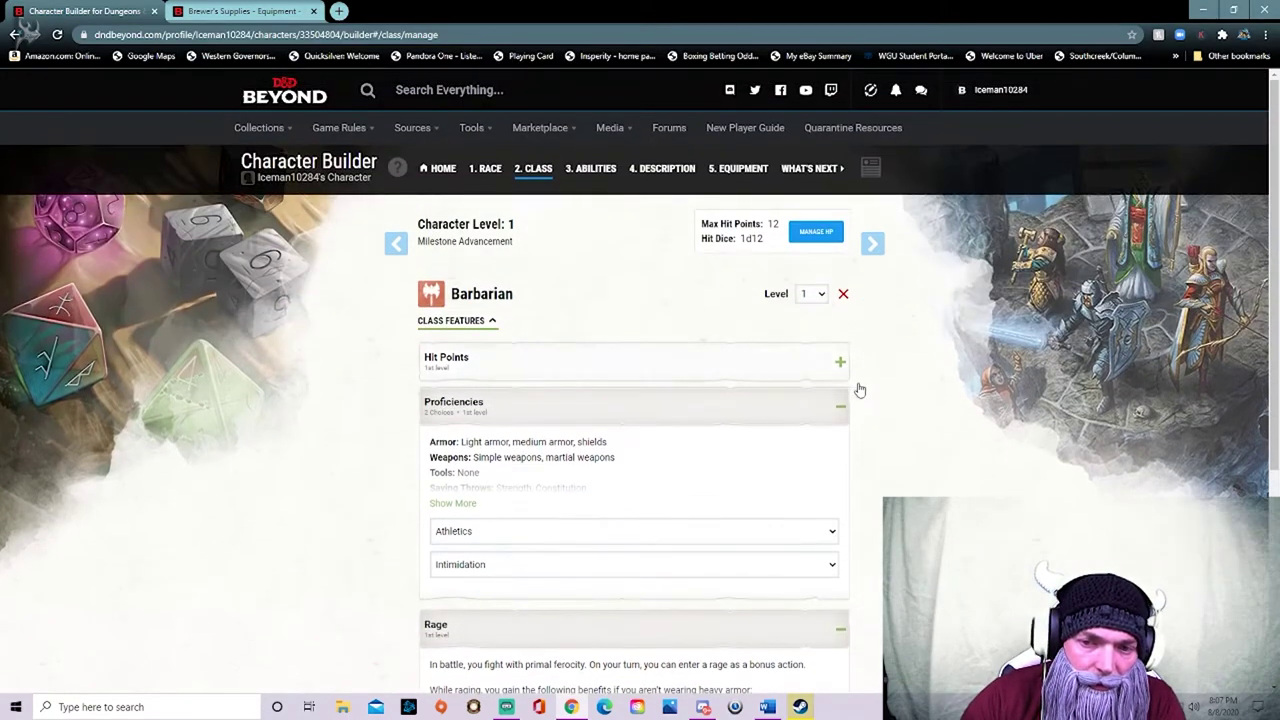
- Proceed to the ability scores and select Point Buy as the generation method
{"action": "left_click", "coordinate": [881, 254]}
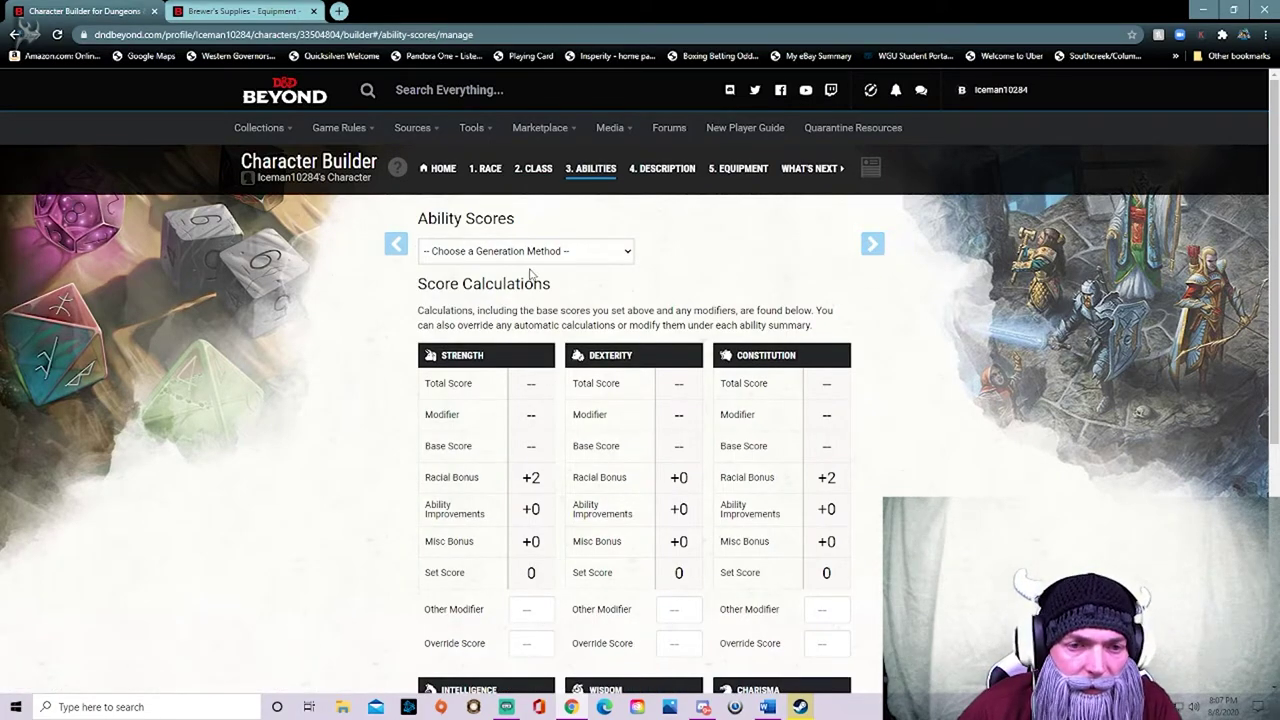
{"action": "left_click", "coordinate": [531, 252]}
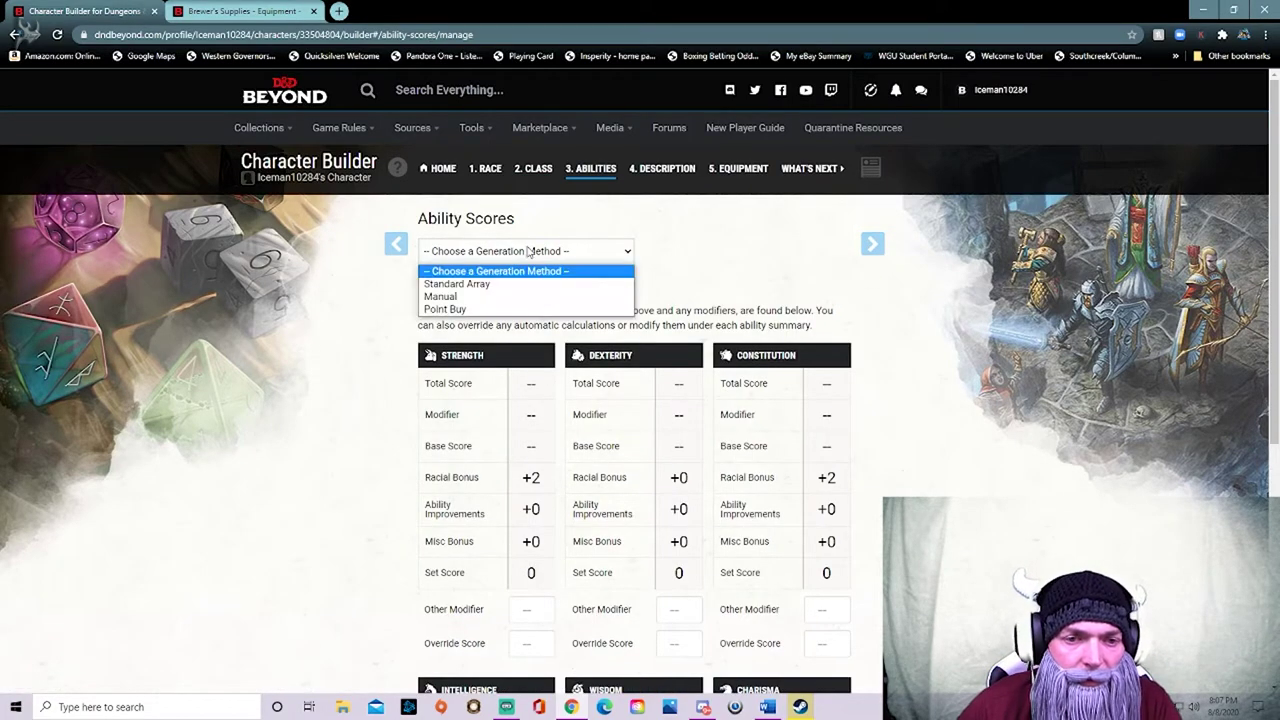
{"action": "left_click", "coordinate": [463, 310]}
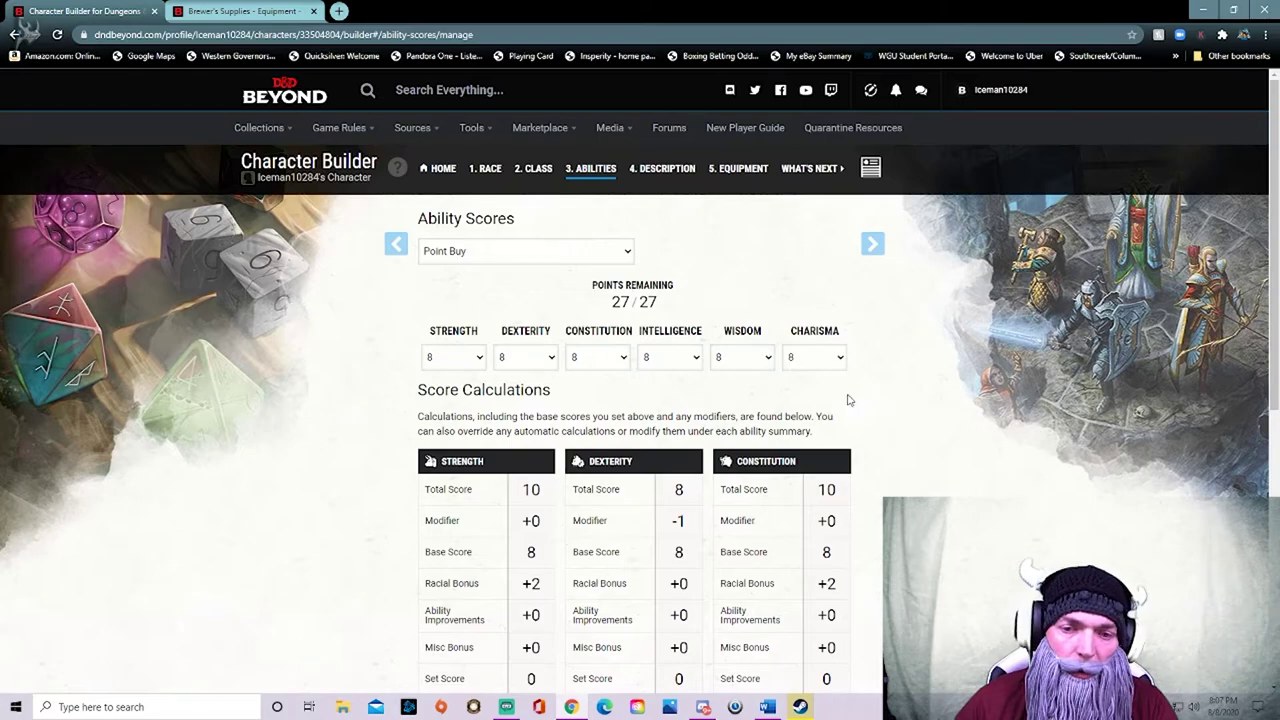
- Set the Strength and Constitution base scores to 15 each
{"action": "scroll", "coordinate": [889, 380], "scroll_direction": "down", "scroll_amount": 1}
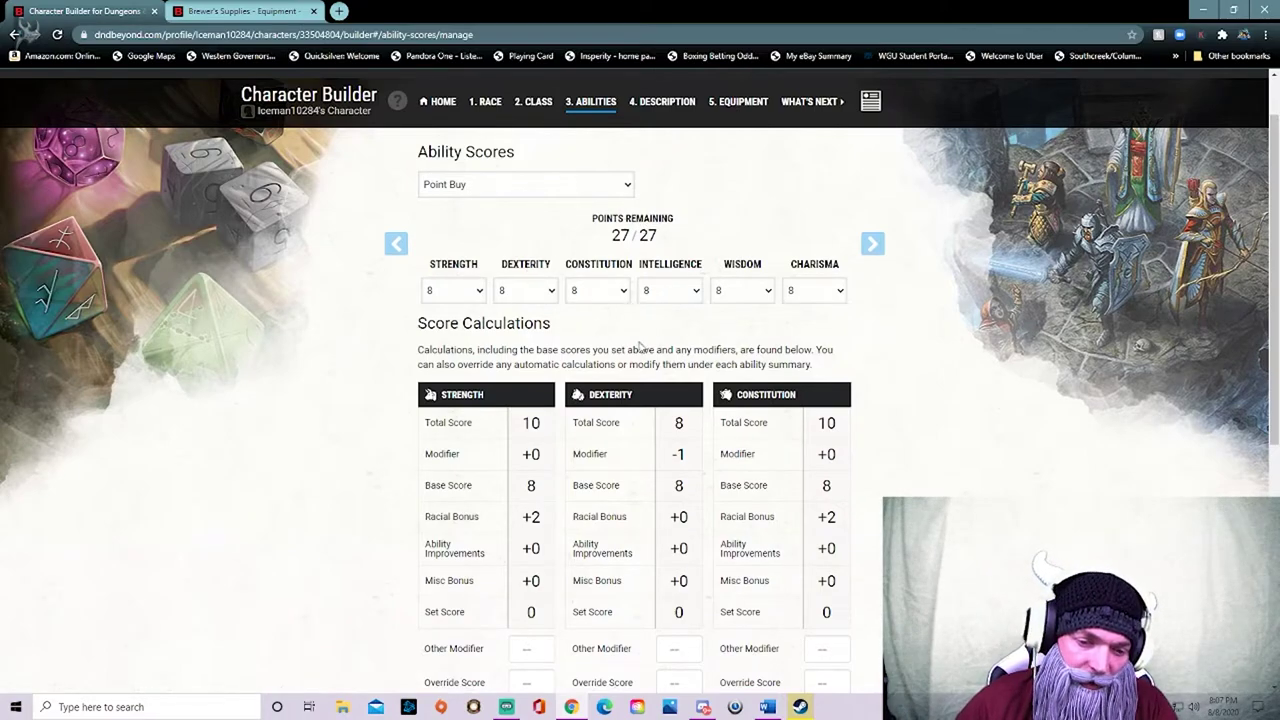
{"action": "left_click", "coordinate": [479, 290]}
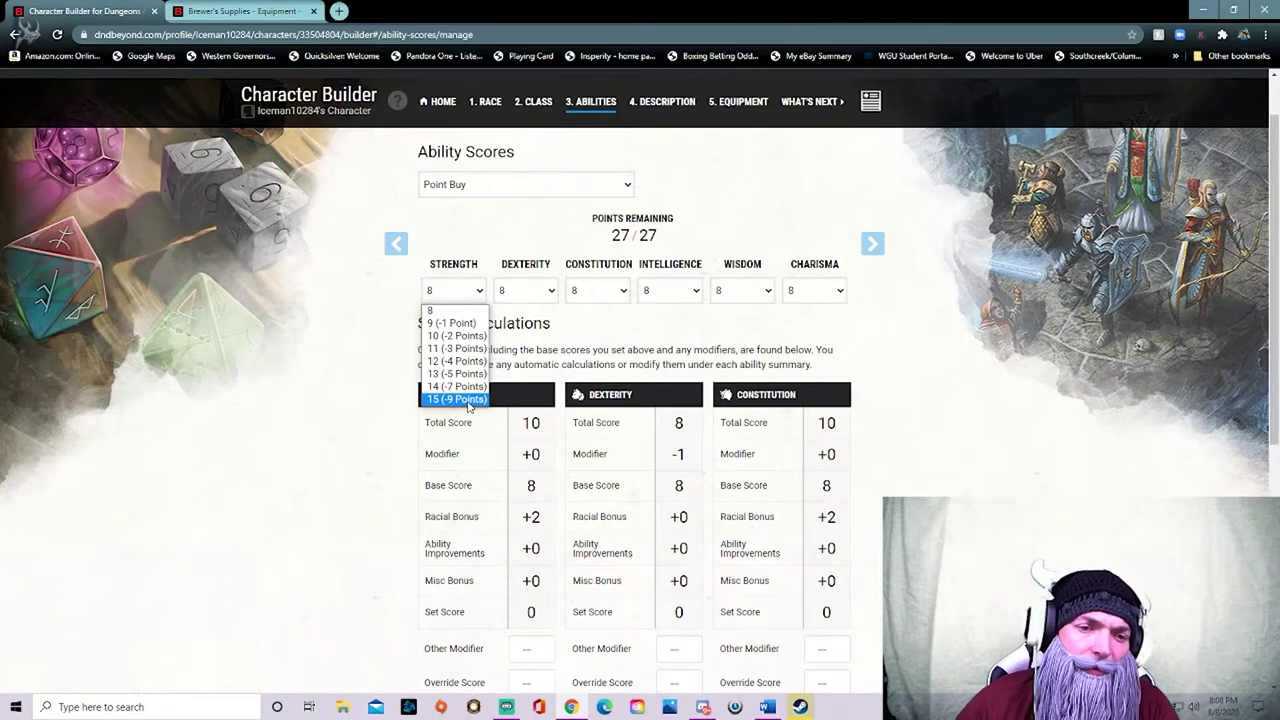
{"action": "left_click", "coordinate": [452, 400]}
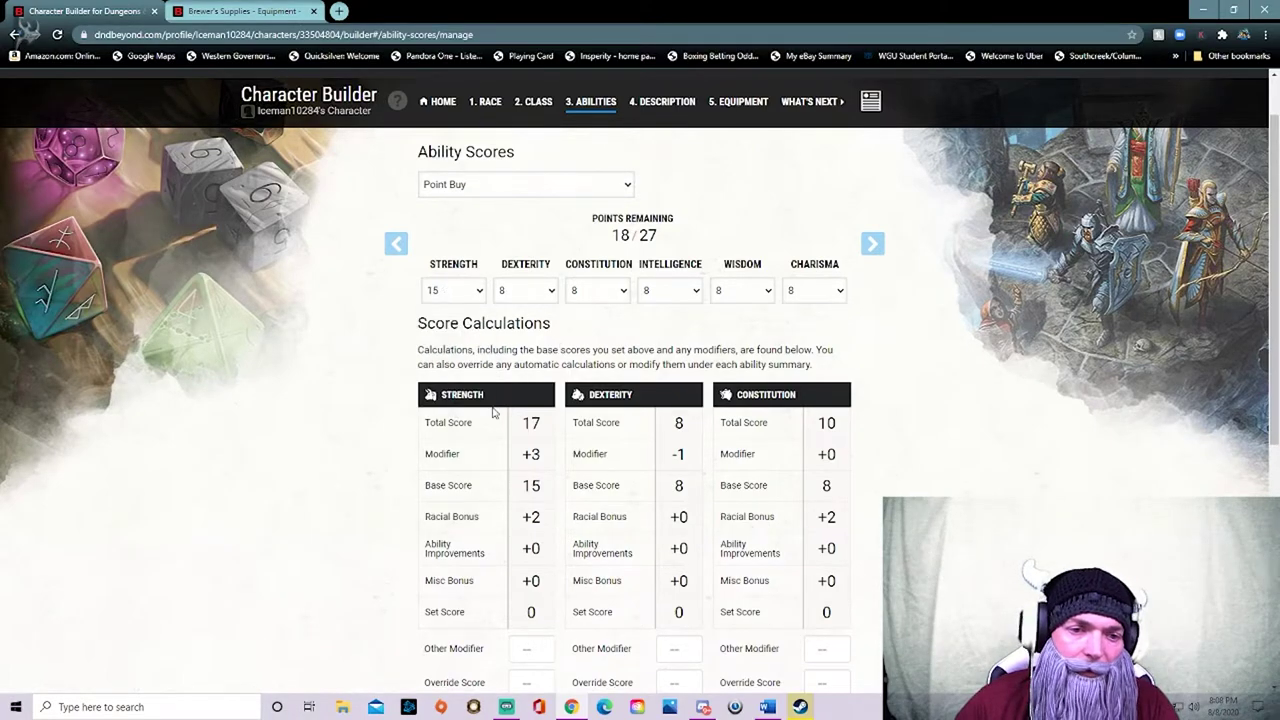
{"action": "left_click", "coordinate": [614, 296]}
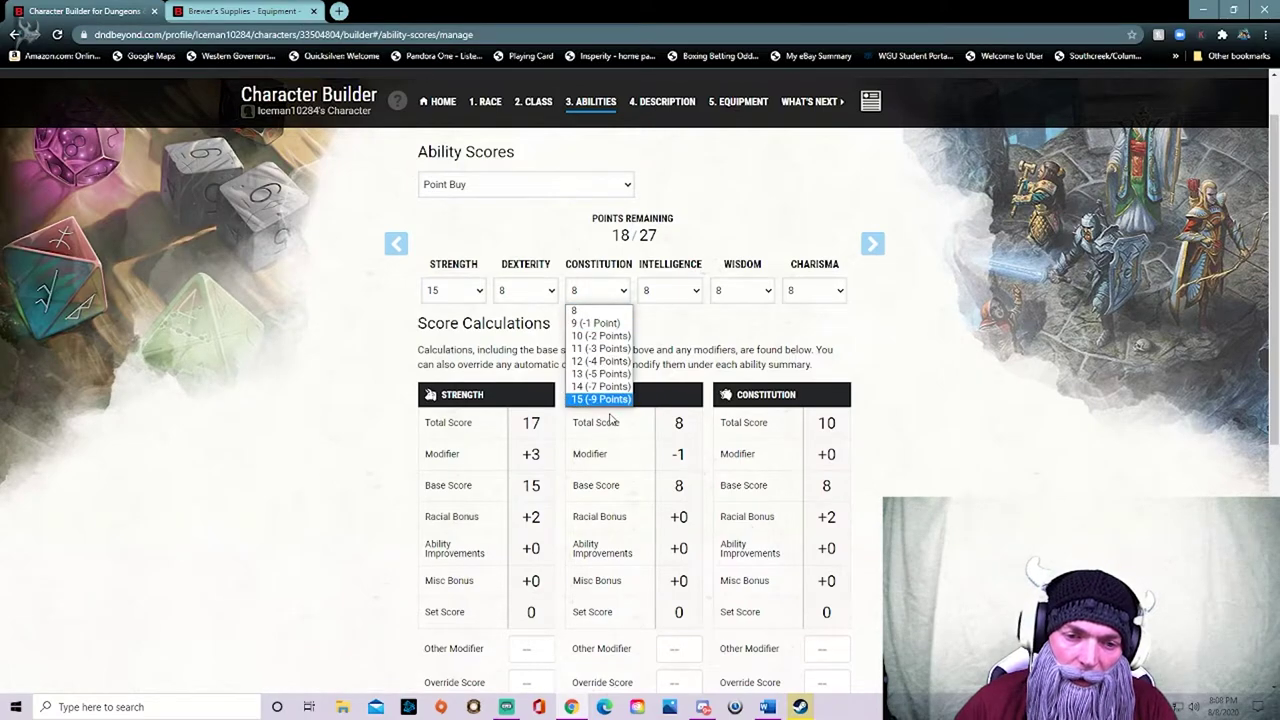
{"action": "left_click", "coordinate": [600, 399]}
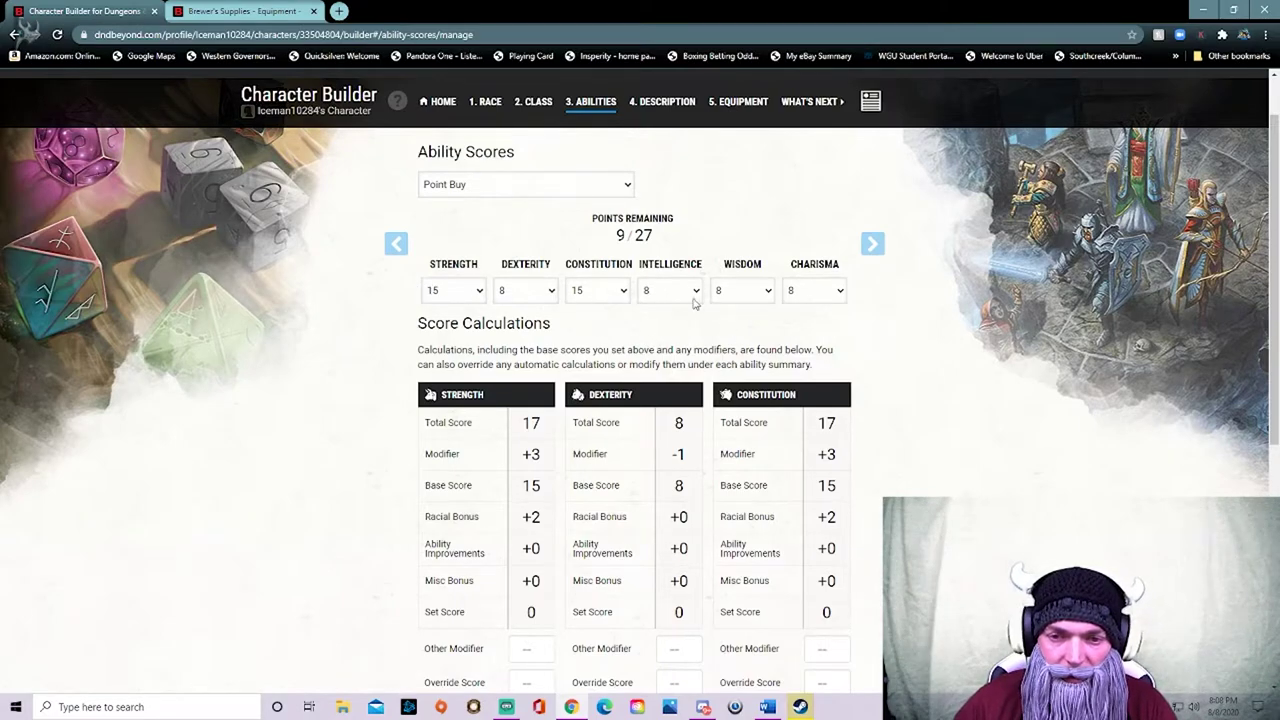
- Set the Intelligence base score to 10 and the Dexterity base score to 14
{"action": "left_click", "coordinate": [540, 292]}
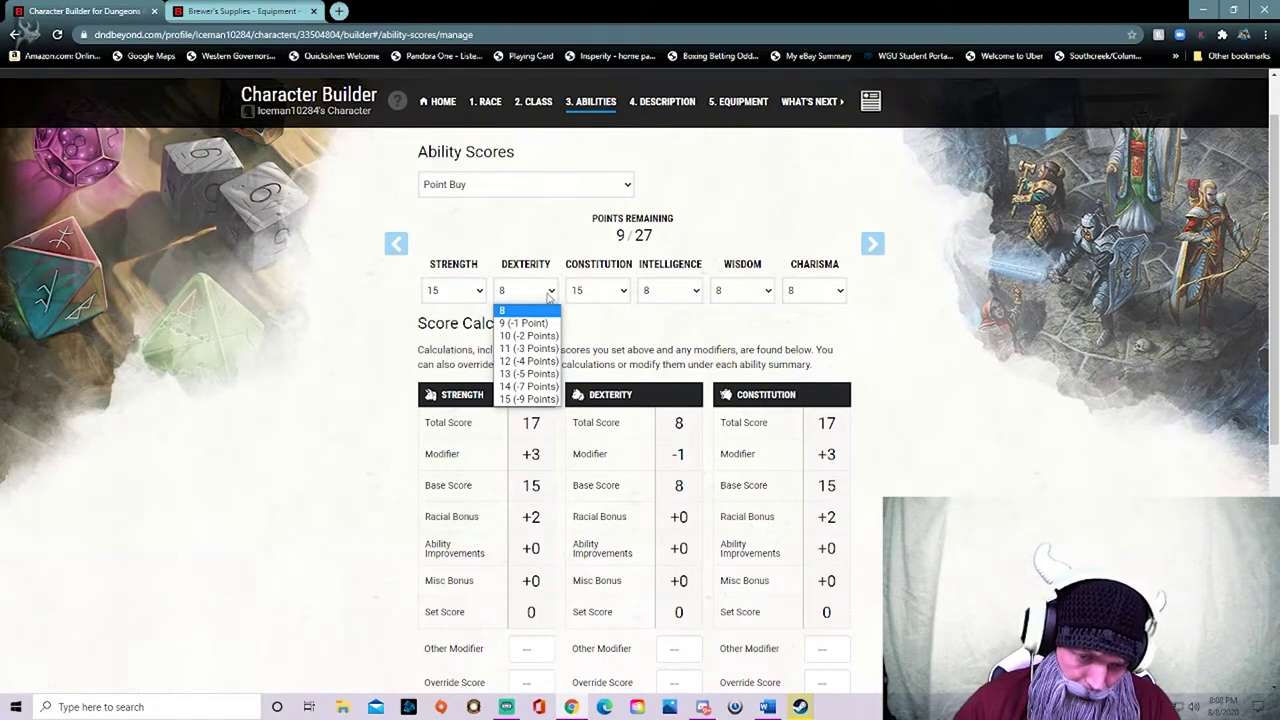
{"action": "left_click", "coordinate": [528, 336]}
{"action": "left_click", "coordinate": [684, 292]}
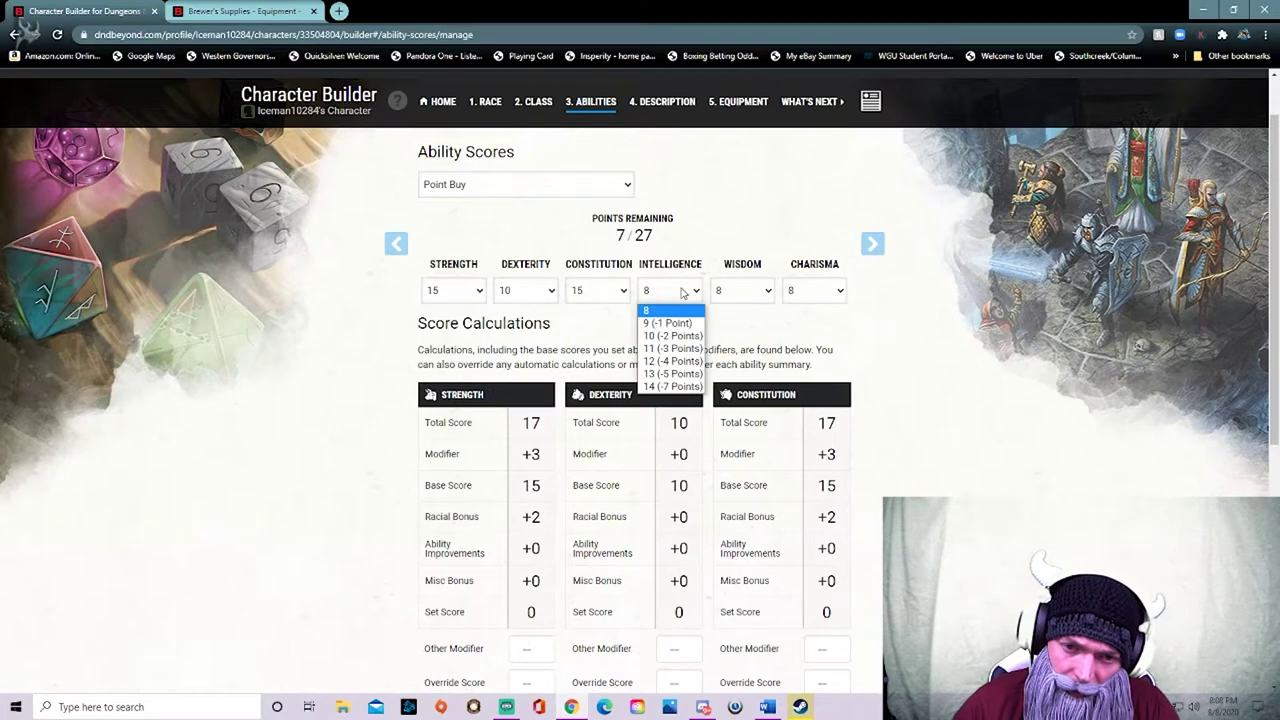
{"action": "left_click", "coordinate": [741, 341]}
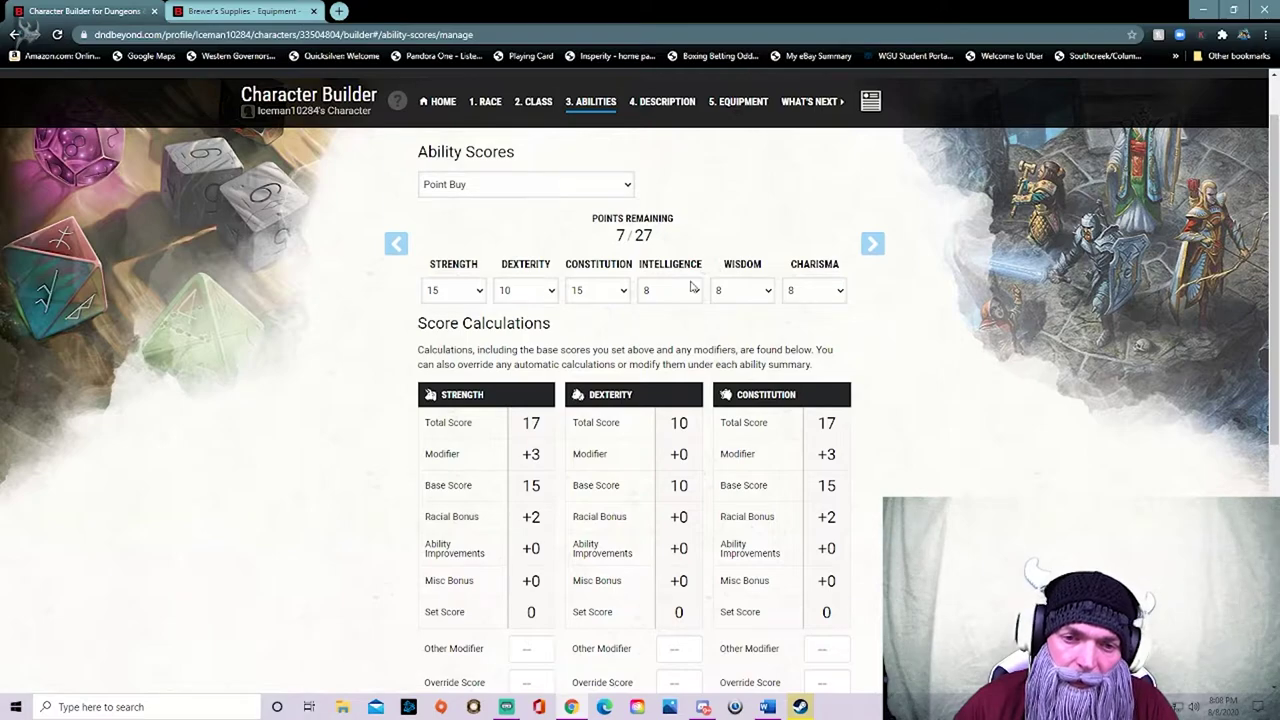
{"action": "left_click", "coordinate": [656, 294]}
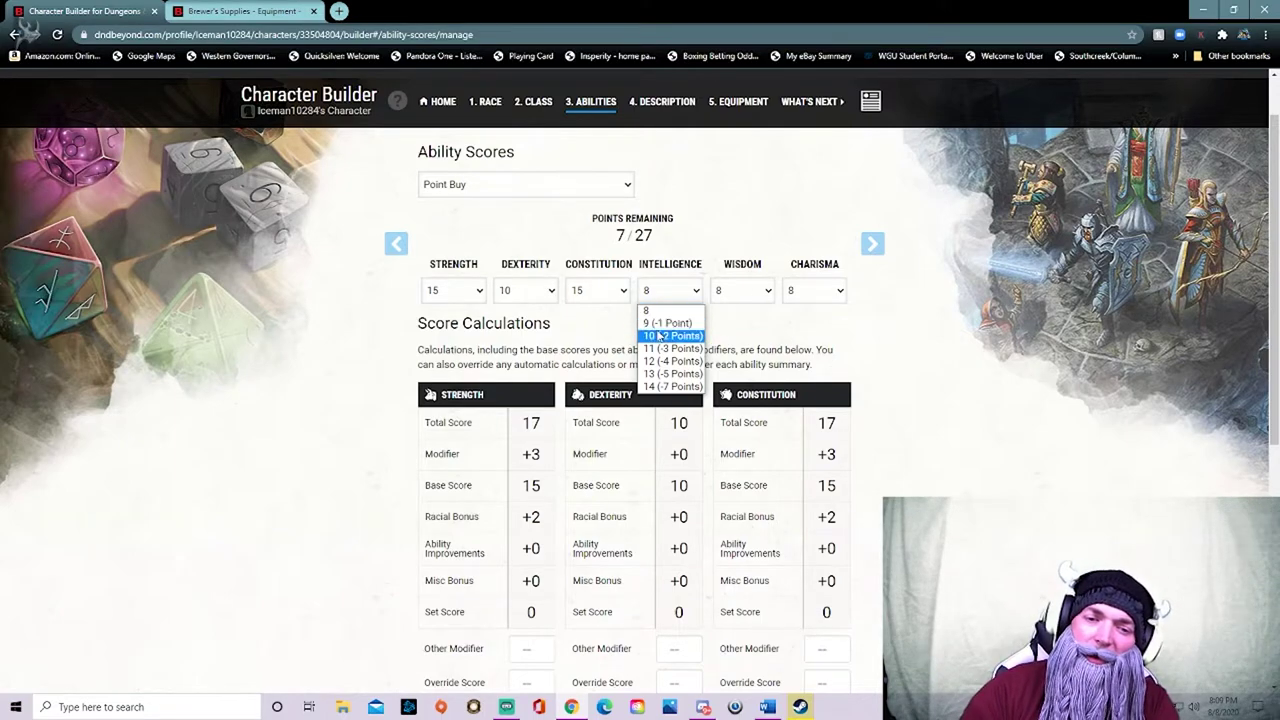
{"action": "left_click", "coordinate": [676, 337]}
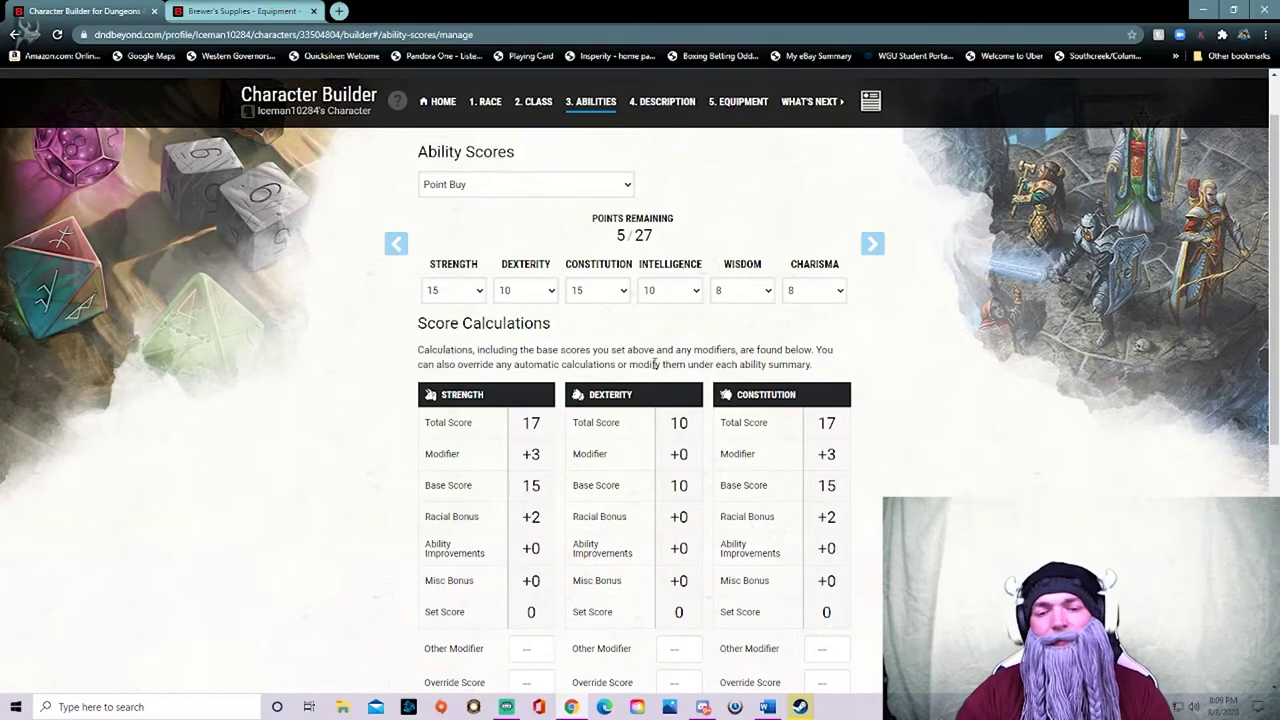
{"action": "left_click", "coordinate": [540, 296]}
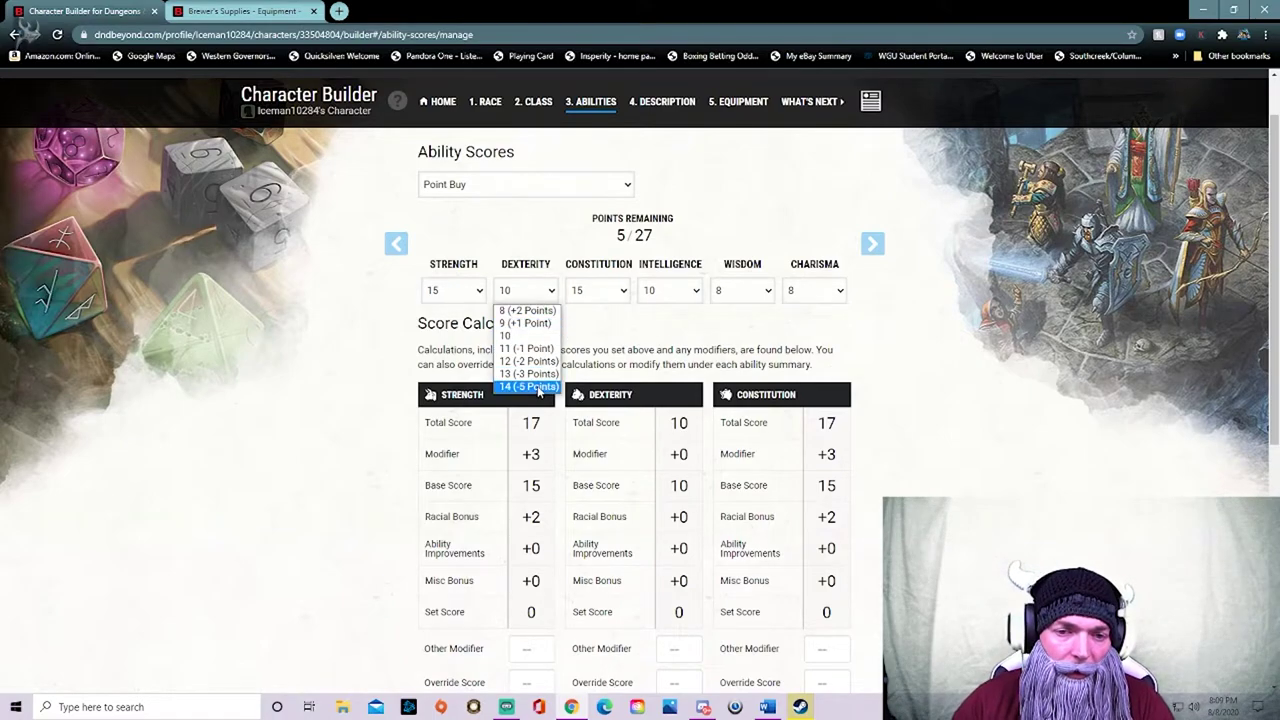
{"action": "left_click", "coordinate": [538, 387]}
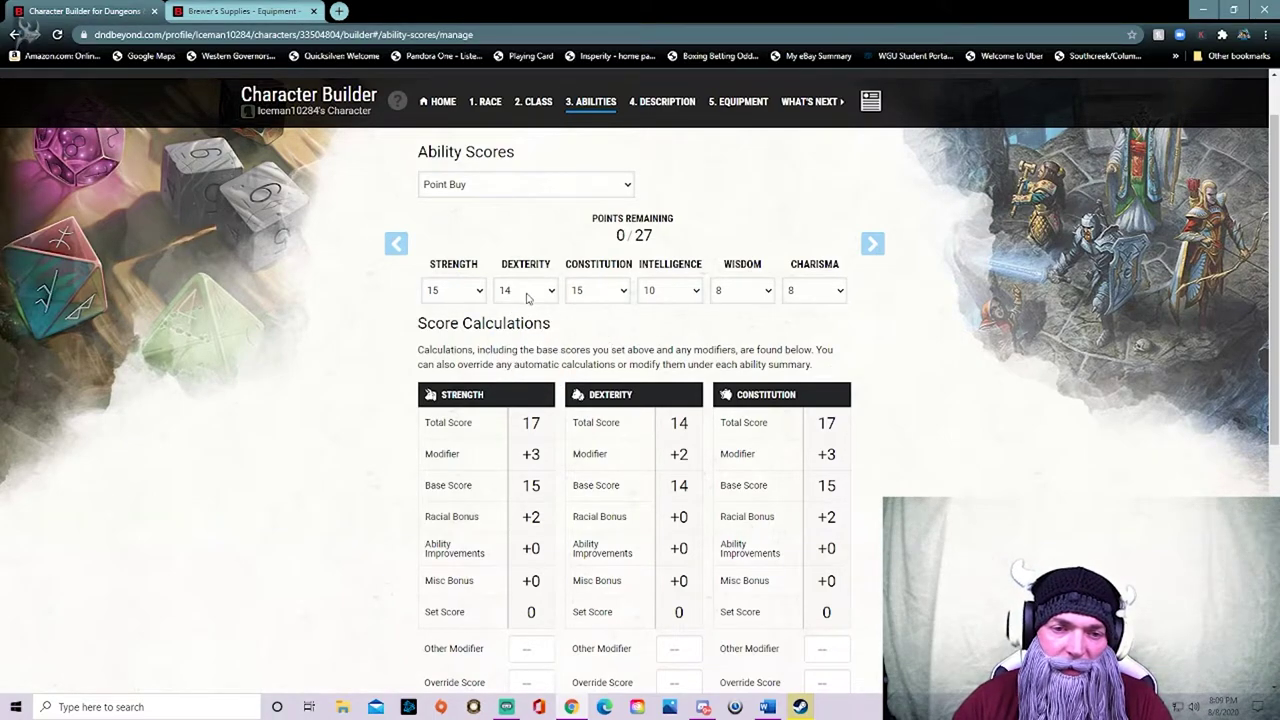
- Review the score calculations of all six abilities and proceed to the character description
{"action": "scroll", "coordinate": [726, 329], "scroll_direction": "down", "scroll_amount": 1}
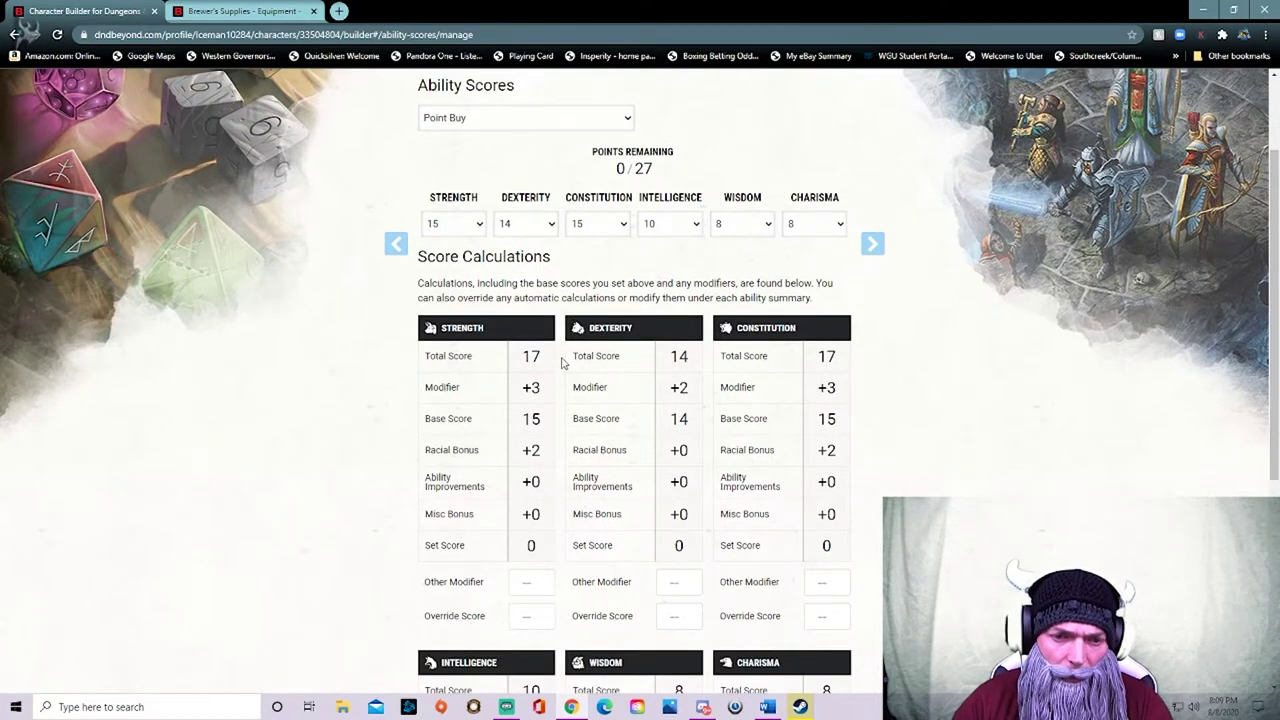
{"action": "scroll", "coordinate": [585, 364], "scroll_direction": "down", "scroll_amount": 2}
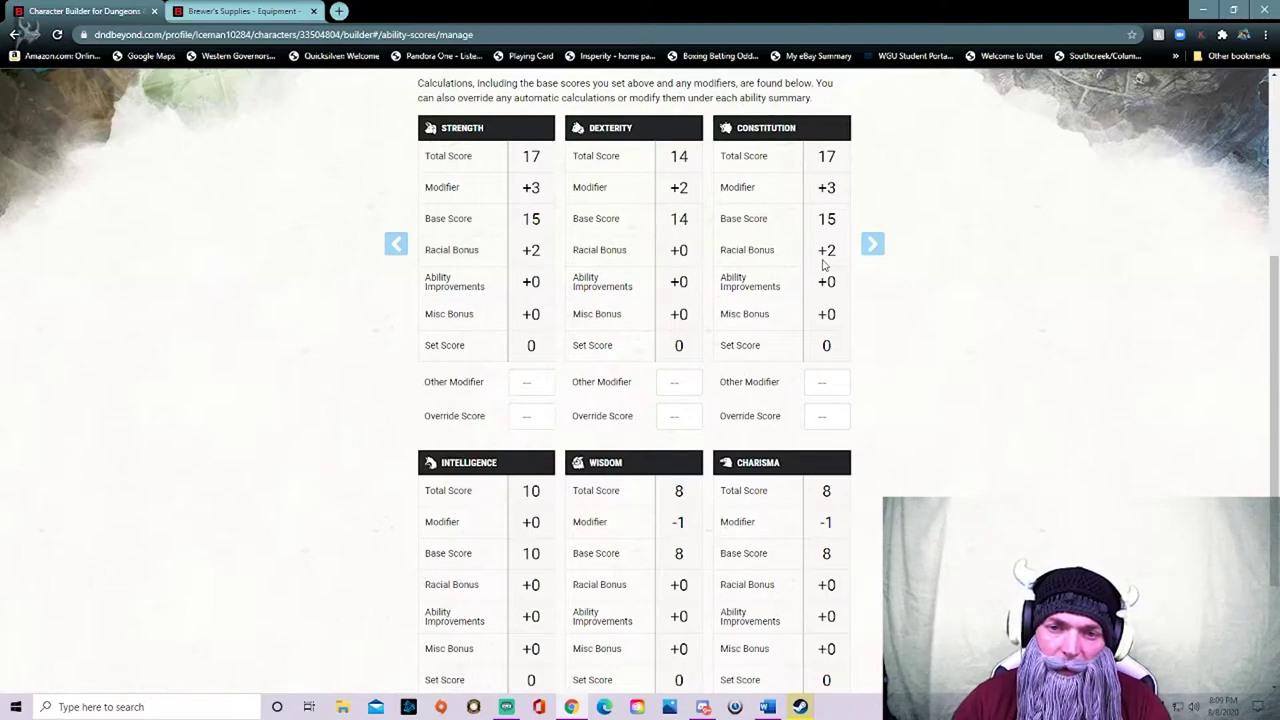
{"action": "scroll", "coordinate": [705, 290], "scroll_direction": "down", "scroll_amount": 2}
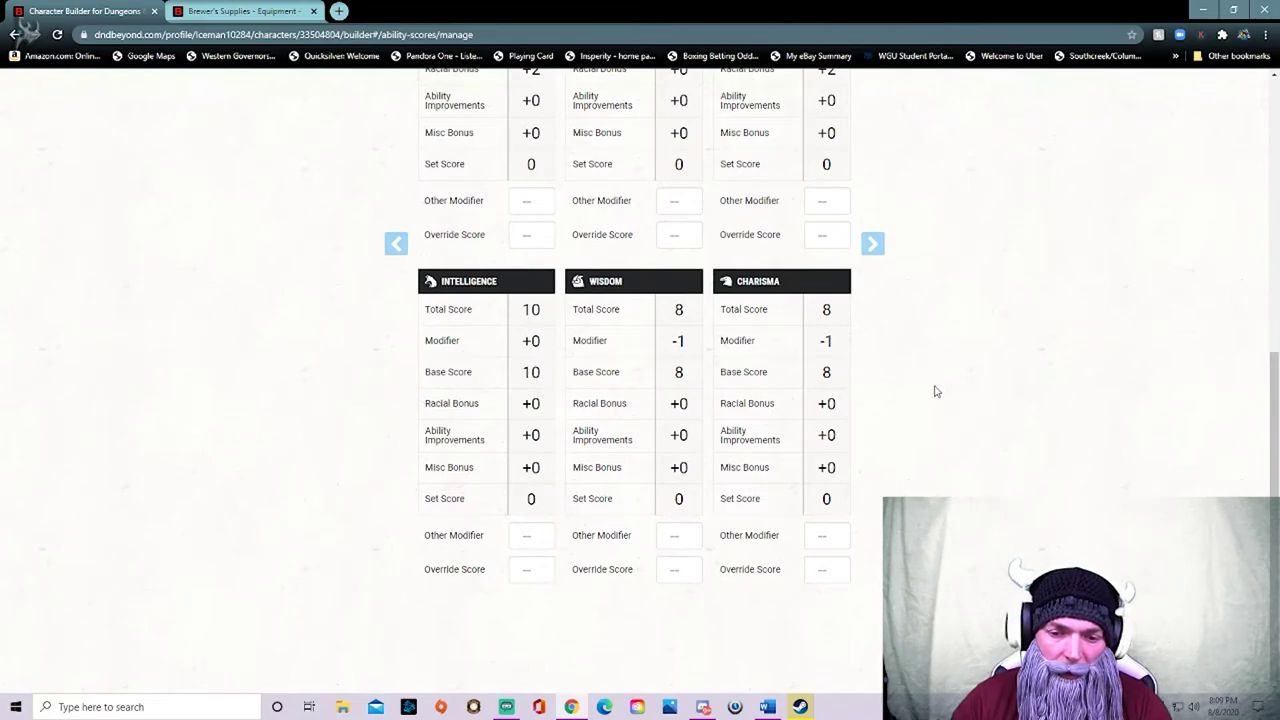
{"action": "scroll", "coordinate": [920, 397], "scroll_direction": "up", "scroll_amount": 4}
{"action": "left_click", "coordinate": [872, 243]}
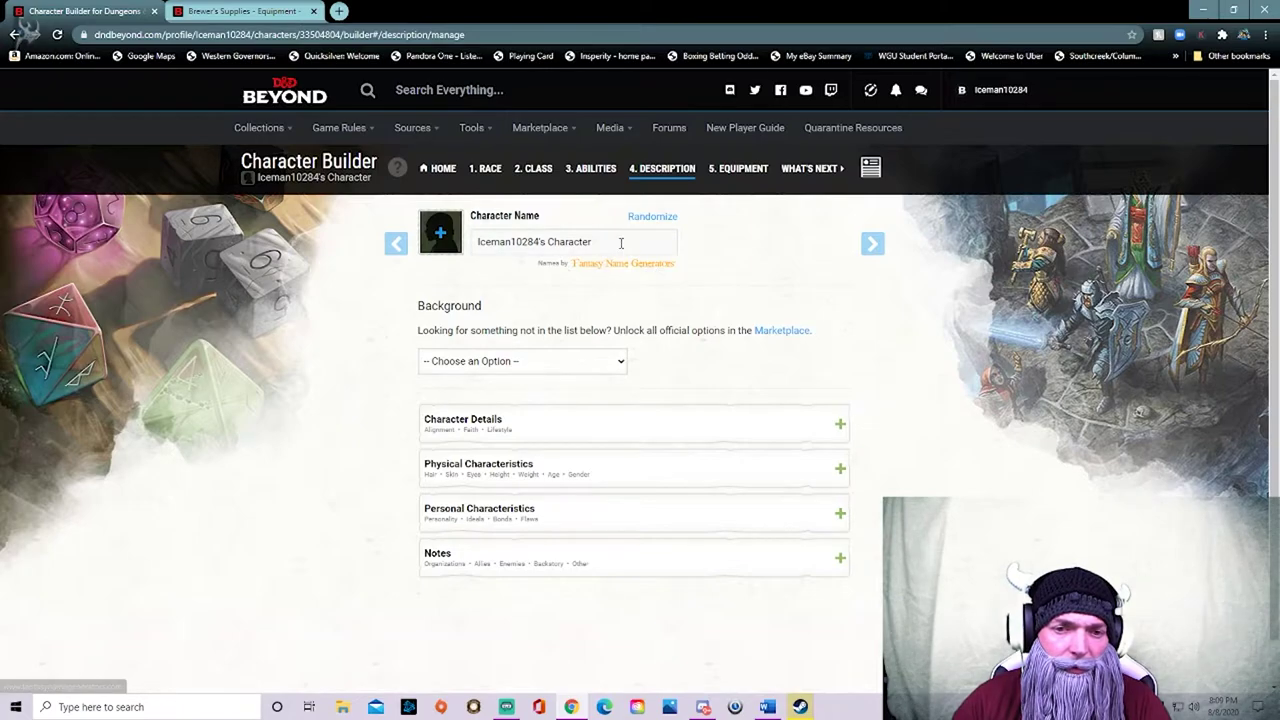
- Replace the default character name with Kragnor Goldenbrew
{"action": "left_click_drag", "start_coordinate": [620, 243], "coordinate": [352, 267]}
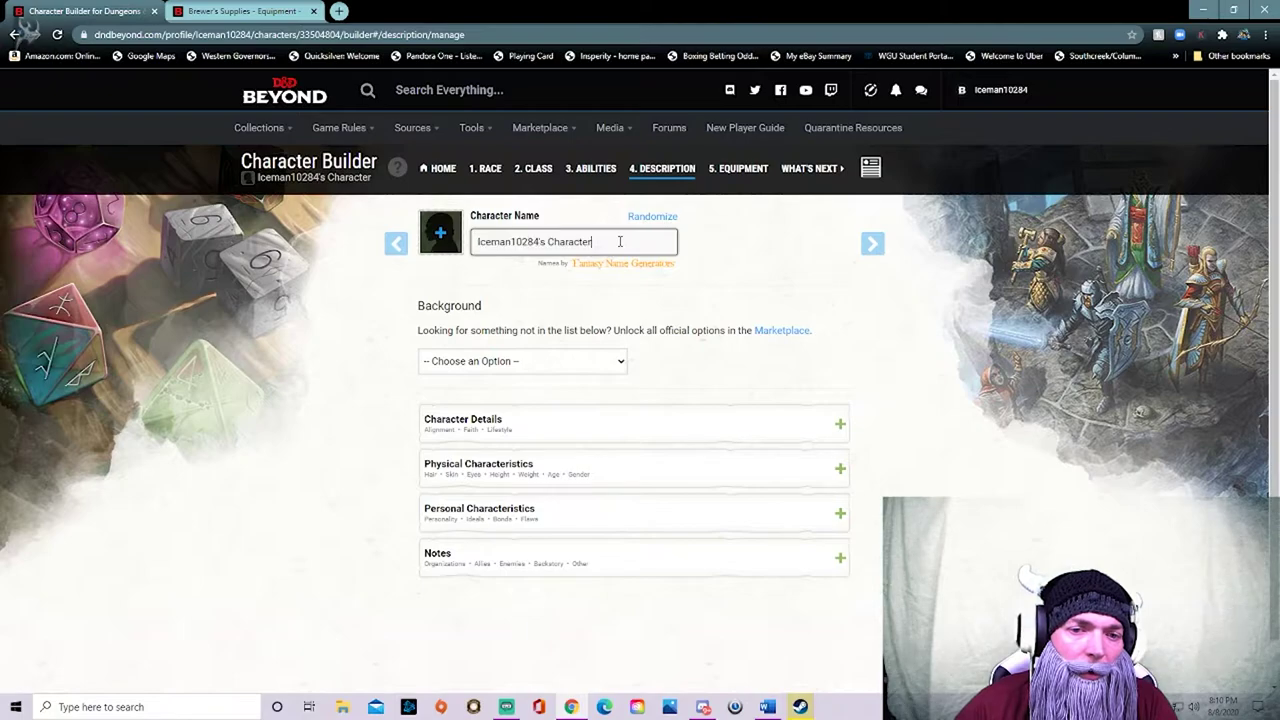
{"action": "type", "text": "Kragnor"}
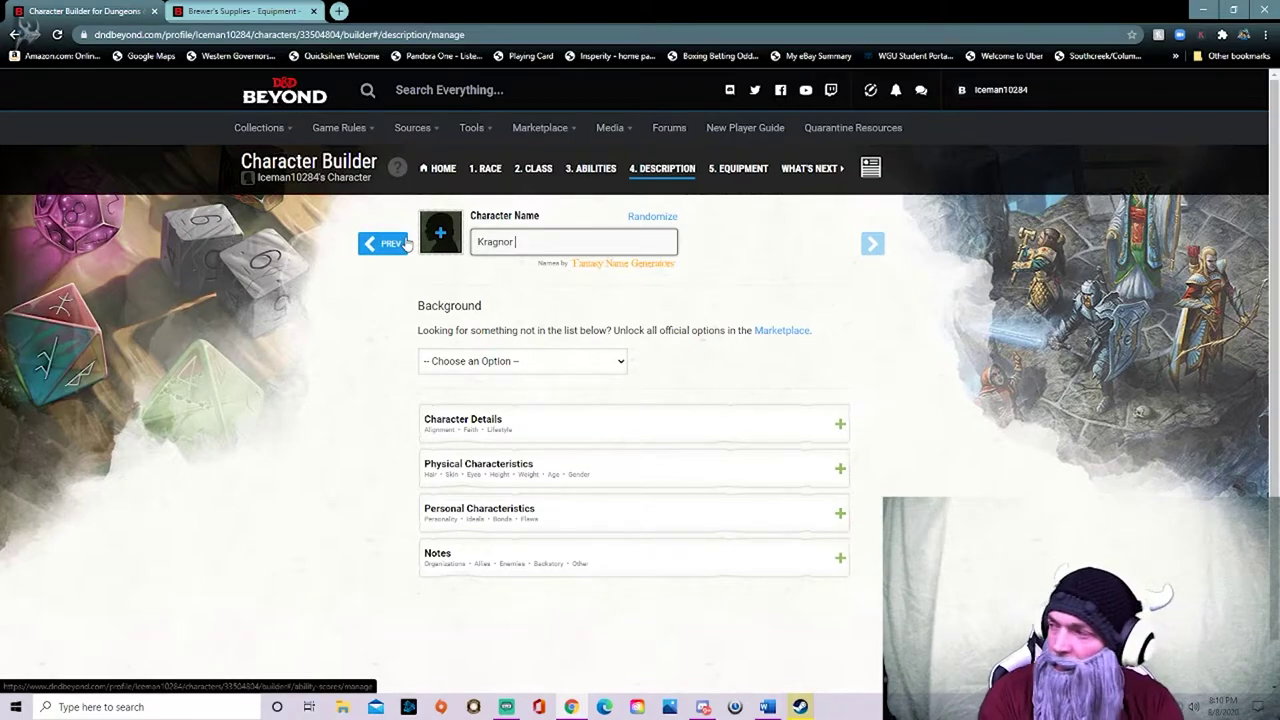
{"action": "type", "text": " Go"}
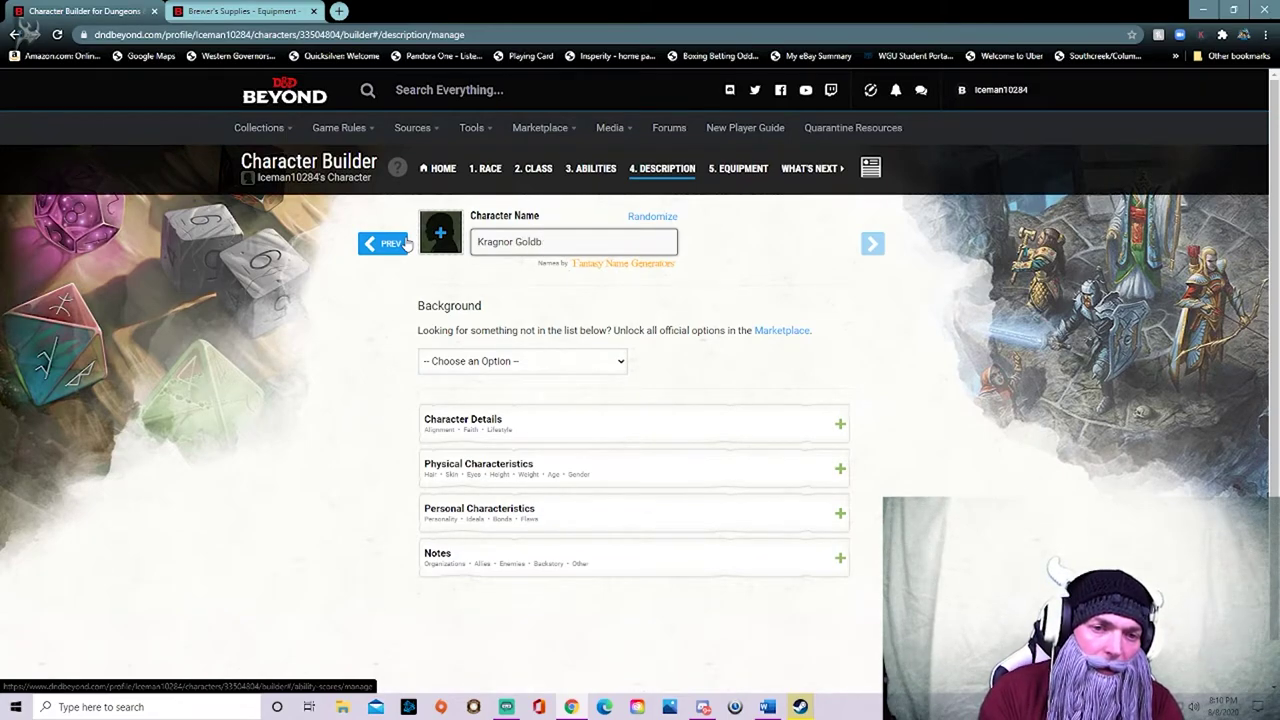
{"action": "type", "text": "lden"}
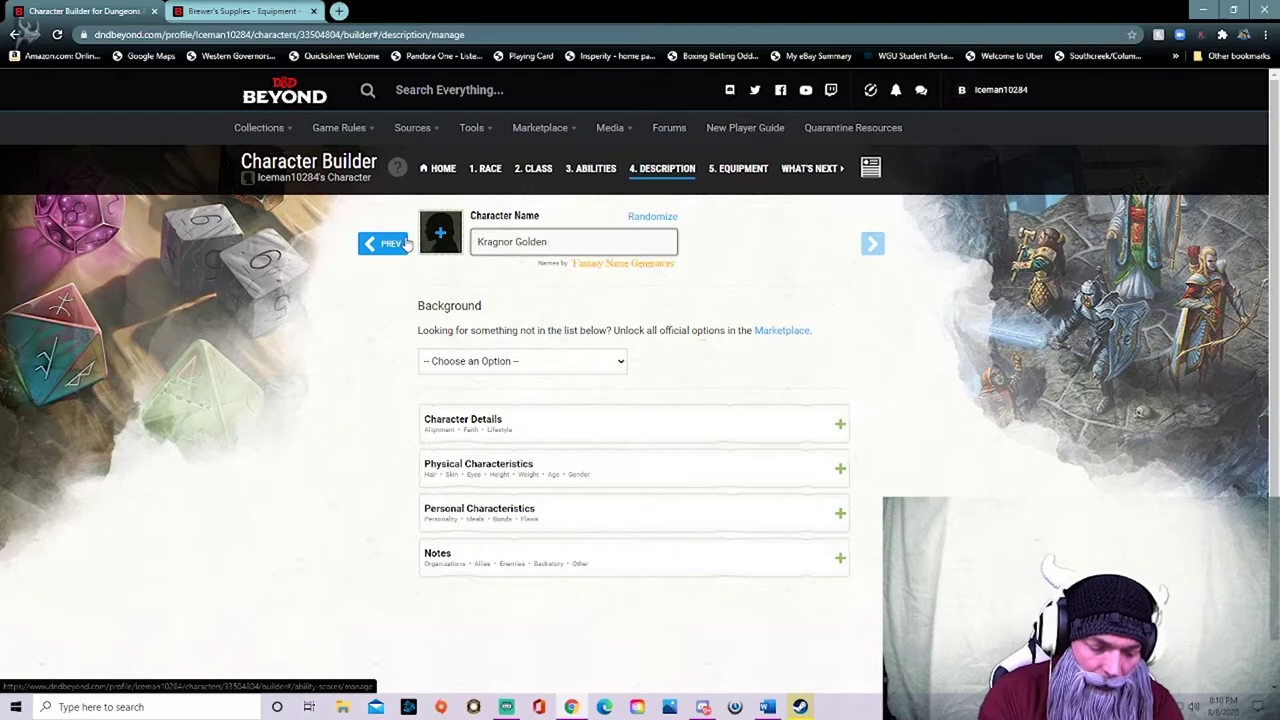
{"action": "type", "text": "brew"}
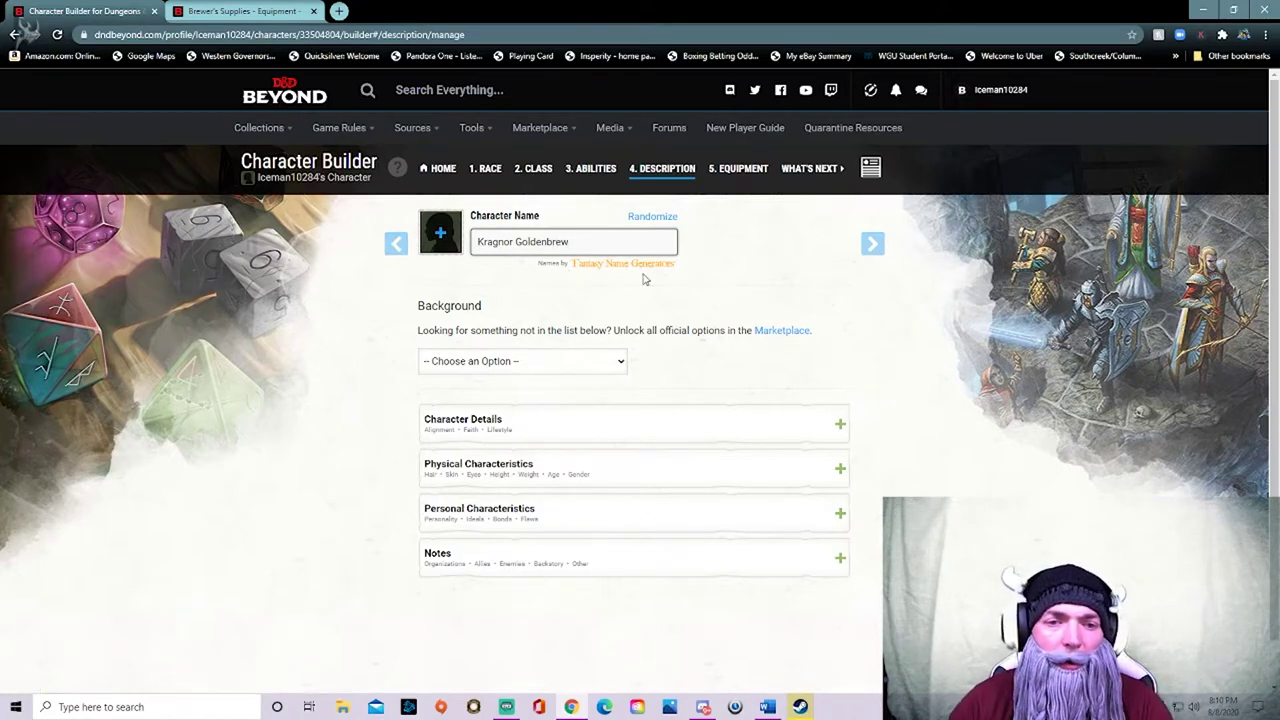
- Change the character's surname to Dragonbane, keeping Kragnor as the first name
{"action": "left_click_drag", "start_coordinate": [598, 241], "coordinate": [514, 245]}
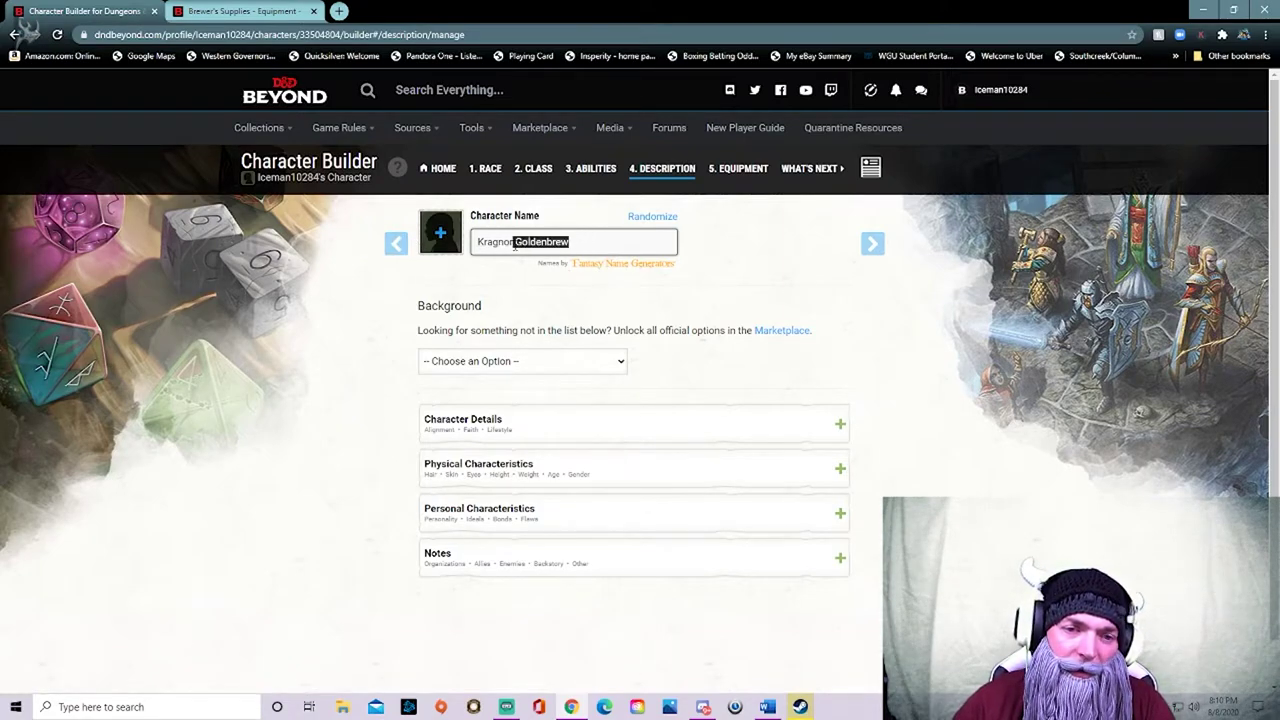
{"action": "key", "text": "BackSpace"}
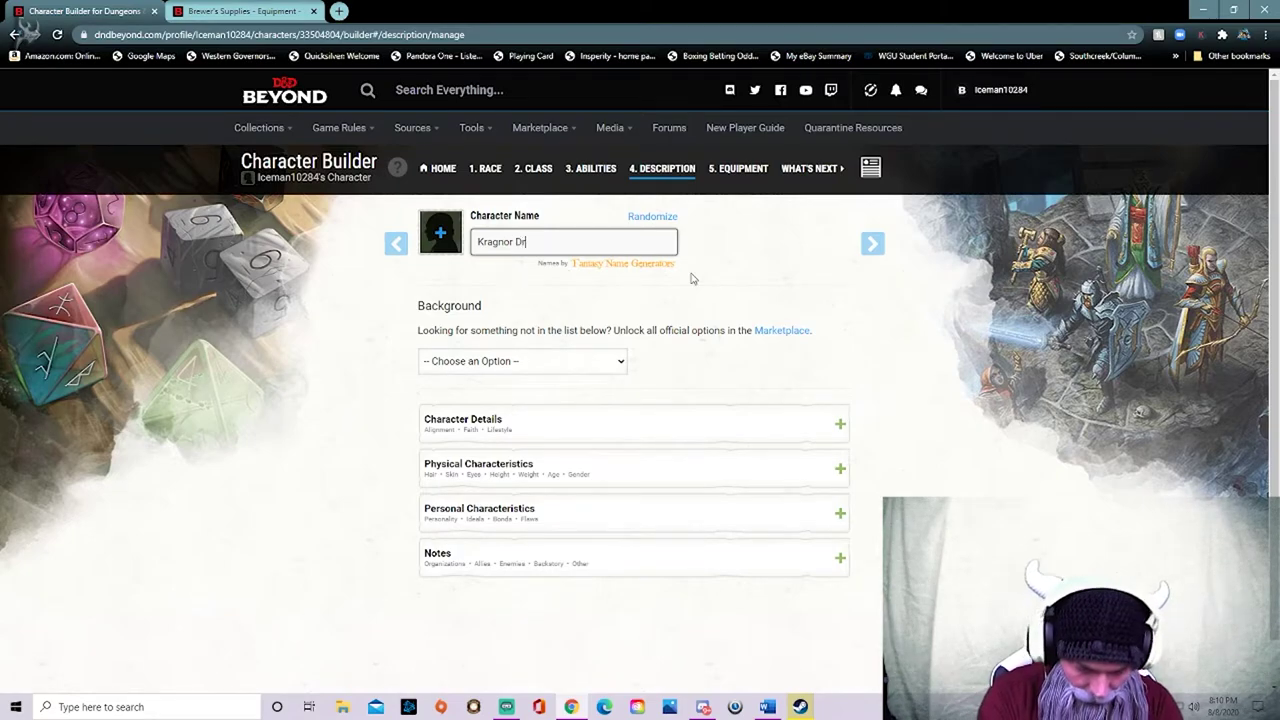
{"action": "type", "text": "agonBane"}
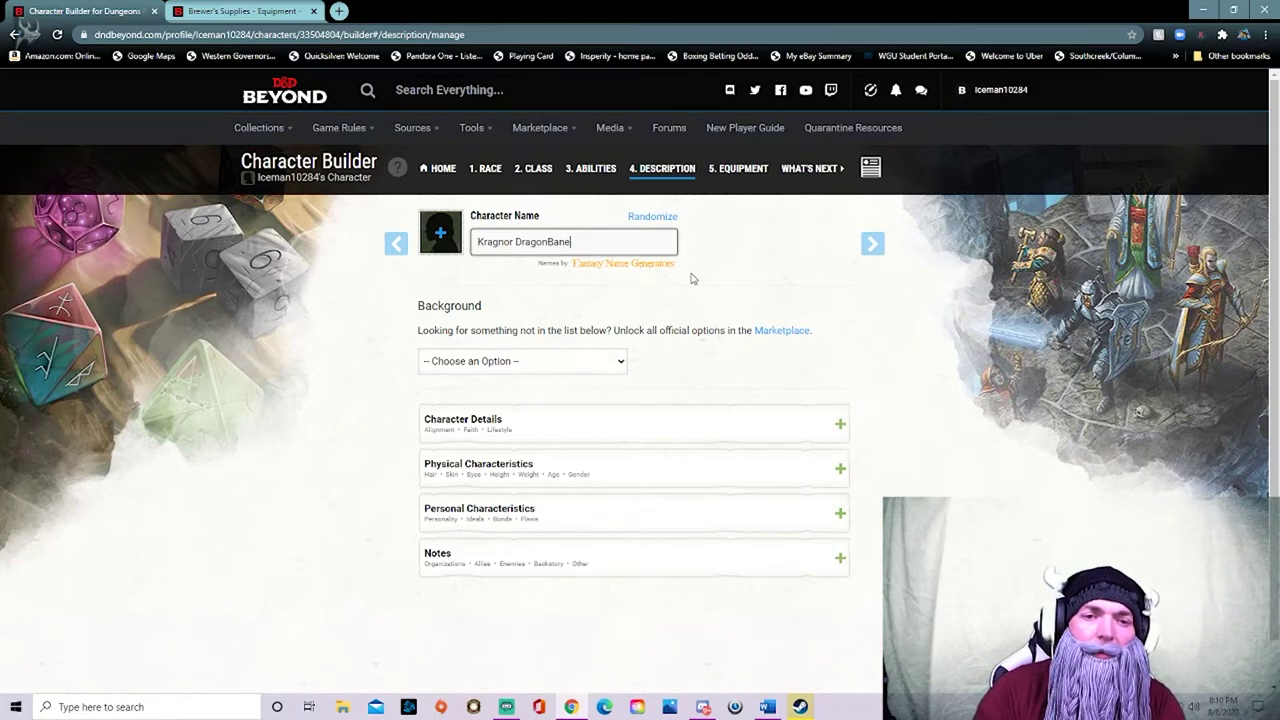
{"action": "key", "text": "BackSpace"}
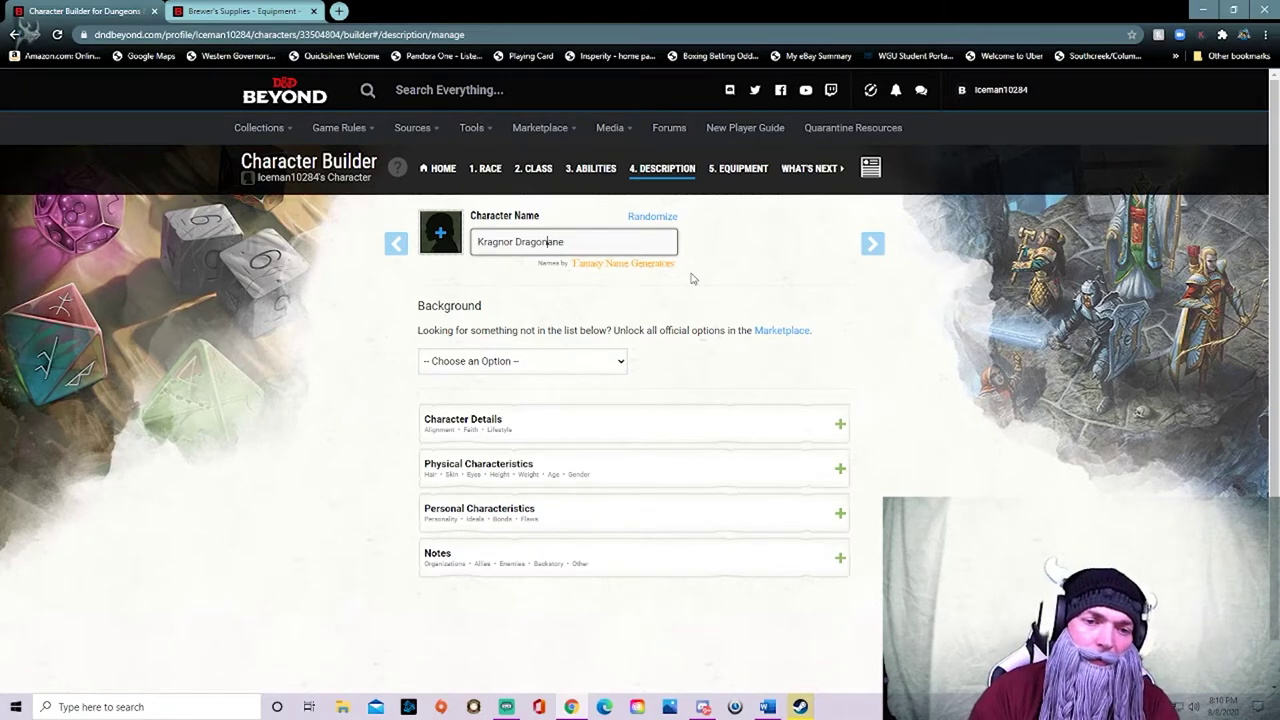
{"action": "type", "text": "b"}
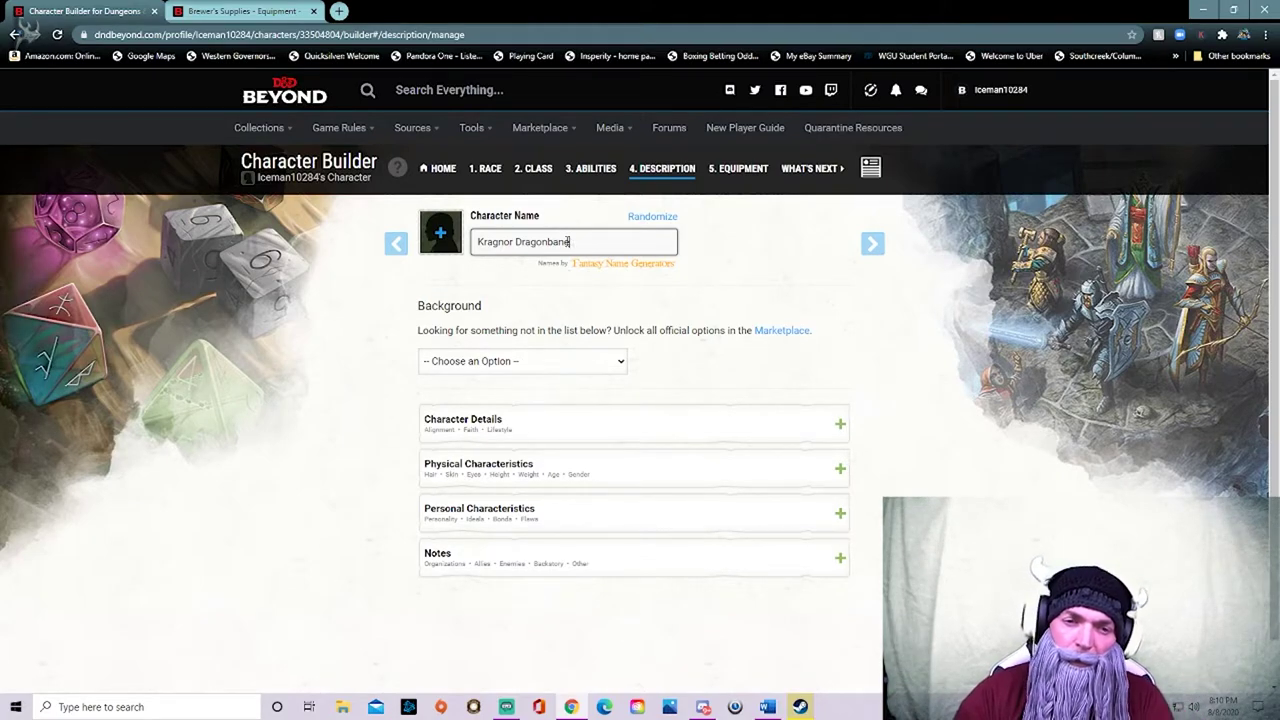
- Choose the Soldier background with Animal Handling and Survival as its two skill proficiencies
{"action": "left_click", "coordinate": [536, 370]}
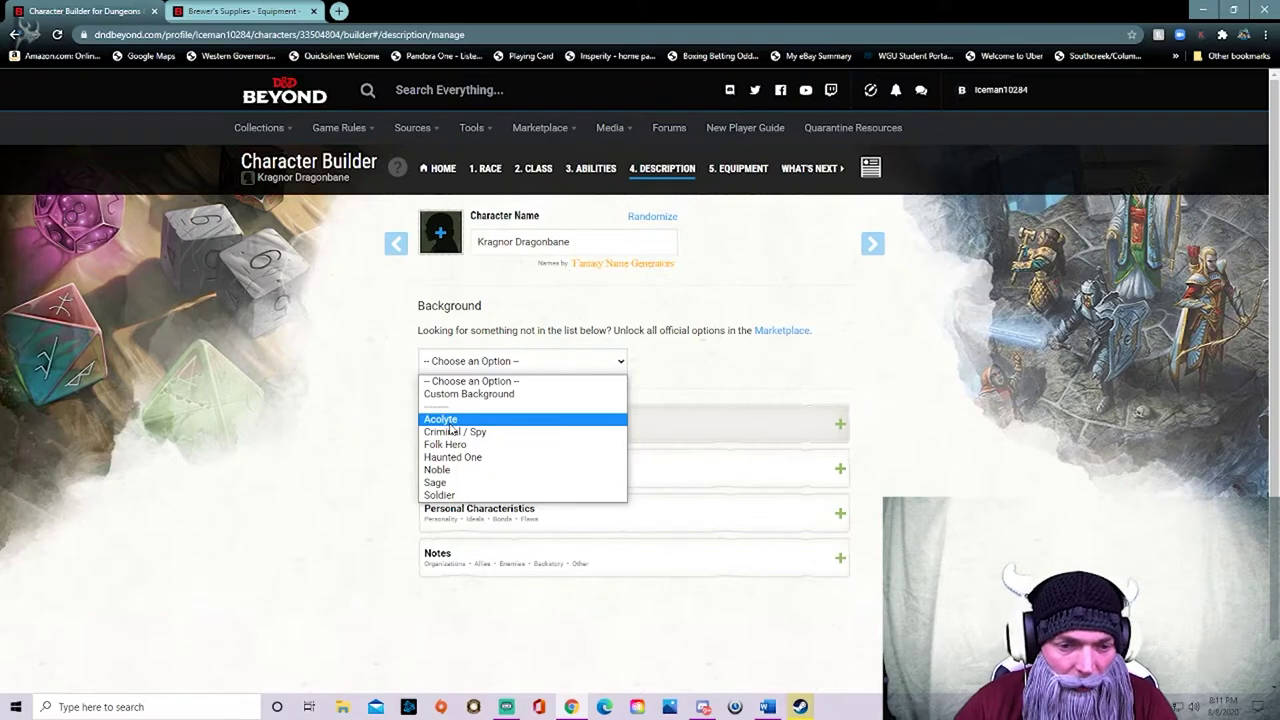
{"action": "left_click", "coordinate": [440, 495]}
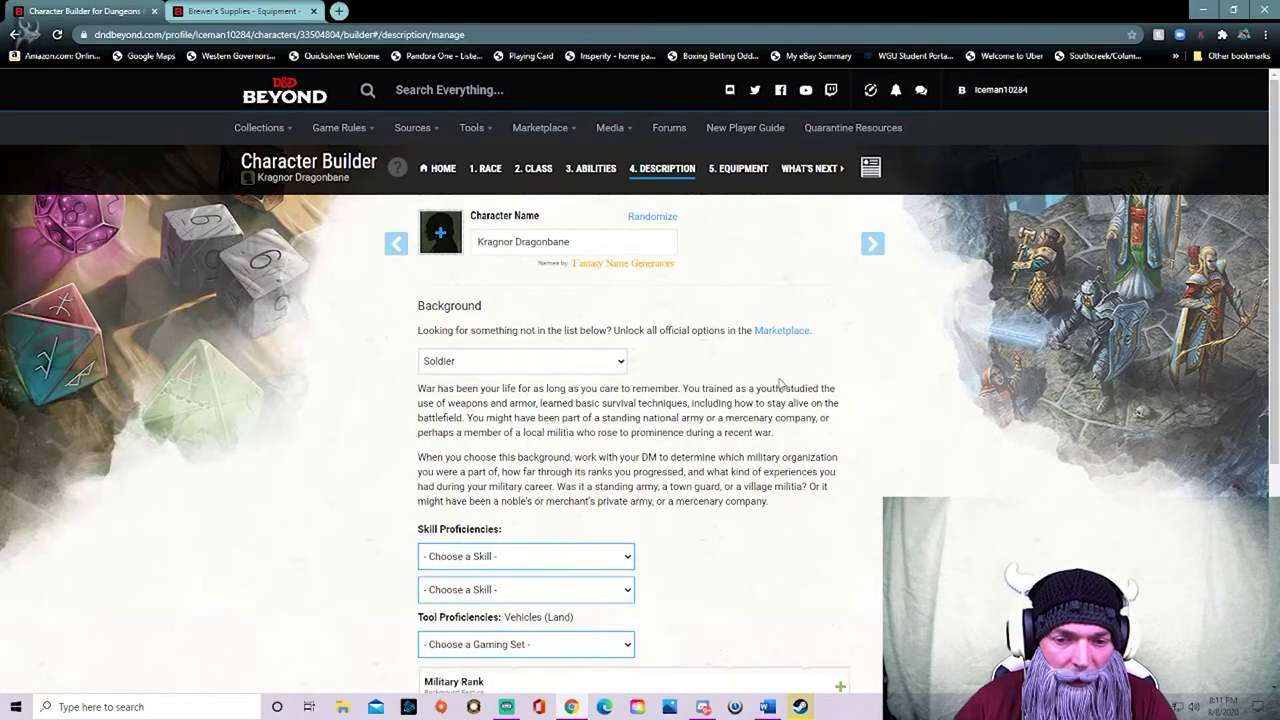
{"action": "scroll", "coordinate": [779, 383], "scroll_direction": "down", "scroll_amount": 1}
{"action": "left_click", "coordinate": [549, 490]}
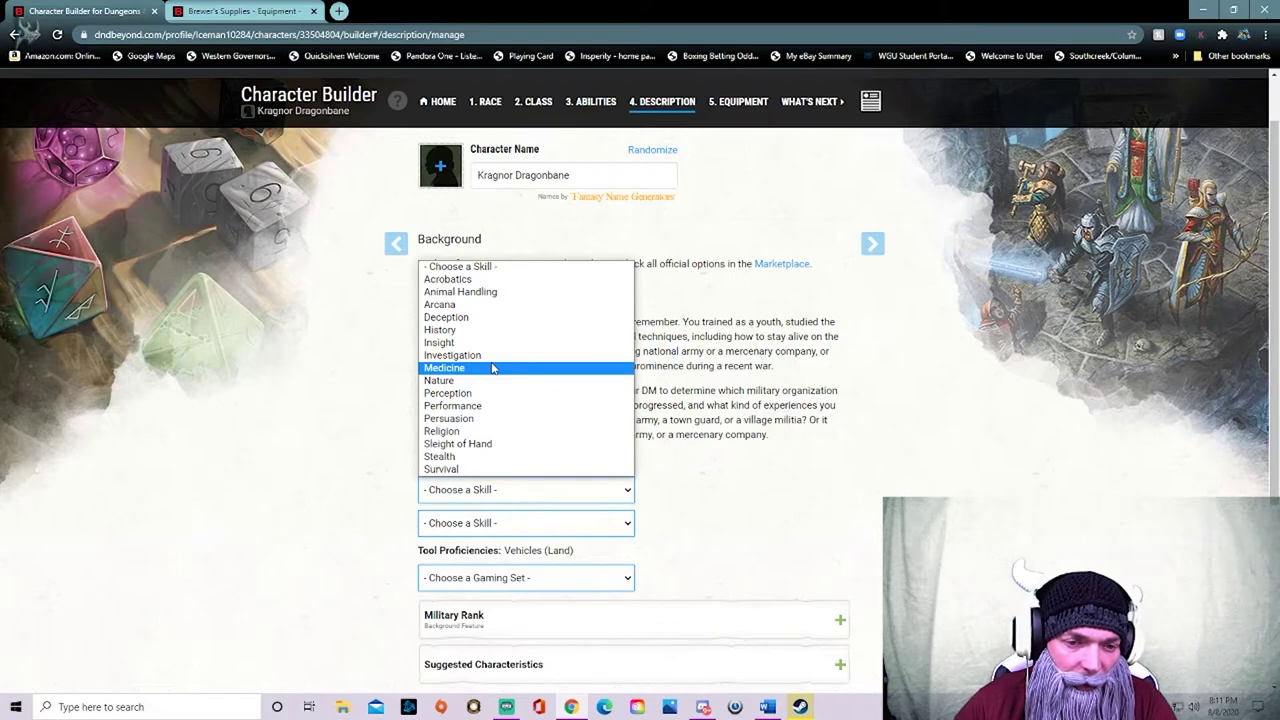
{"action": "left_click", "coordinate": [460, 291]}
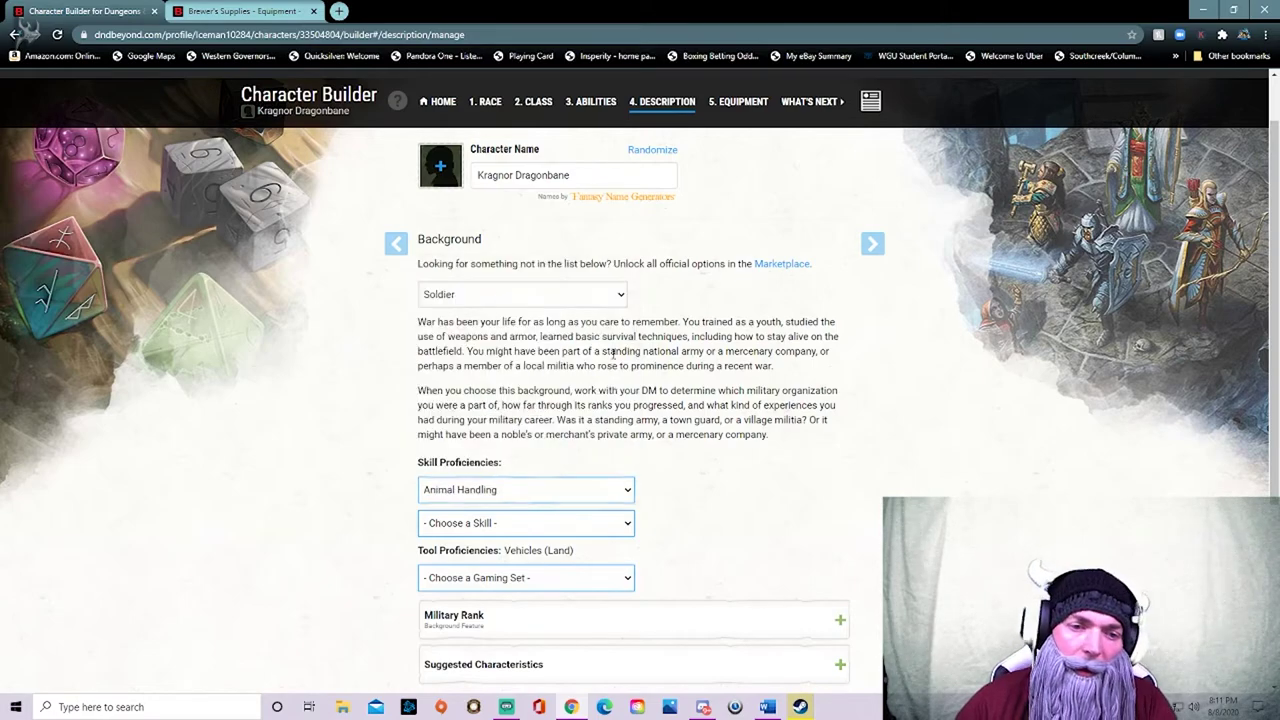
{"action": "left_click", "coordinate": [522, 530]}
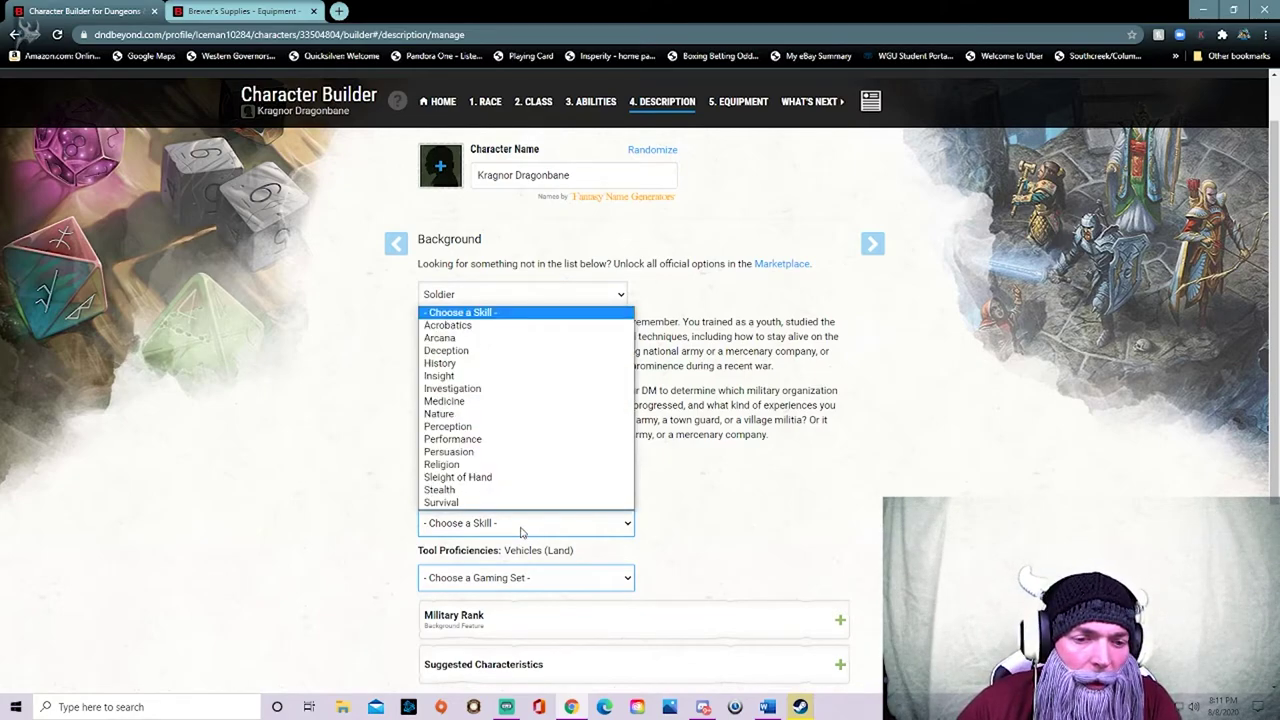
{"action": "left_click", "coordinate": [456, 503]}
- Choose the Three-Dragon Ante Set as the gaming set under the background's tool proficiencies
{"action": "scroll", "coordinate": [737, 517], "scroll_direction": "down", "scroll_amount": 2}
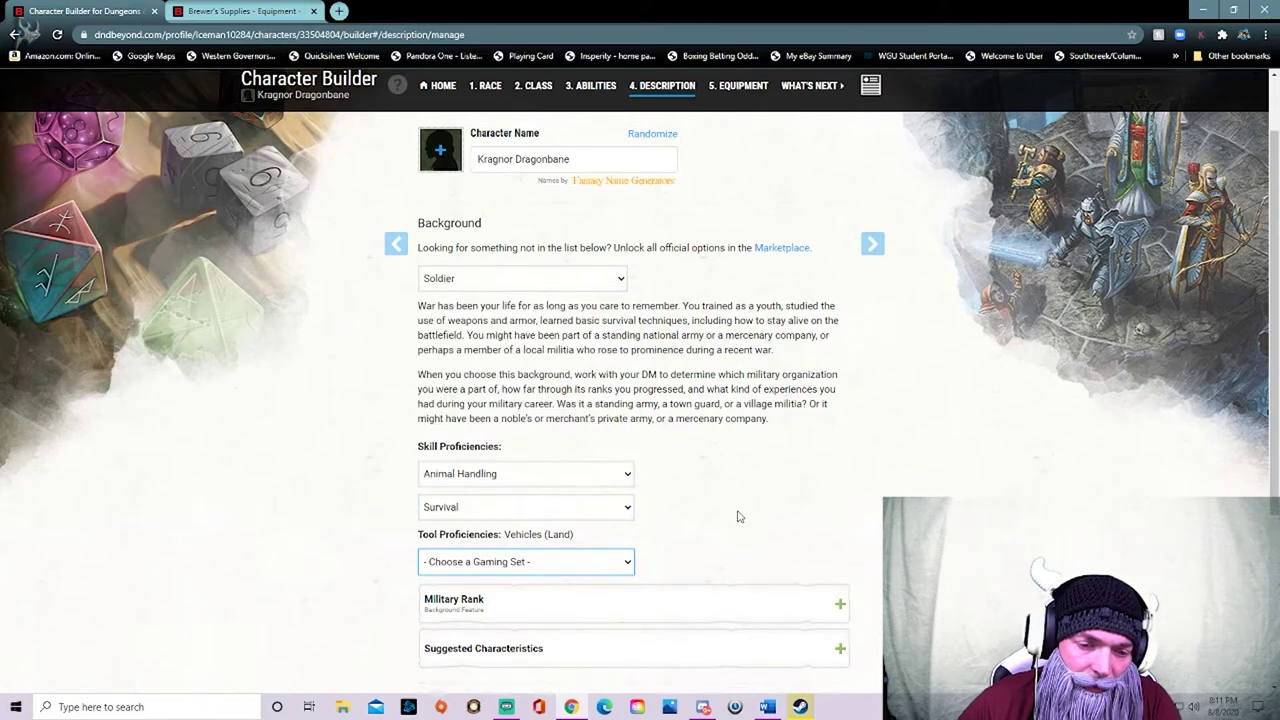
{"action": "left_click", "coordinate": [540, 380]}
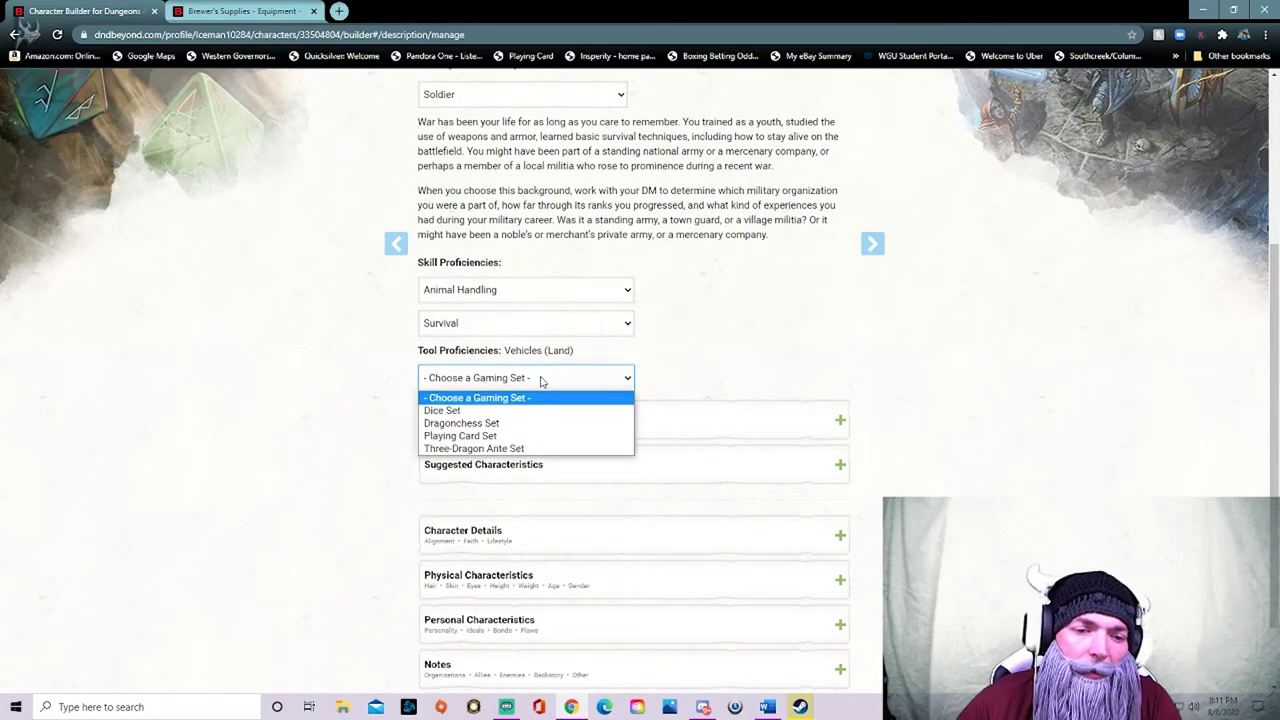
{"action": "left_click", "coordinate": [490, 449]}
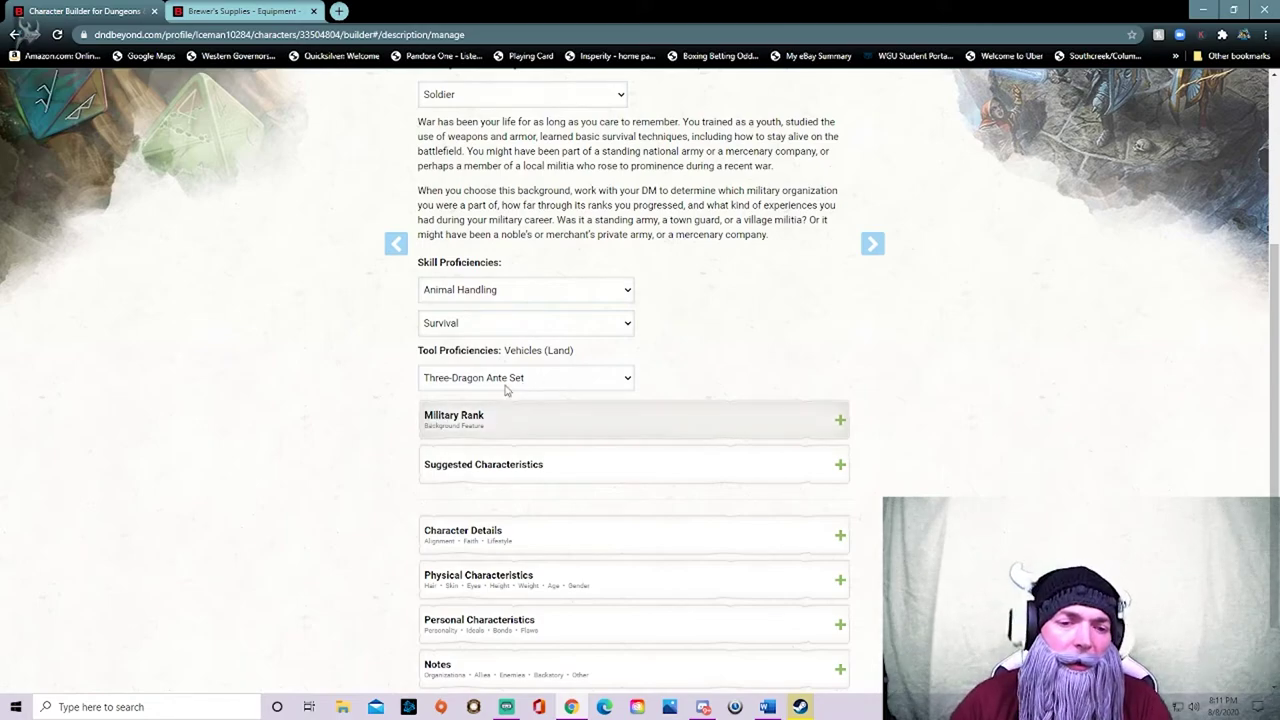
- Examine the Military Rank background feature and the Soldier's suggested personality traits and ideals
{"action": "left_click", "coordinate": [515, 433]}
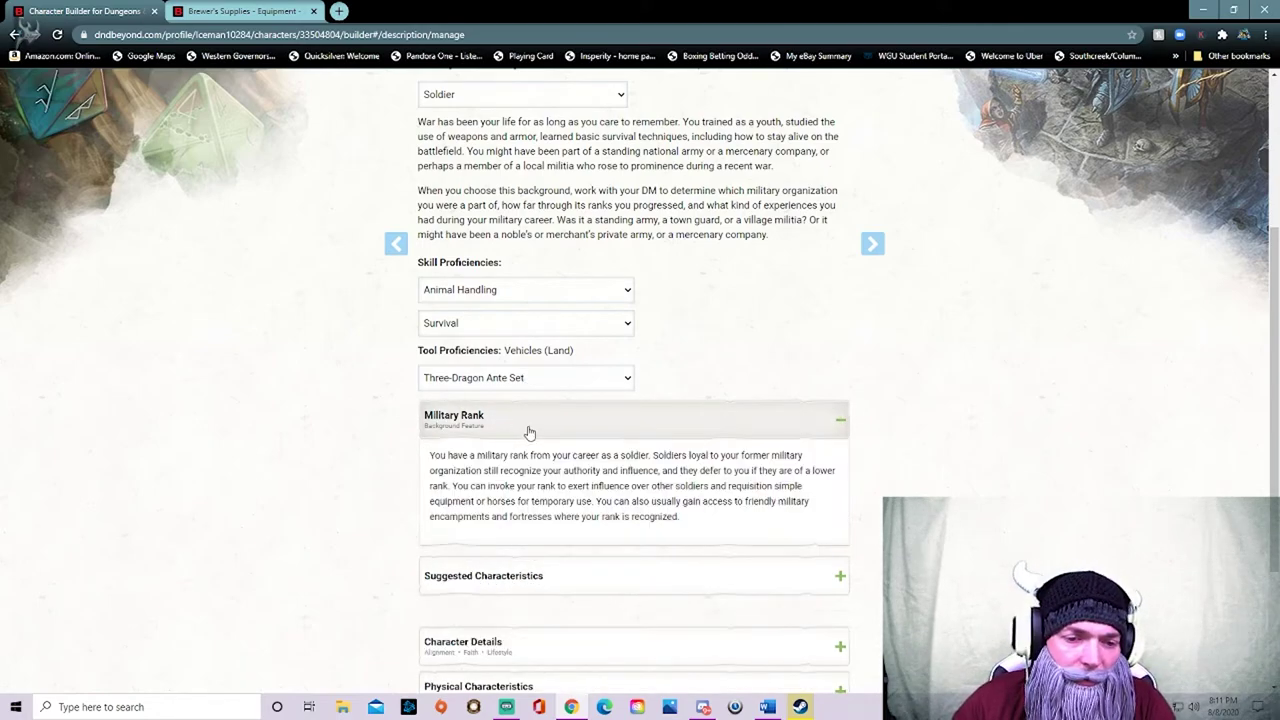
{"action": "left_click", "coordinate": [555, 428]}
{"action": "scroll", "coordinate": [757, 351], "scroll_direction": "down", "scroll_amount": 1}
{"action": "left_click", "coordinate": [570, 410]}
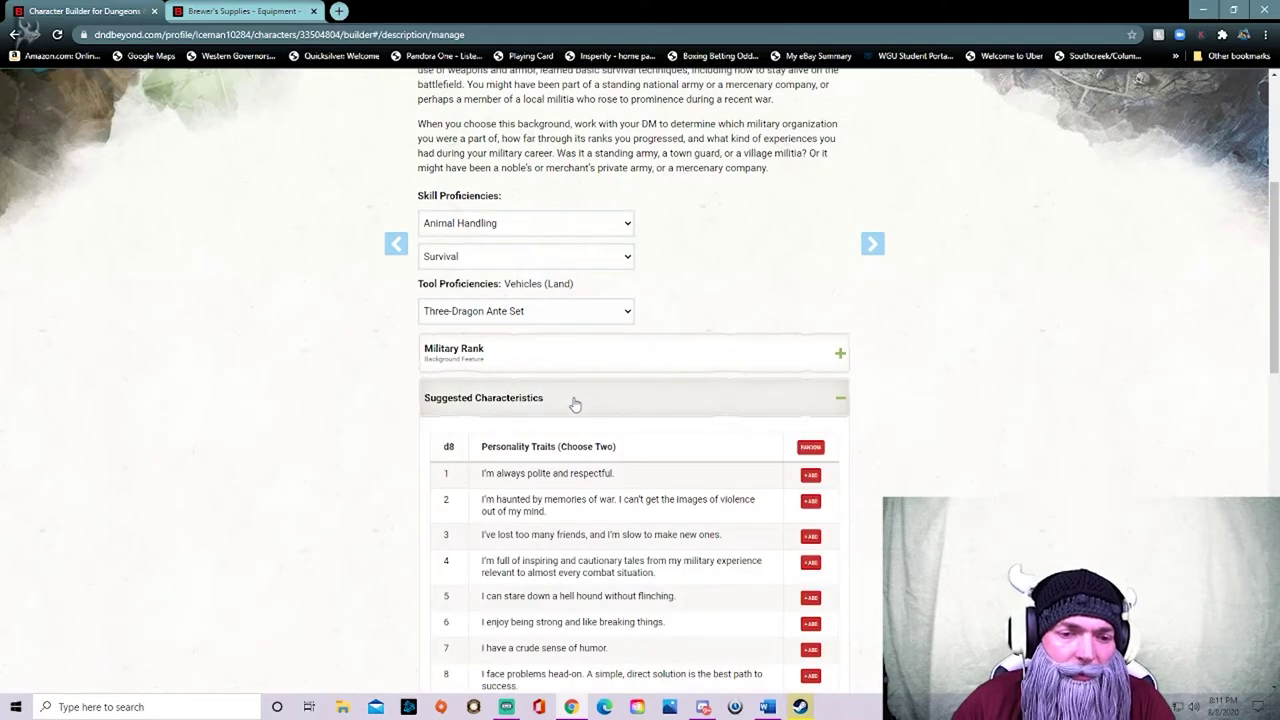
{"action": "scroll", "coordinate": [629, 402], "scroll_direction": "down", "scroll_amount": 2}
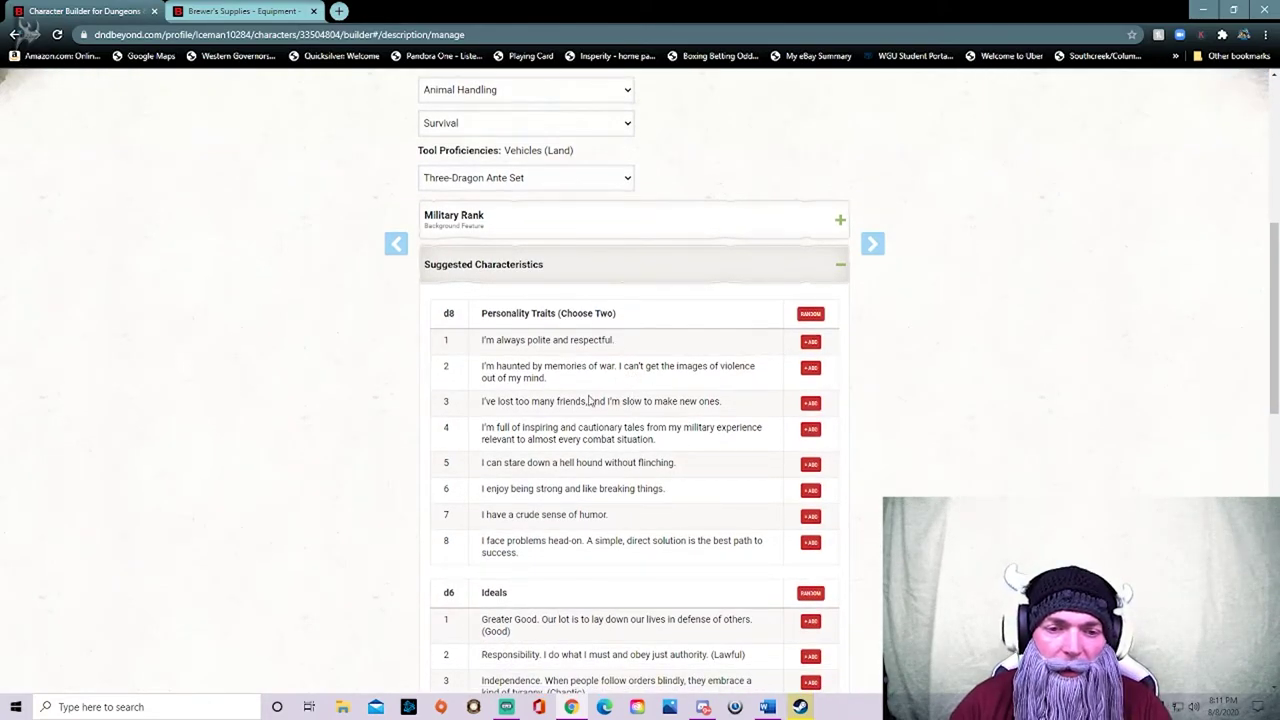
{"action": "scroll", "coordinate": [592, 342], "scroll_direction": "down", "scroll_amount": 1}
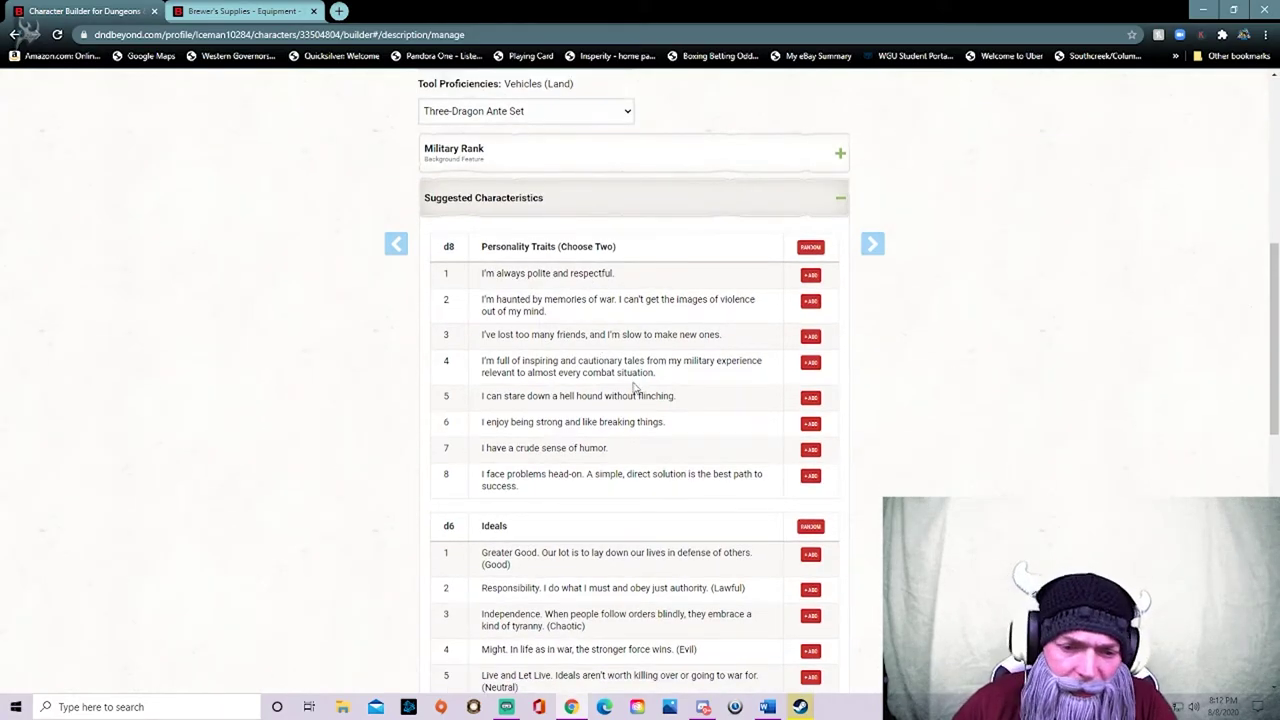
{"action": "scroll", "coordinate": [636, 388], "scroll_direction": "down", "scroll_amount": 3}
- Switch the character's background from Soldier to Sage
{"action": "scroll", "coordinate": [620, 374], "scroll_direction": "up", "scroll_amount": 10}
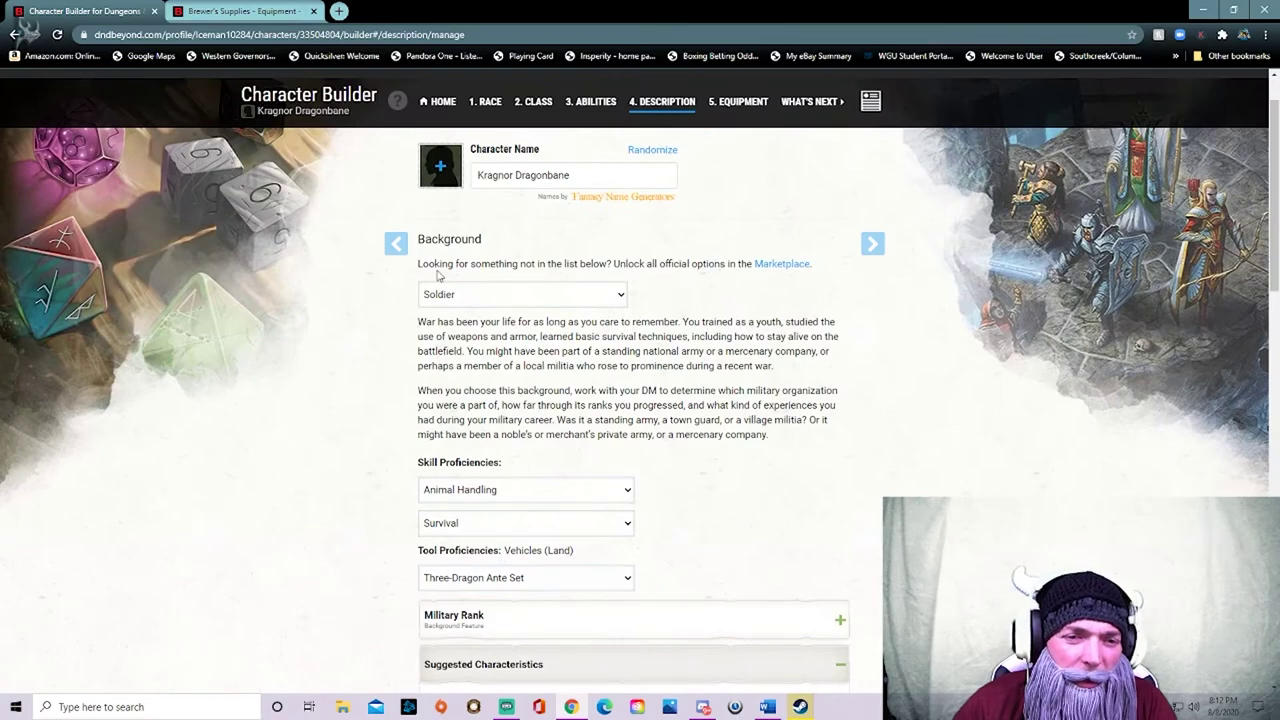
{"action": "left_click", "coordinate": [475, 295]}
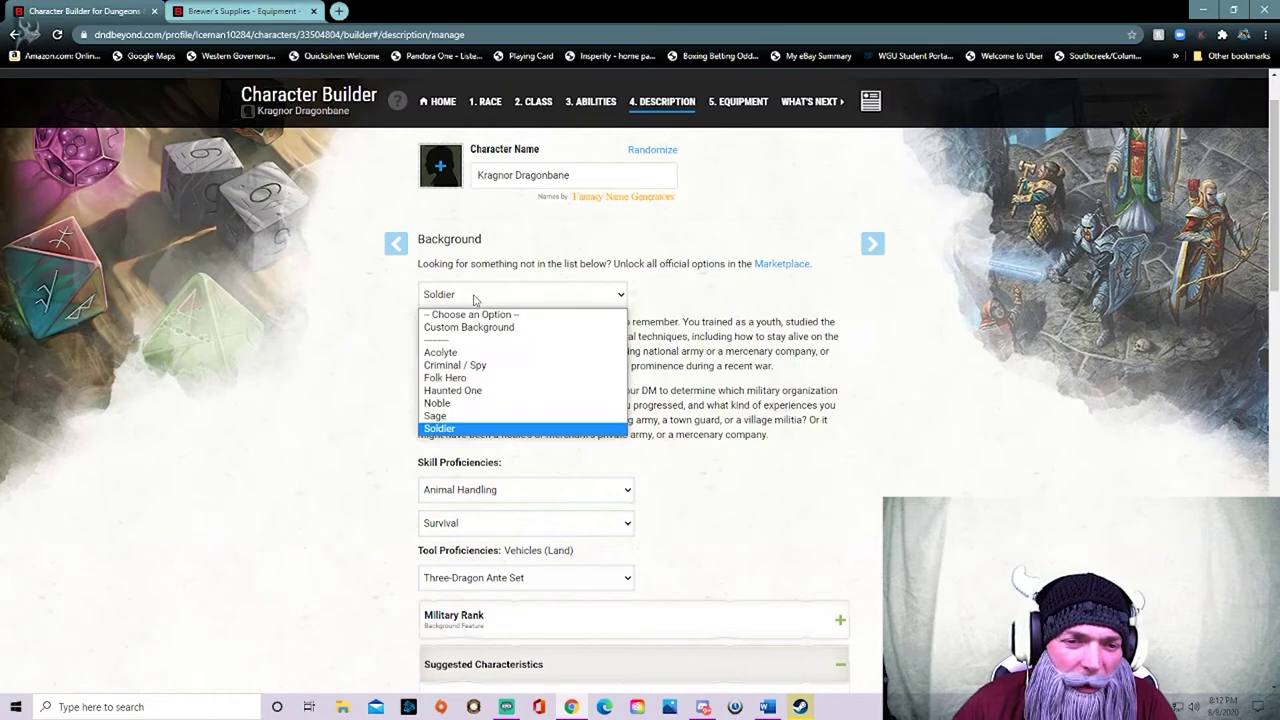
{"action": "left_click", "coordinate": [450, 418]}
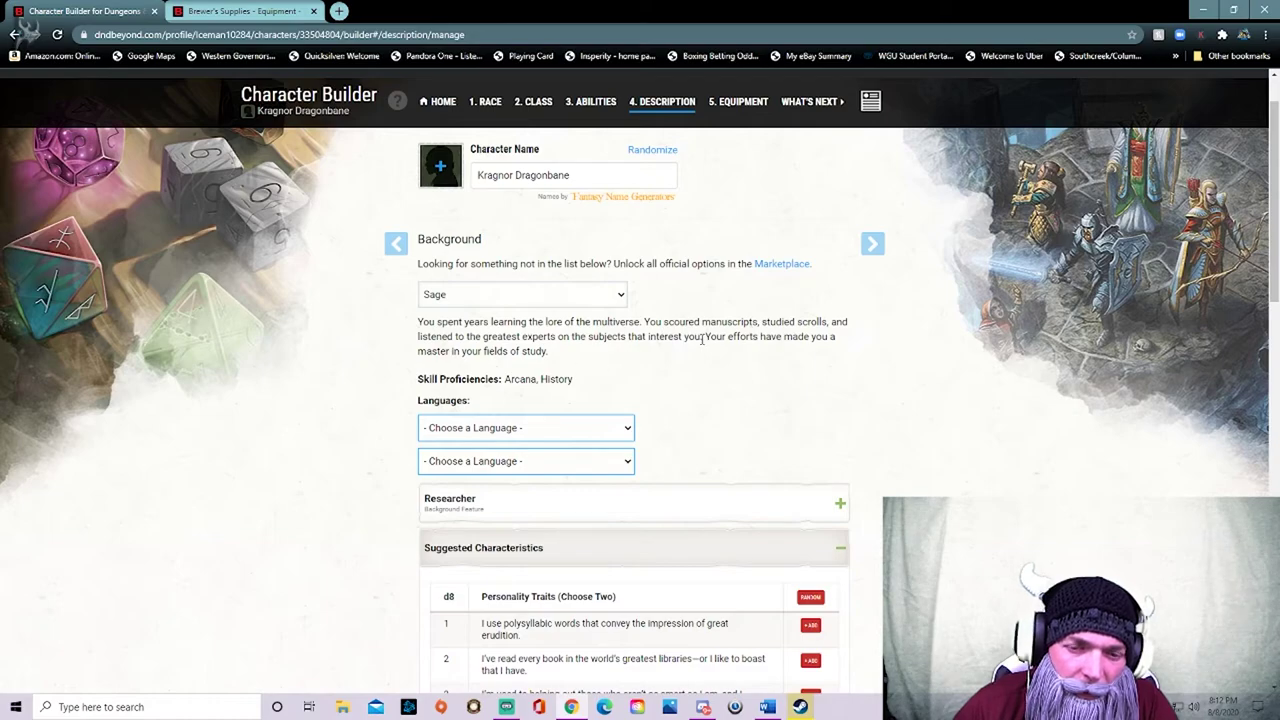
{"action": "left_click", "coordinate": [532, 295]}
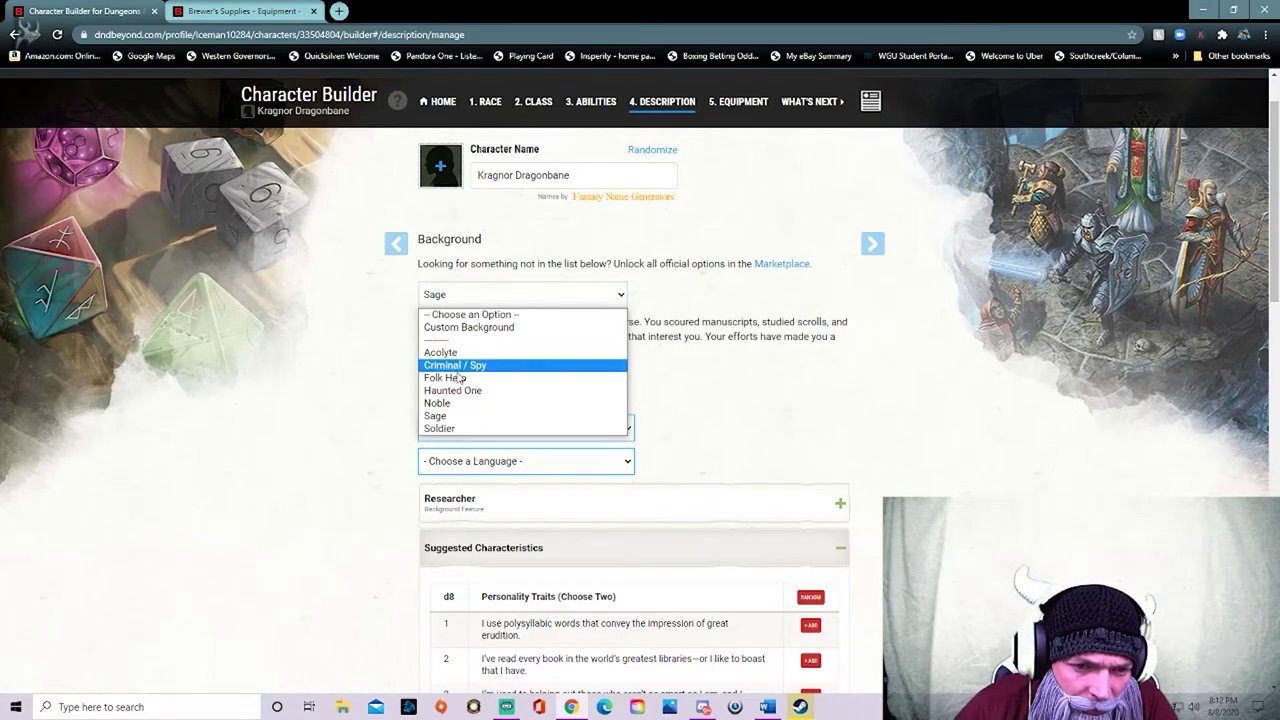
{"action": "left_click", "coordinate": [706, 378]}
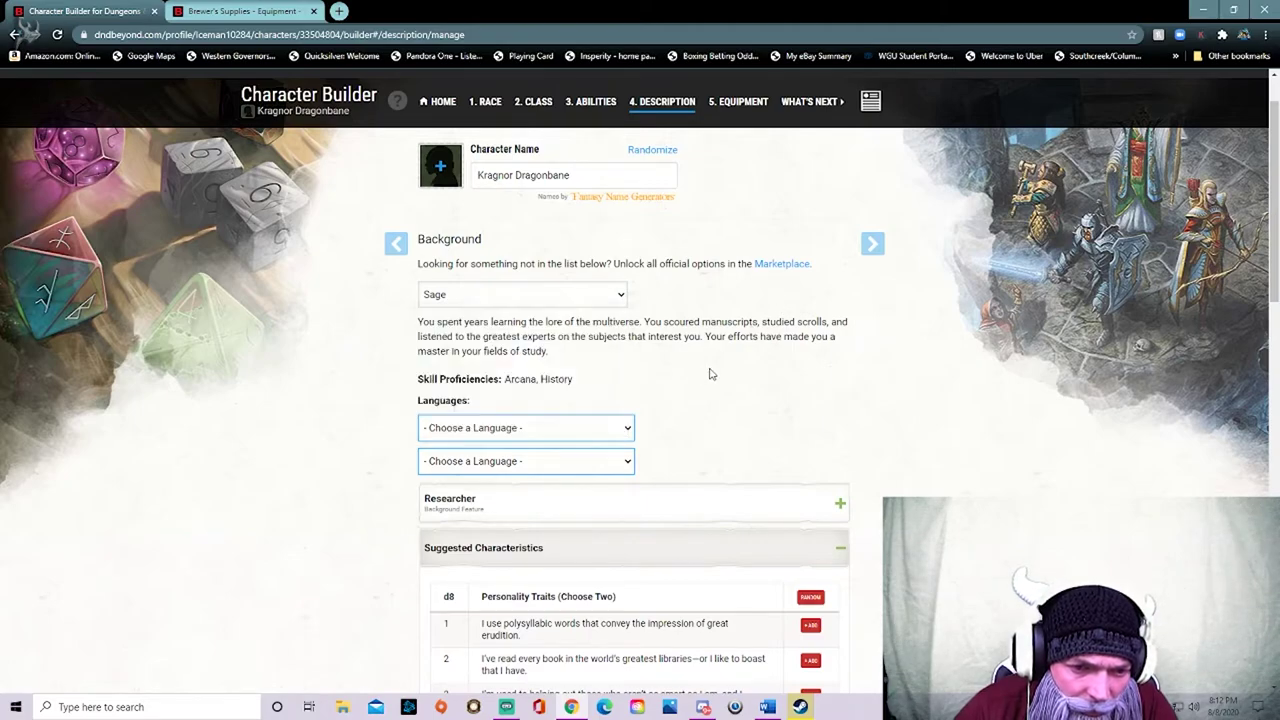
- Examine the Sage background's language choices, suggested personality traits, ideals, bonds and flaws
{"action": "left_click", "coordinate": [519, 427]}
{"action": "scroll", "coordinate": [580, 400], "scroll_direction": "down", "scroll_amount": 1}
{"action": "scroll", "coordinate": [587, 350], "scroll_direction": "up", "scroll_amount": 1}
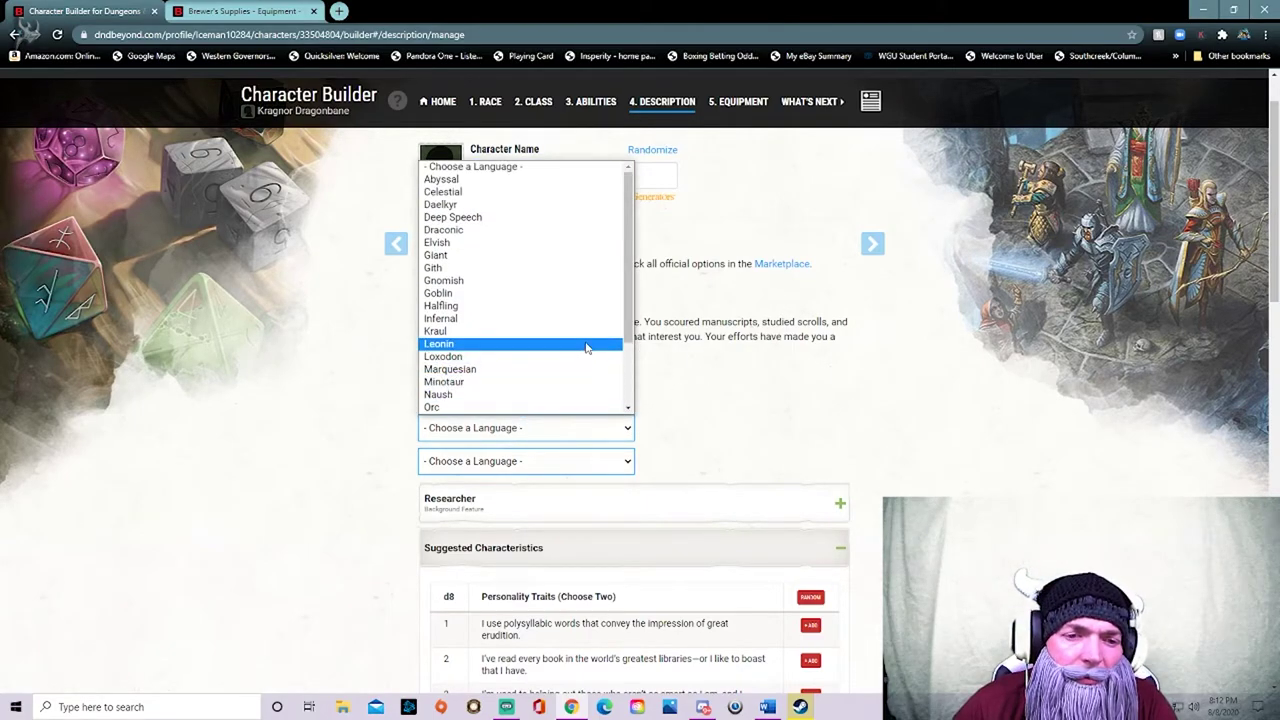
{"action": "left_click_drag", "start_coordinate": [766, 300], "coordinate": [776, 321]}
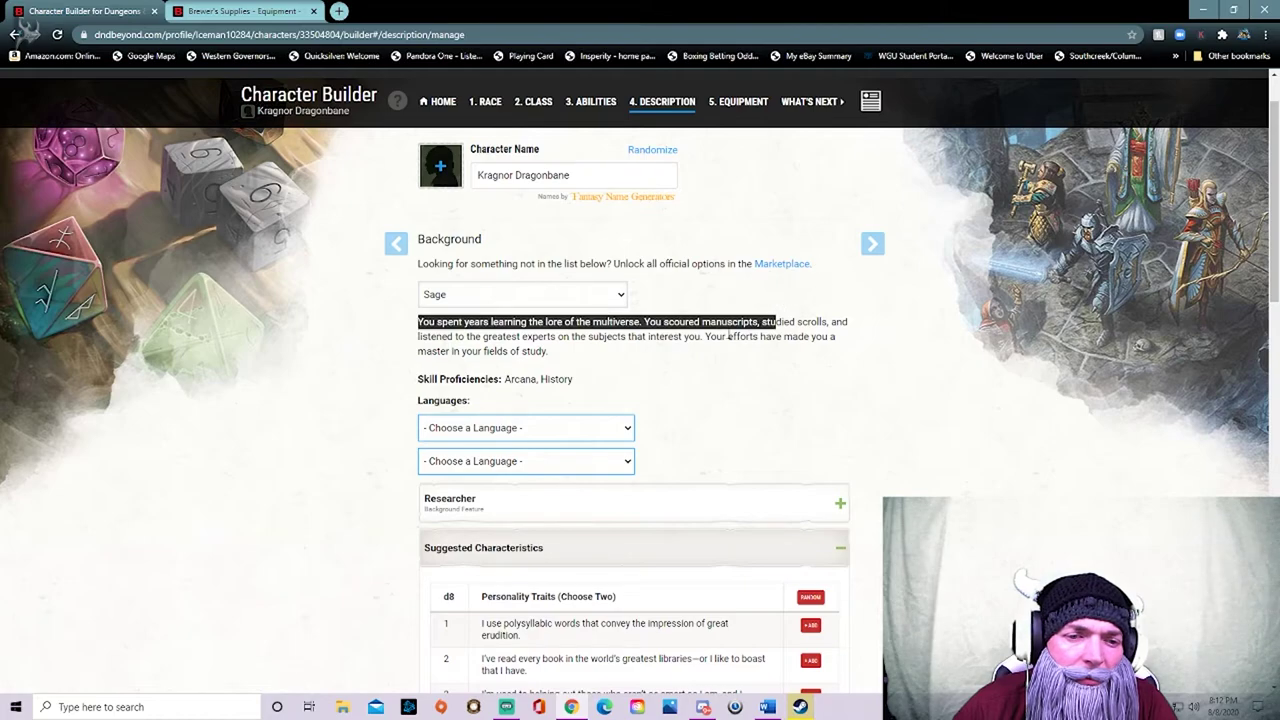
{"action": "left_click", "coordinate": [701, 340]}
{"action": "scroll", "coordinate": [757, 312], "scroll_direction": "down", "scroll_amount": 3}
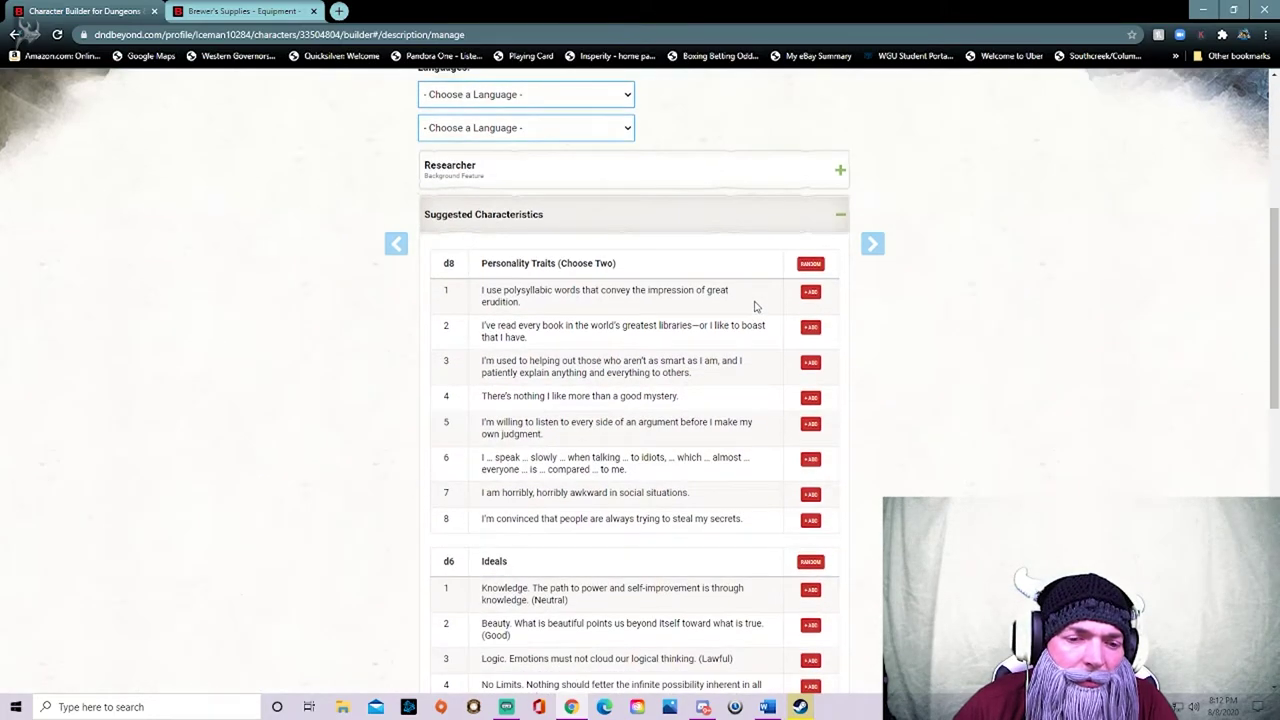
{"action": "scroll", "coordinate": [553, 366], "scroll_direction": "down", "scroll_amount": 8}
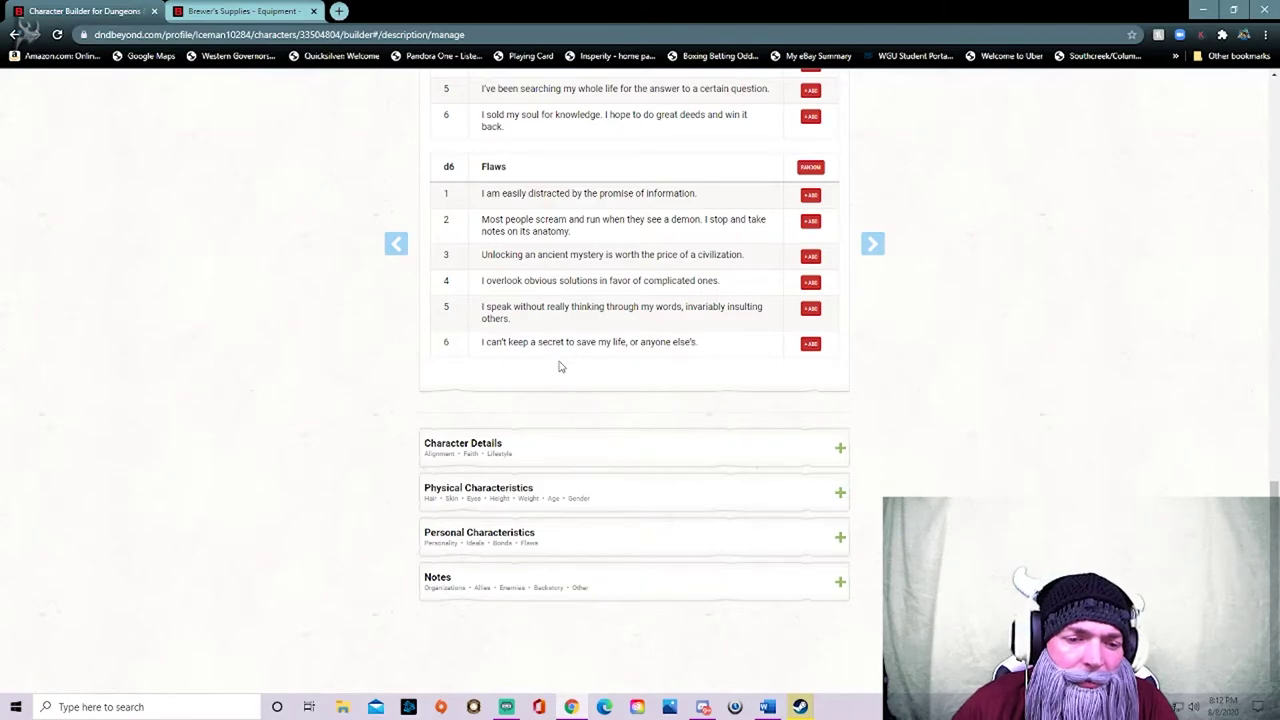
{"action": "scroll", "coordinate": [560, 367], "scroll_direction": "up", "scroll_amount": 8}
{"action": "scroll", "coordinate": [563, 363], "scroll_direction": "up", "scroll_amount": 3}
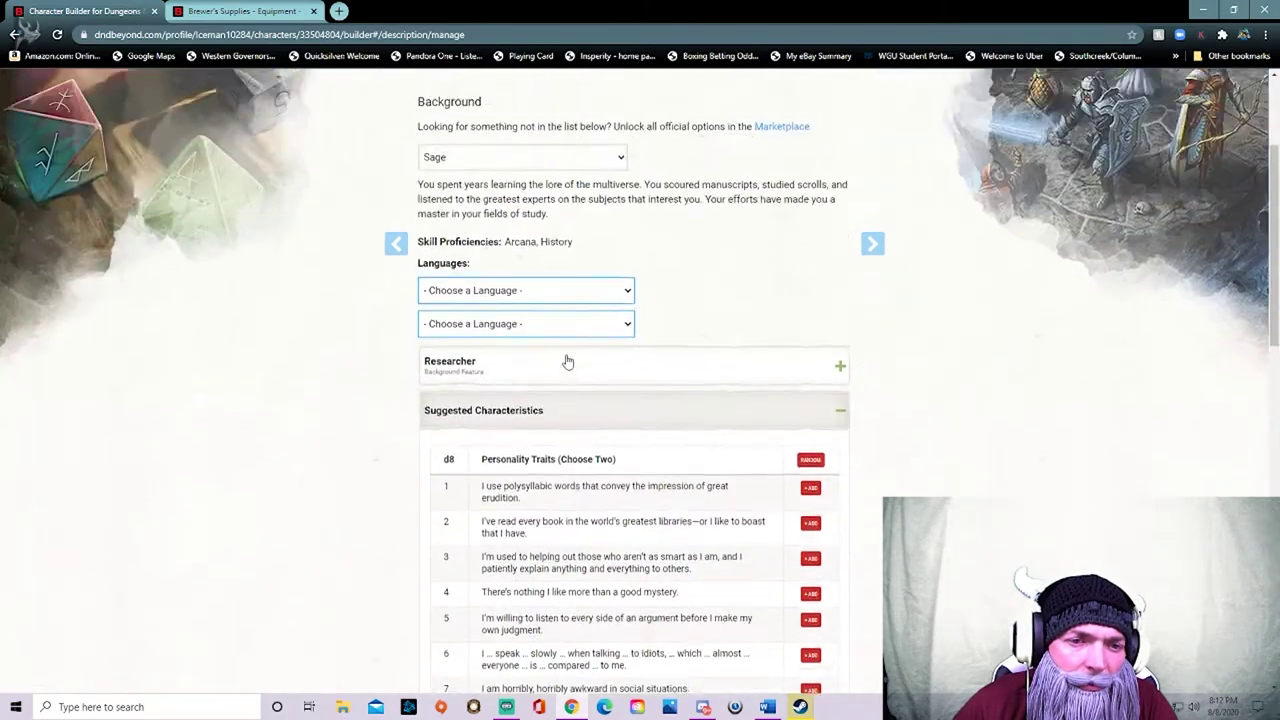
- Change the background to Custom Background and name it Outcast/Orphan
{"action": "left_click", "coordinate": [537, 244]}
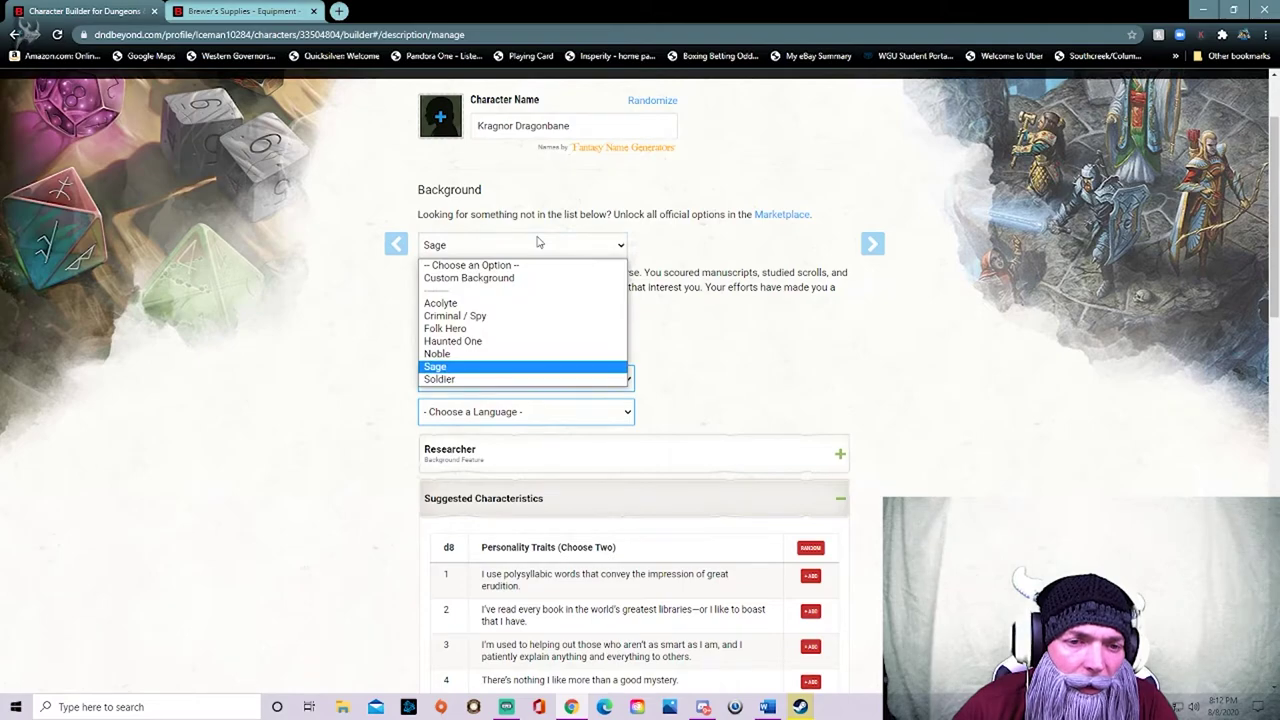
{"action": "left_click", "coordinate": [484, 279]}
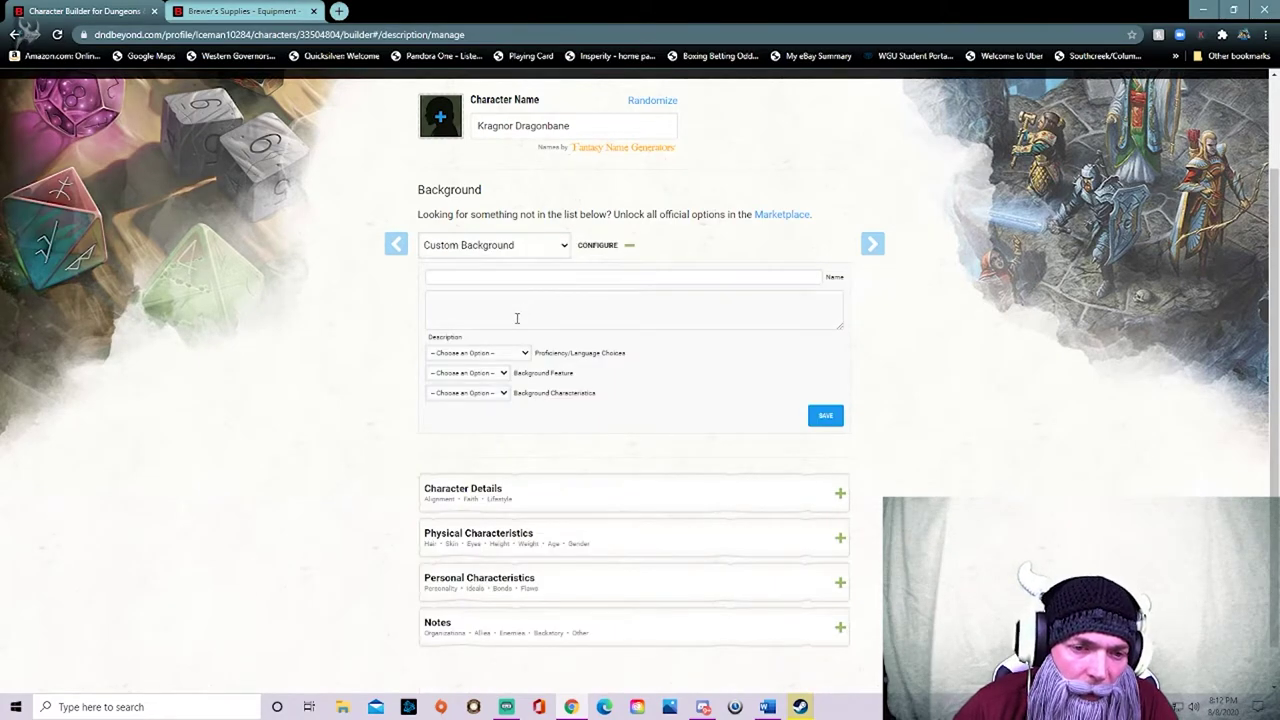
{"action": "left_click", "coordinate": [506, 354]}
{"action": "left_click", "coordinate": [674, 356]}
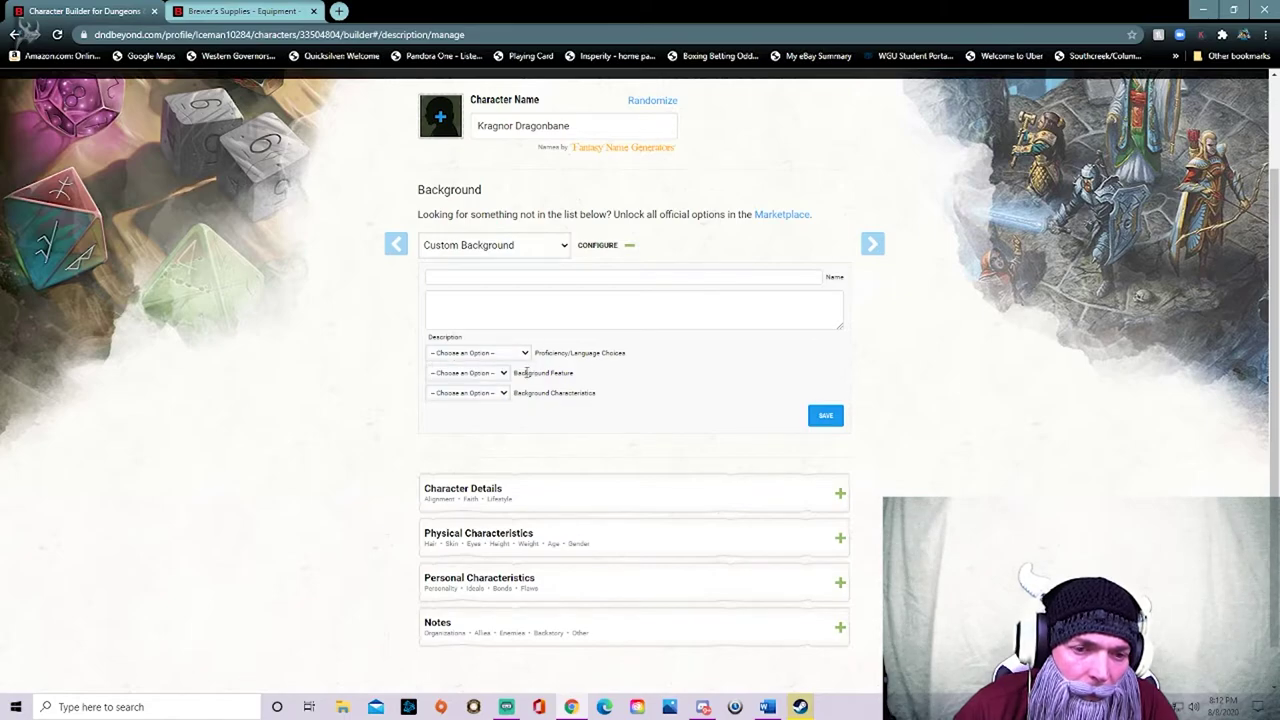
{"action": "left_click", "coordinate": [491, 275]}
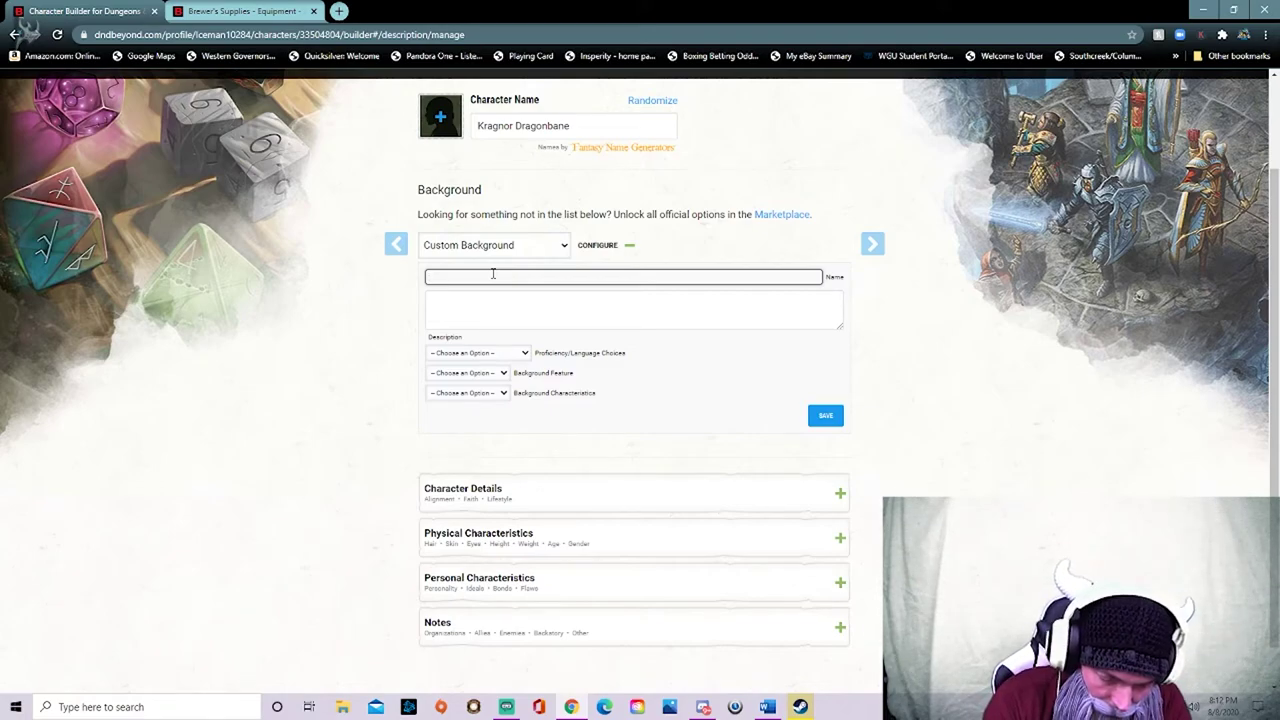
{"action": "type", "text": "Urb"}
{"action": "key", "text": "BackSpace"}
{"action": "key", "text": "BackSpace"}
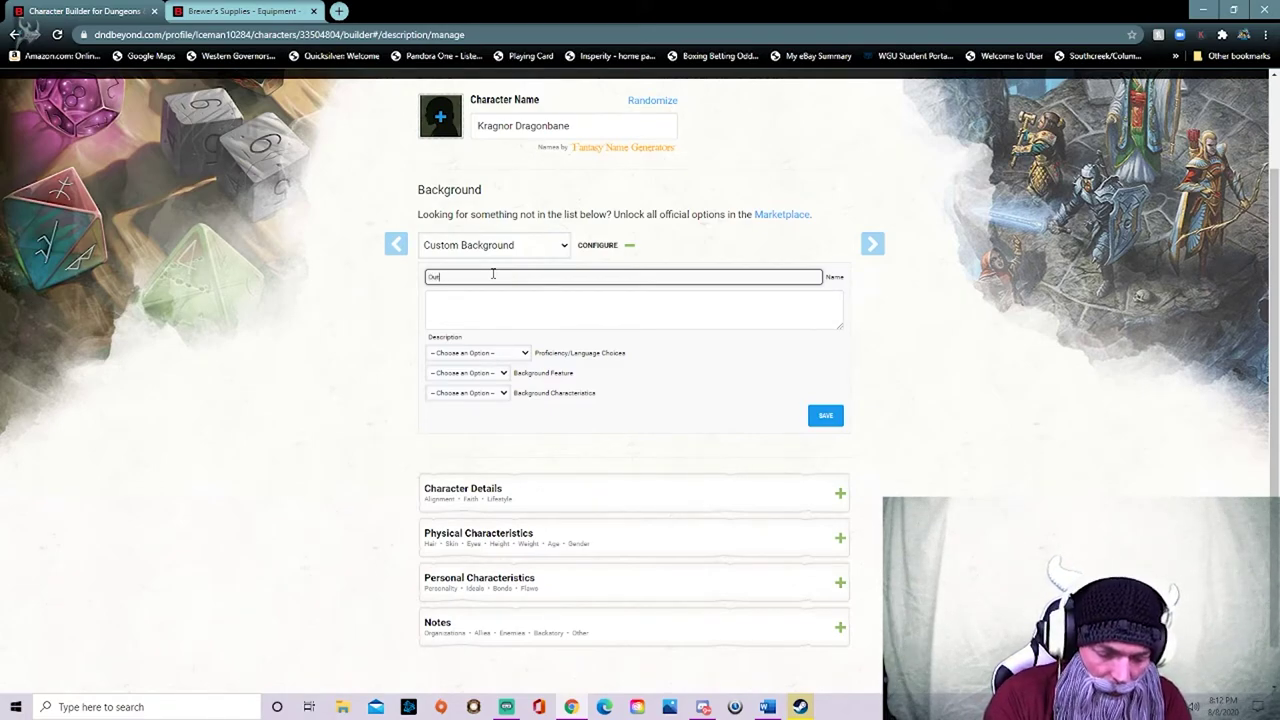
{"action": "type", "text": "cast"}
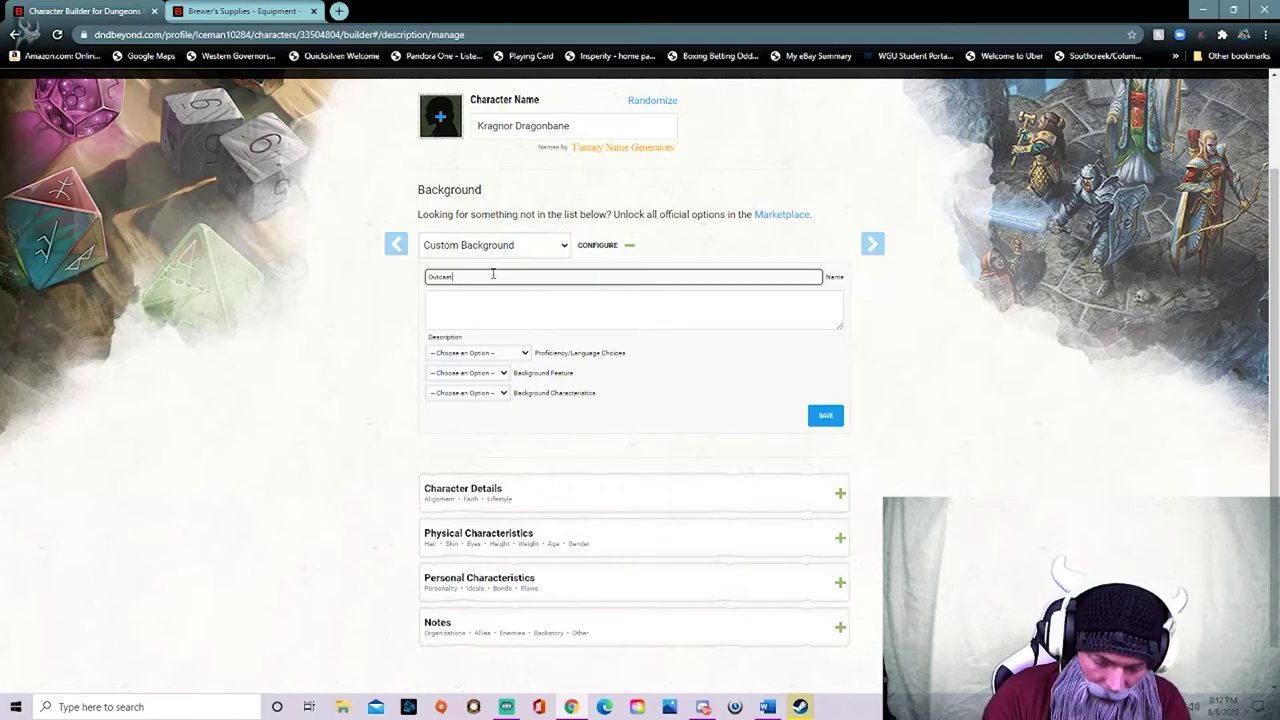
{"action": "type", "text": "/Orphan"}
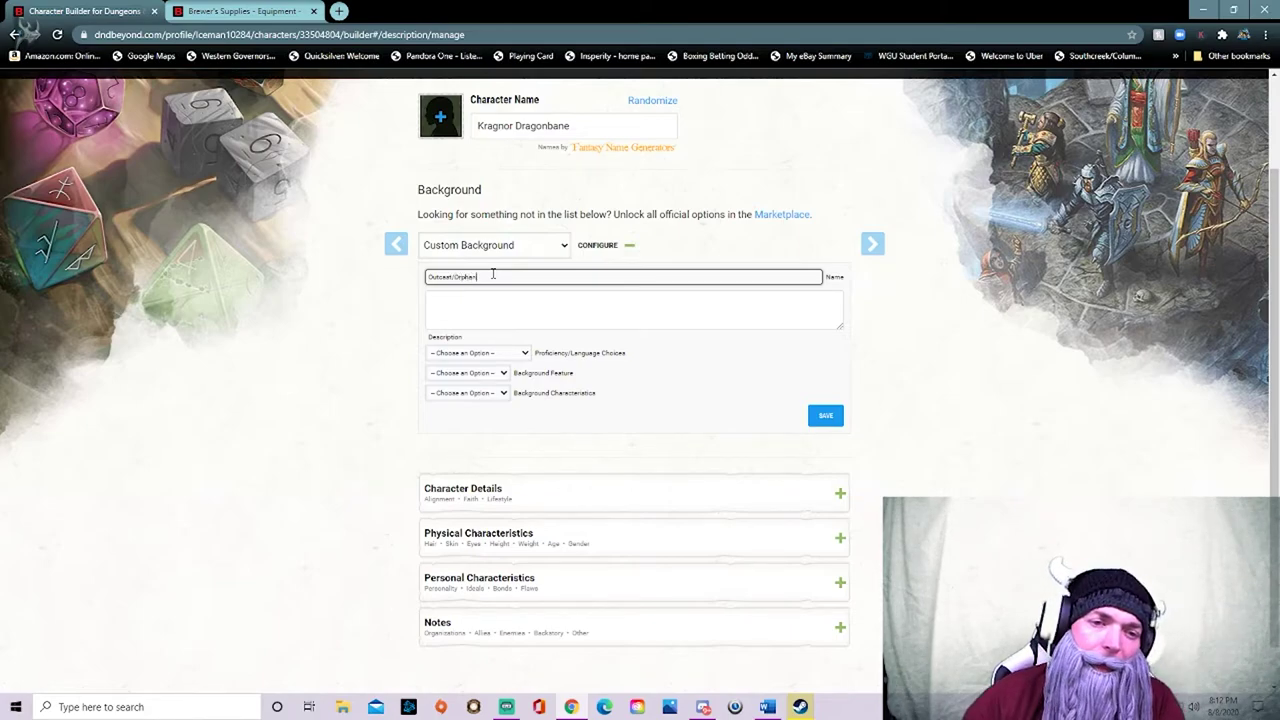
- Begin the custom background's description with "My clan was wiped out by the working of an evil Warlord"
{"action": "left_click", "coordinate": [484, 301]}
{"action": "type", "text": "My"}
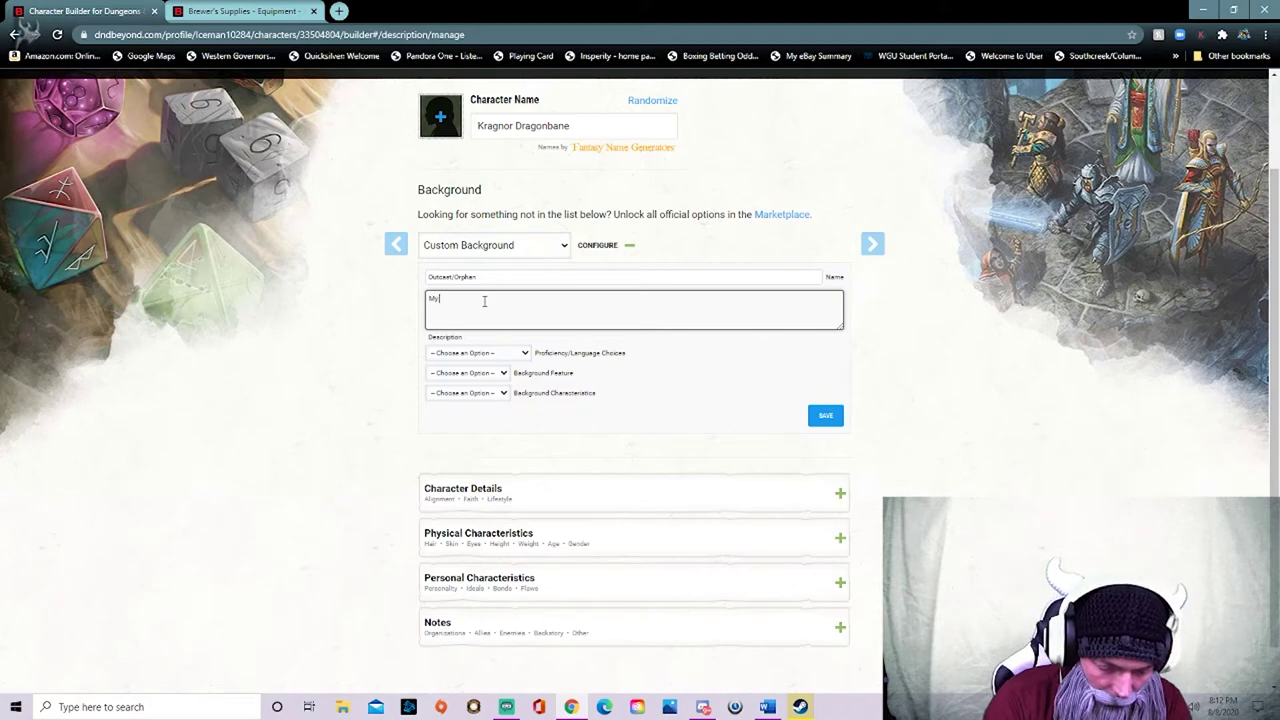
{"action": "type", "text": " tribe was killed"}
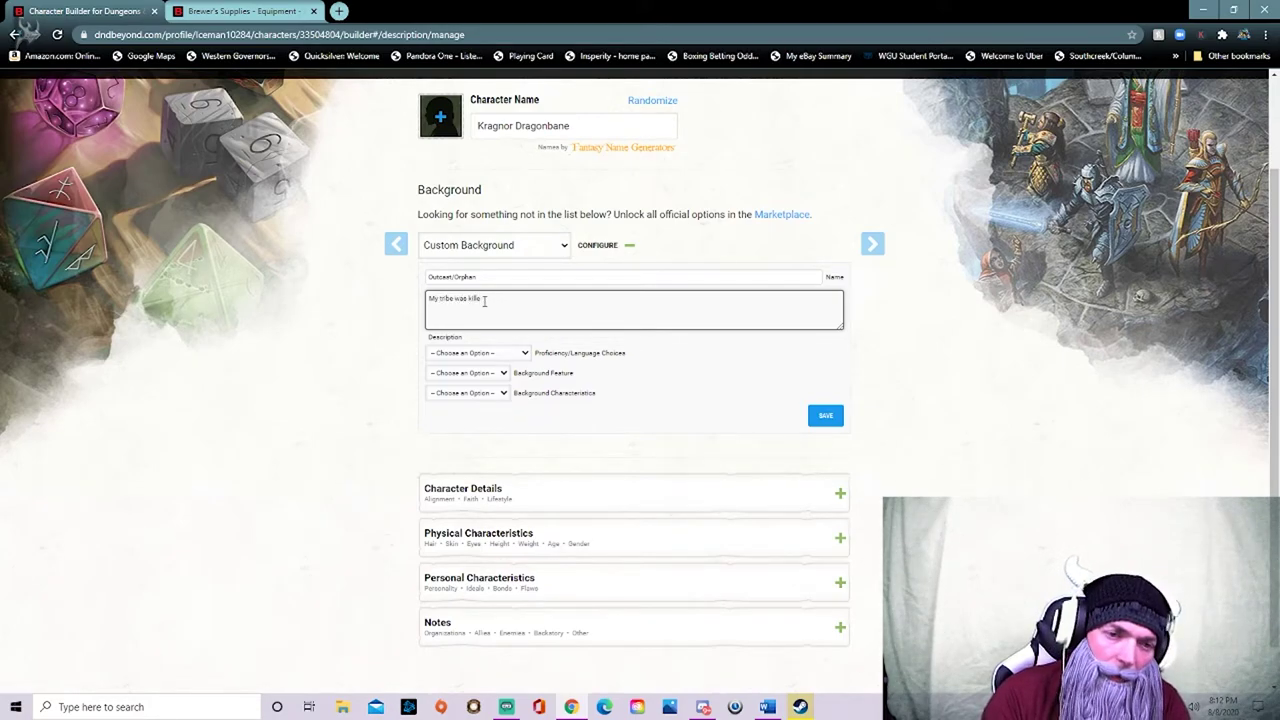
{"action": "key", "text": "BackSpace"}
{"action": "key", "text": "BackSpace"}
{"action": "key", "text": "BackSpace"}
{"action": "key", "text": "BackSpace"}
{"action": "key", "text": "BackSpace"}
{"action": "key", "text": "BackSpace"}
{"action": "key", "text": "BackSpace"}
{"action": "key", "text": "BackSpace"}
{"action": "key", "text": "BackSpace"}
{"action": "key", "text": "BackSpace"}
{"action": "key", "text": "BackSpace"}
{"action": "key", "text": "BackSpace"}
{"action": "key", "text": "BackSpace"}
{"action": "key", "text": "BackSpace"}
{"action": "key", "text": "BackSpace"}
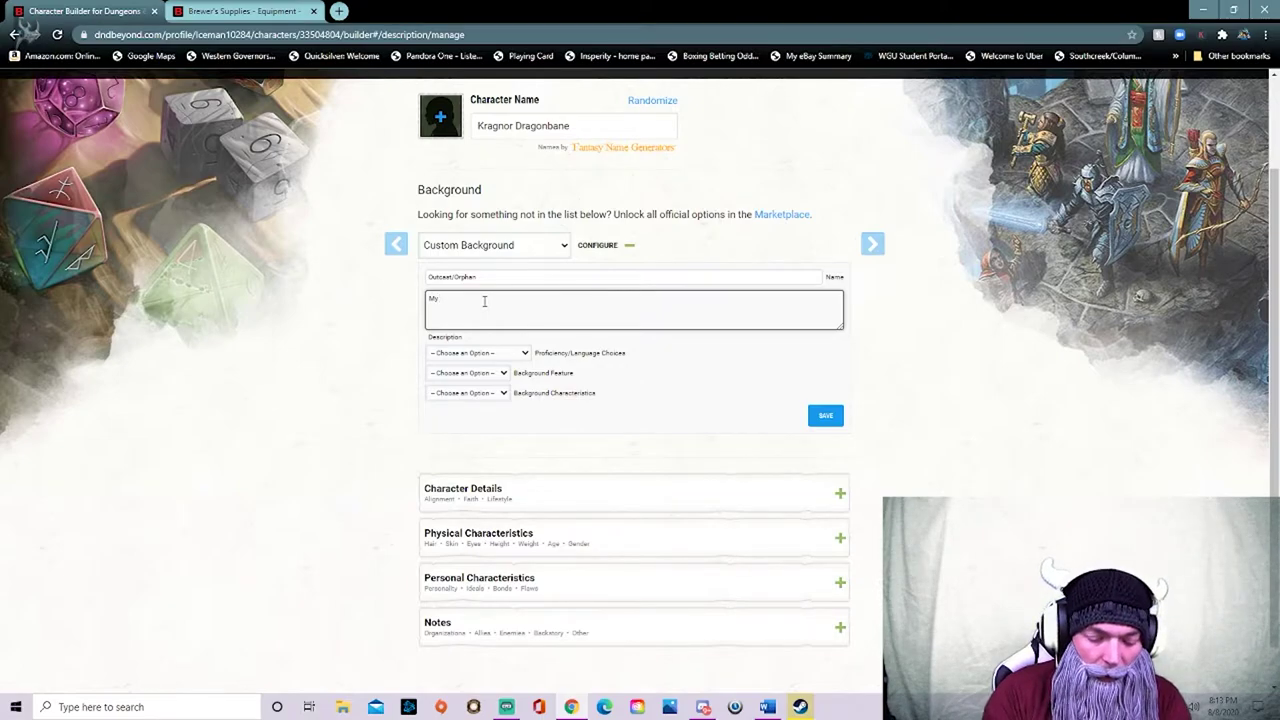
{"action": "type", "text": "lan"}
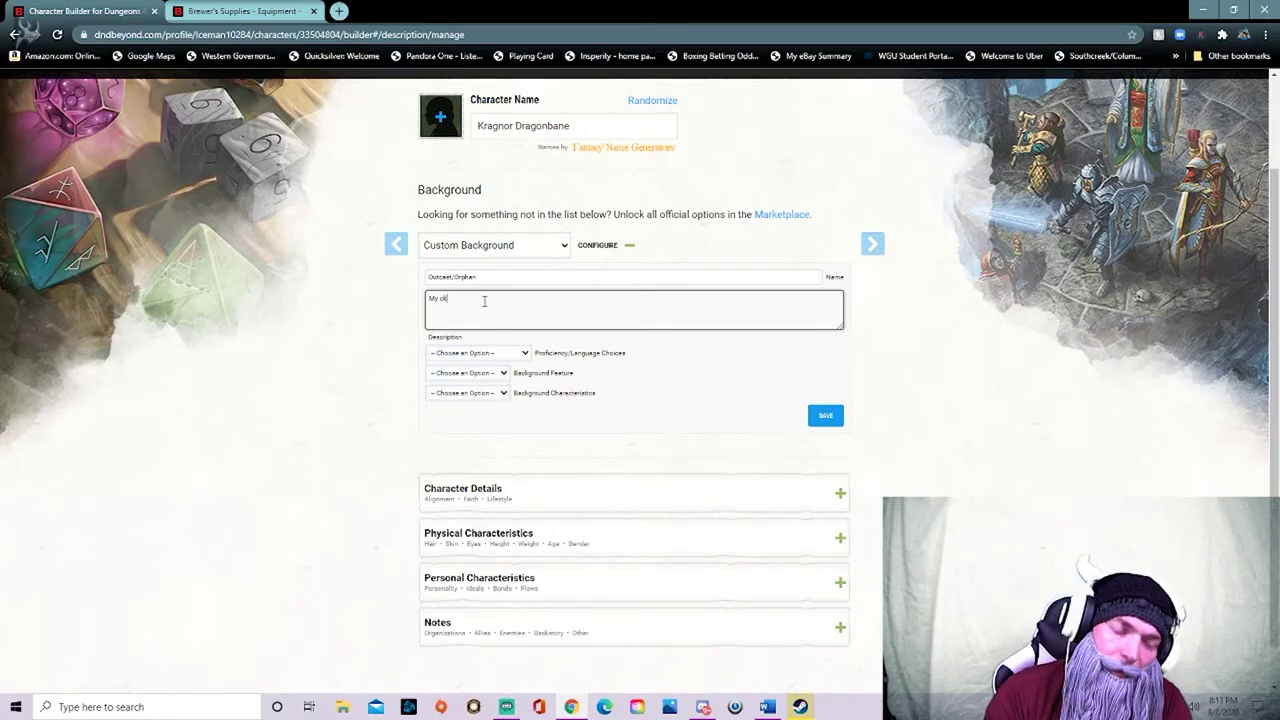
{"action": "key", "text": "BackSpace"}
{"action": "type", "text": "lan was wi"}
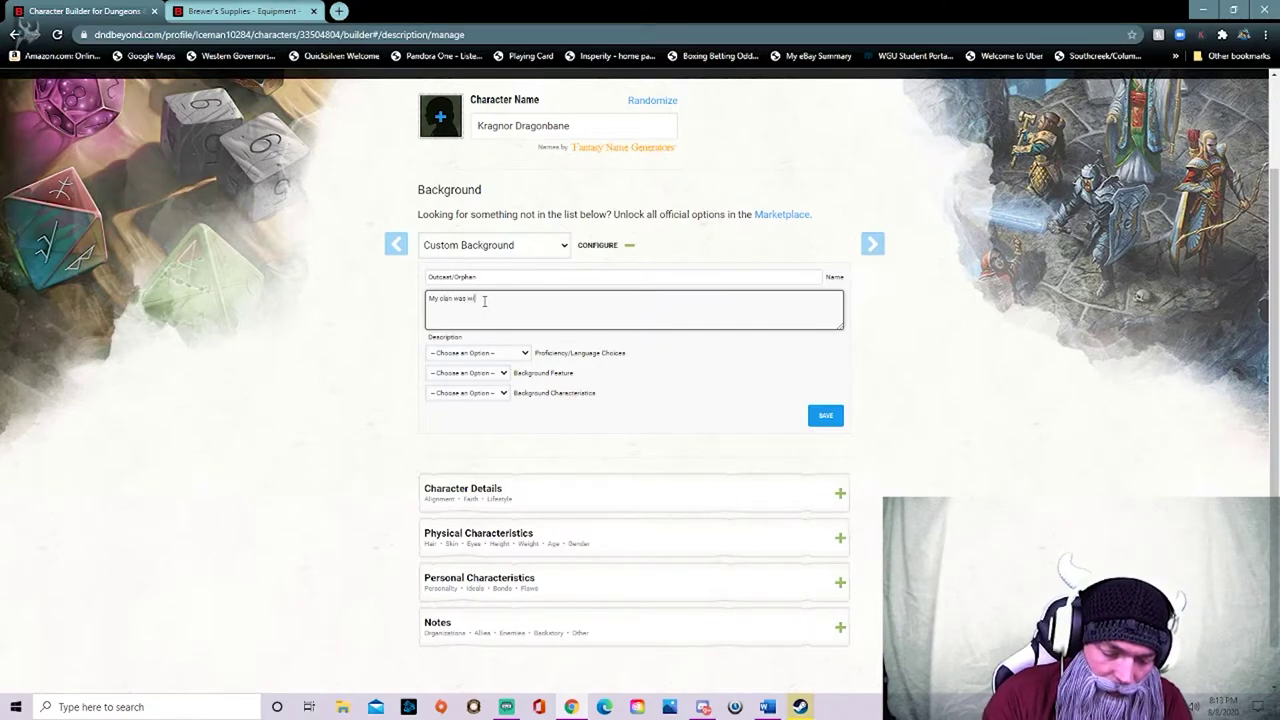
{"action": "type", "text": "ped out by"}
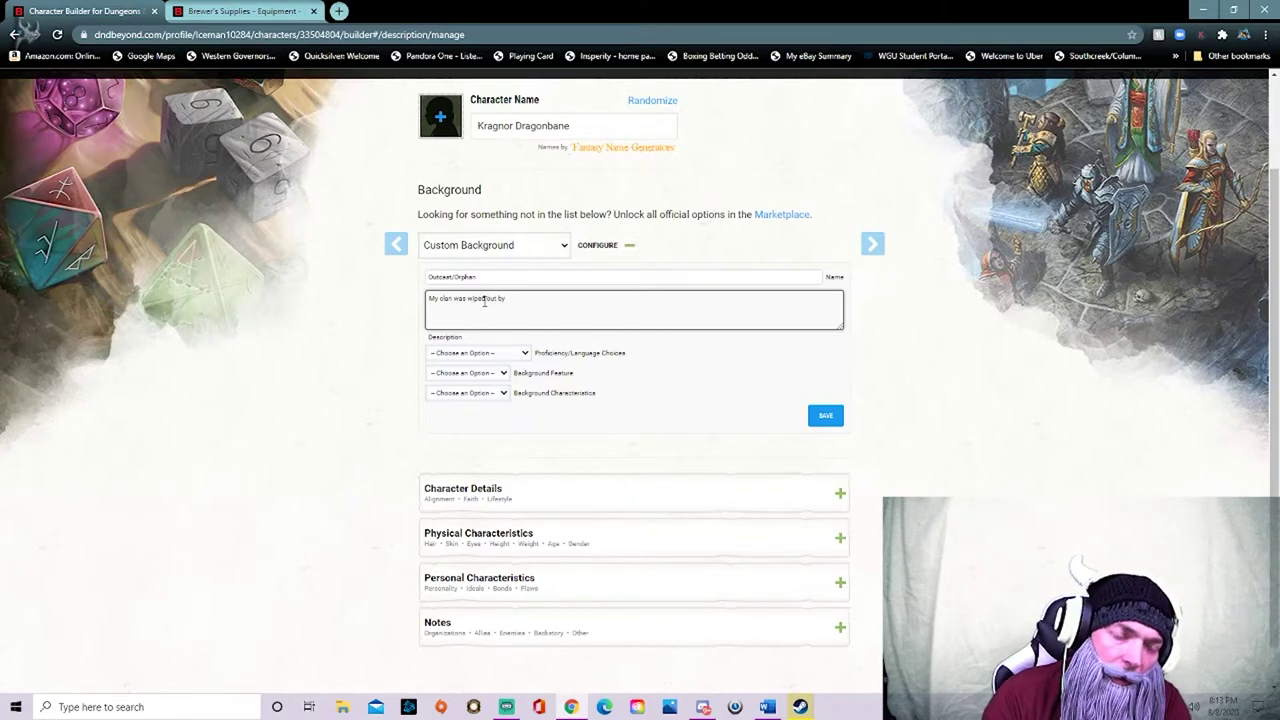
{"action": "type", "text": " the"}
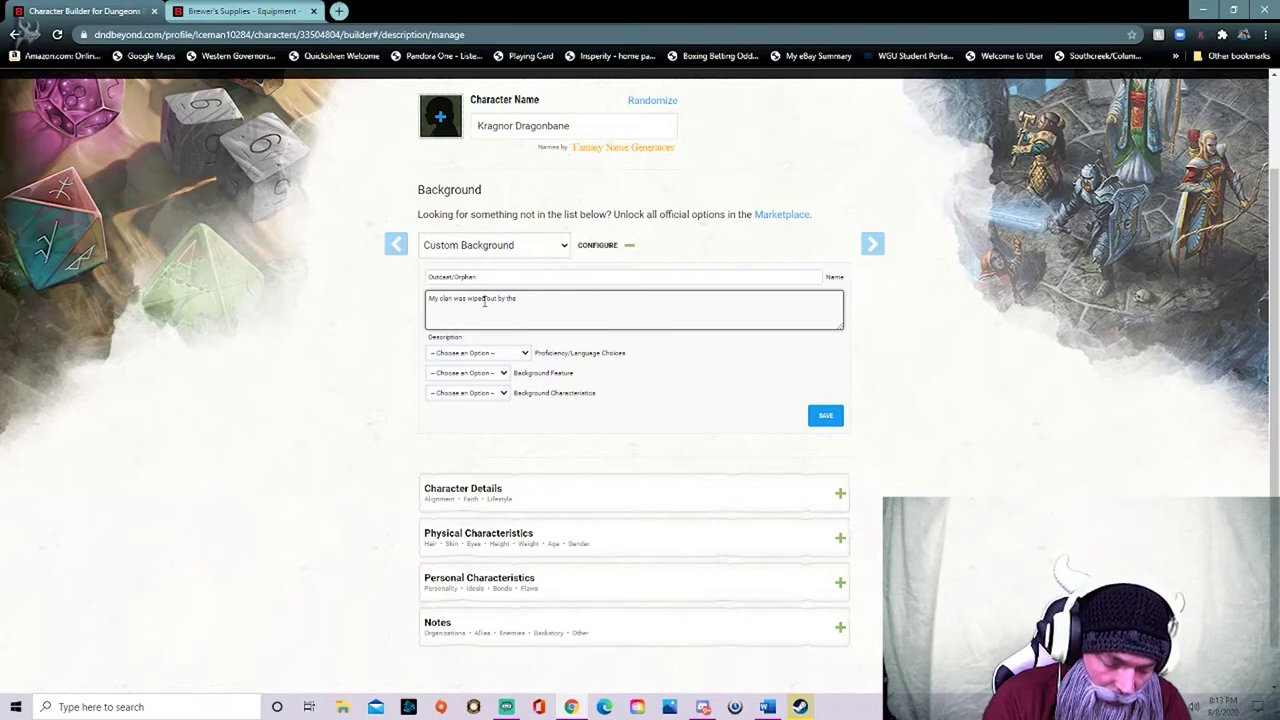
{"action": "type", "text": " working"}
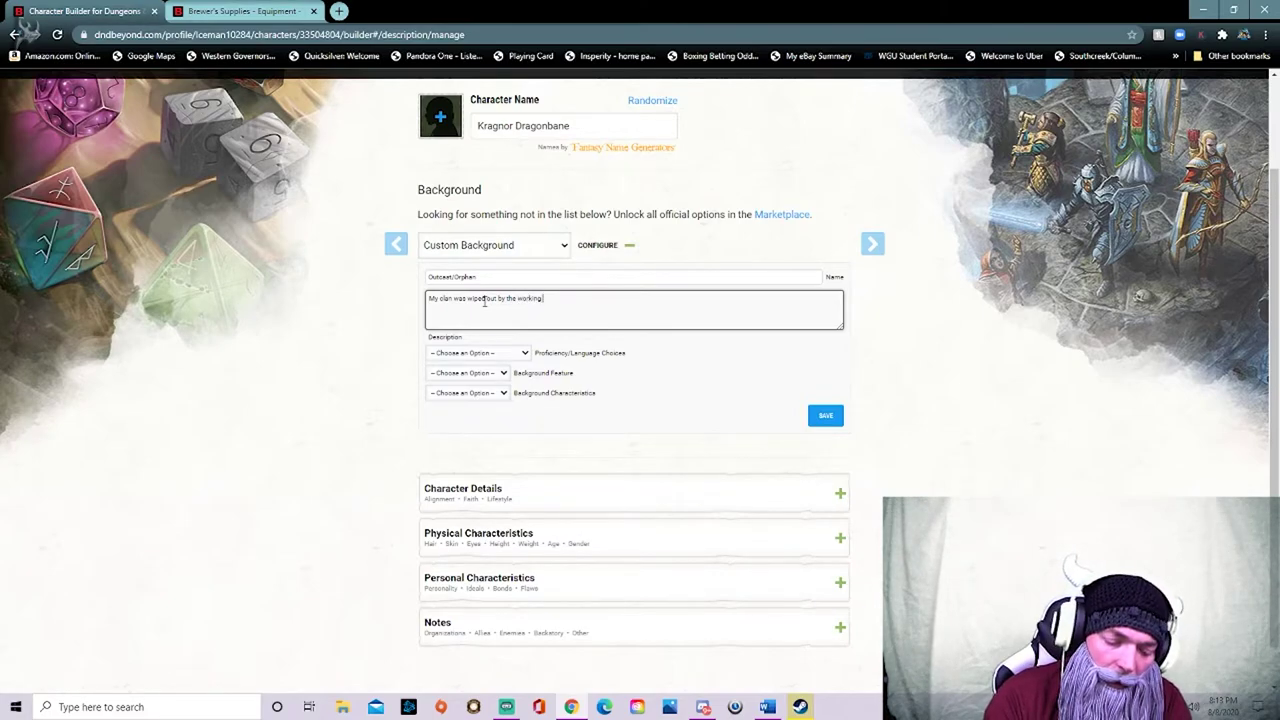
{"action": "type", "text": " of an ev"}
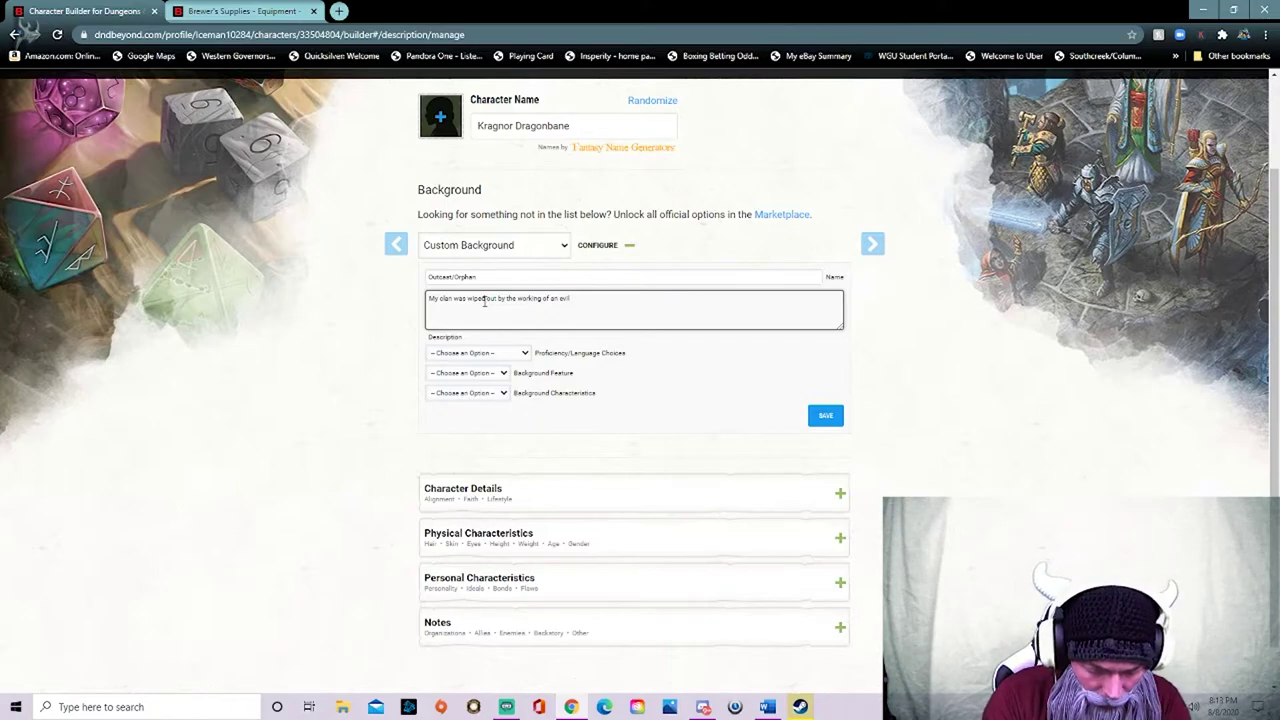
{"action": "type", "text": "il"}
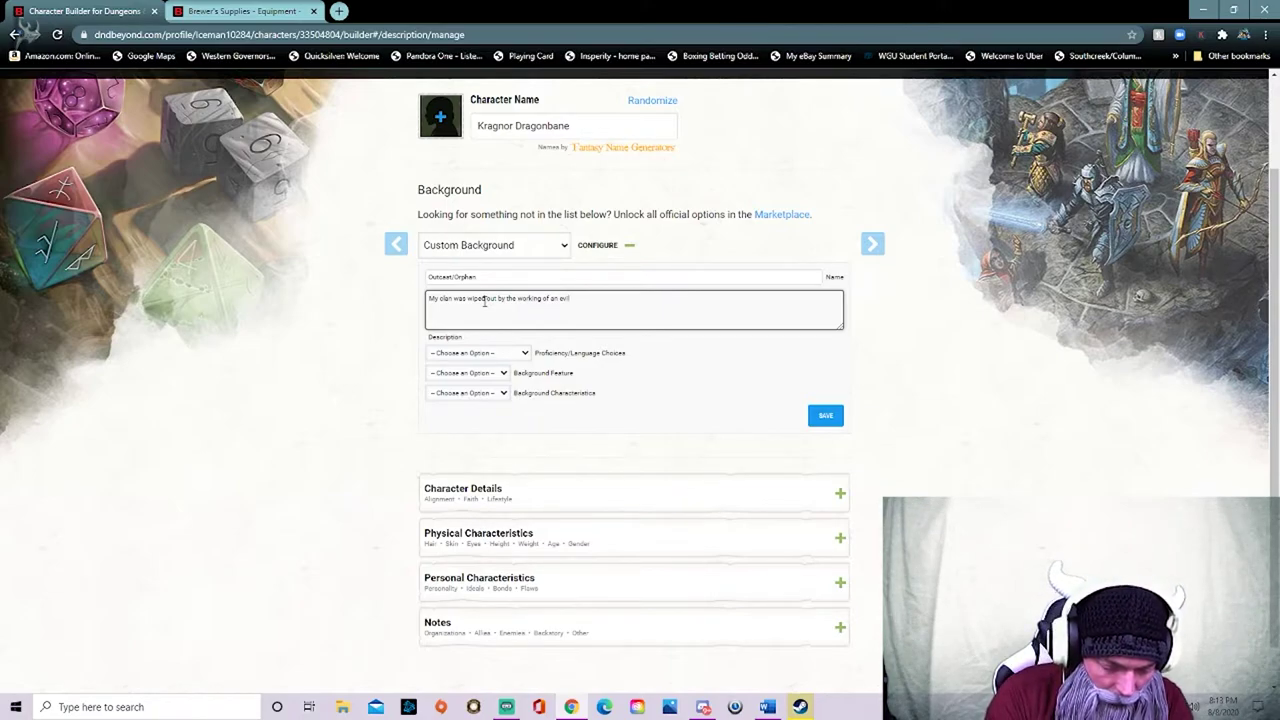
{"action": "type", "text": " Warlord"}
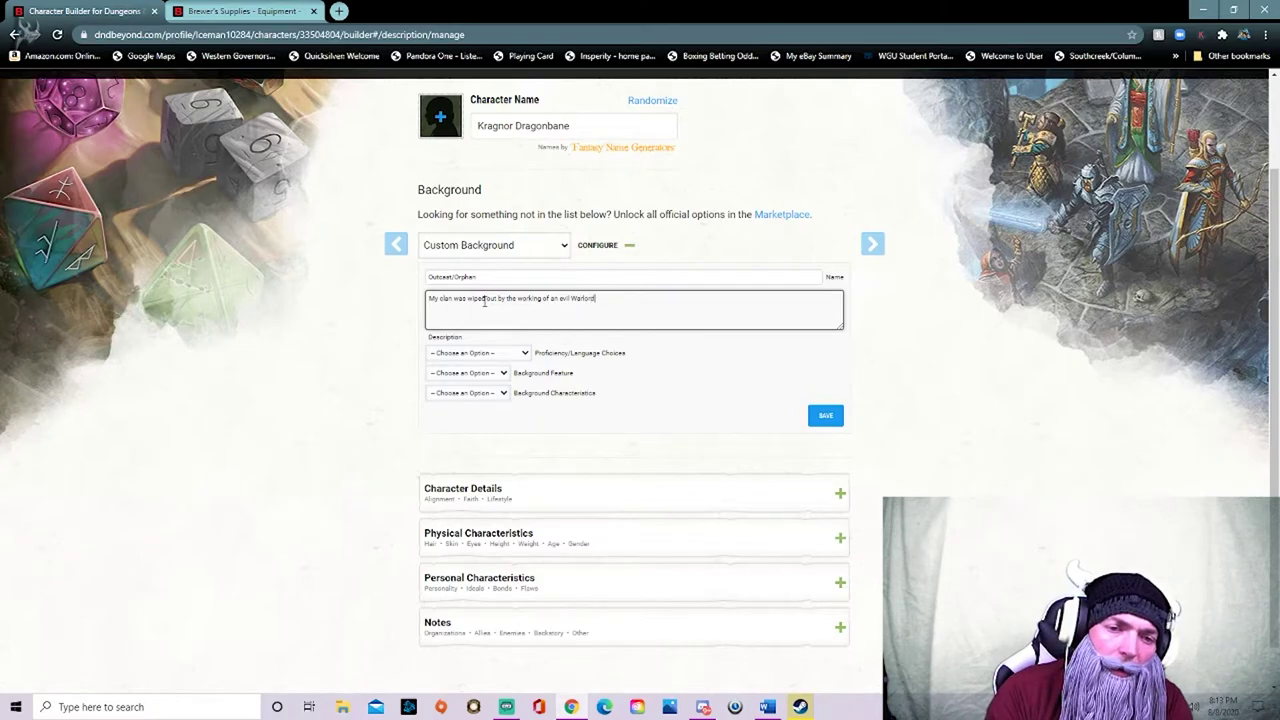
- Continue the background description with ", I don't remember much, but I was taken in by the wolf tribe"
{"action": "type", "text": ". I d"}
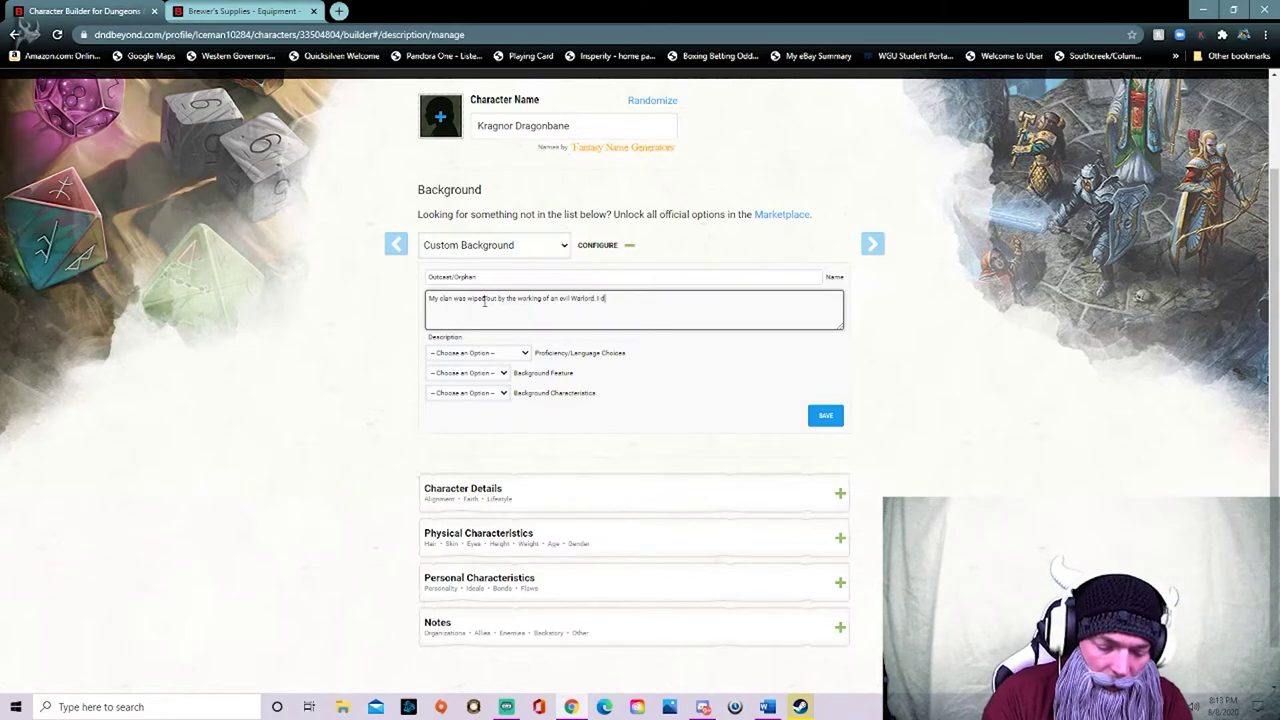
{"action": "type", "text": "ont ere"}
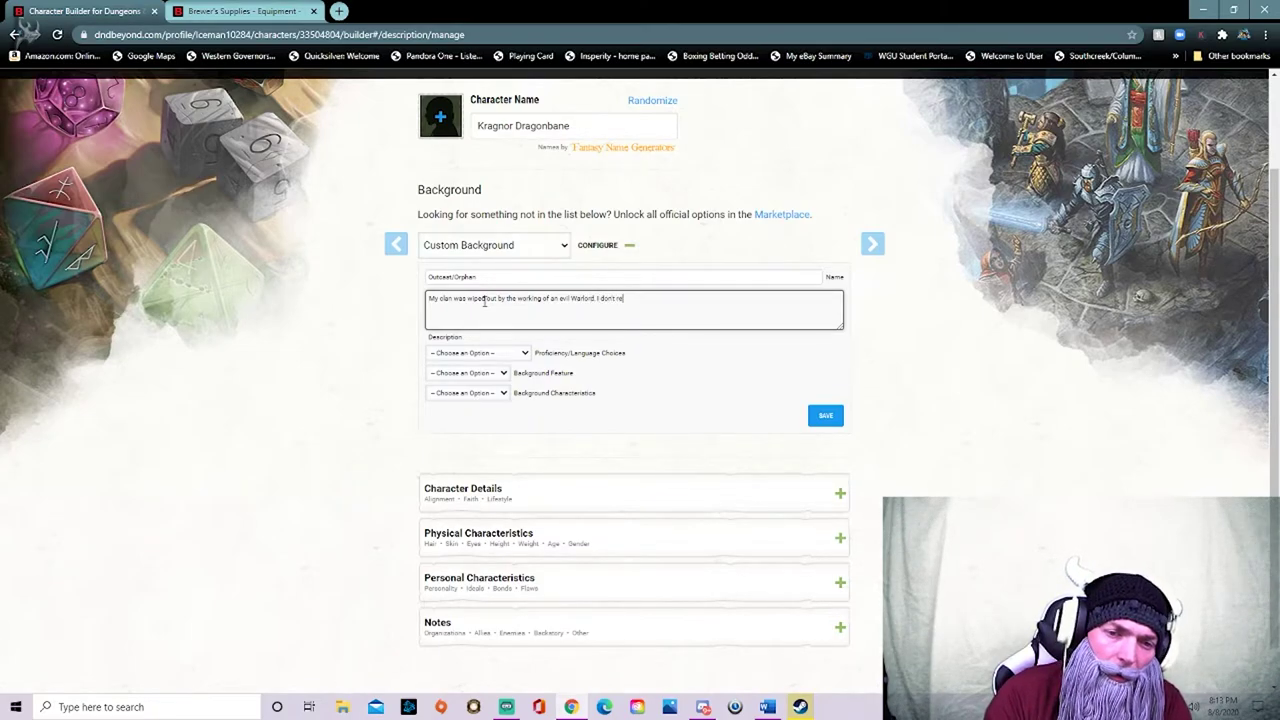
{"action": "type", "text": "member much"}
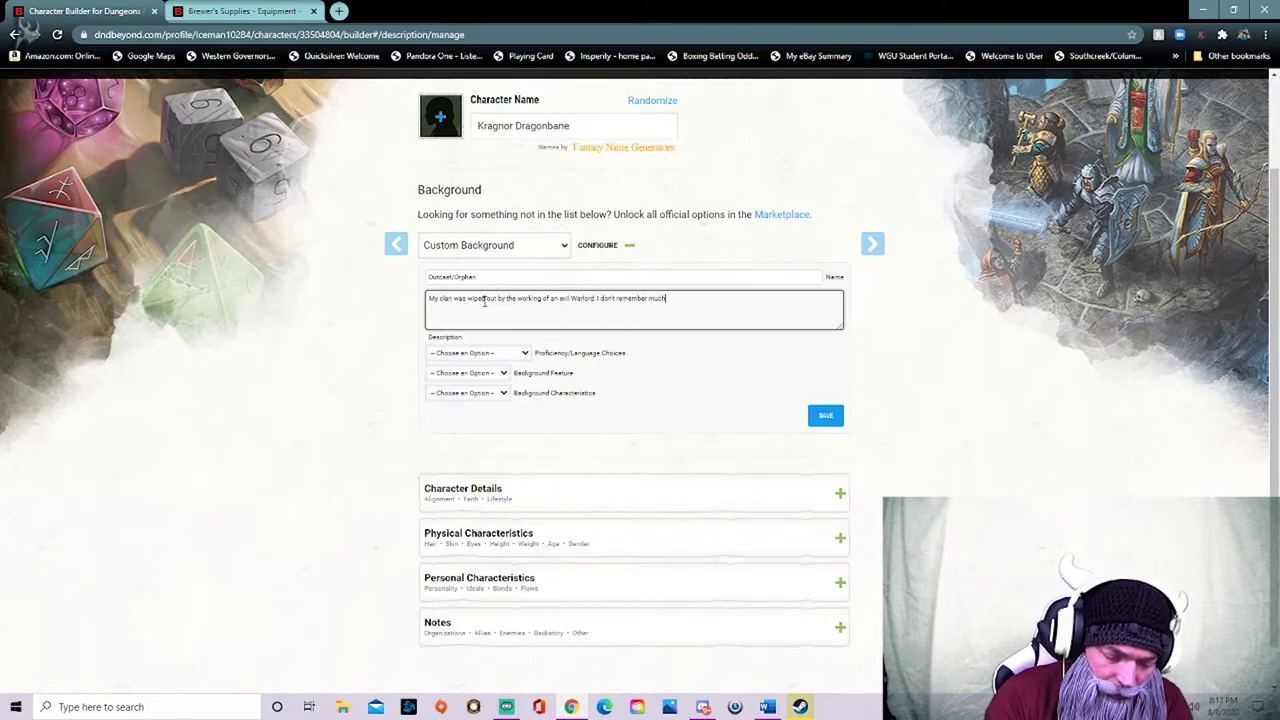
{"action": "type", "text": ", but"}
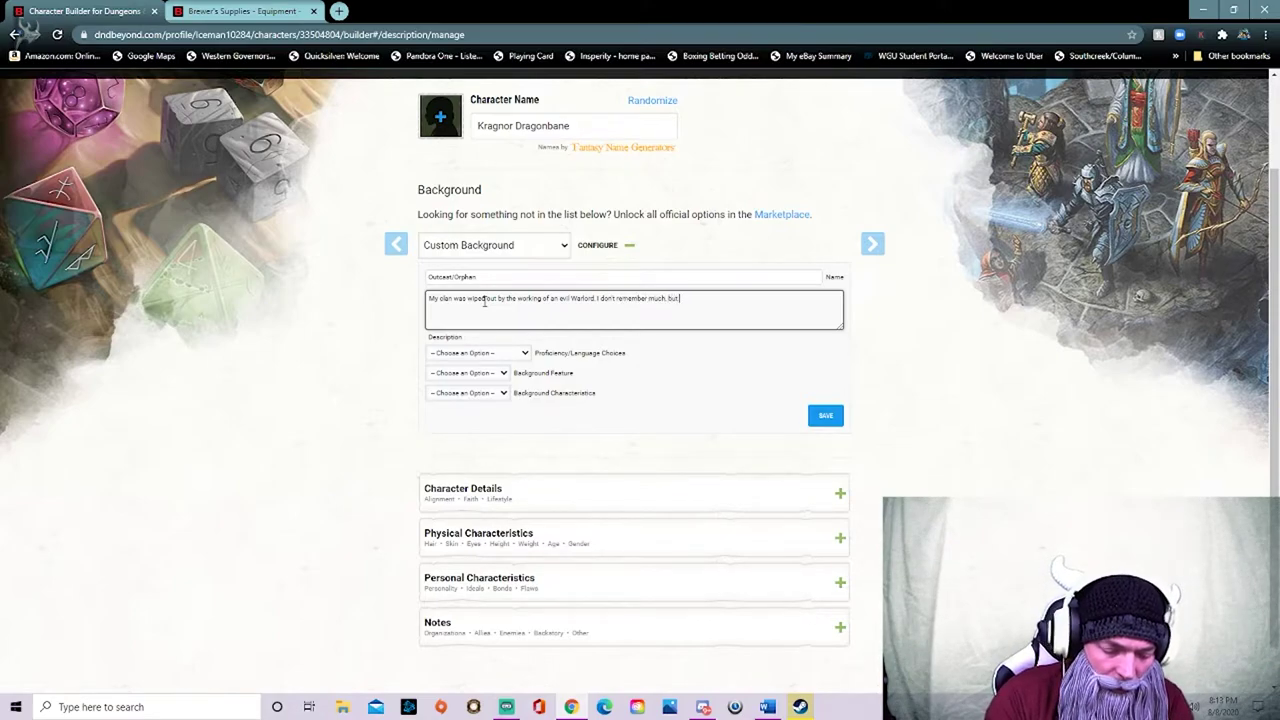
{"action": "type", "text": " I was taken in b"}
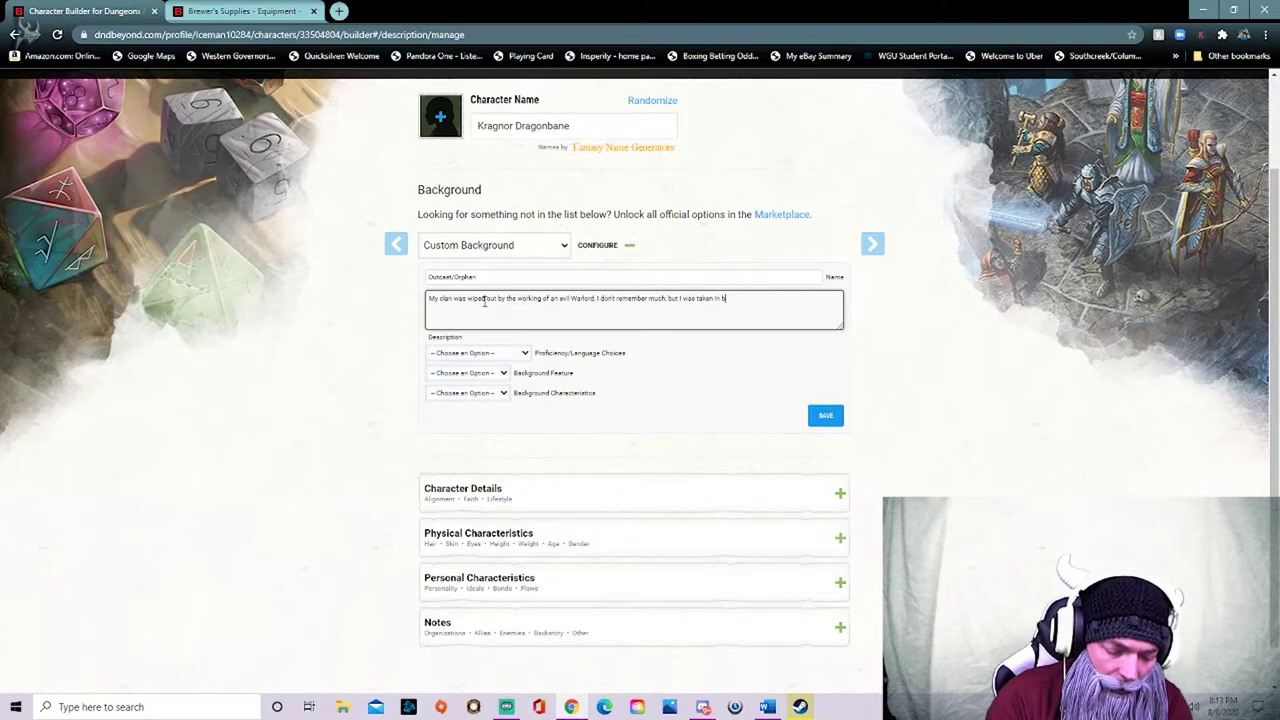
{"action": "type", "text": "y the wqolf ovlan"}
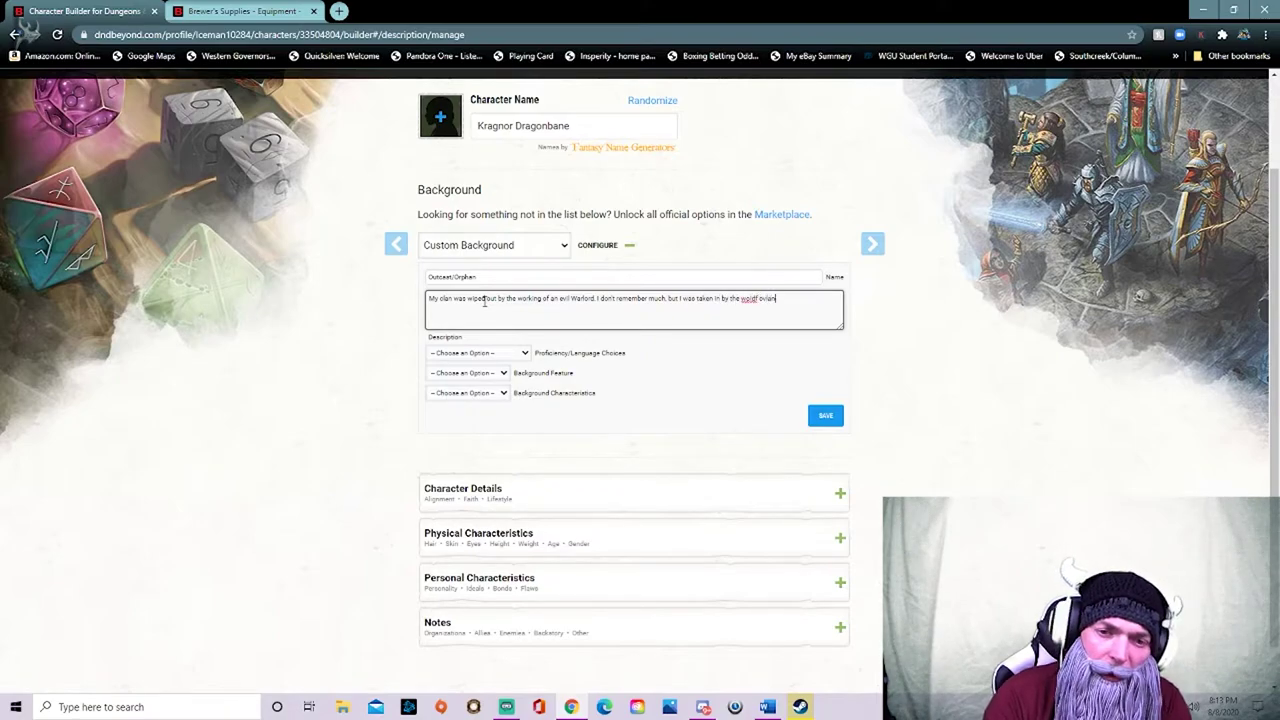
{"action": "key", "text": "BackSpace"}
{"action": "key", "text": "BackSpace"}
{"action": "key", "text": "BackSpace"}
{"action": "key", "text": "BackSpace"}
{"action": "key", "text": "BackSpace"}
{"action": "key", "text": "BackSpace"}
{"action": "type", "text": "olf"}
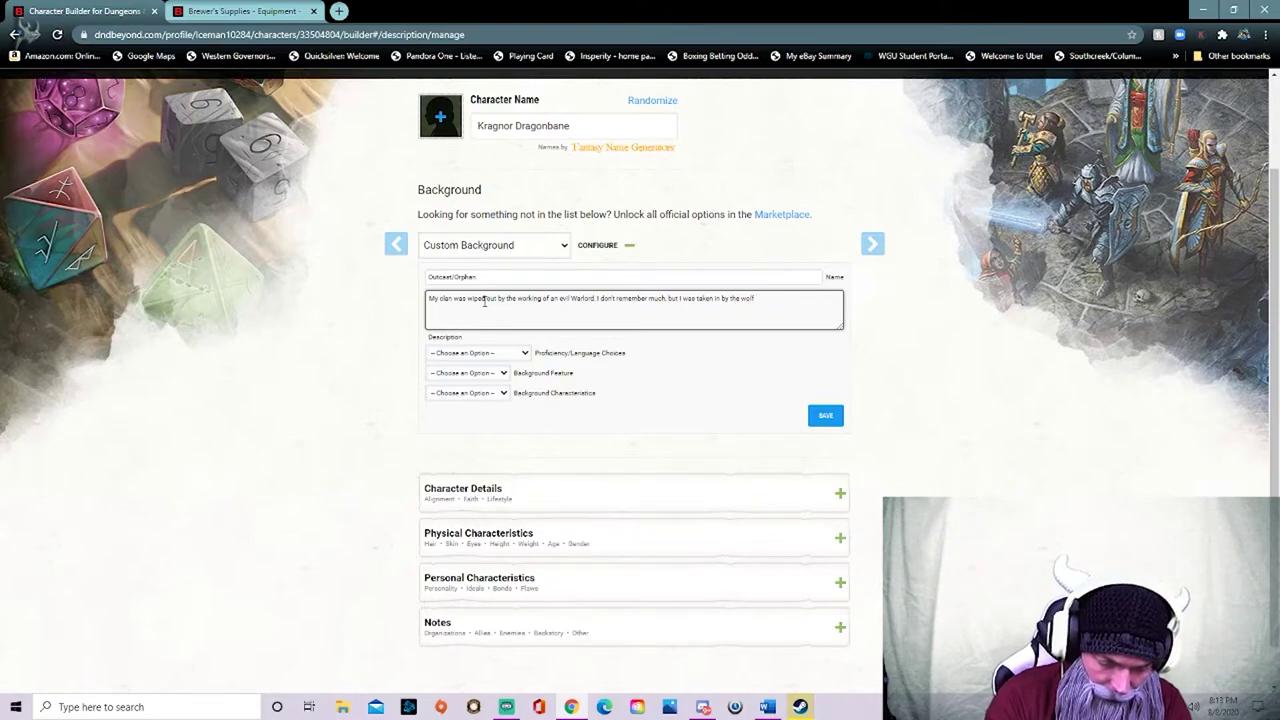
{"action": "type", "text": " tribe"}
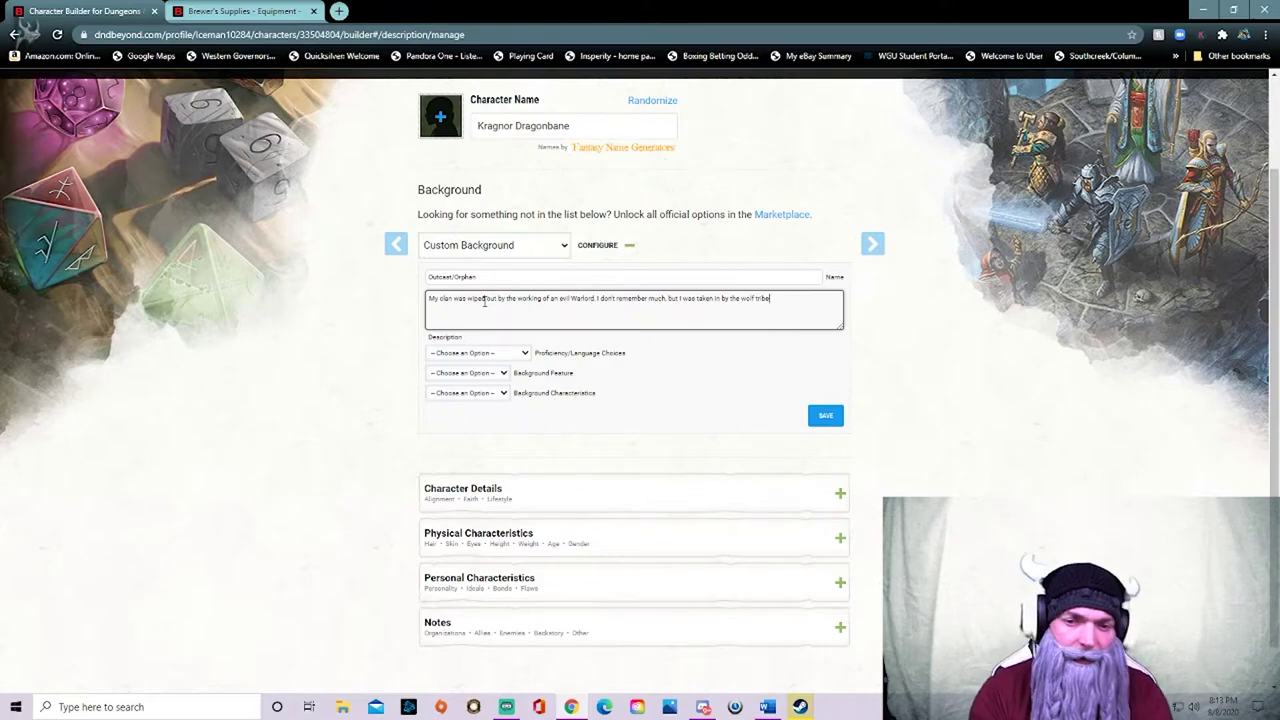
- Finish the background description with "and raised as one of their own as a child."
{"action": "type", "text": " an"}
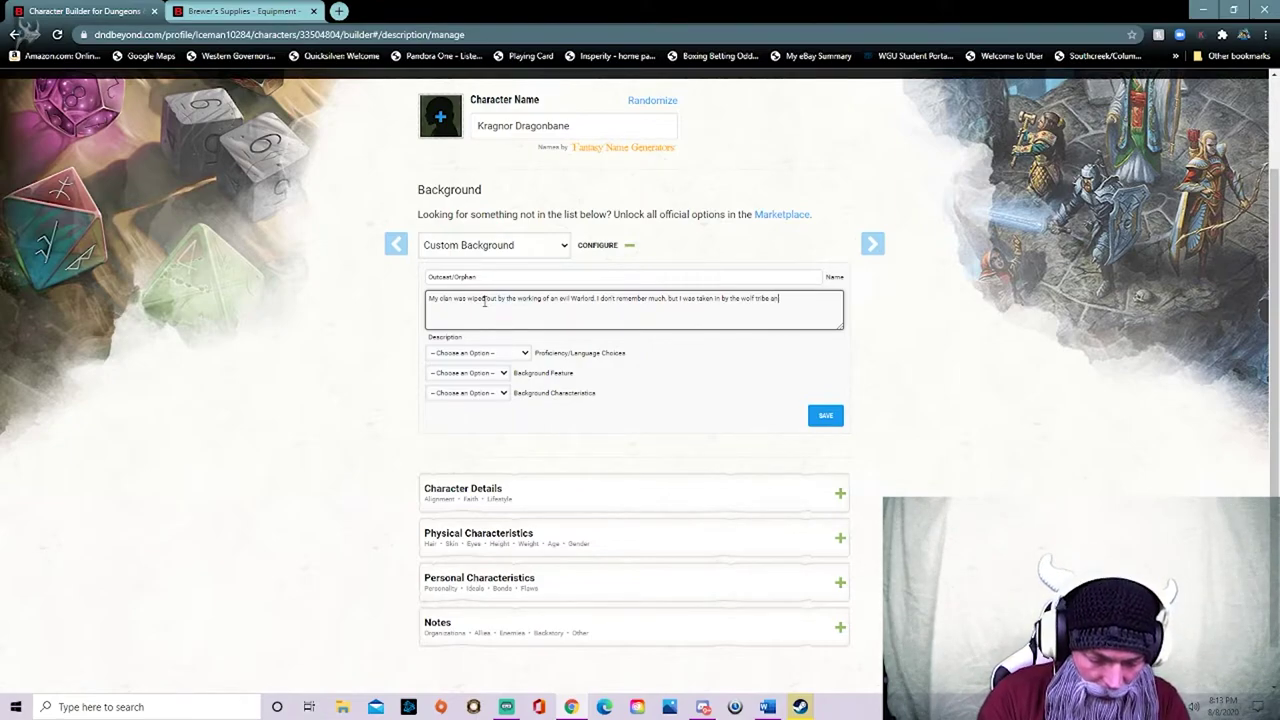
{"action": "type", "text": "d raised as one of them"}
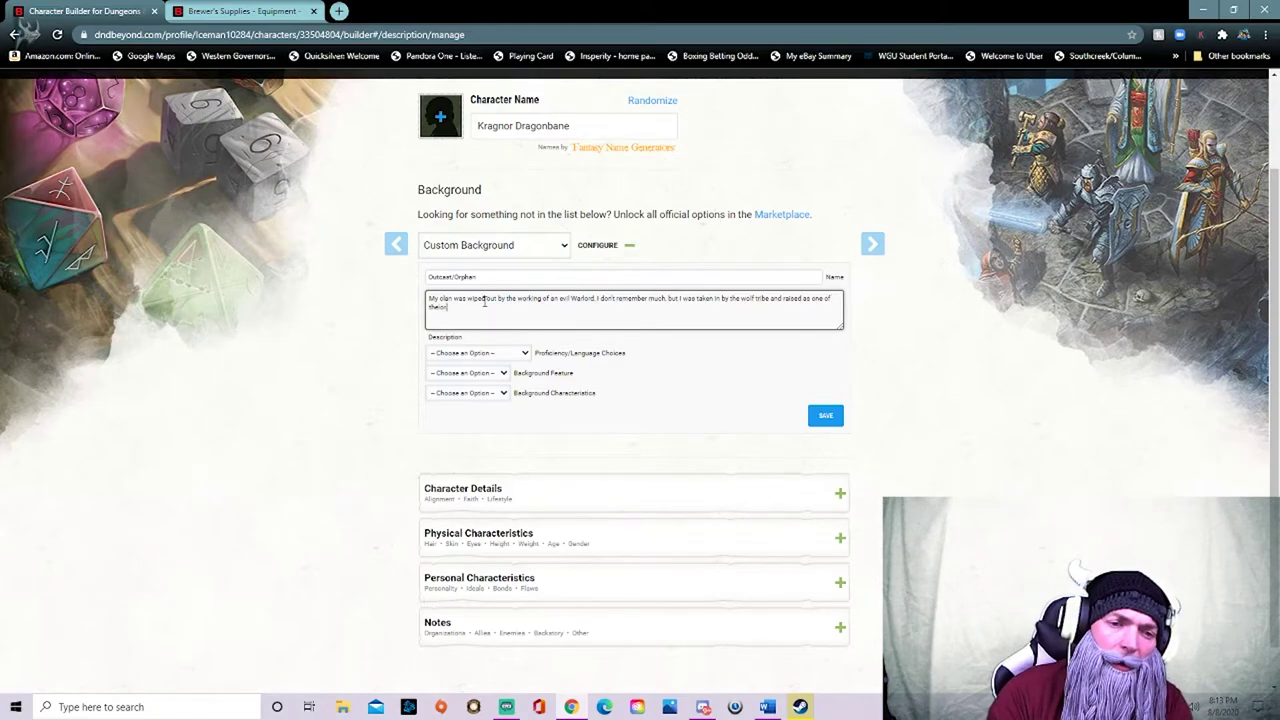
{"action": "type", "text": "ir own"}
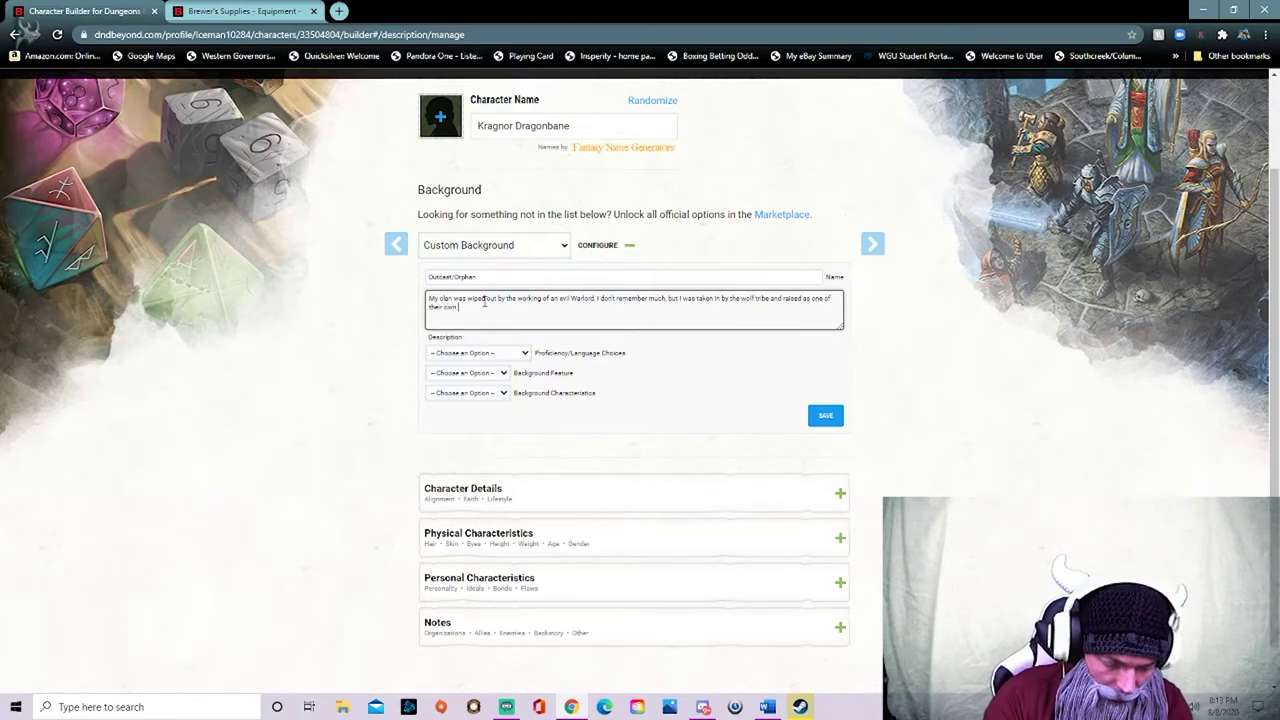
{"action": "type", "text": " as a child."}
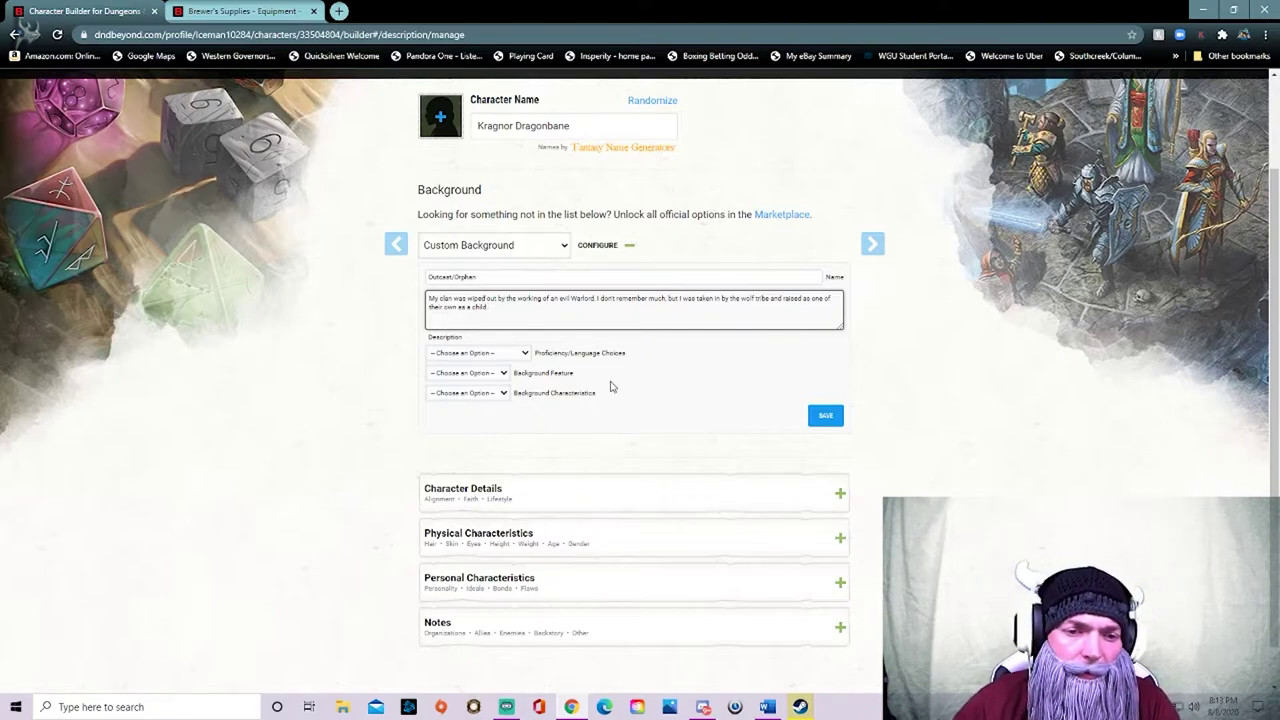
{"action": "left_click", "coordinate": [655, 380]}
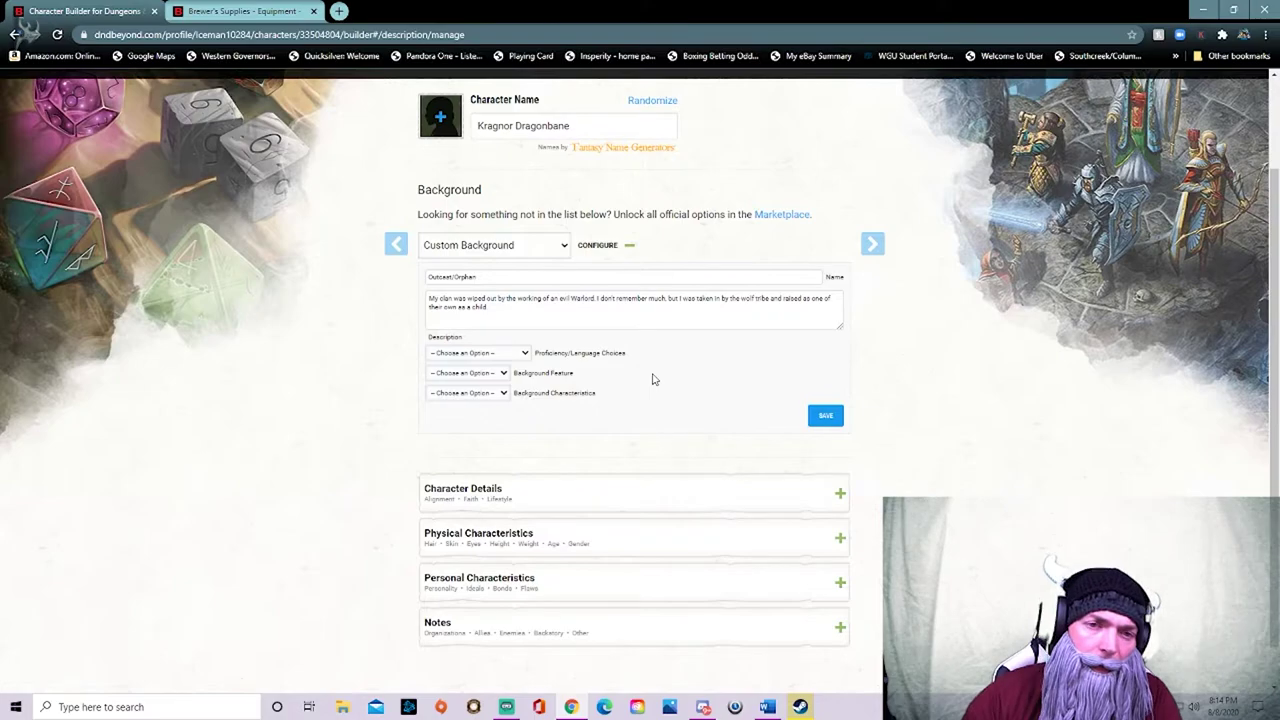
- Set the character's portrait to the Mountain Dwarf with the long white beard
{"action": "left_click", "coordinate": [445, 115]}
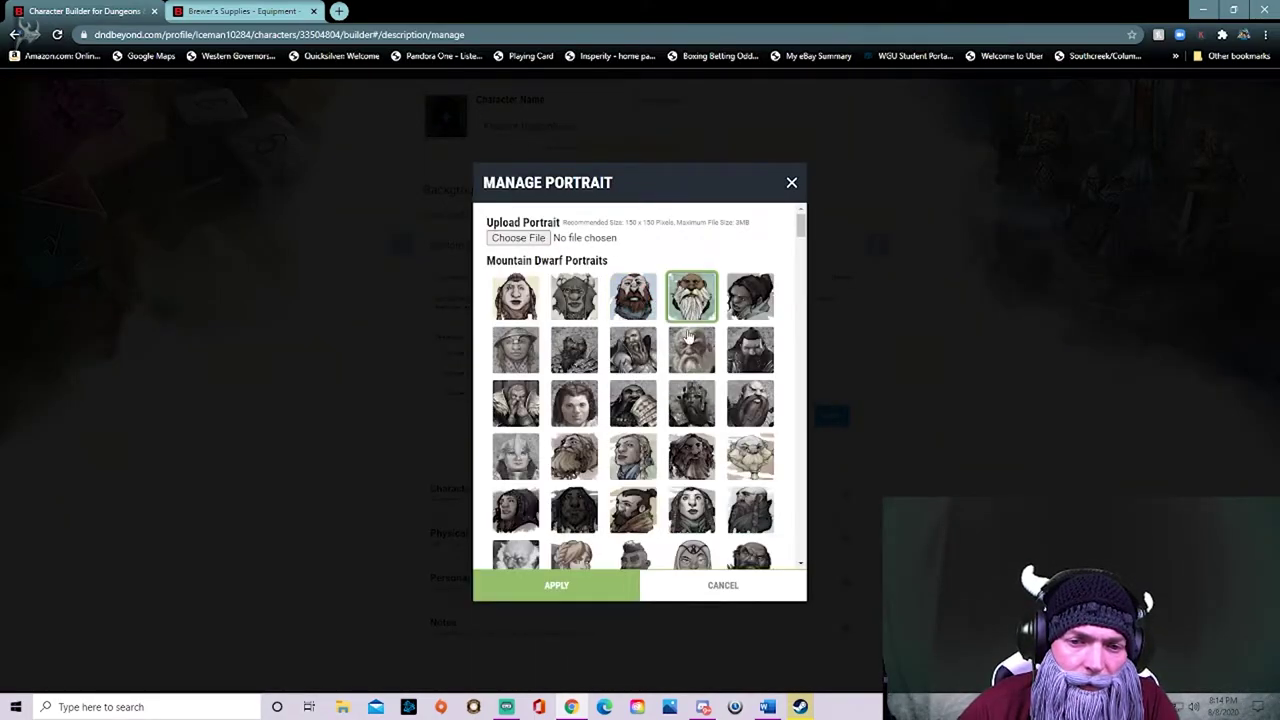
{"action": "left_click", "coordinate": [602, 592]}
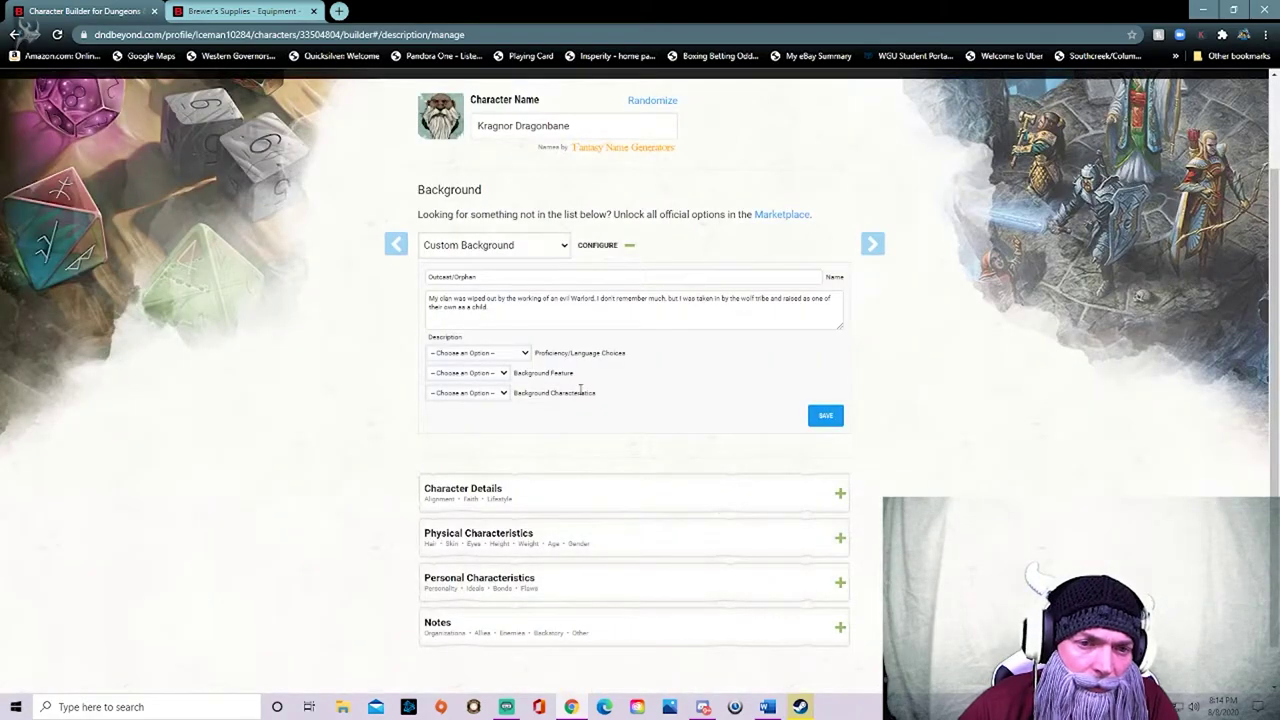
- Set the custom background's proficiency/language choices to 2 Skills and 2 Tools, and save the background
{"action": "left_click", "coordinate": [514, 357]}
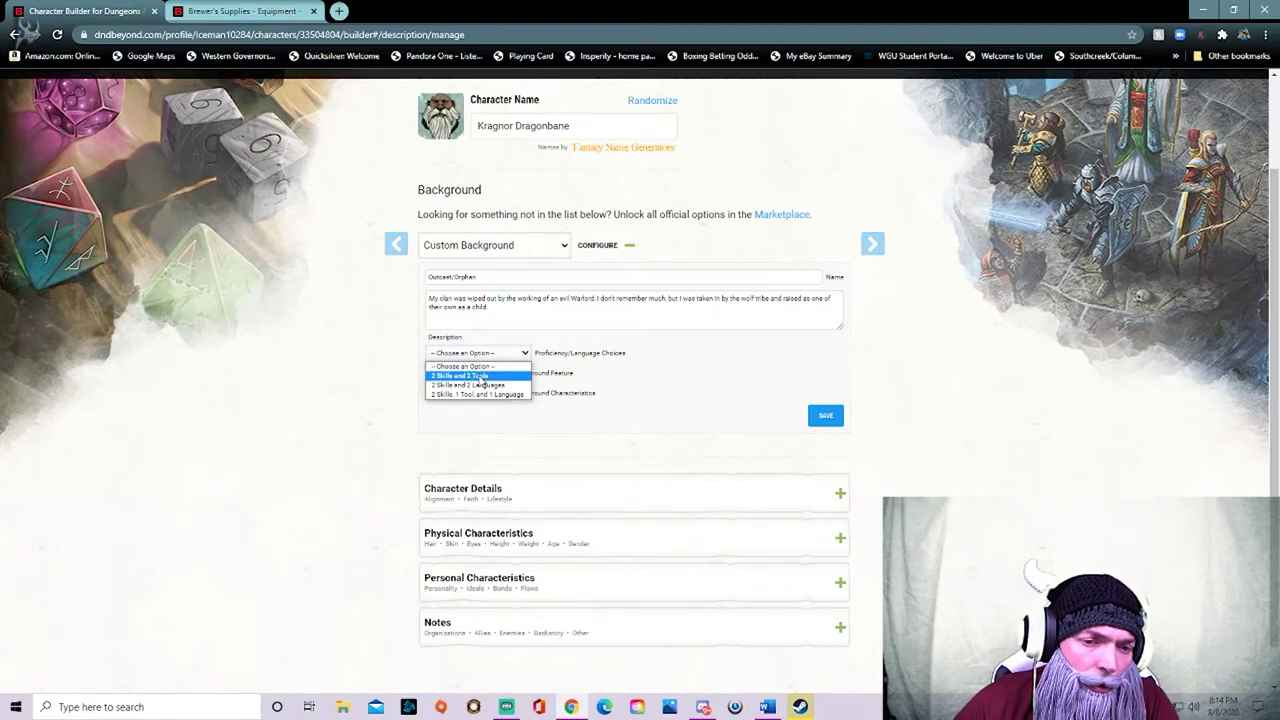
{"action": "left_click", "coordinate": [481, 376]}
{"action": "left_click", "coordinate": [484, 374]}
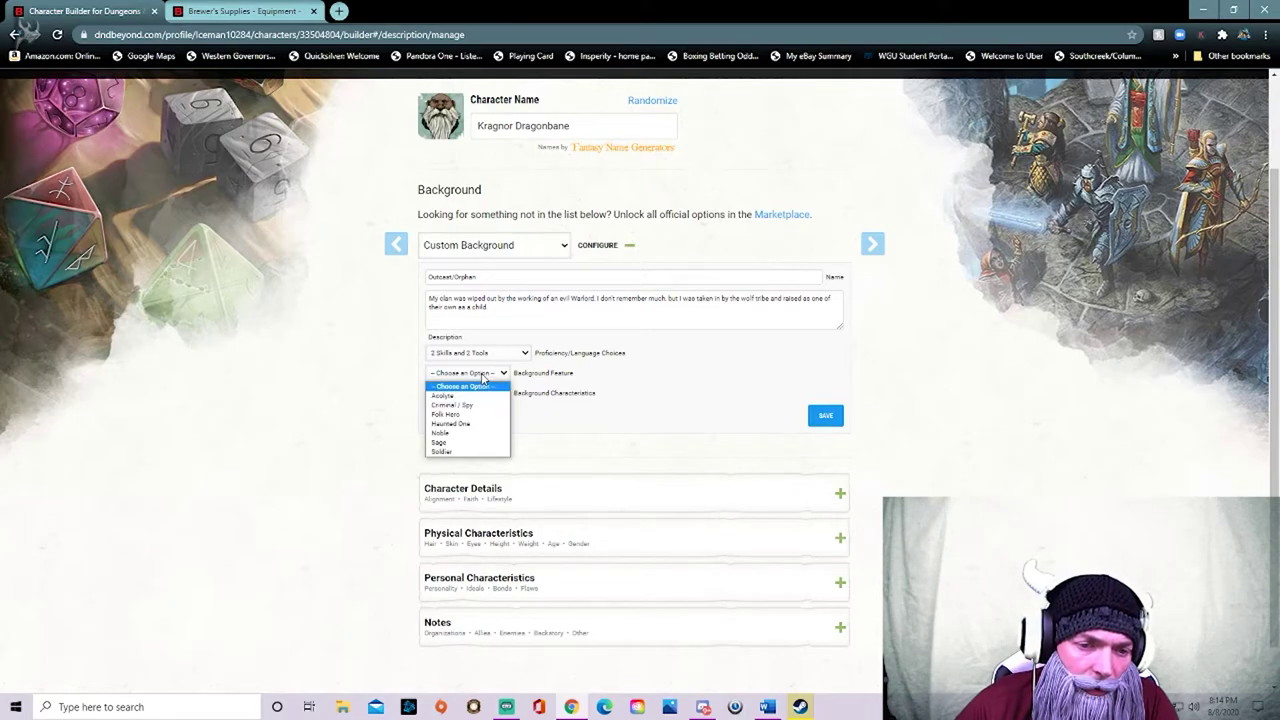
{"action": "left_click", "coordinate": [613, 389]}
{"action": "scroll", "coordinate": [614, 389], "scroll_direction": "down", "scroll_amount": 1}
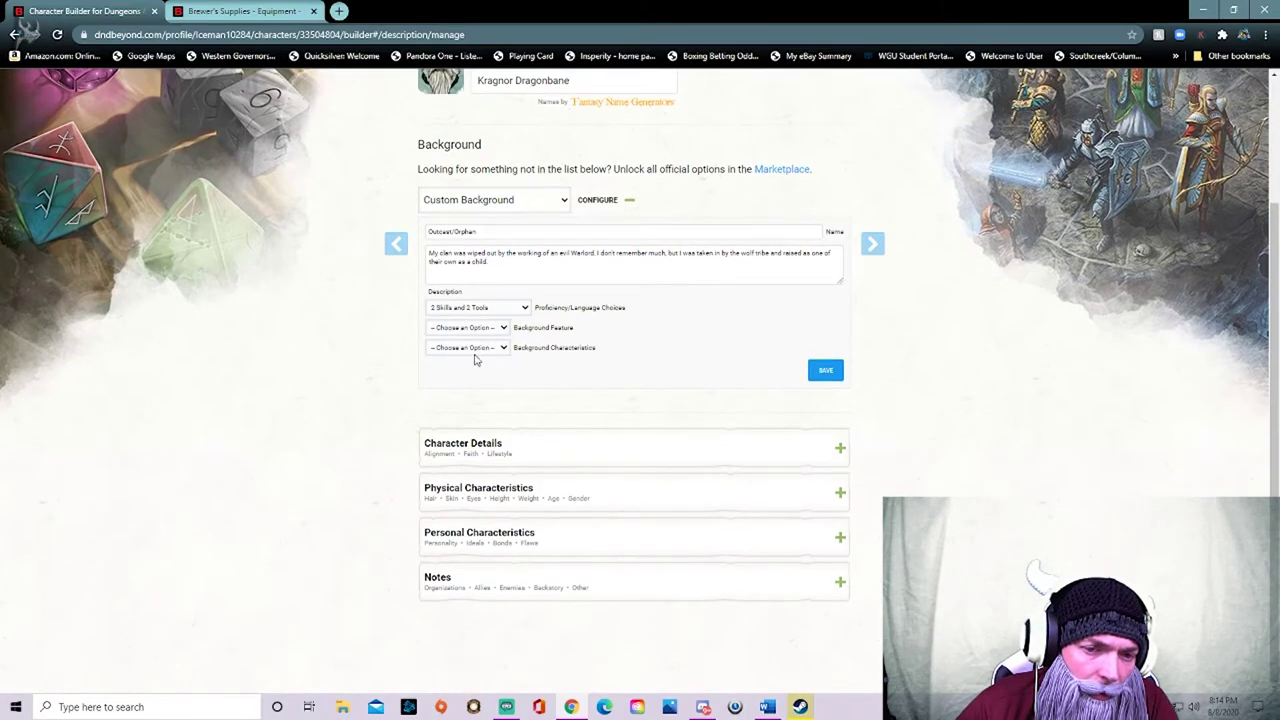
{"action": "left_click", "coordinate": [480, 350]}
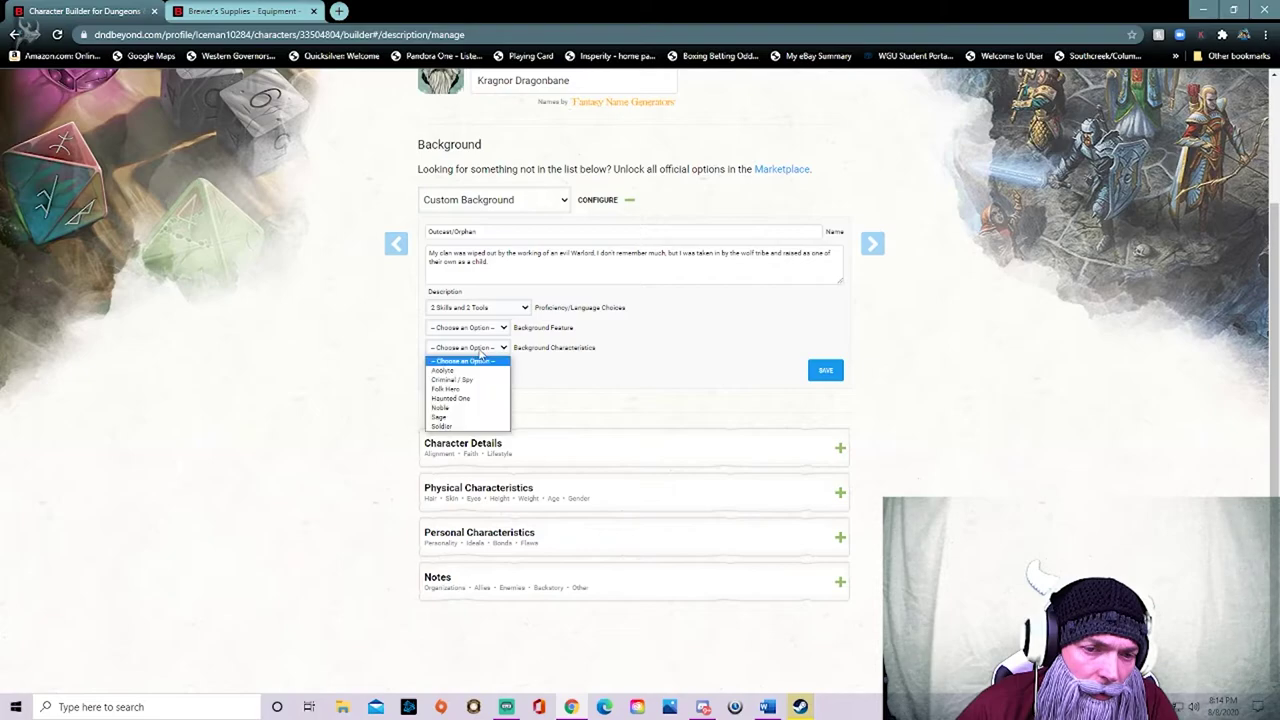
{"action": "left_click", "coordinate": [641, 348]}
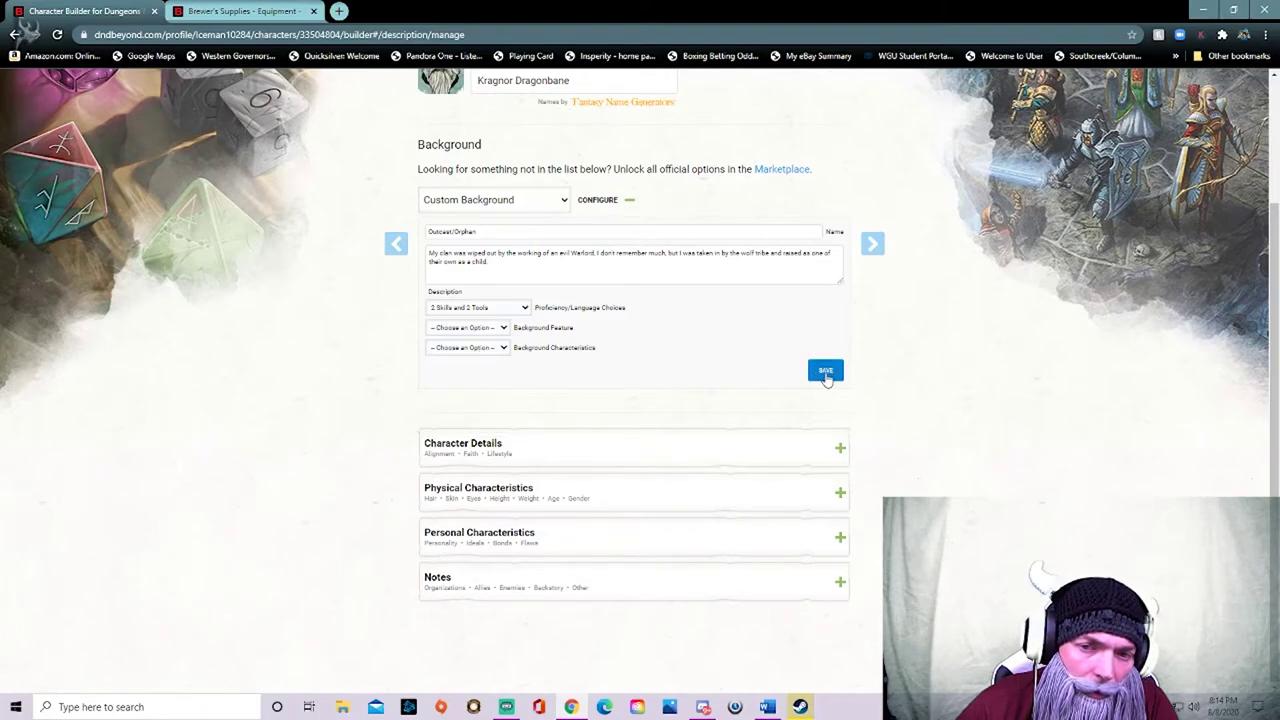
{"action": "left_click", "coordinate": [826, 372]}
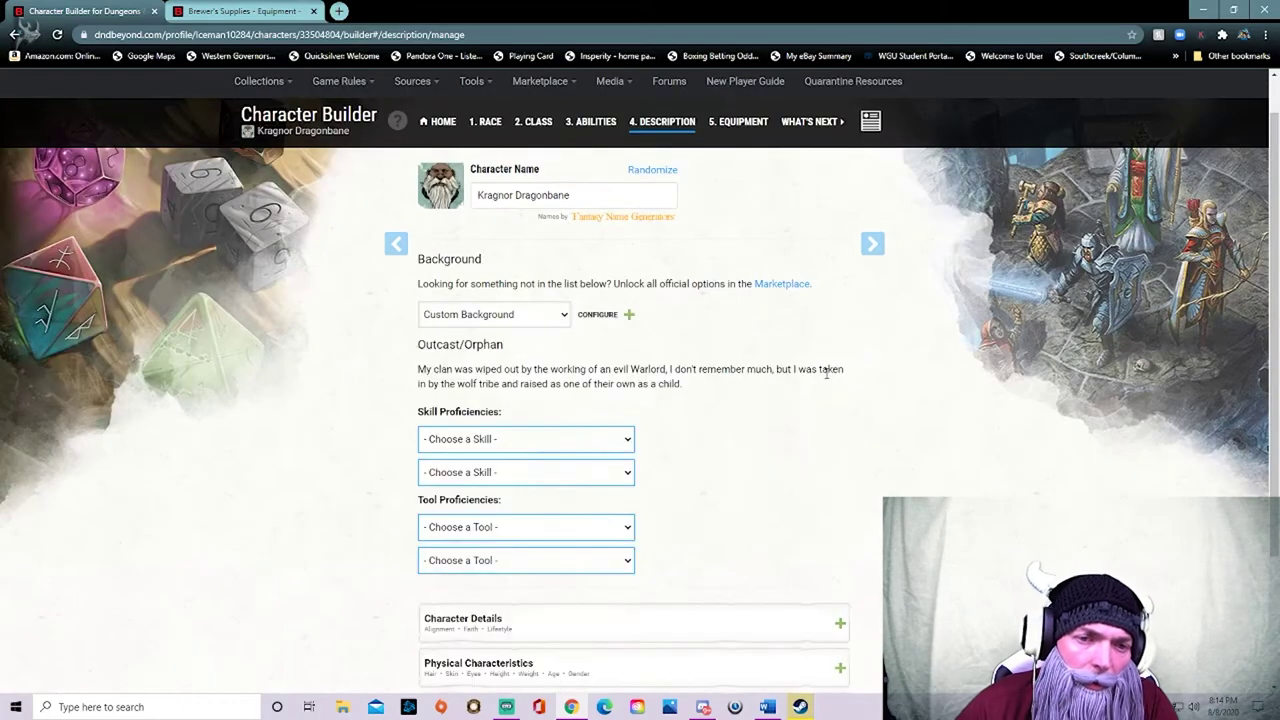
- Choose Acrobatics and Medicine as the custom background's skill proficiencies
{"action": "left_click", "coordinate": [490, 439]}
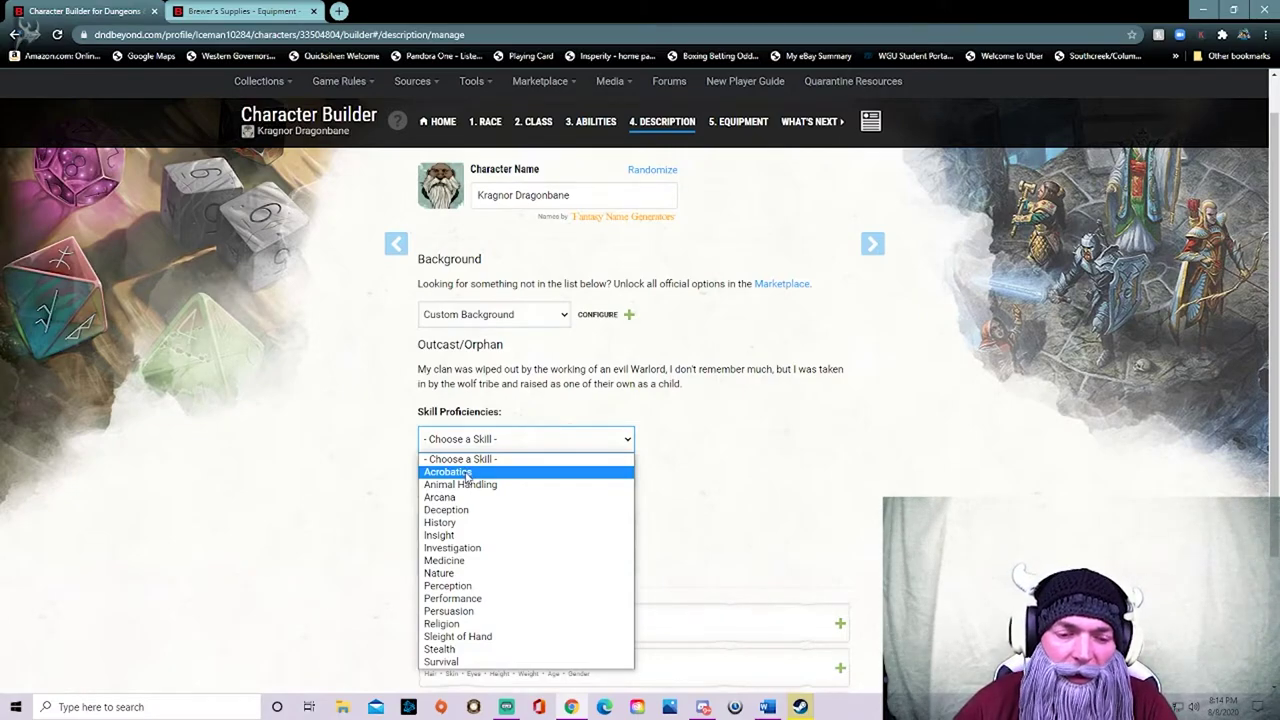
{"action": "left_click", "coordinate": [473, 474]}
{"action": "left_click", "coordinate": [506, 473]}
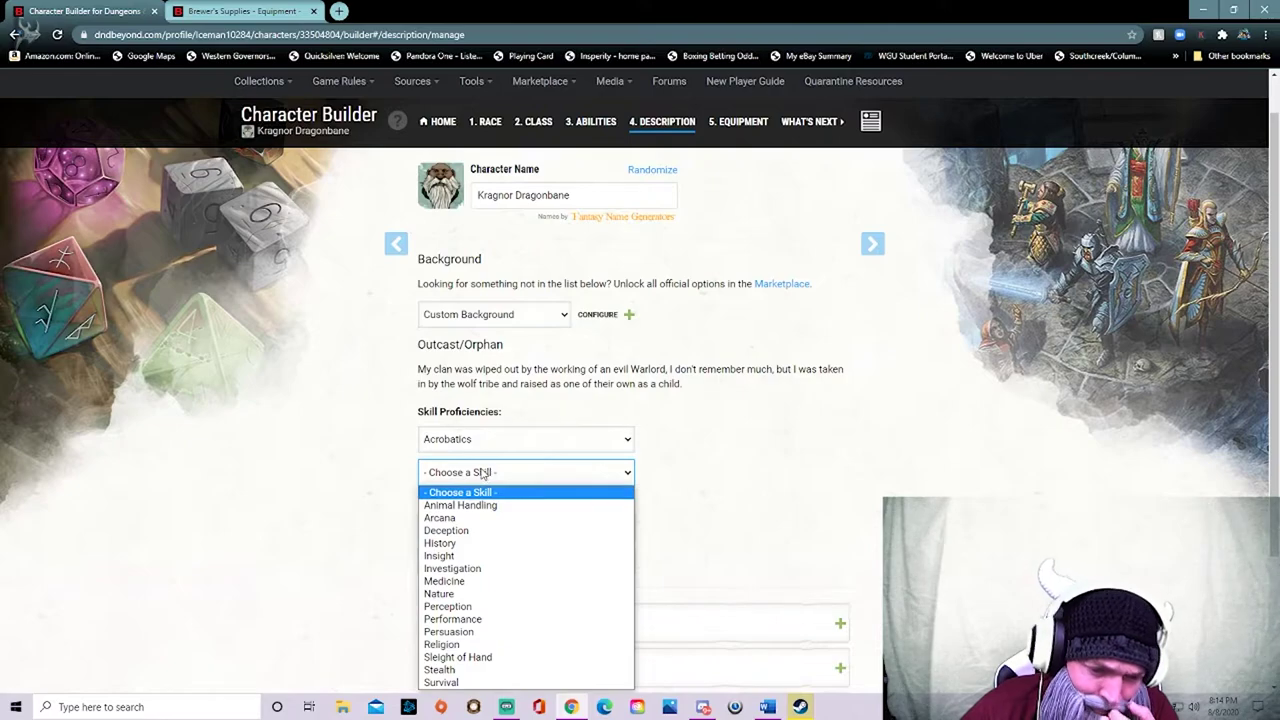
{"action": "left_click", "coordinate": [450, 583]}
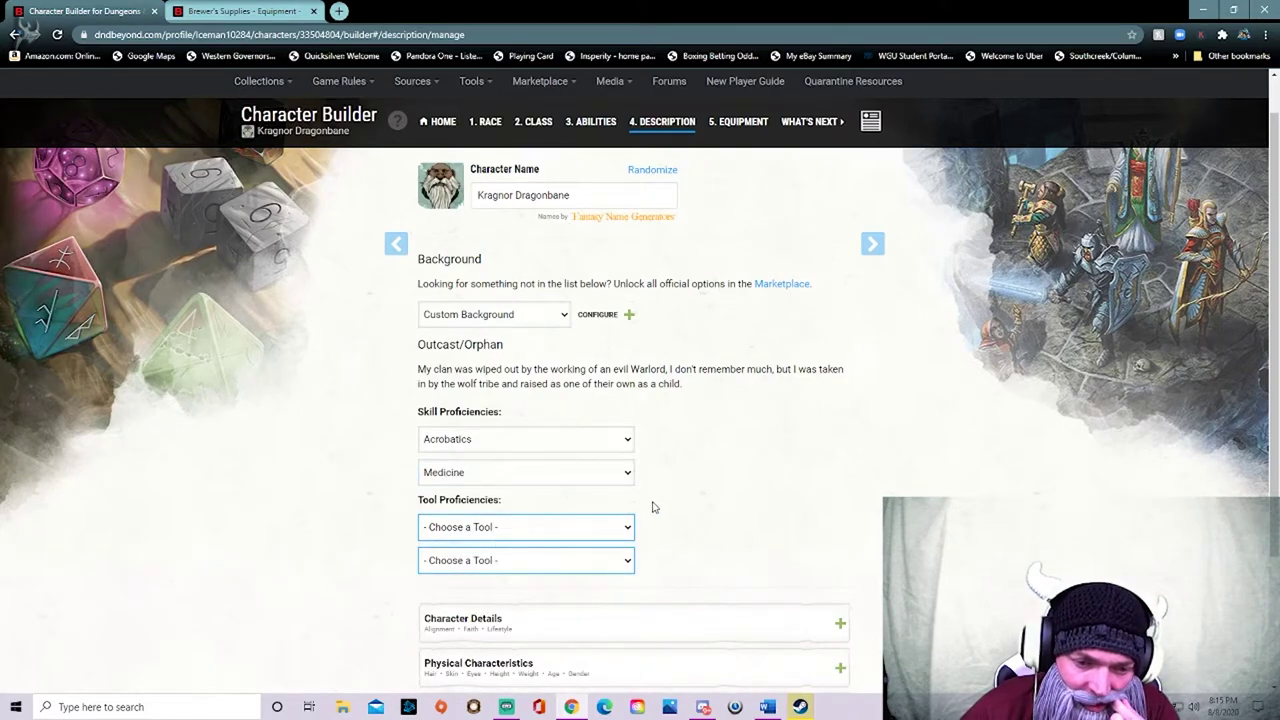
- Choose Cook's Utensils and Drum as the custom background's tool proficiencies
{"action": "left_click", "coordinate": [578, 527]}
{"action": "scroll", "coordinate": [565, 515], "scroll_direction": "down", "scroll_amount": 3}
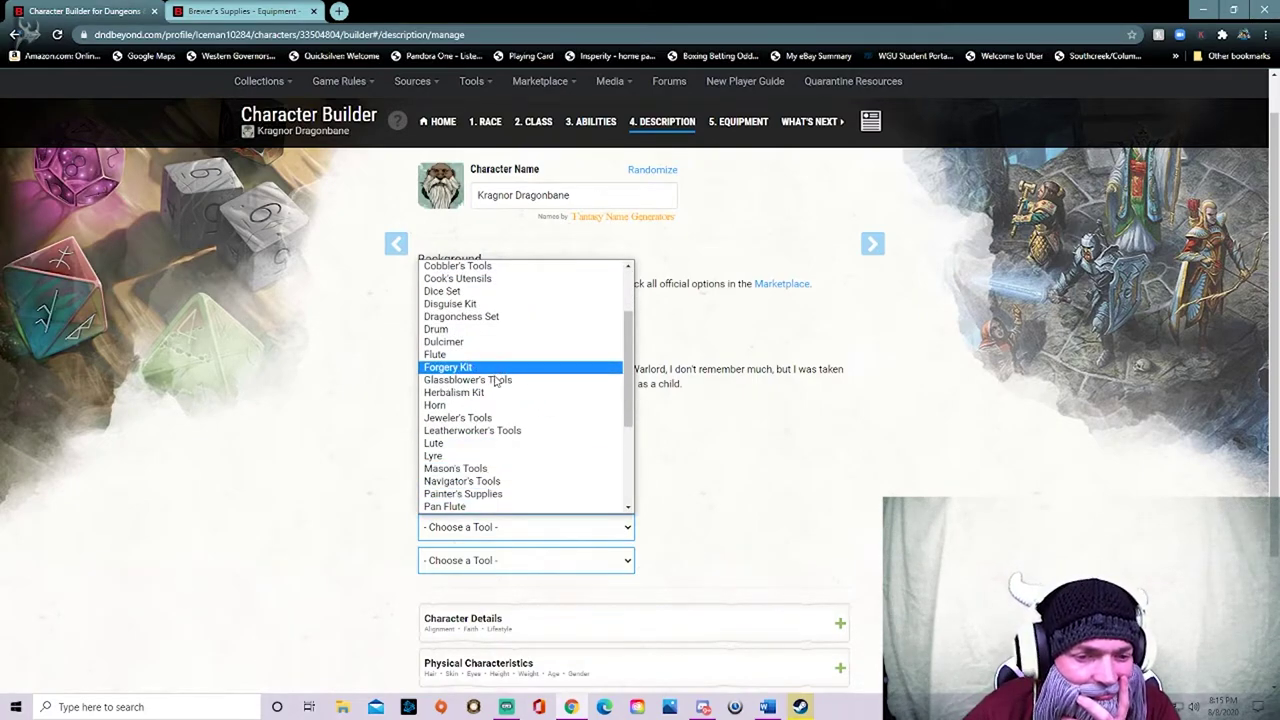
{"action": "scroll", "coordinate": [508, 442], "scroll_direction": "down", "scroll_amount": 3}
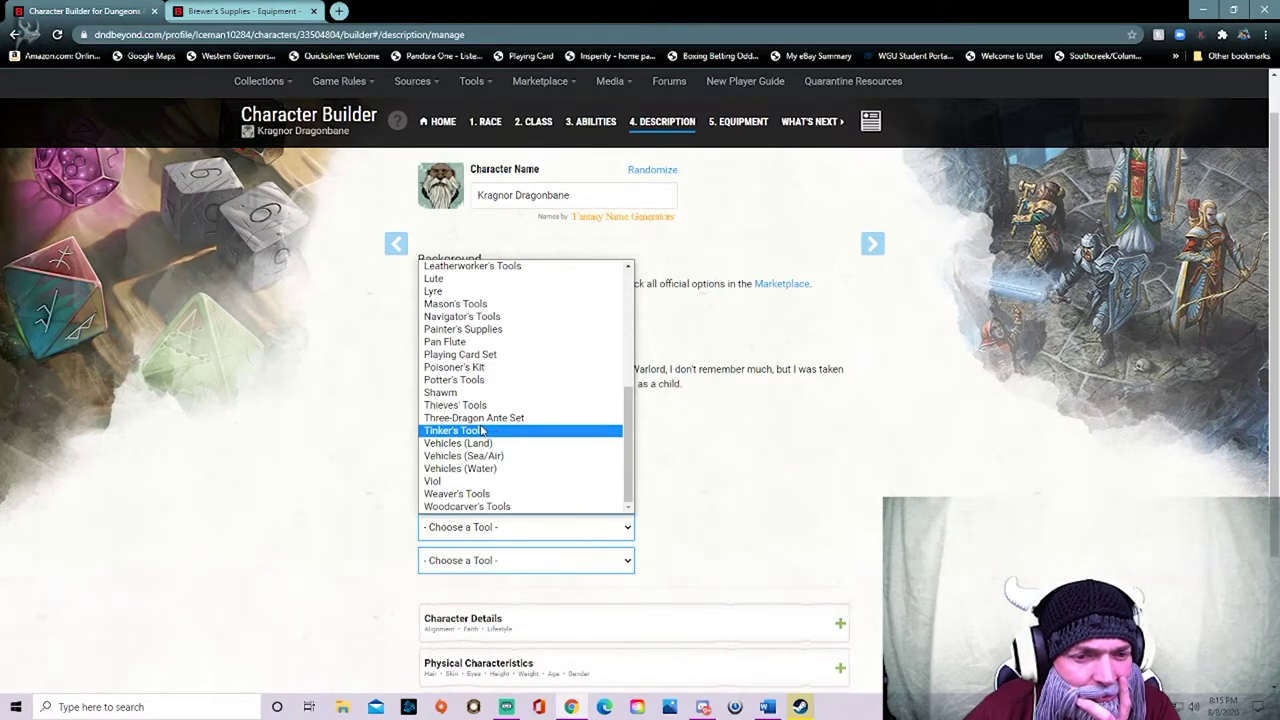
{"action": "scroll", "coordinate": [508, 442], "scroll_direction": "up", "scroll_amount": 5}
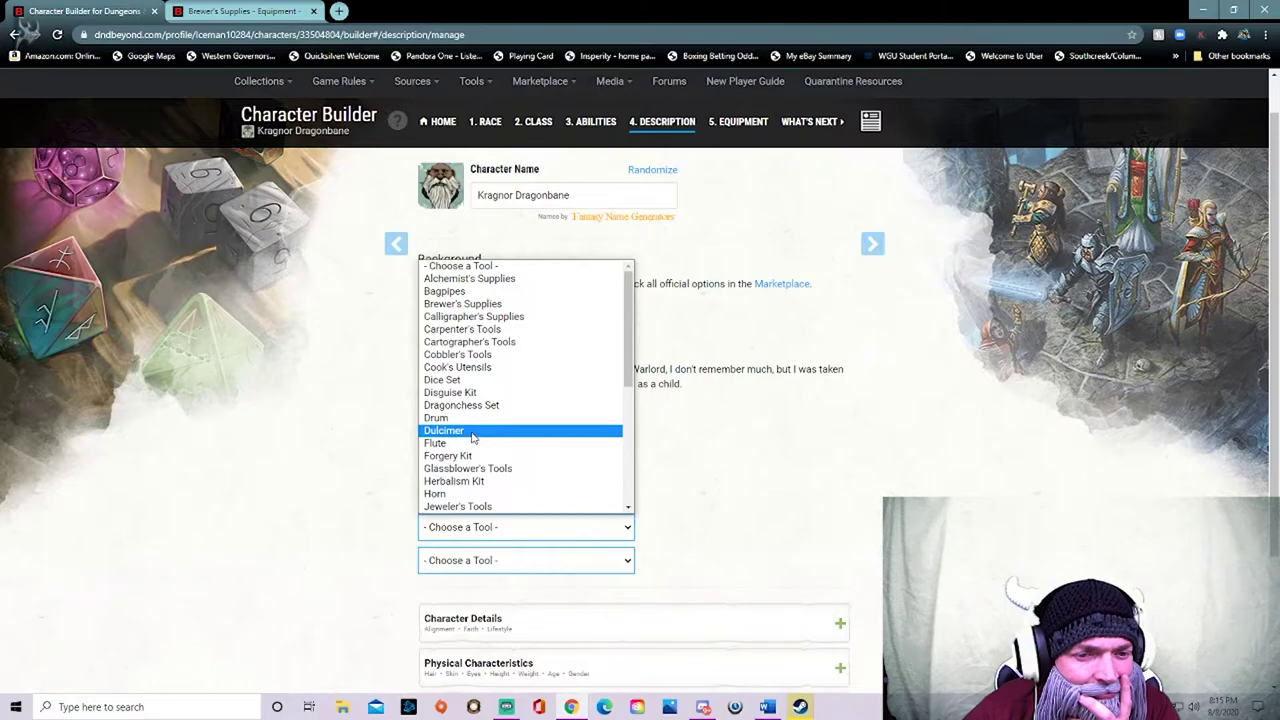
{"action": "left_click", "coordinate": [491, 369]}
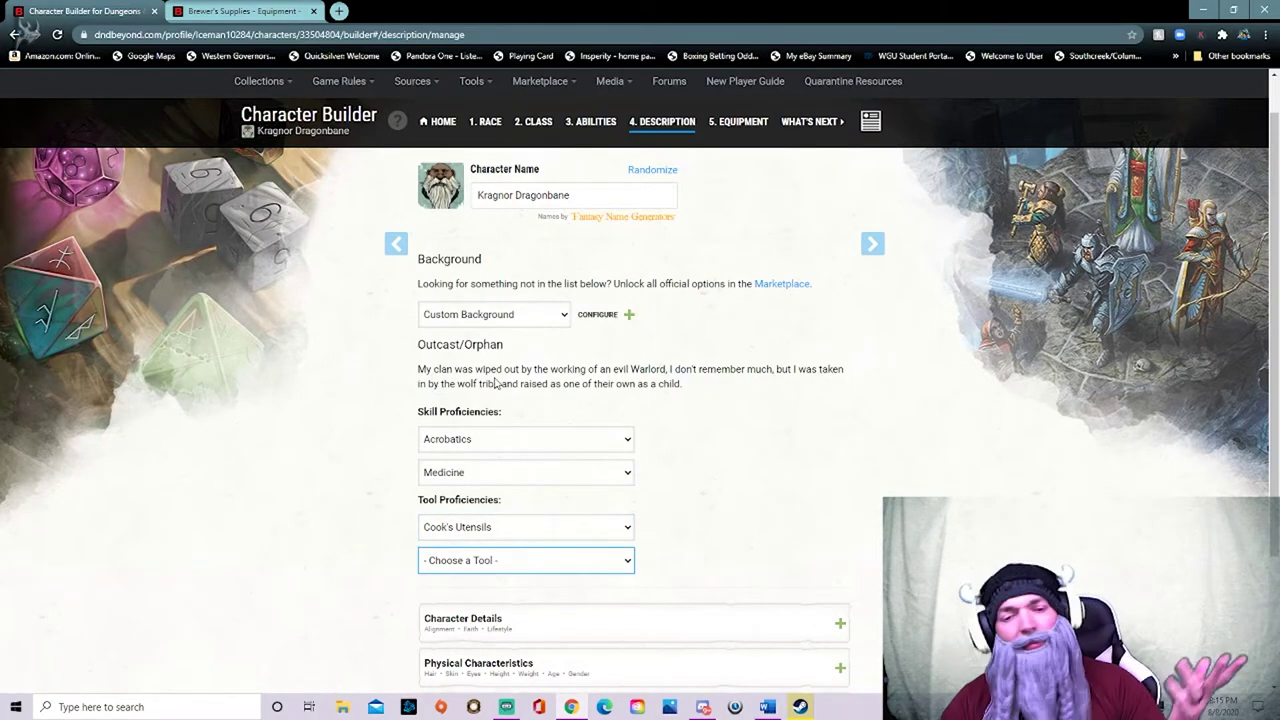
{"action": "left_click", "coordinate": [557, 566]}
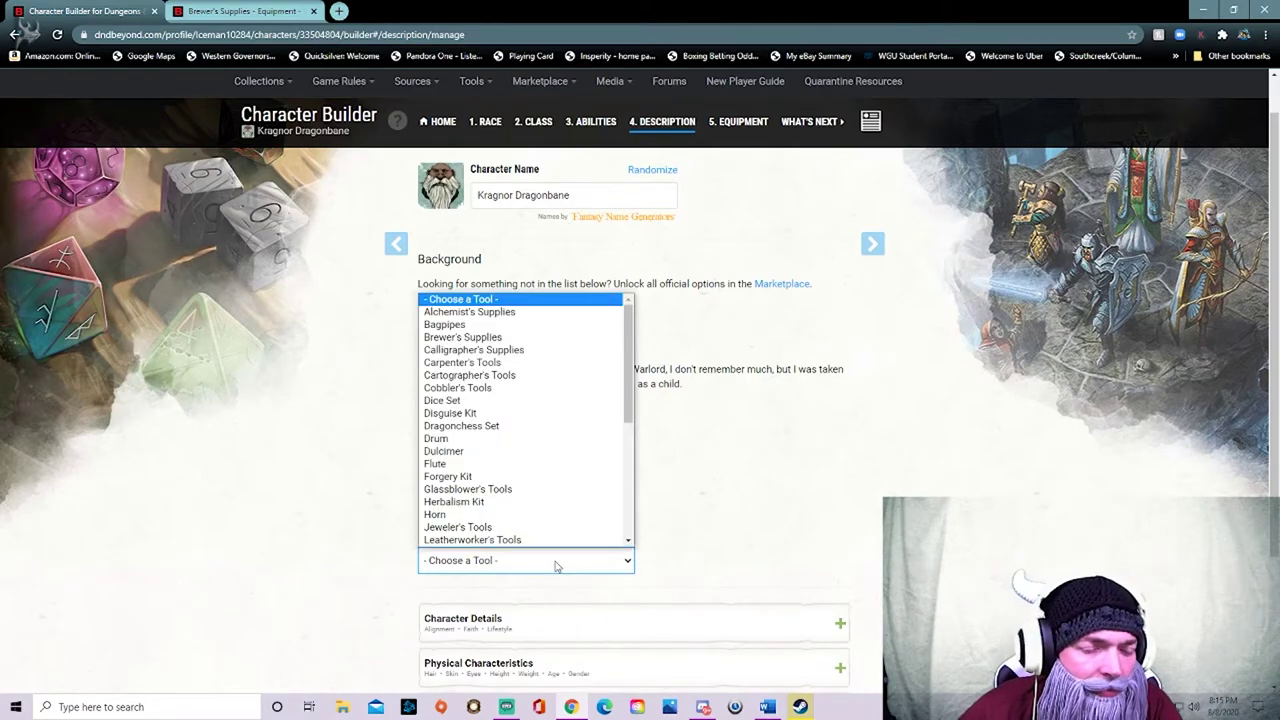
{"action": "scroll", "coordinate": [540, 535], "scroll_direction": "down", "scroll_amount": 2}
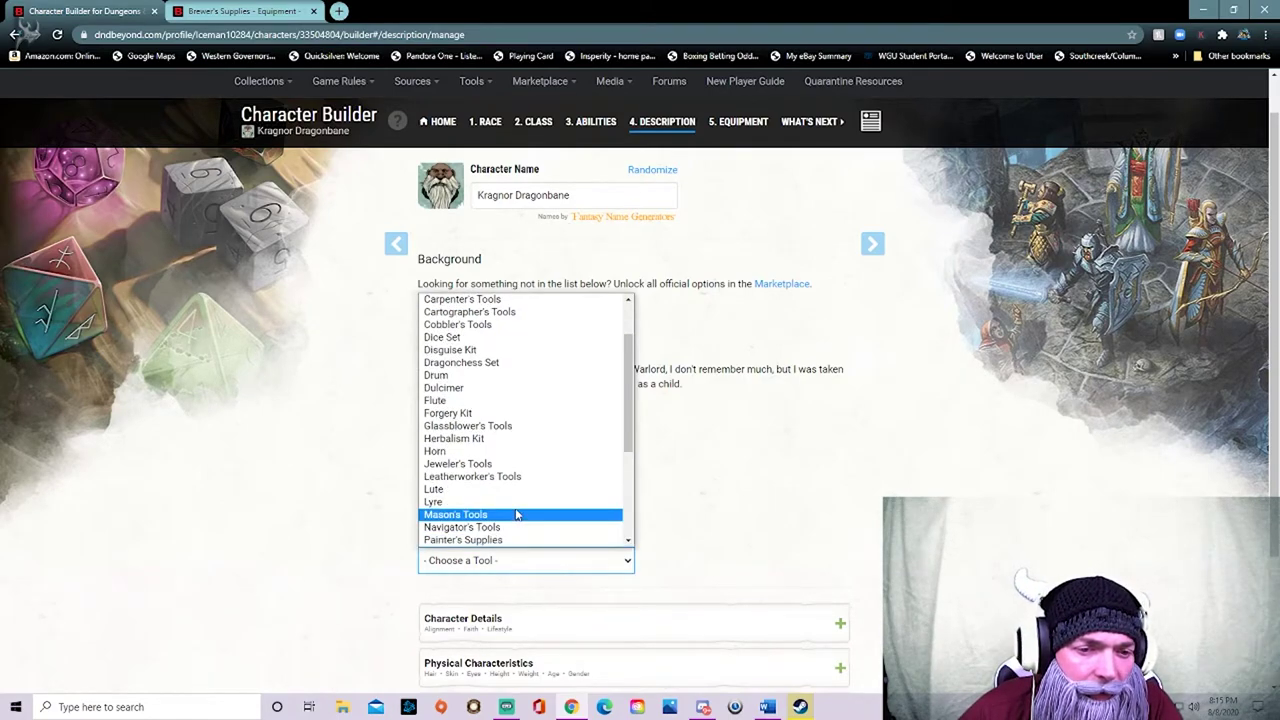
{"action": "scroll", "coordinate": [516, 514], "scroll_direction": "up", "scroll_amount": 2}
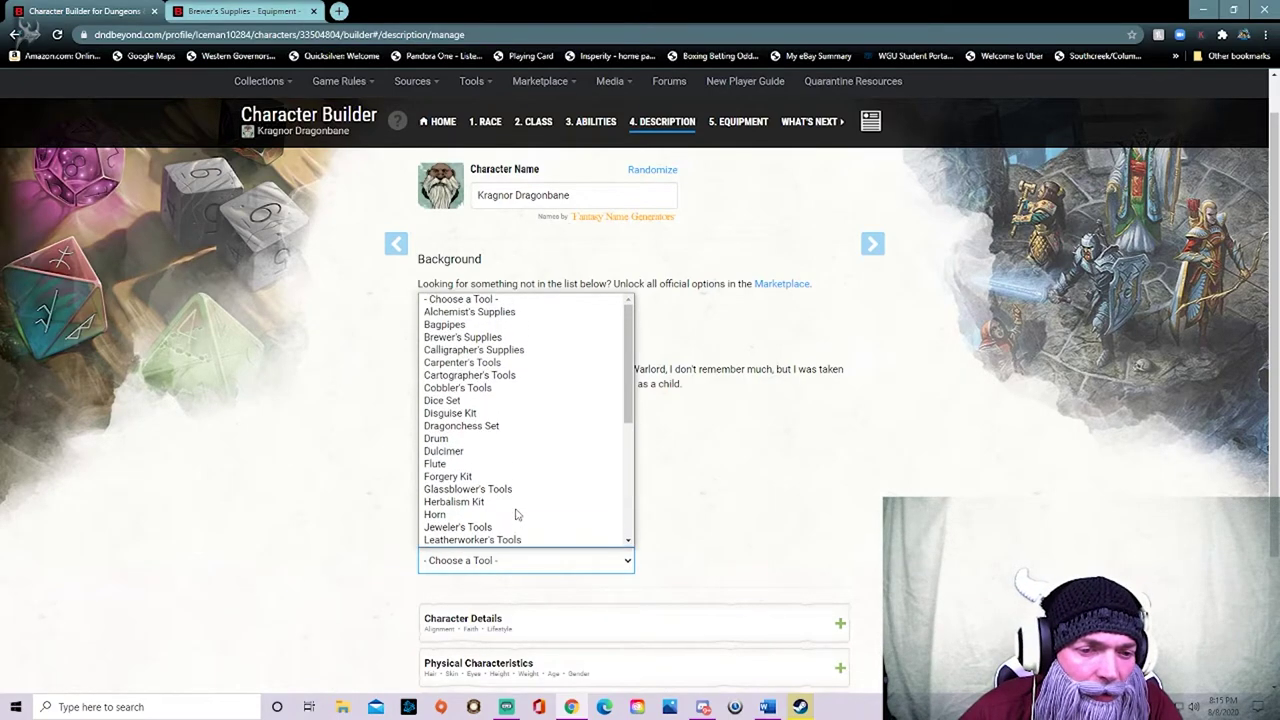
{"action": "left_click", "coordinate": [437, 440]}
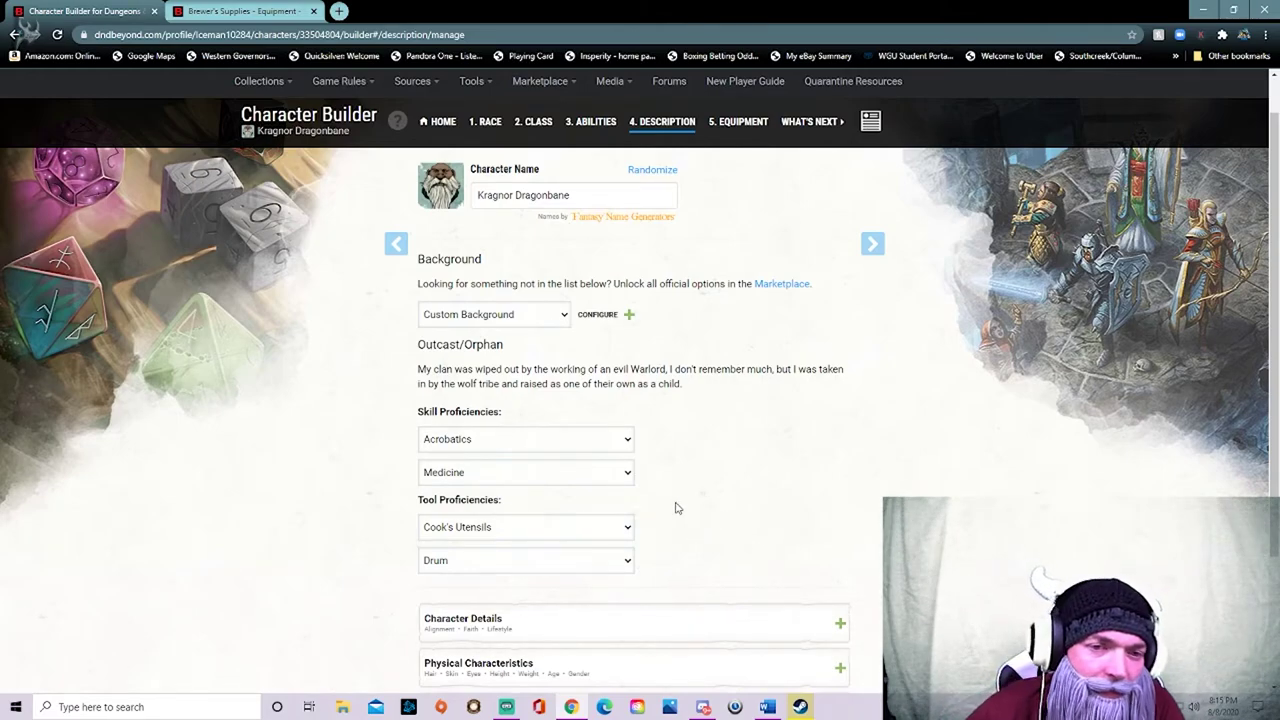
- Open the Character Details section and set the character's alignment to Chaotic Good
{"action": "scroll", "coordinate": [729, 471], "scroll_direction": "down", "scroll_amount": 2}
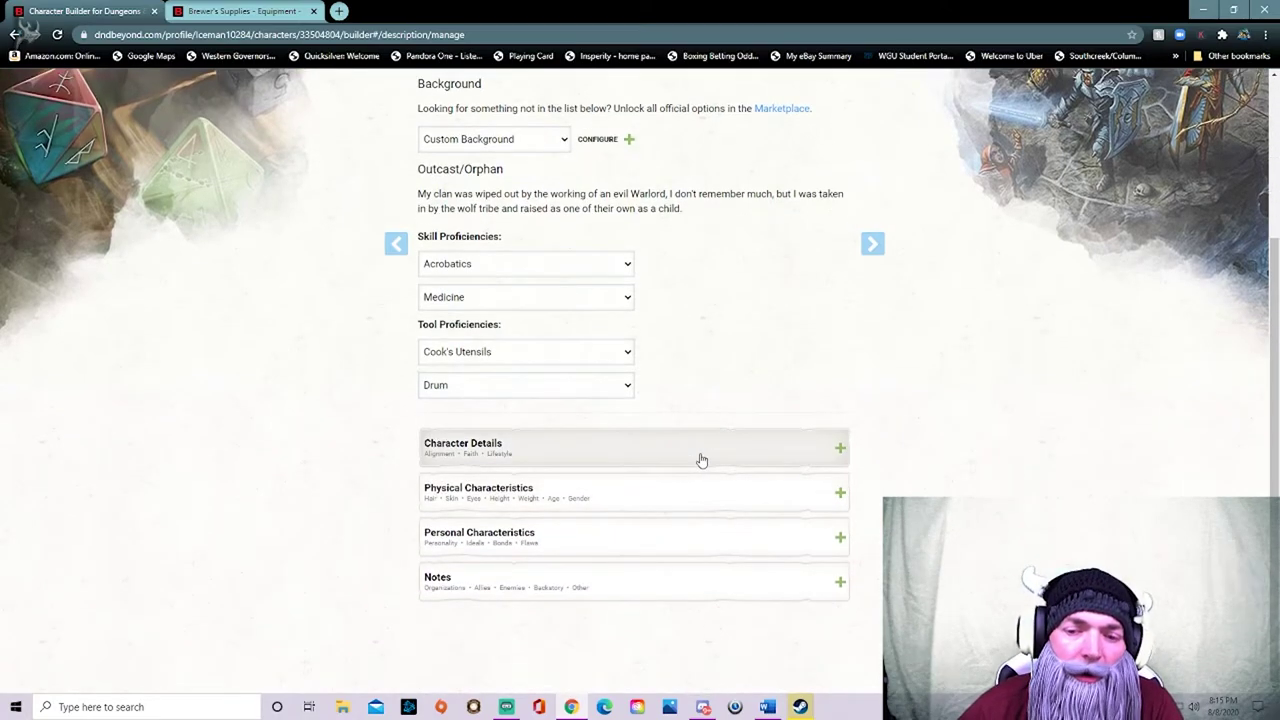
{"action": "left_click", "coordinate": [700, 458]}
{"action": "left_click", "coordinate": [489, 508]}
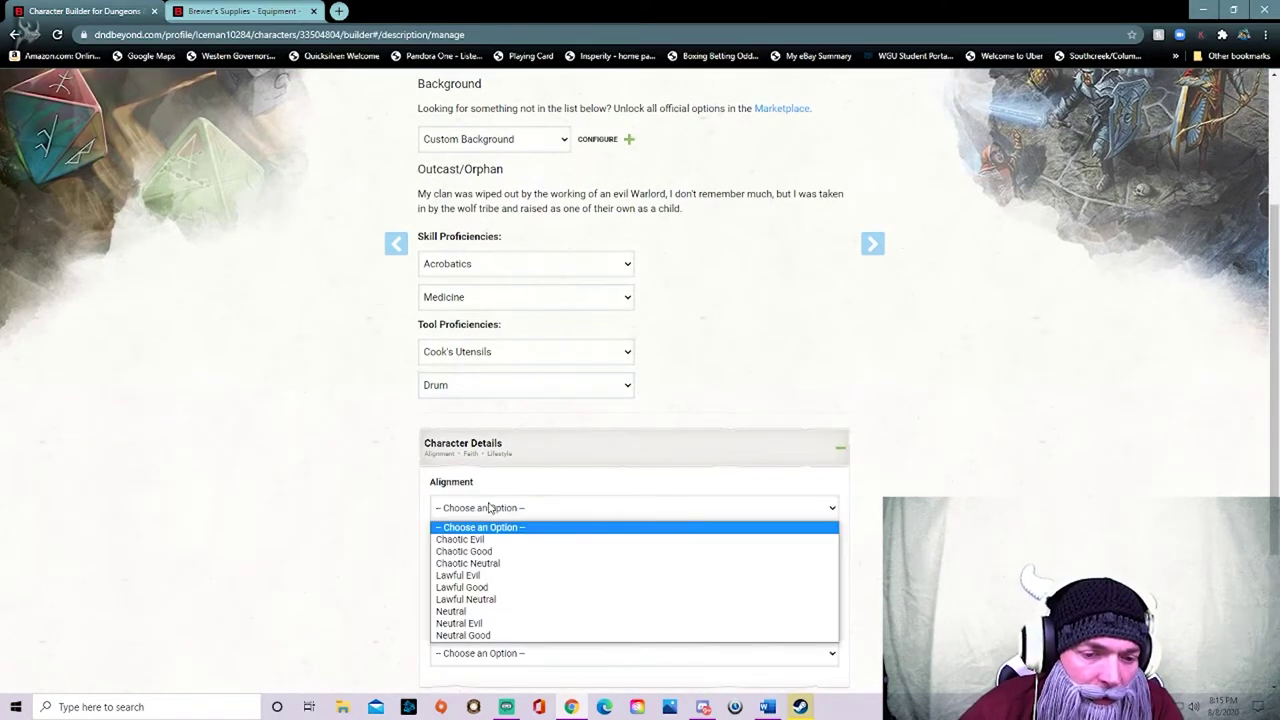
{"action": "scroll", "coordinate": [505, 500], "scroll_direction": "down", "scroll_amount": 1}
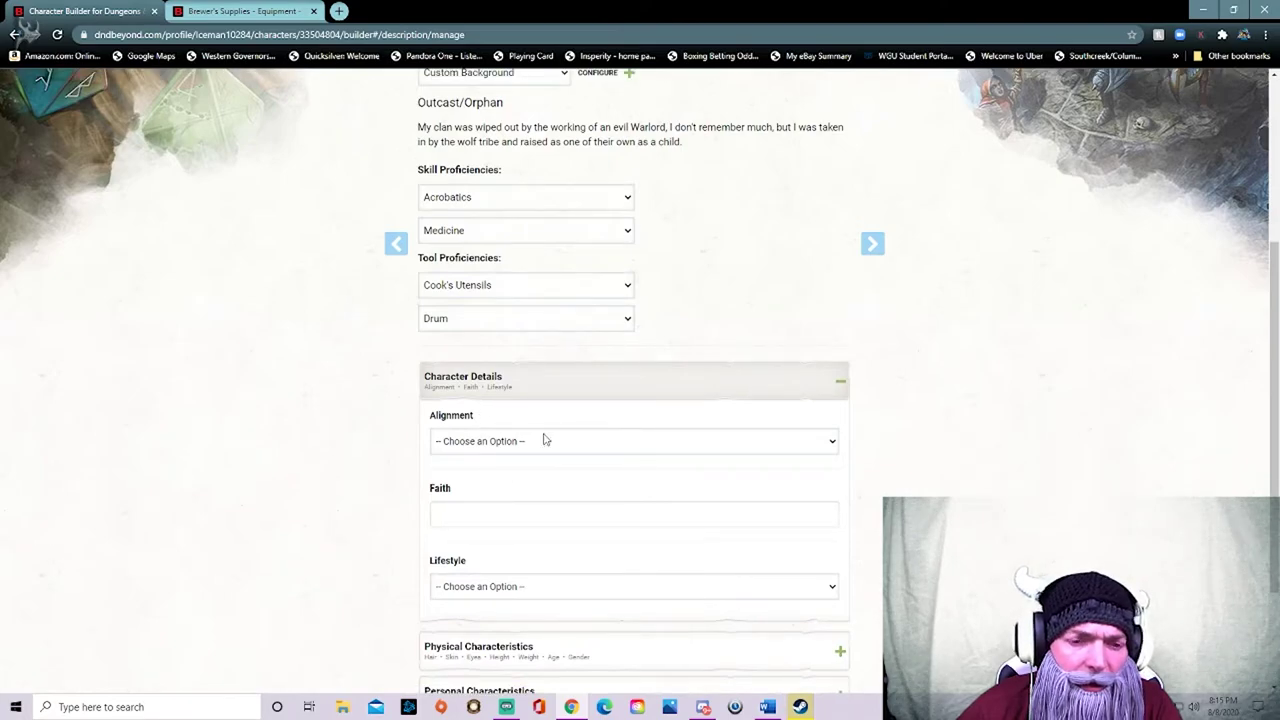
{"action": "left_click", "coordinate": [491, 448]}
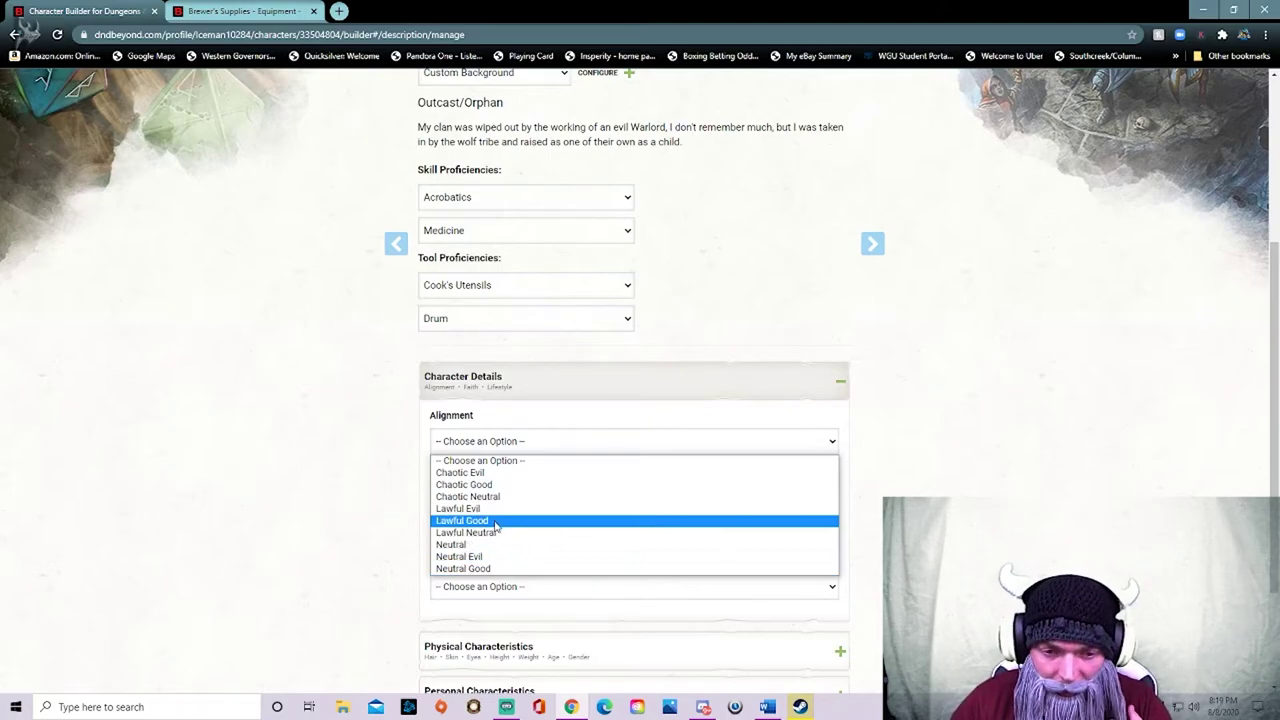
{"action": "left_click", "coordinate": [478, 485]}
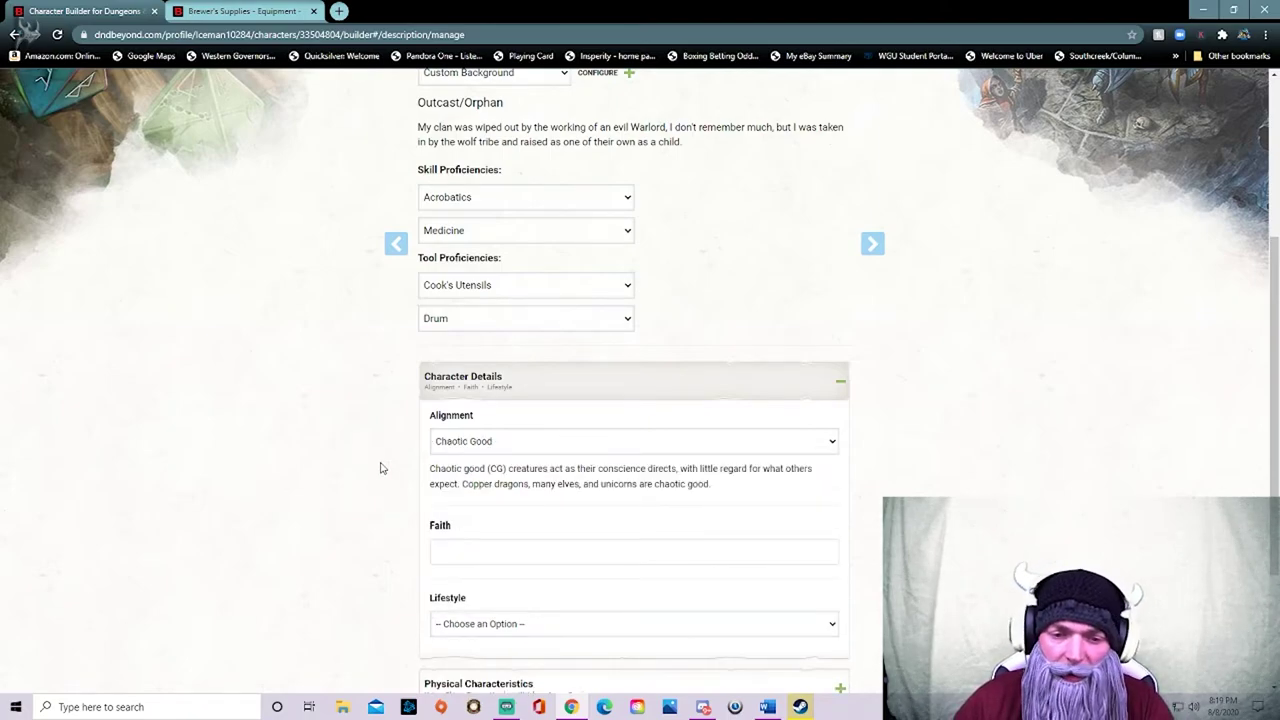
{"action": "scroll", "coordinate": [360, 460], "scroll_direction": "down", "scroll_amount": 1}
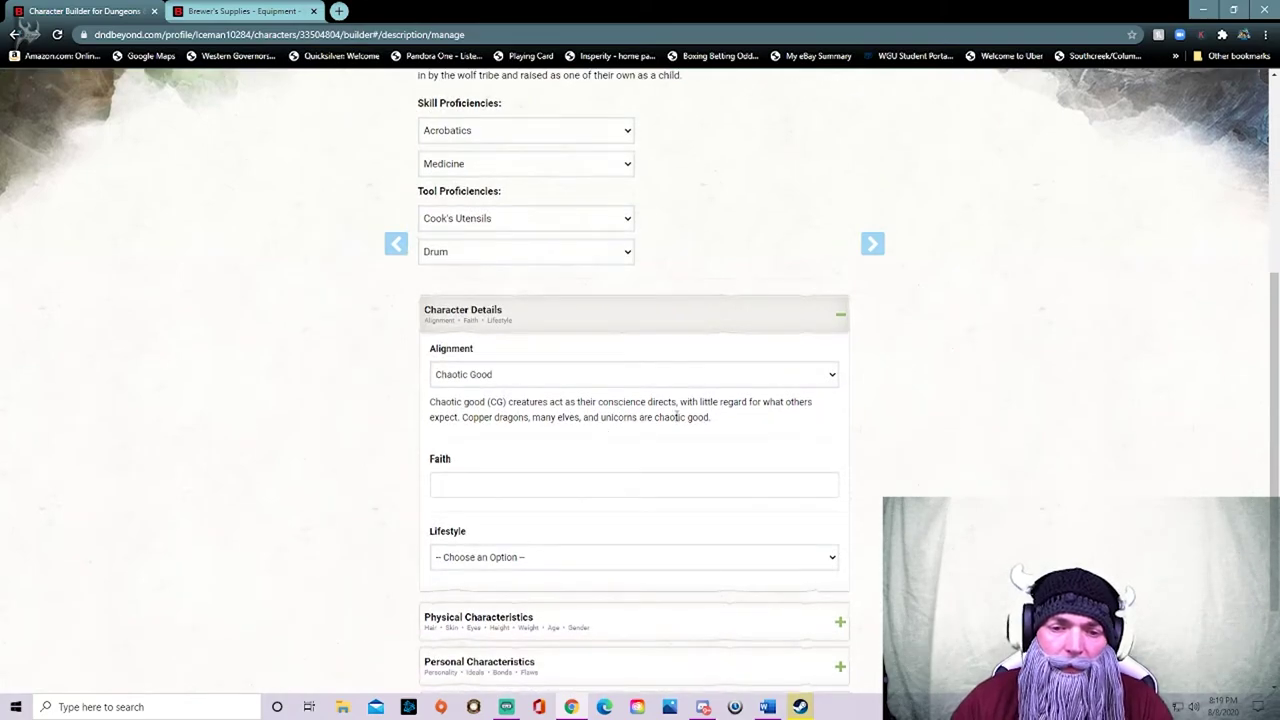
{"action": "left_click_drag", "start_coordinate": [532, 402], "coordinate": [816, 403]}
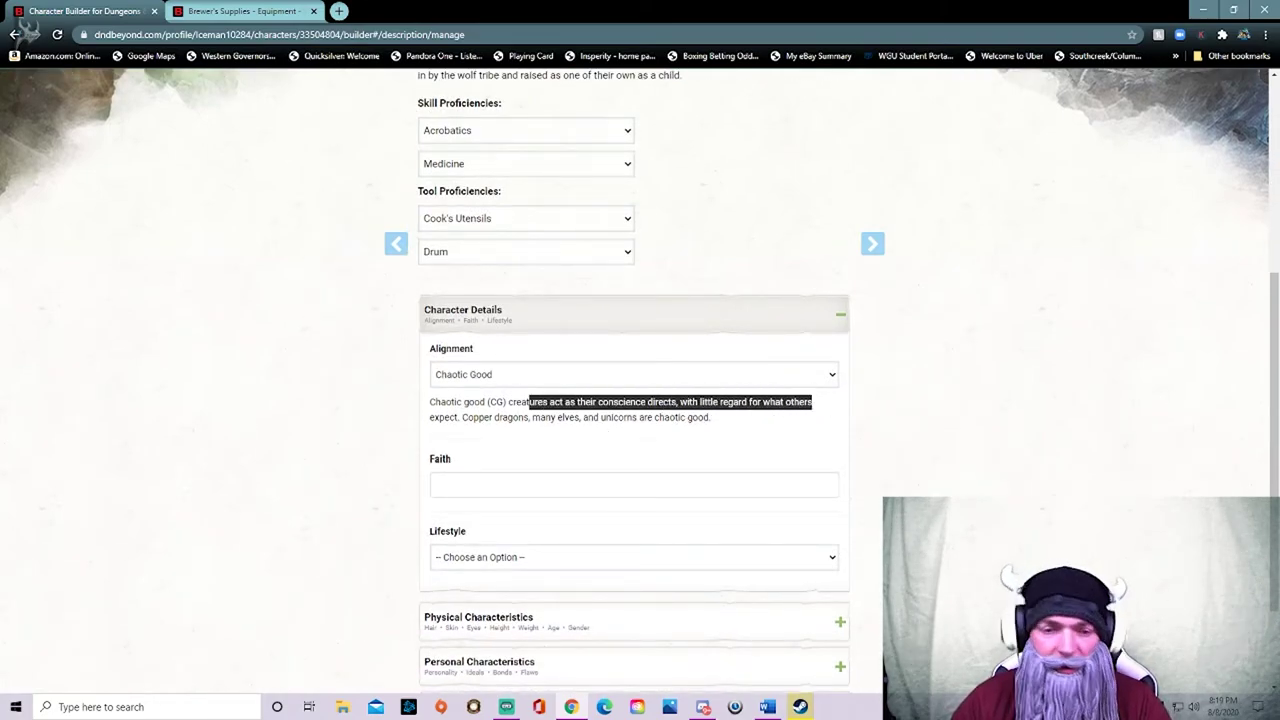
- Compare the Chaotic Evil, Lawful Neutral and Neutral alignment descriptions, and return the alignment to Chaotic Good
{"action": "left_click", "coordinate": [530, 375]}
{"action": "left_click", "coordinate": [484, 405]}
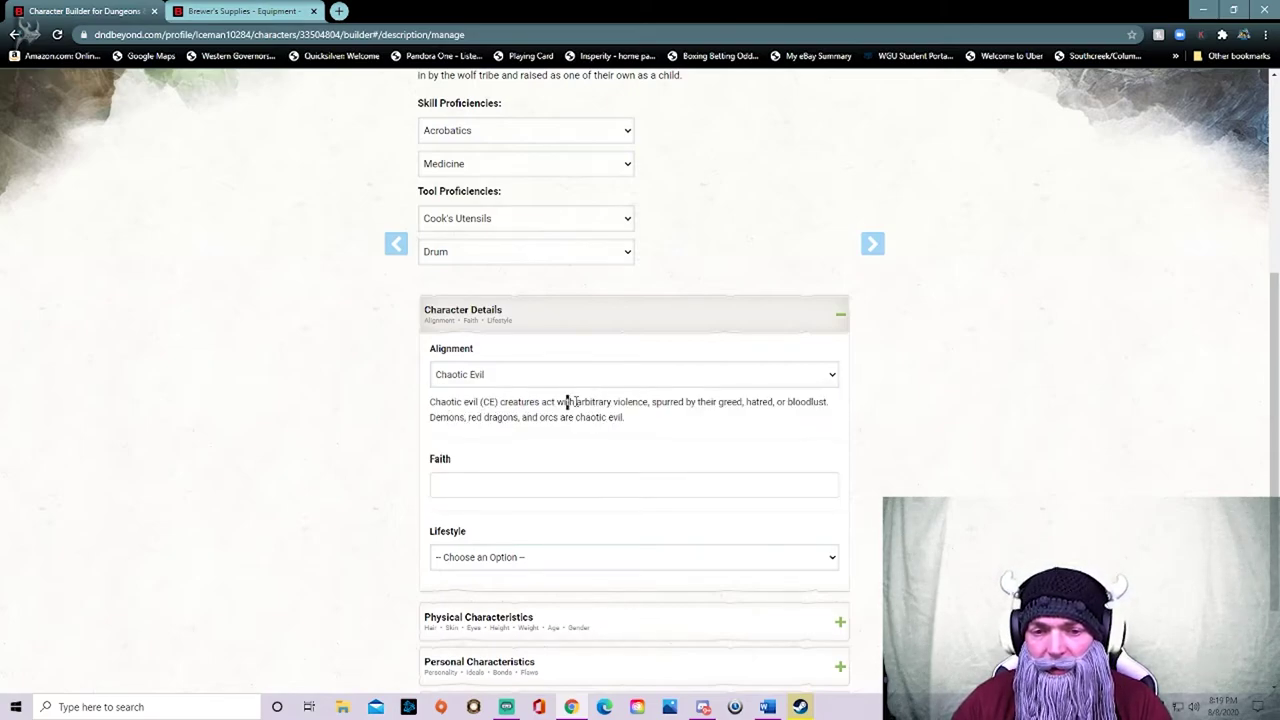
{"action": "left_click_drag", "start_coordinate": [567, 402], "coordinate": [711, 402]}
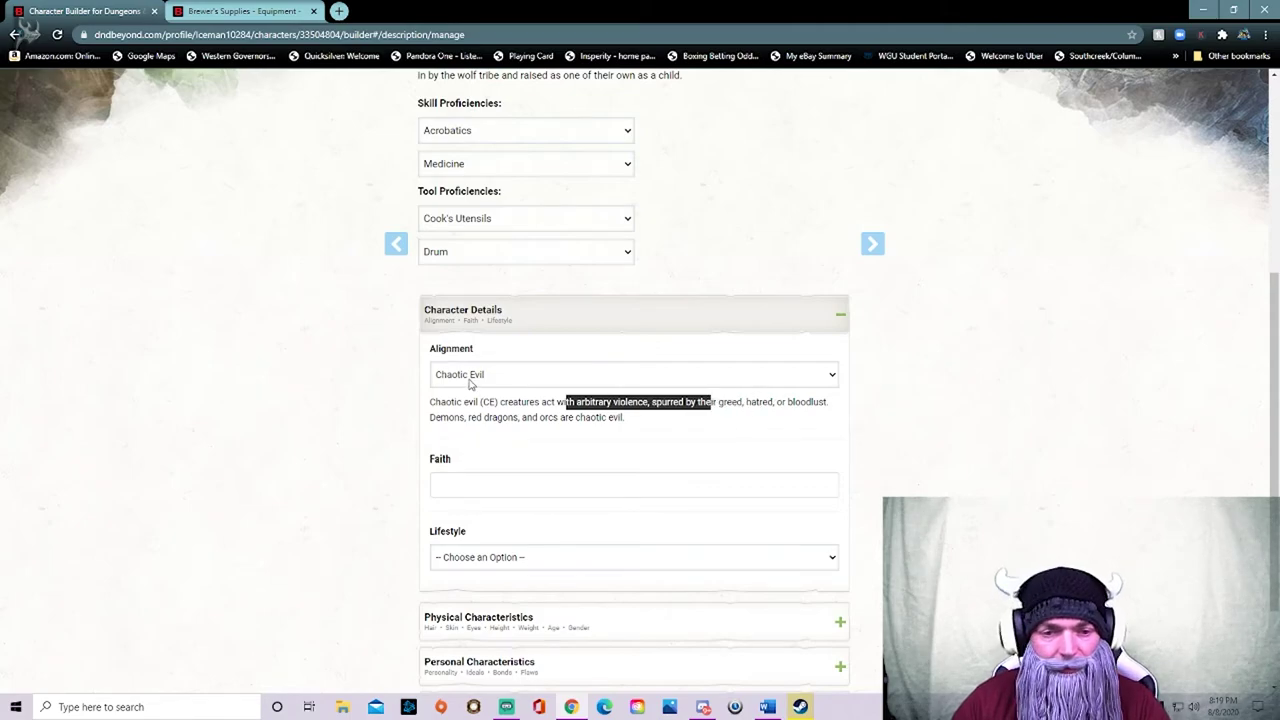
{"action": "left_click", "coordinate": [493, 376]}
{"action": "left_click", "coordinate": [484, 467]}
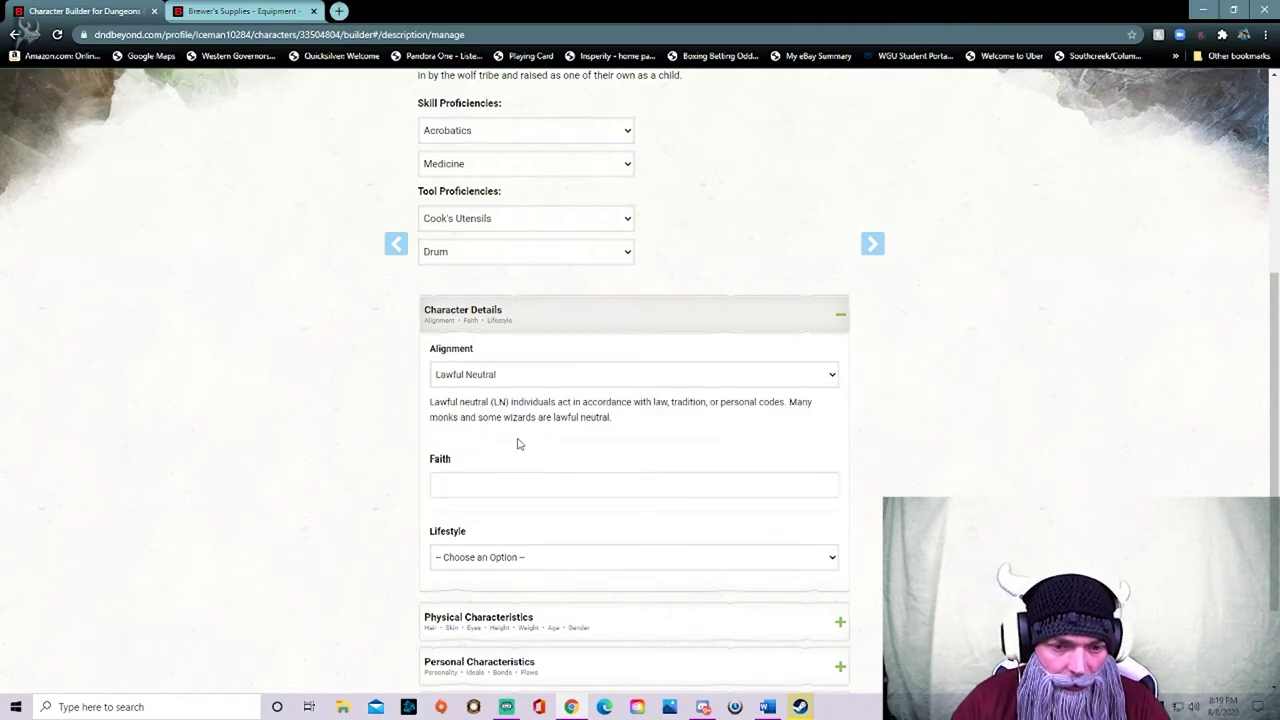
{"action": "left_click_drag", "start_coordinate": [597, 402], "coordinate": [473, 425]}
{"action": "left_click", "coordinate": [576, 416]}
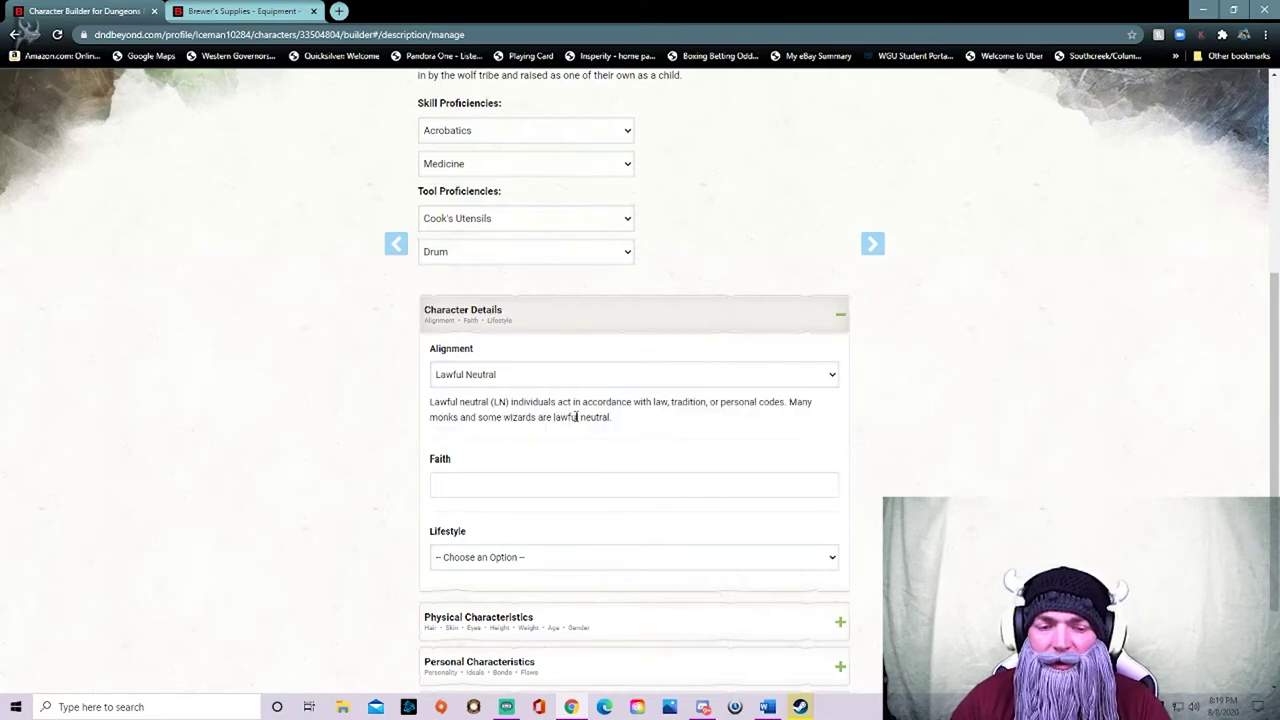
{"action": "left_click", "coordinate": [509, 379]}
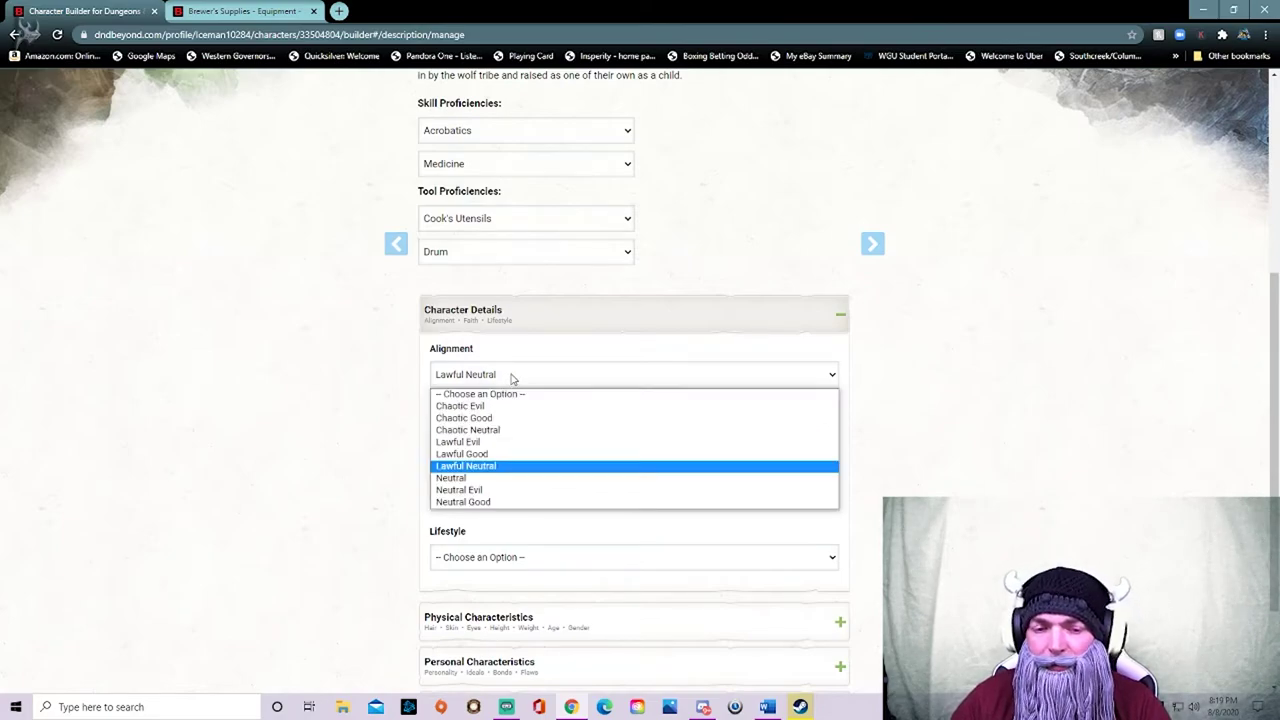
{"action": "left_click", "coordinate": [466, 478]}
{"action": "left_click_drag", "start_coordinate": [613, 405], "coordinate": [840, 417]}
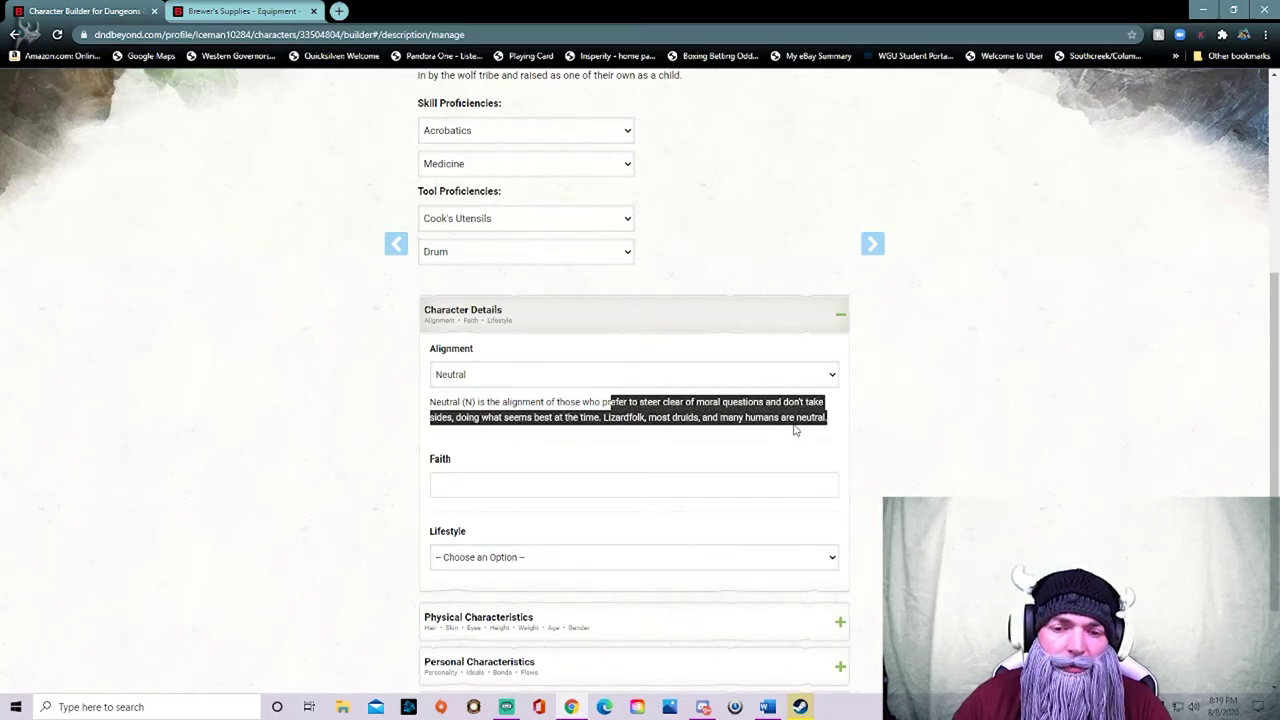
{"action": "left_click", "coordinate": [506, 374]}
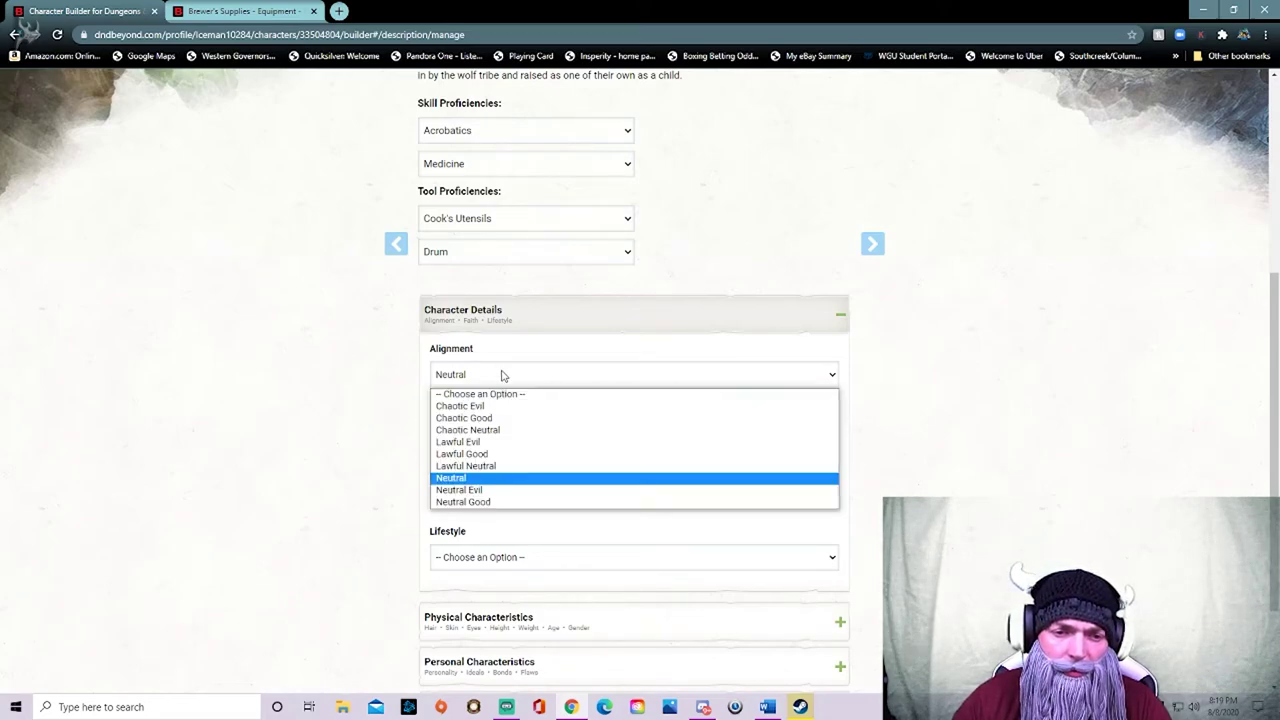
{"action": "left_click", "coordinate": [476, 418]}
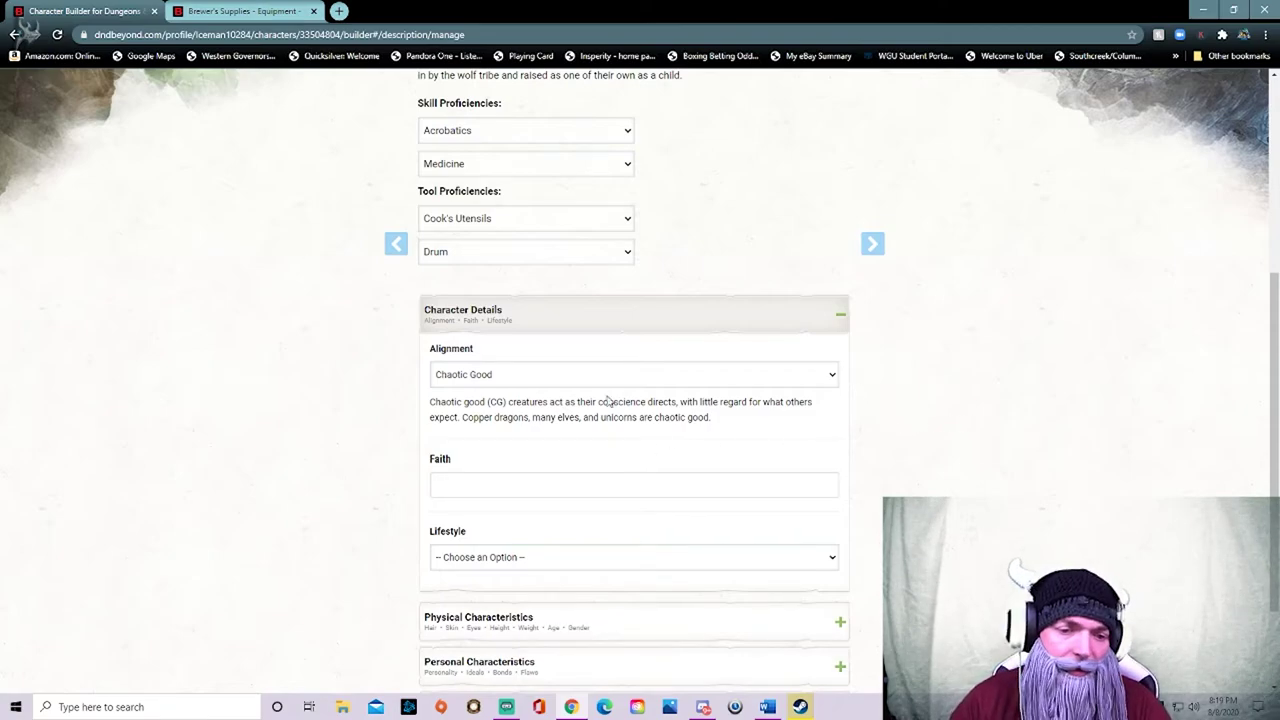
- Enter Tempus as the character's faith
{"action": "left_click", "coordinate": [604, 480]}
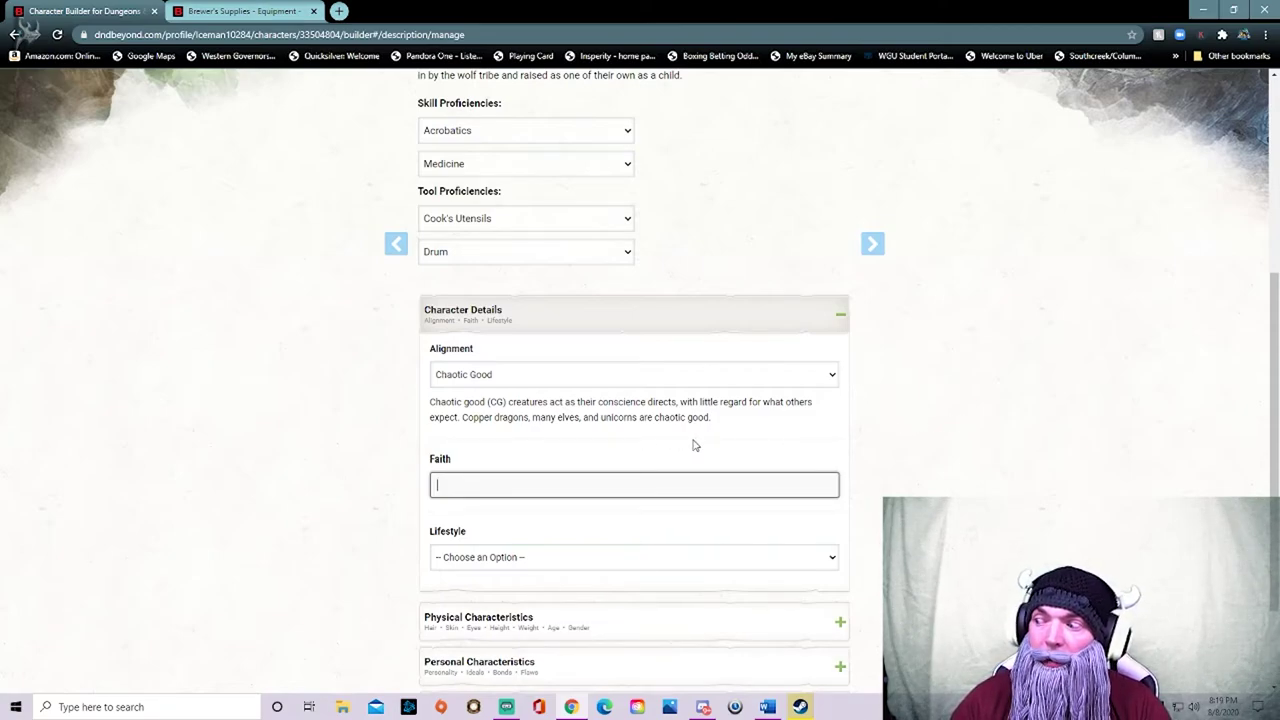
{"action": "scroll", "coordinate": [597, 471], "scroll_direction": "down", "scroll_amount": 1}
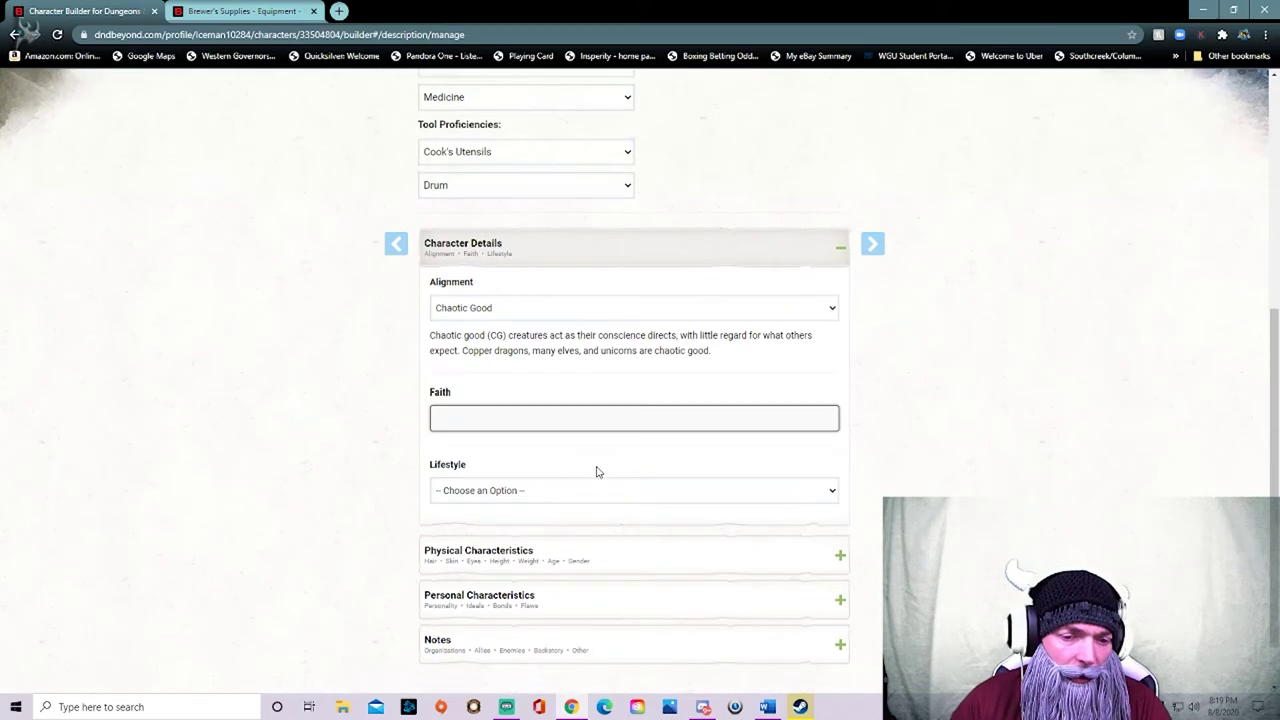
{"action": "type", "text": "Tempus"}
{"action": "left_click", "coordinate": [597, 471]}
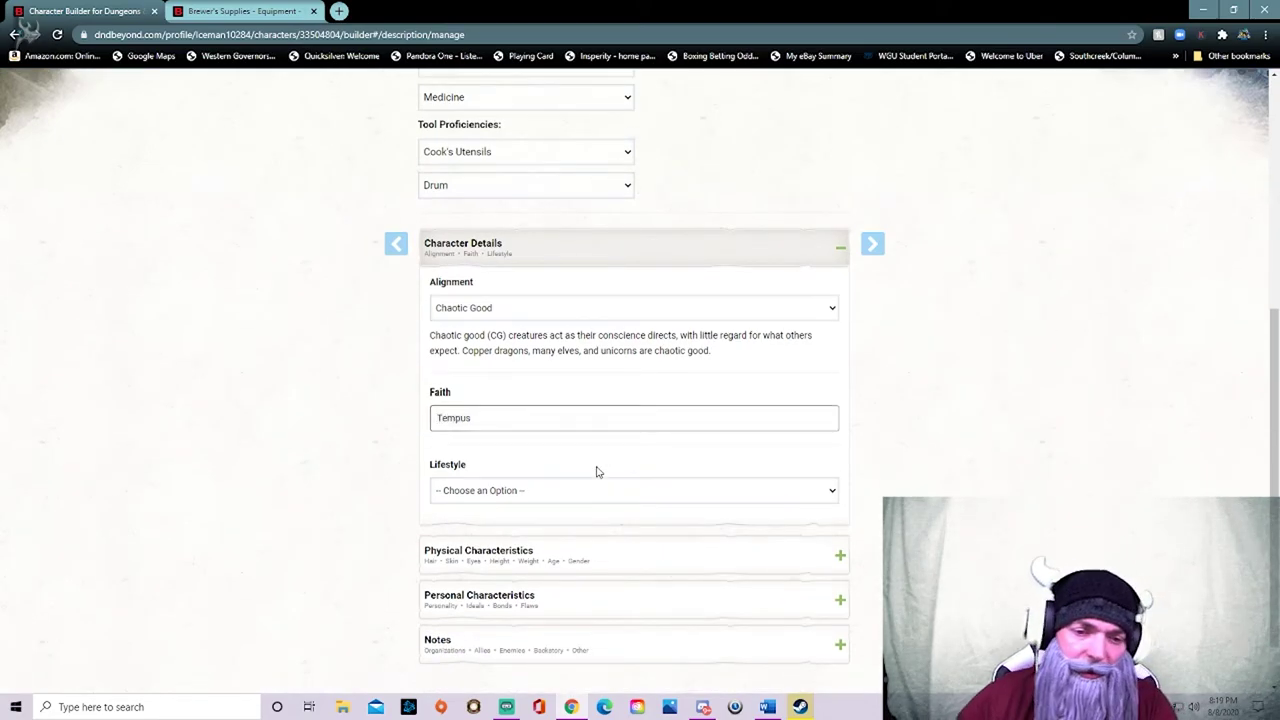
- Set the lifestyle to Poor (2SP) and expand the Physical Characteristics section
{"action": "left_click", "coordinate": [530, 493]}
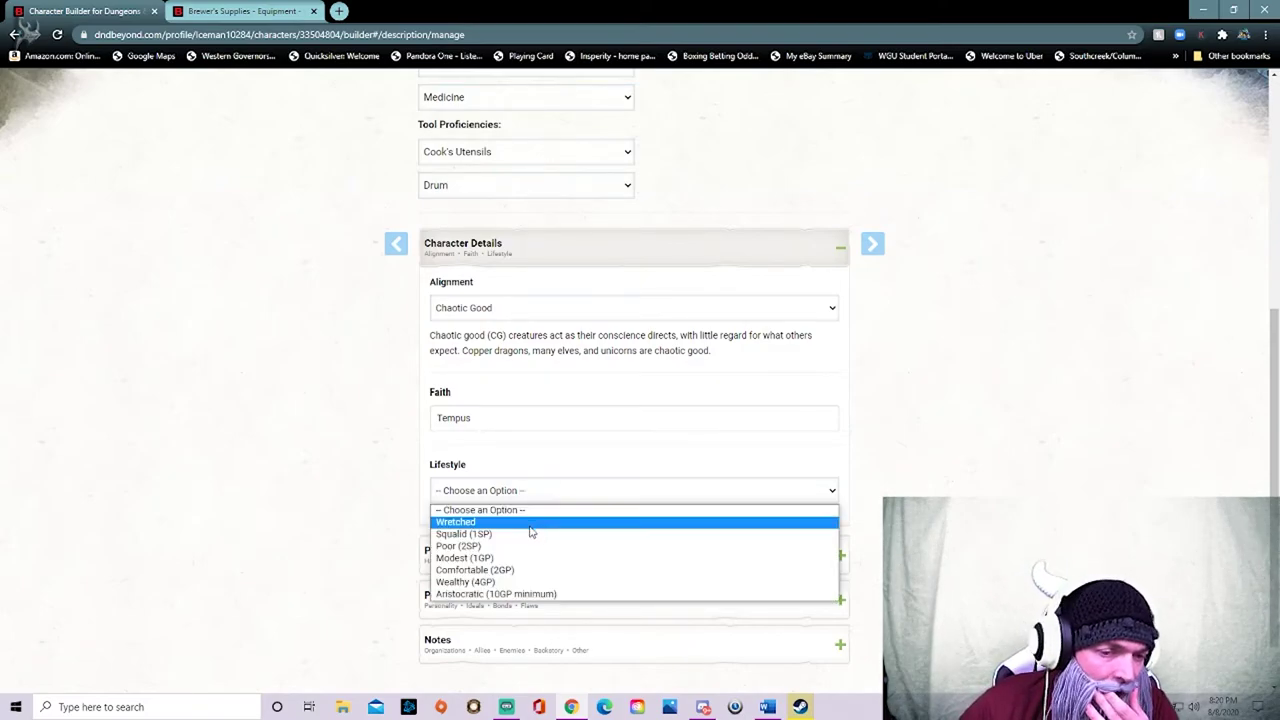
{"action": "left_click", "coordinate": [477, 547]}
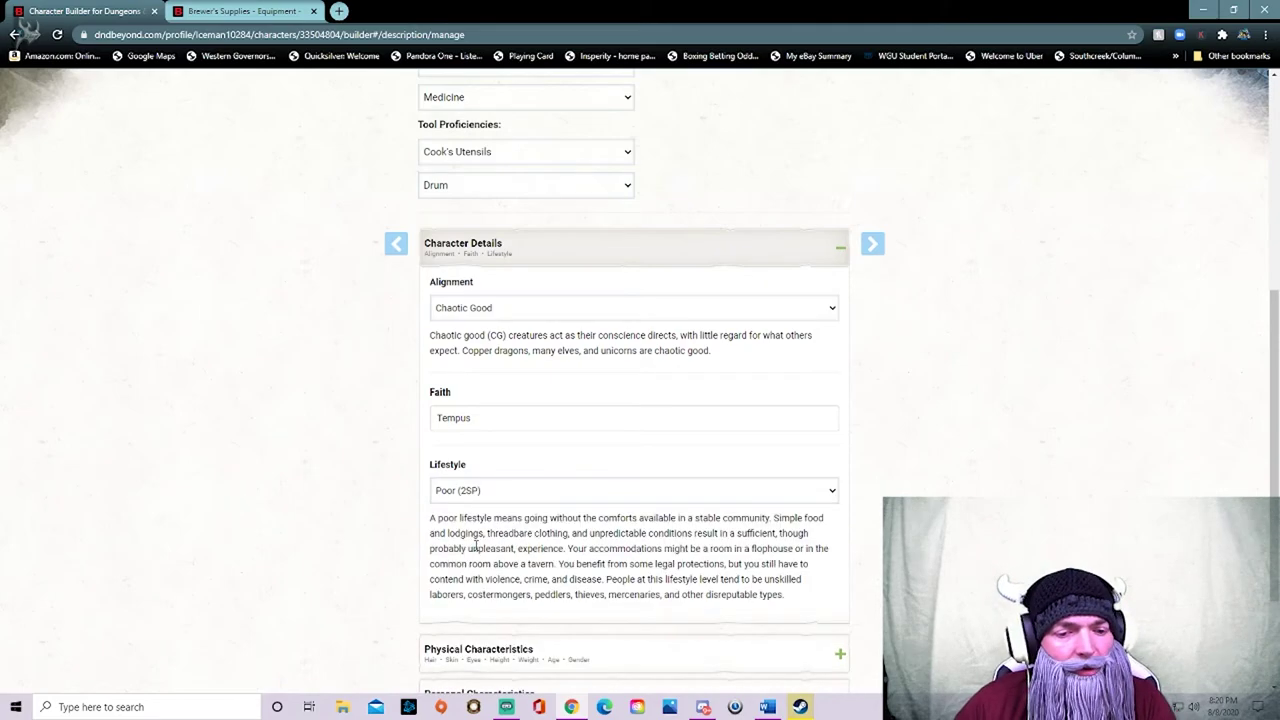
{"action": "scroll", "coordinate": [378, 495], "scroll_direction": "down", "scroll_amount": 2}
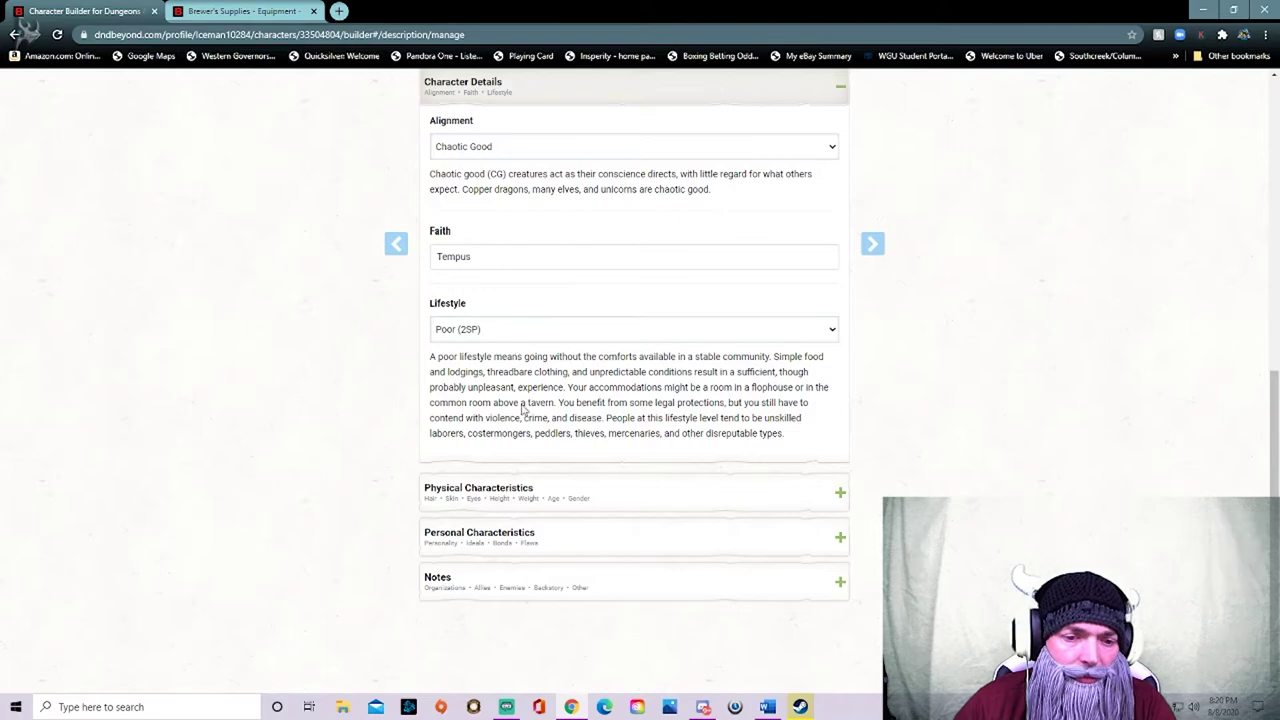
{"action": "left_click", "coordinate": [543, 493]}
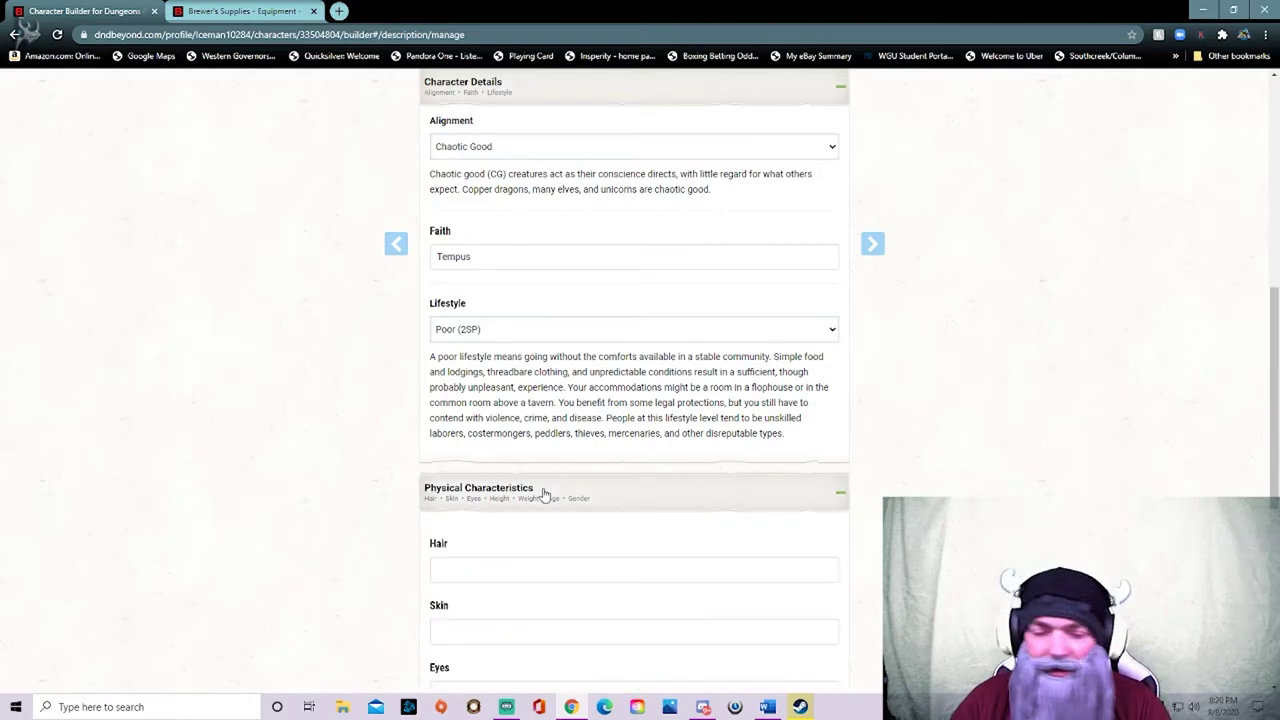
- Try the Aristocratic (10GP minimum) lifestyle and switch back to Poor (2SP)
{"action": "left_click", "coordinate": [508, 335]}
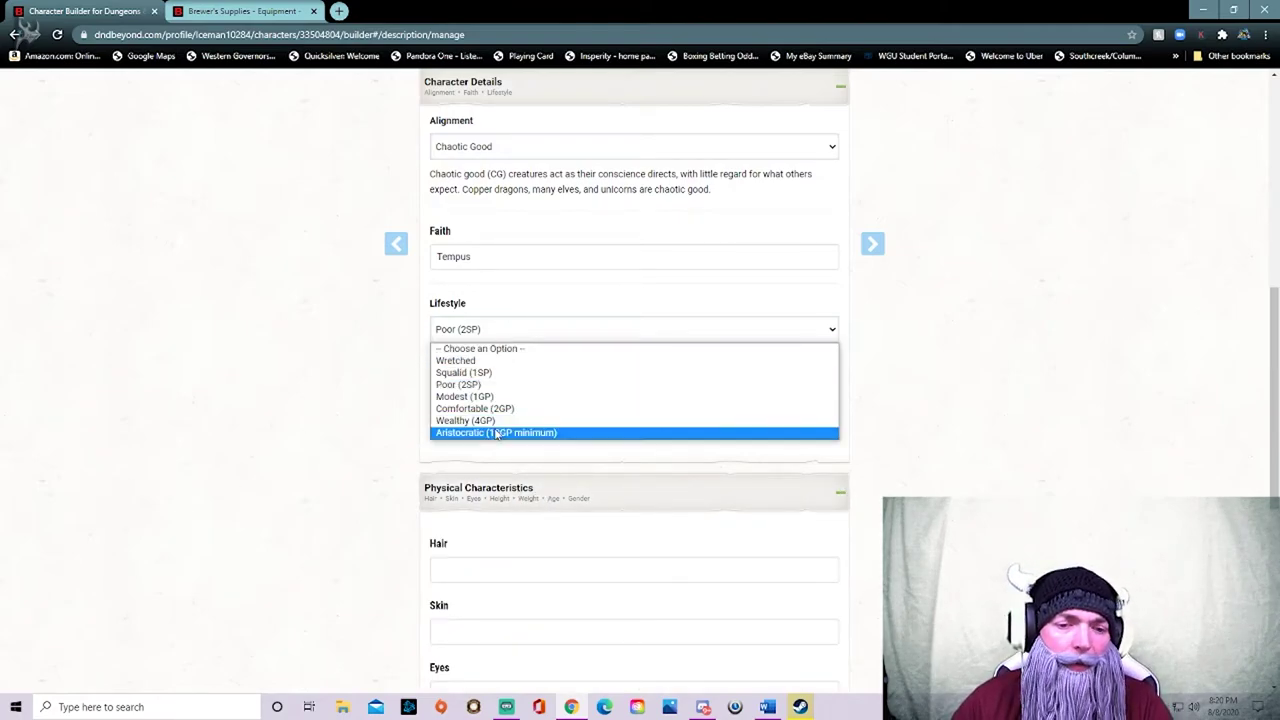
{"action": "left_click", "coordinate": [496, 433]}
{"action": "left_click", "coordinate": [553, 329]}
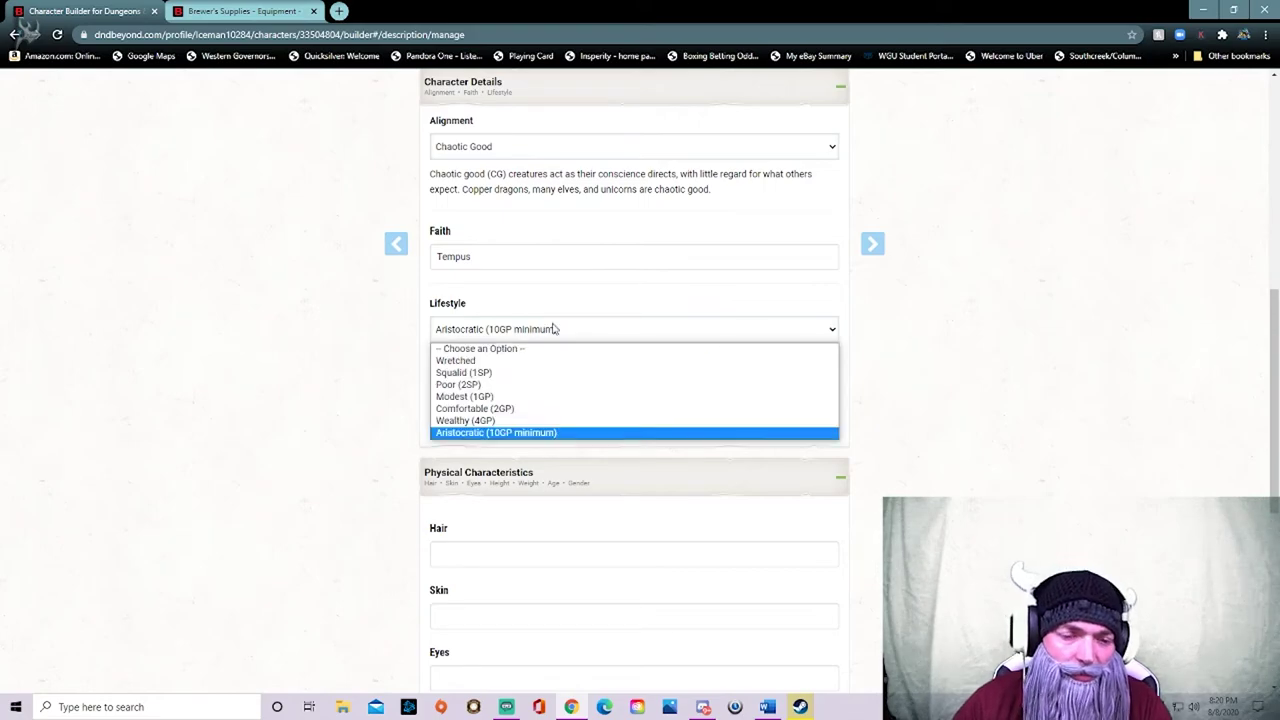
{"action": "left_click", "coordinate": [476, 384]}
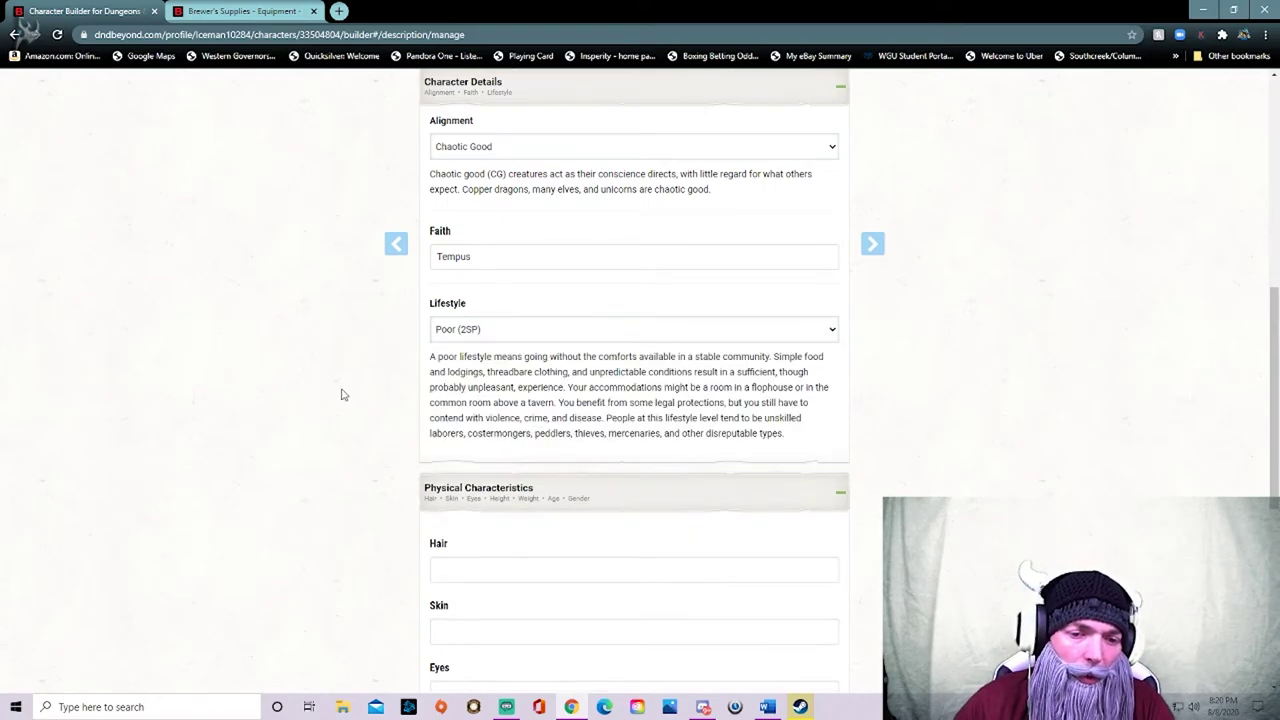
- Describe the character's hair as "Bald except a Mohawk", correcting the spelling of Mohawk
{"action": "scroll", "coordinate": [350, 390], "scroll_direction": "down", "scroll_amount": 3}
{"action": "left_click_drag", "start_coordinate": [573, 358], "coordinate": [550, 302]}
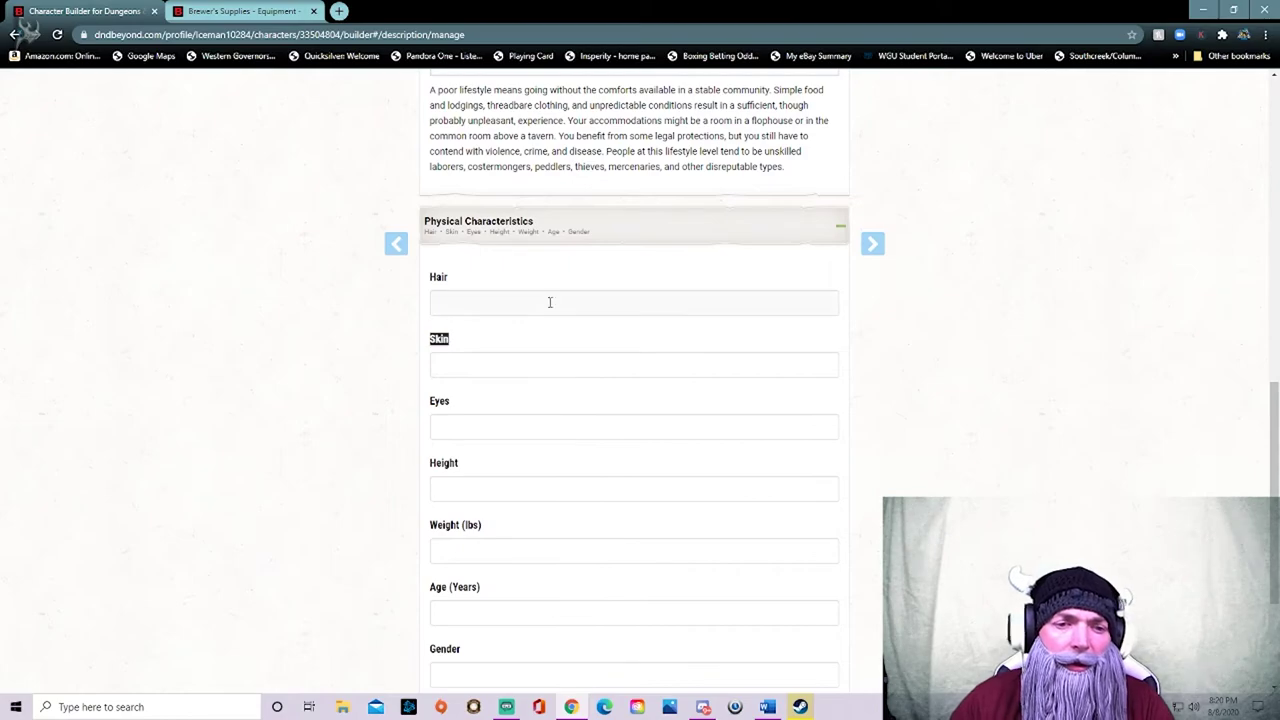
{"action": "left_click", "coordinate": [528, 302]}
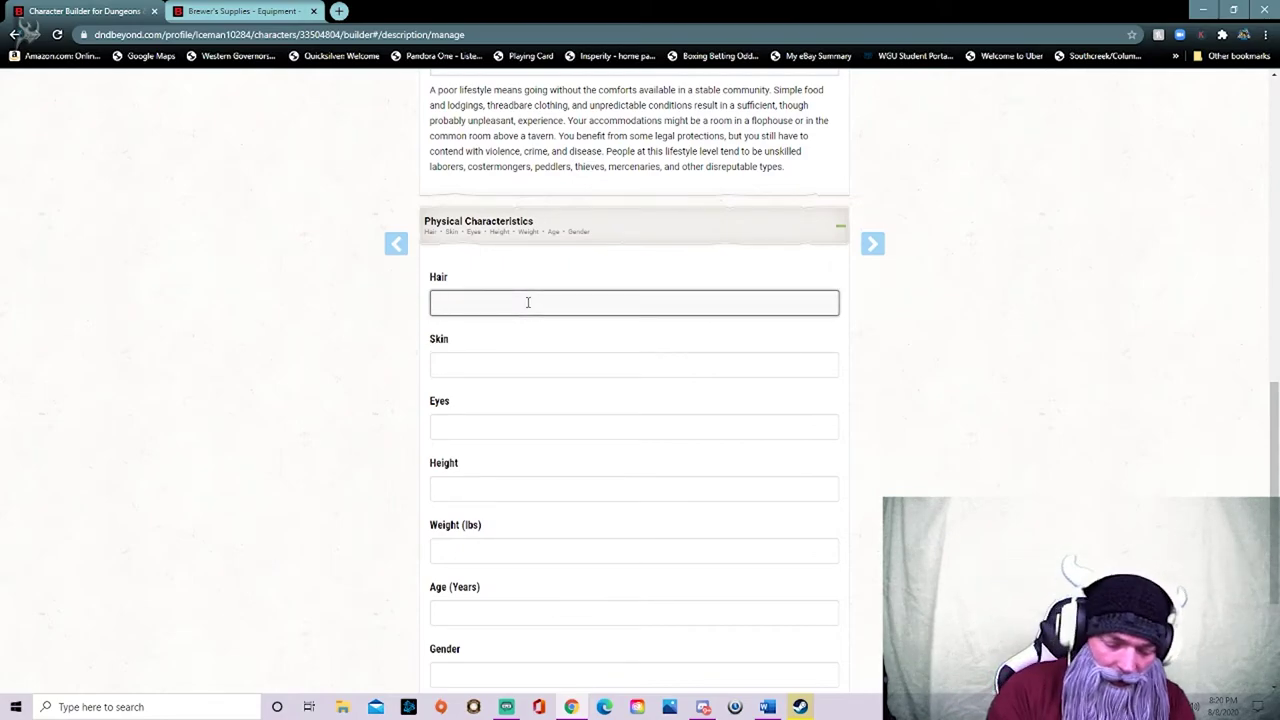
{"action": "type", "text": "Bald except a mowhawk"}
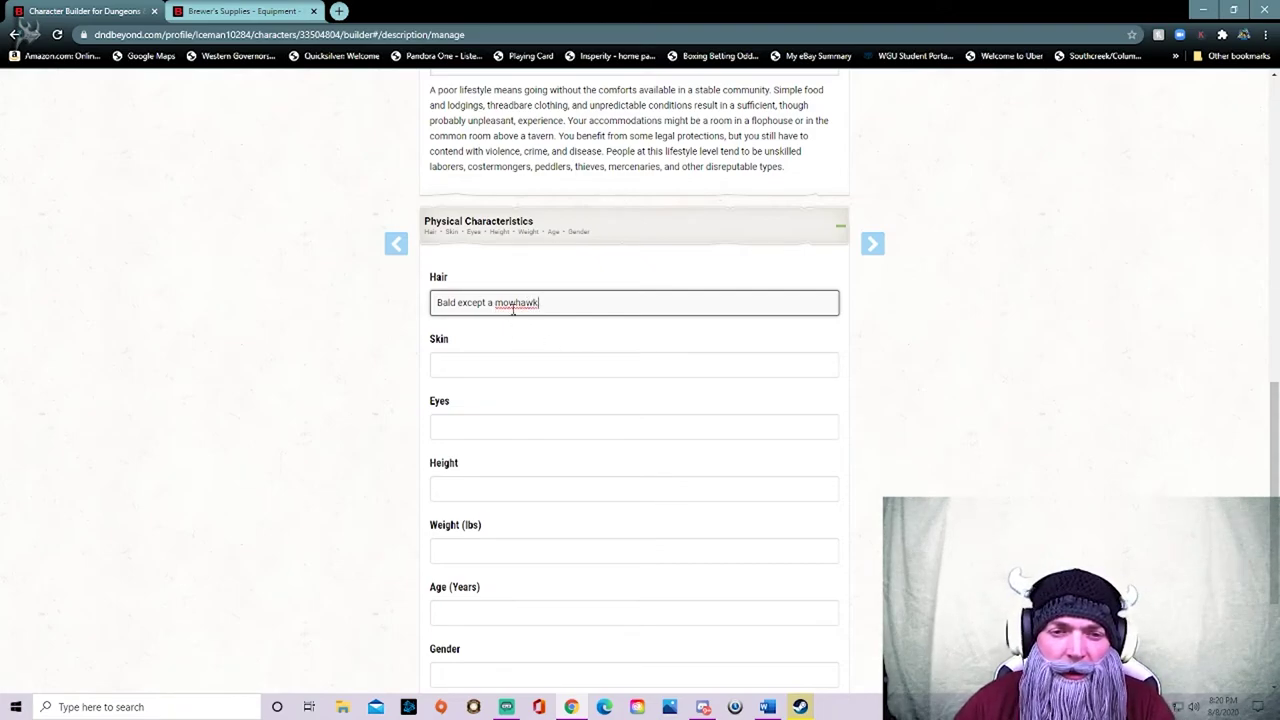
{"action": "right_click", "coordinate": [513, 310]}
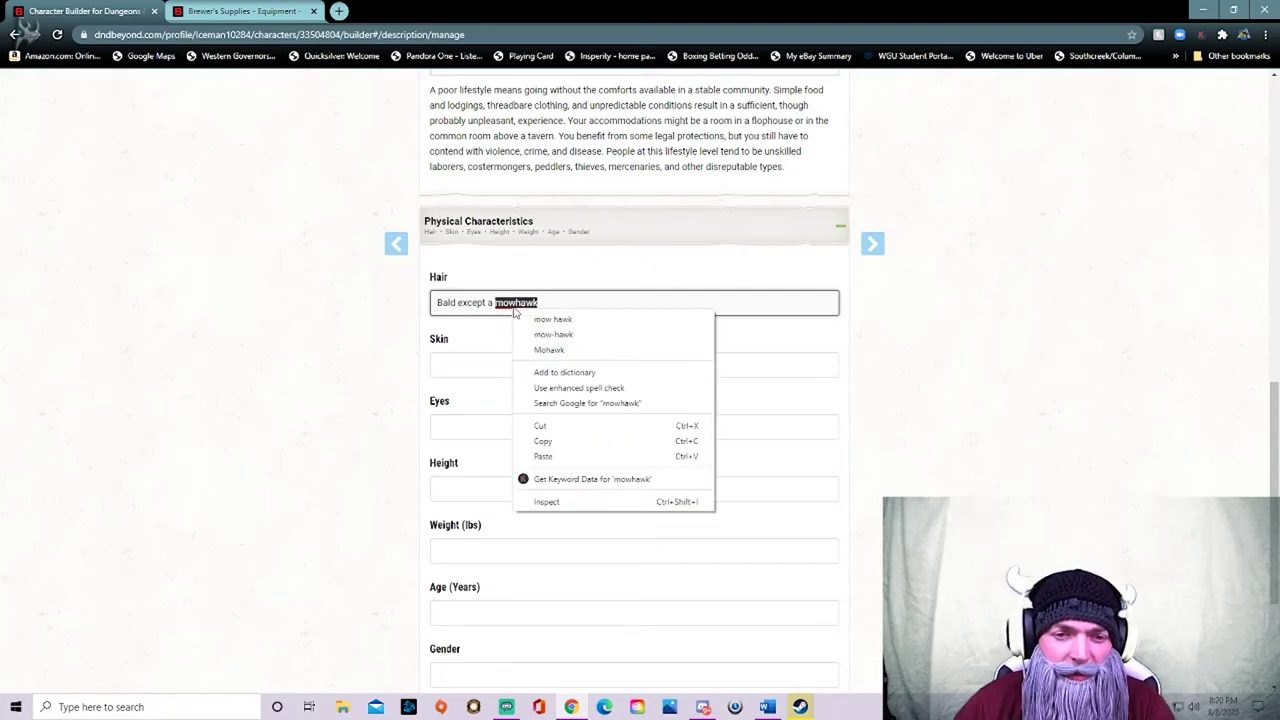
{"action": "left_click", "coordinate": [587, 354]}
- Set the character's skin to Tan and eyes to Blue
{"action": "left_click", "coordinate": [529, 363]}
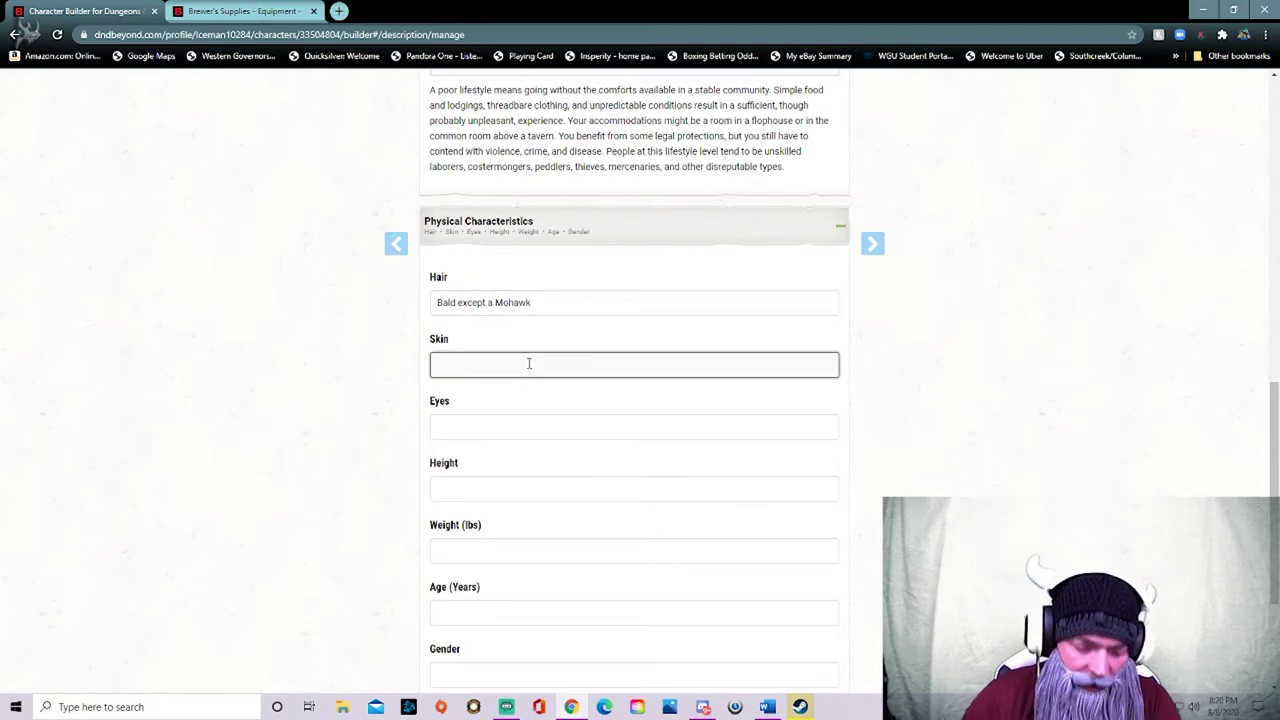
{"action": "key", "text": "Tab"}
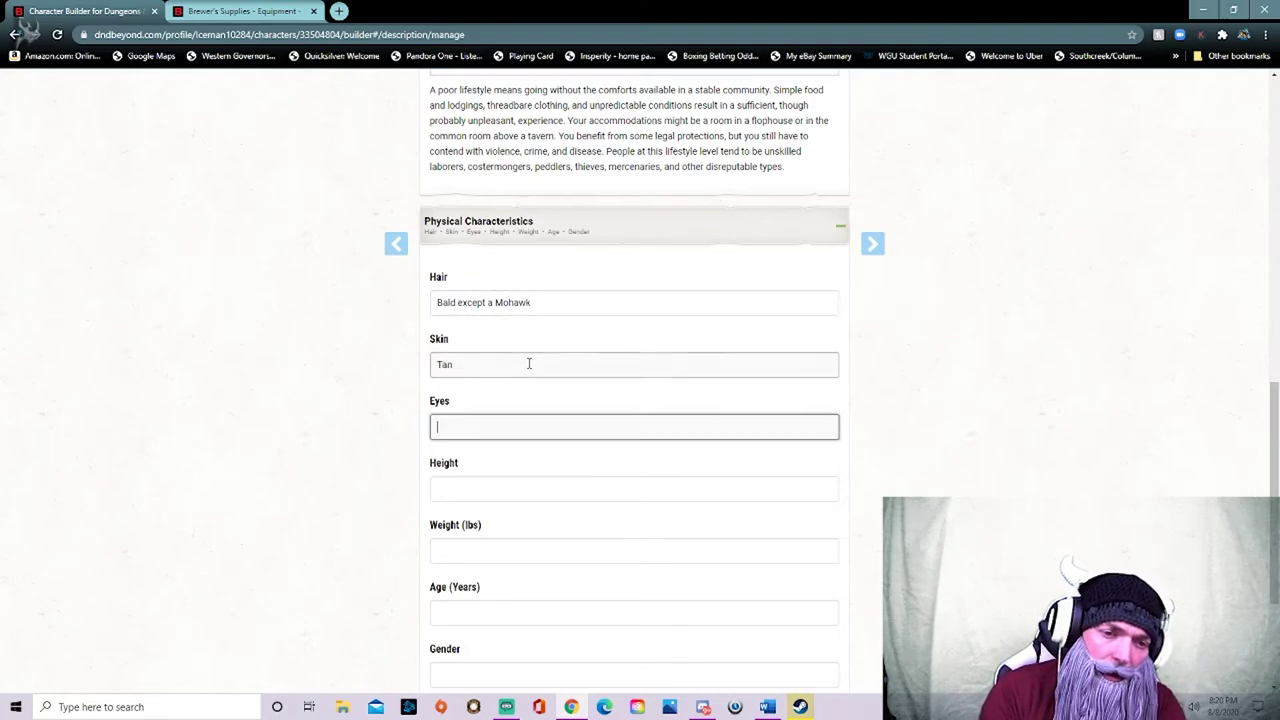
{"action": "key", "text": "Tab"}
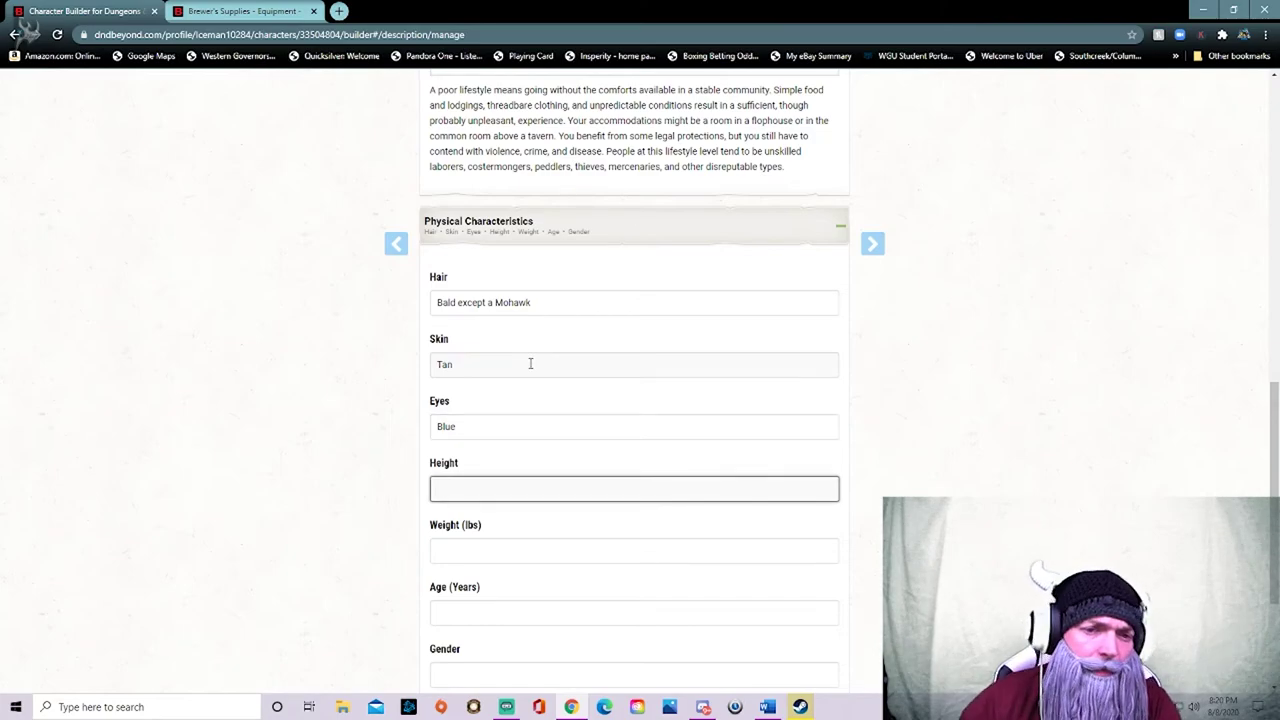
- Open the Dwarf race details from the game rules and look up how tall dwarves are in the Short and Stout section
{"action": "scroll", "coordinate": [617, 506], "scroll_direction": "up", "scroll_amount": 7}
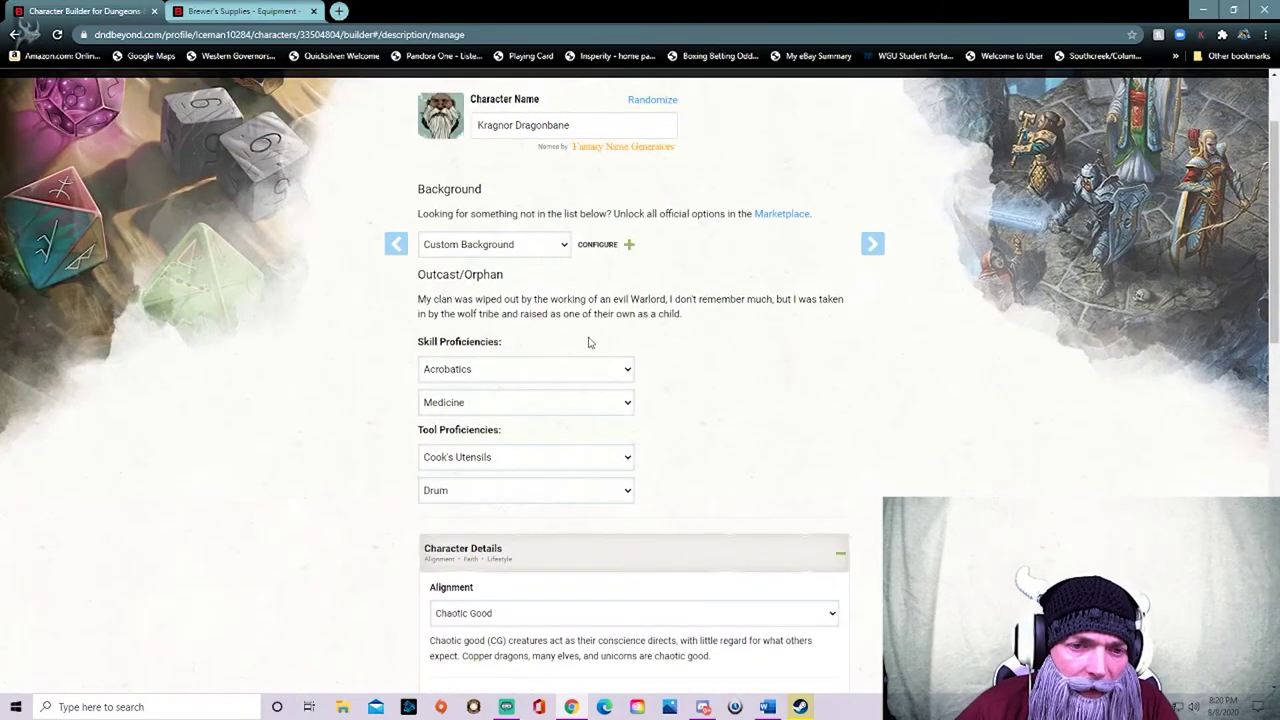
{"action": "scroll", "coordinate": [588, 342], "scroll_direction": "up", "scroll_amount": 2}
{"action": "left_click", "coordinate": [248, 11]}
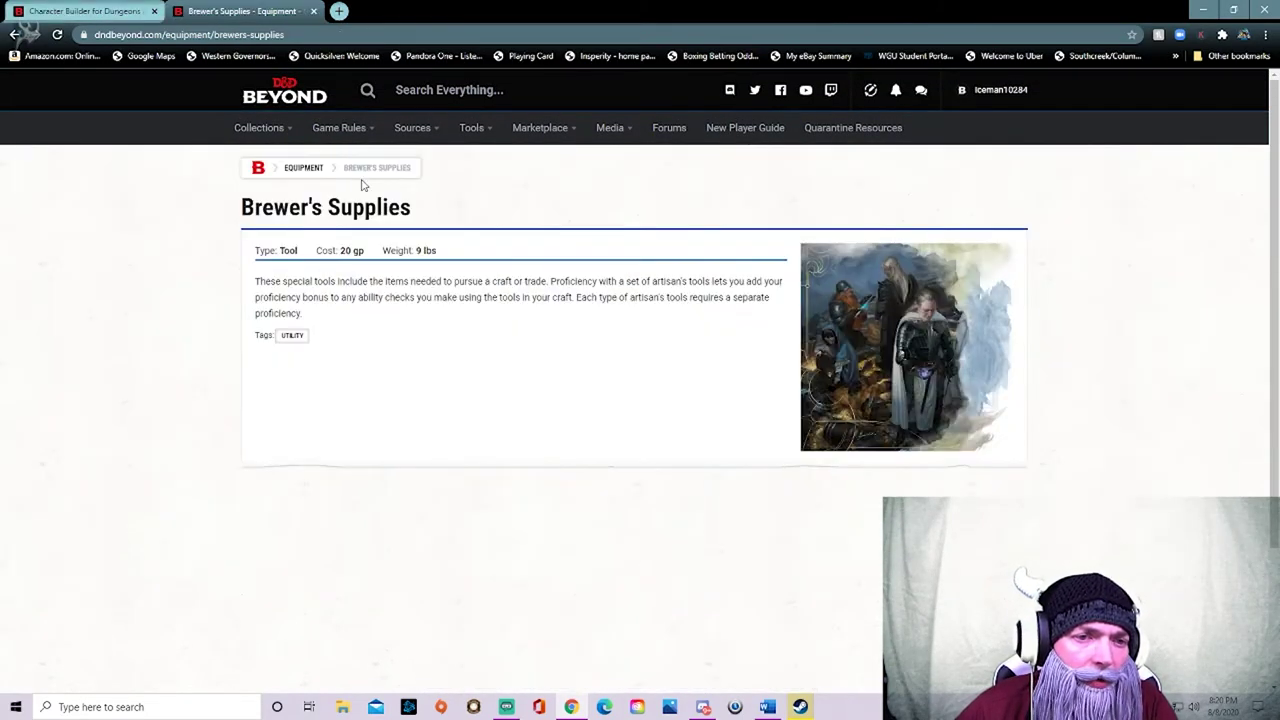
{"action": "mouse_move", "coordinate": [328, 141]}
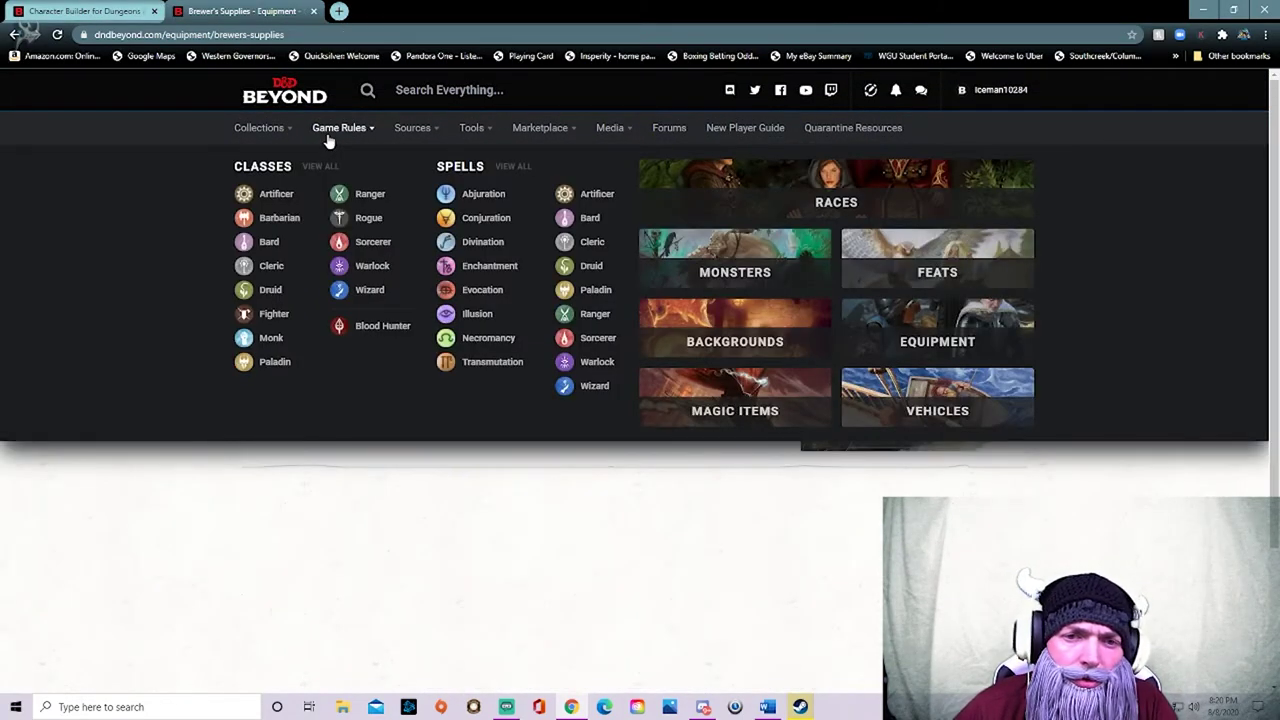
{"action": "left_click", "coordinate": [776, 175]}
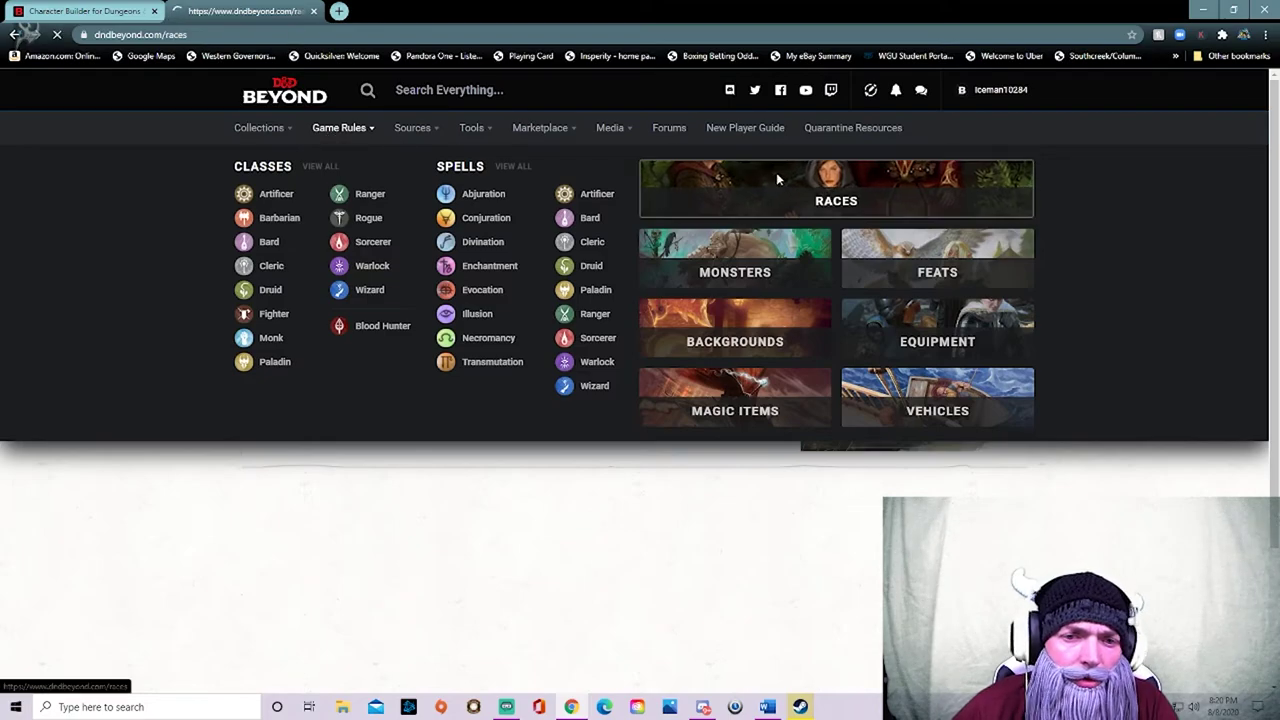
{"action": "scroll", "coordinate": [591, 346], "scroll_direction": "down", "scroll_amount": 1}
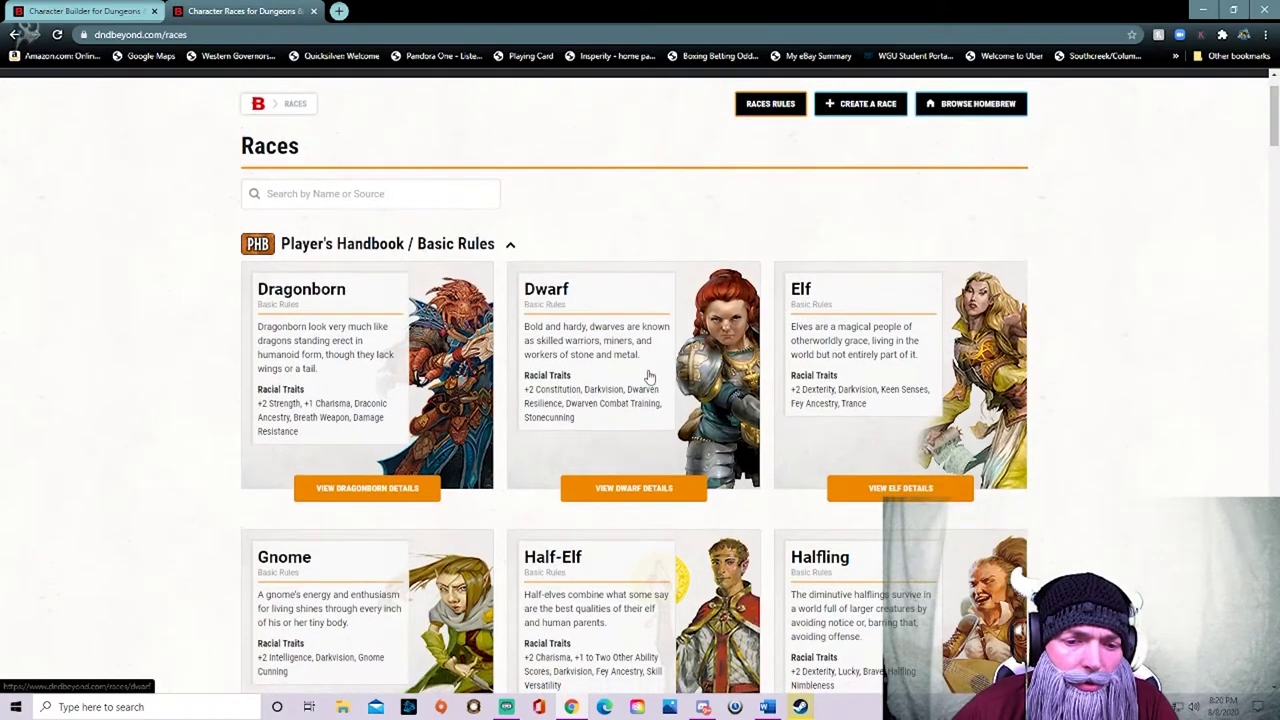
{"action": "left_click", "coordinate": [668, 490]}
{"action": "scroll", "coordinate": [675, 440], "scroll_direction": "down", "scroll_amount": 3}
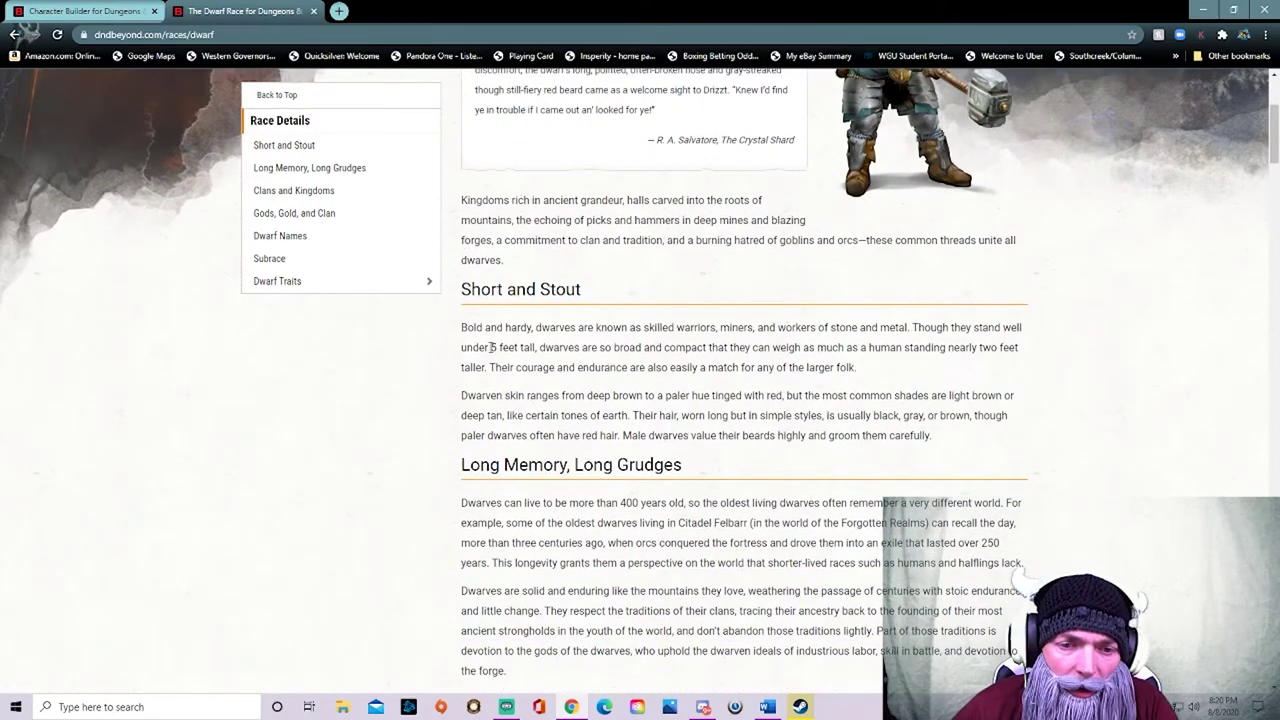
{"action": "left_click_drag", "start_coordinate": [489, 347], "coordinate": [577, 347]}
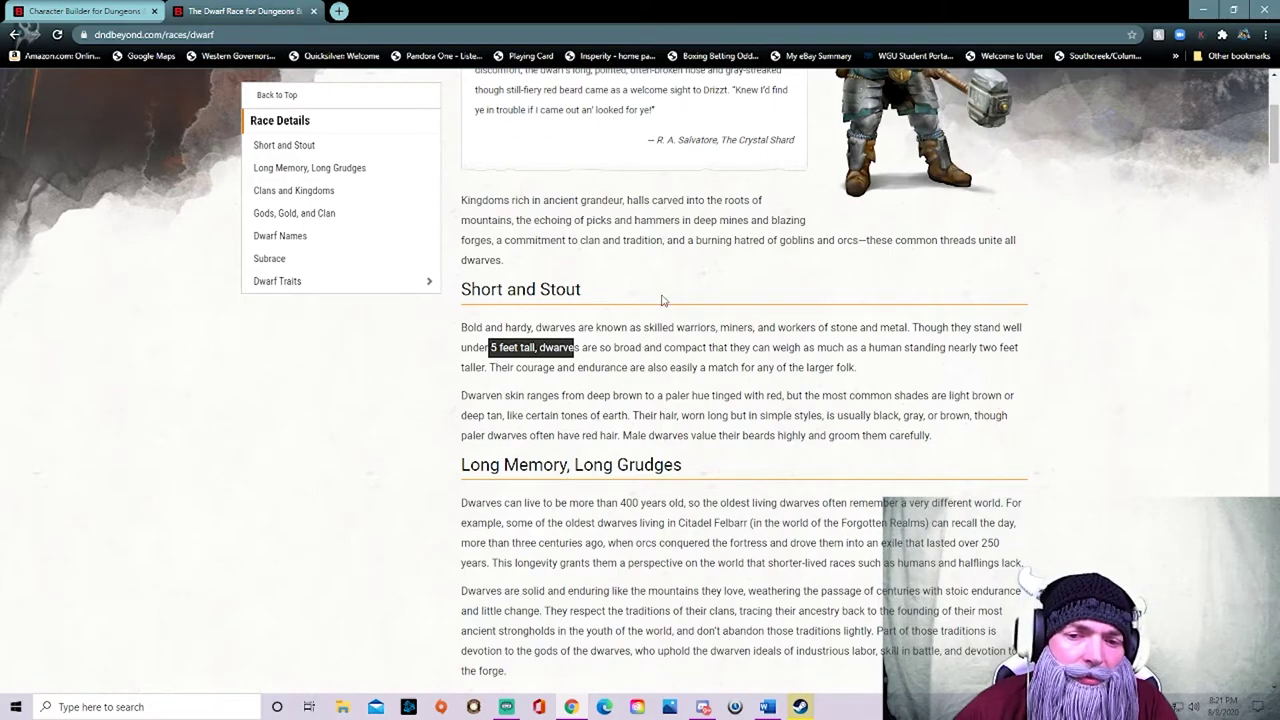
{"action": "scroll", "coordinate": [680, 362], "scroll_direction": "down", "scroll_amount": 5}
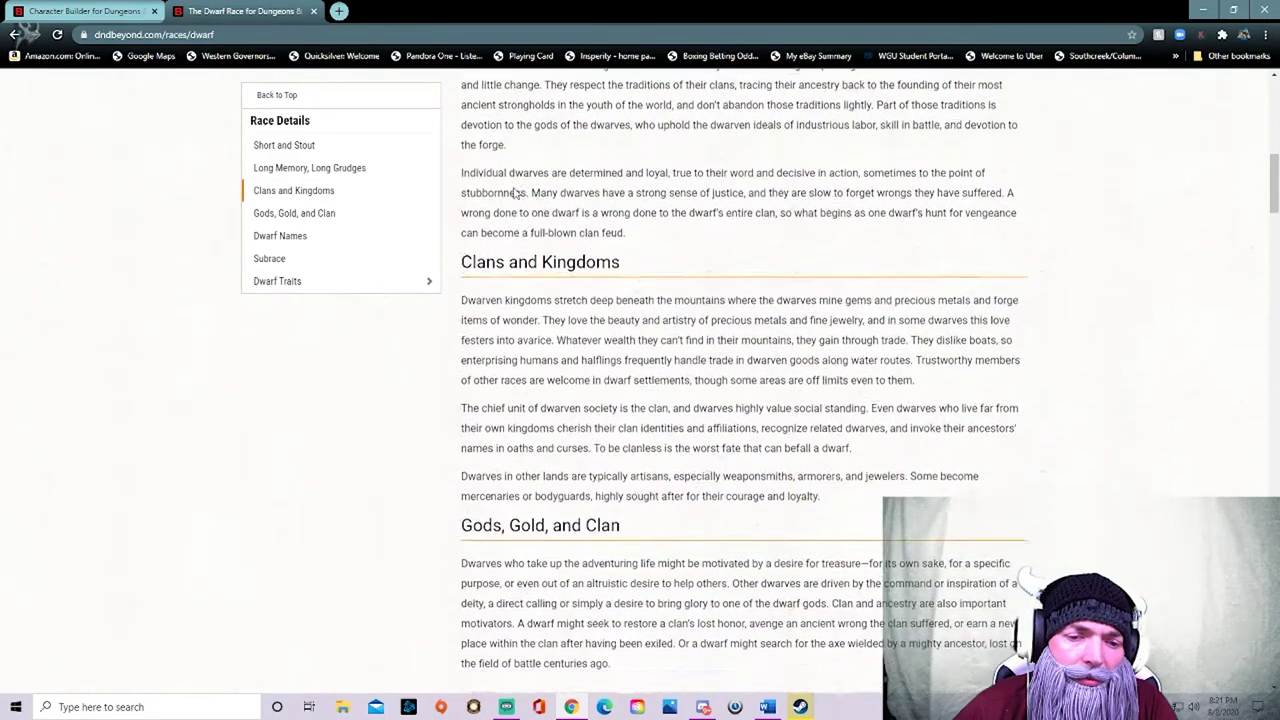
- Return to the character builder and set the character's height to 4'10
{"action": "left_click", "coordinate": [117, 12]}
{"action": "scroll", "coordinate": [586, 420], "scroll_direction": "down", "scroll_amount": 6}
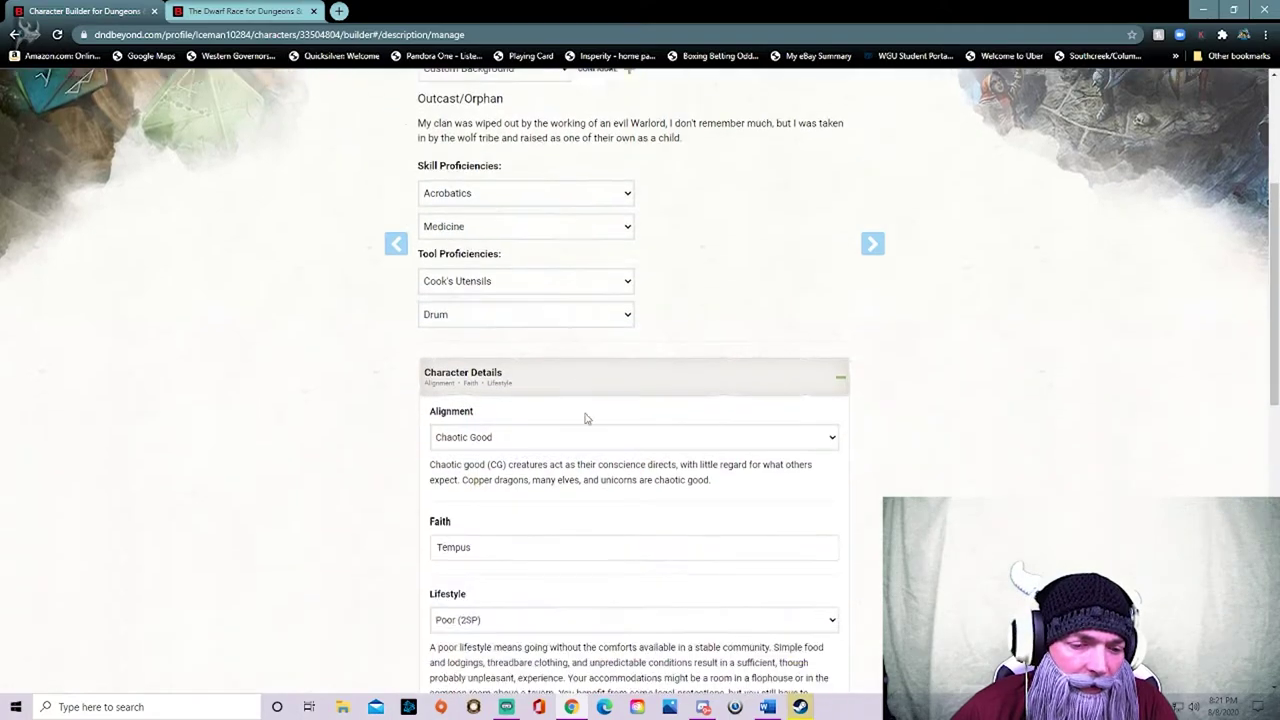
{"action": "scroll", "coordinate": [520, 480], "scroll_direction": "down", "scroll_amount": 2}
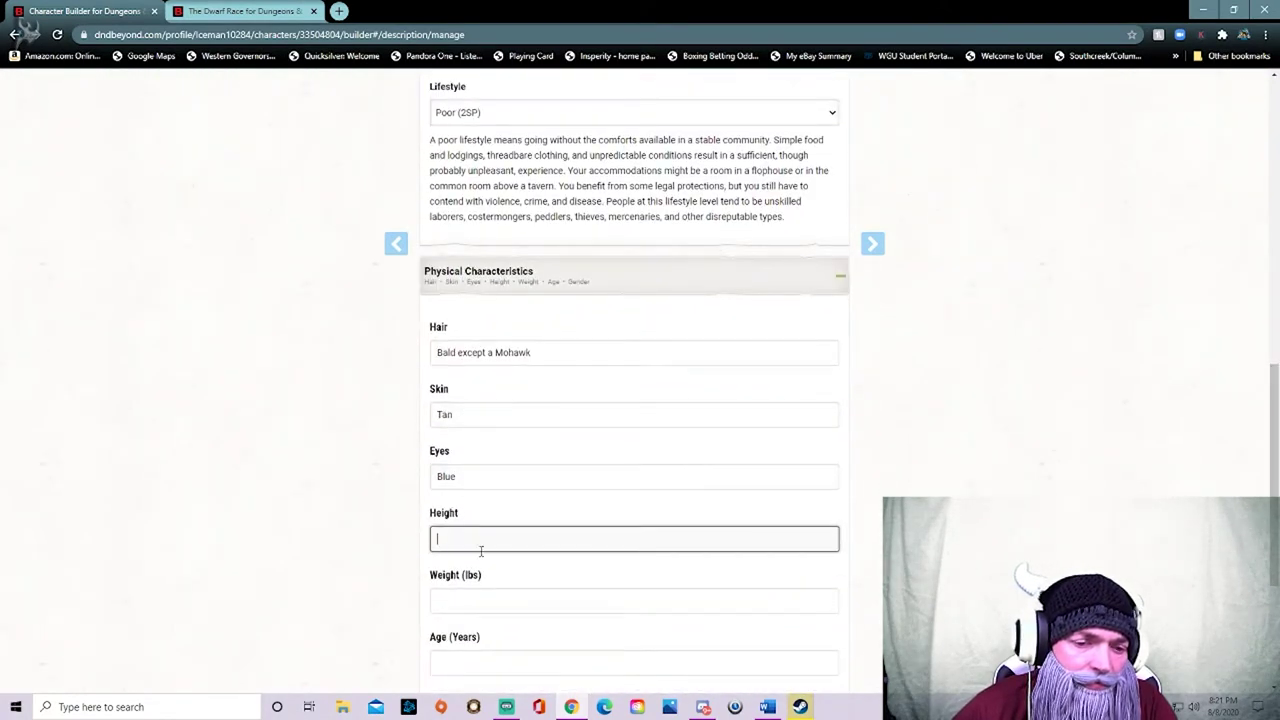
{"action": "scroll", "coordinate": [481, 551], "scroll_direction": "down", "scroll_amount": 1}
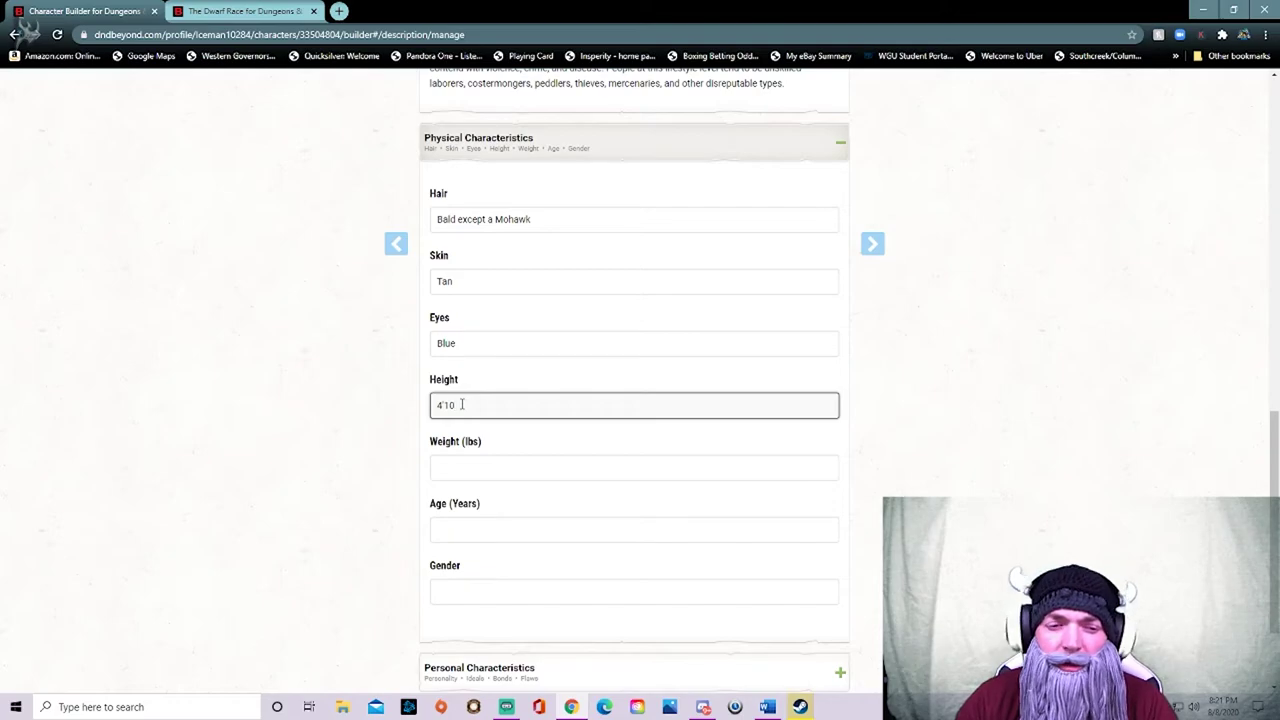
{"action": "scroll", "coordinate": [461, 404], "scroll_direction": "down", "scroll_amount": 1}
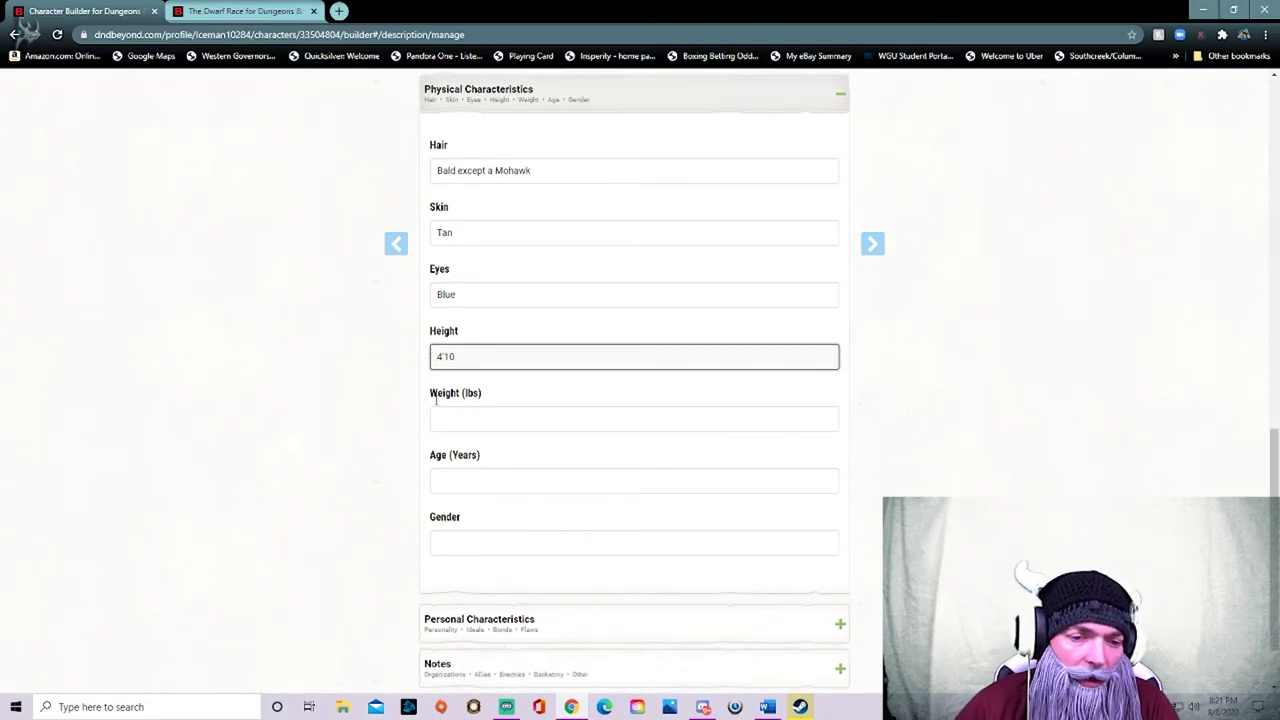
- Check the size entry among the Dwarf Traits on the race page and set the character's weight to 250 lbs
{"action": "left_click", "coordinate": [478, 332]}
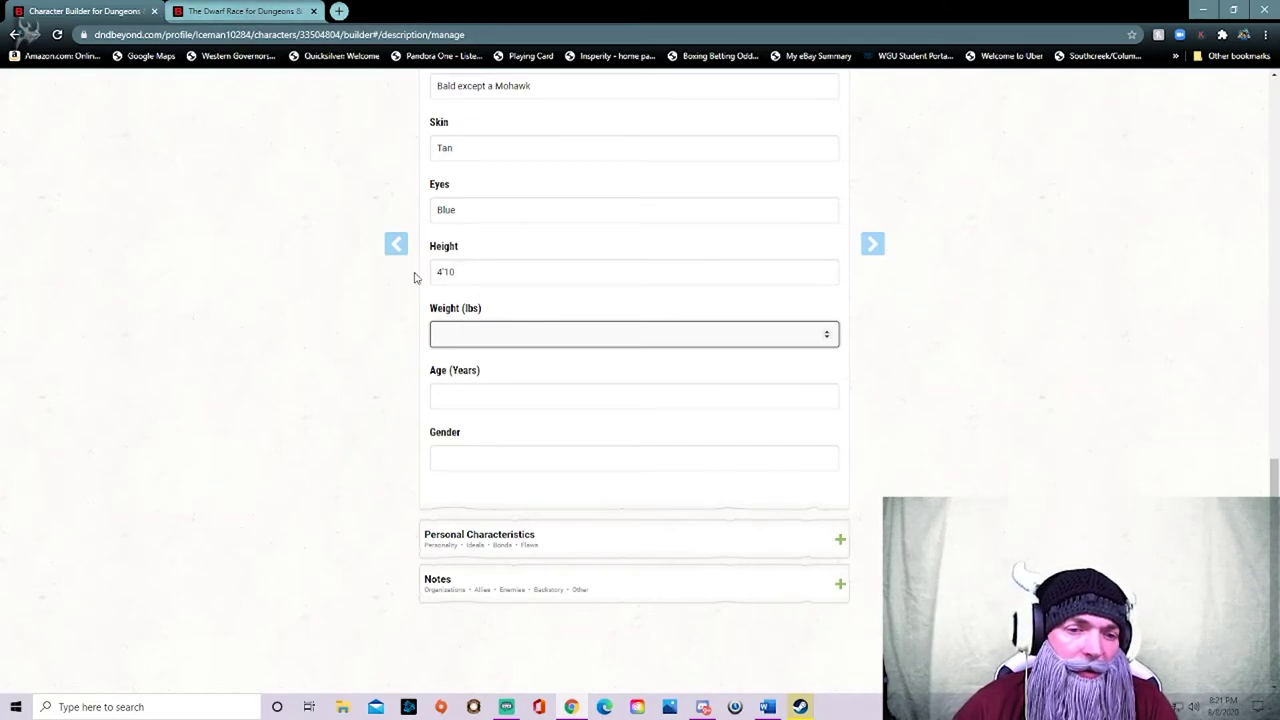
{"action": "left_click", "coordinate": [265, 11]}
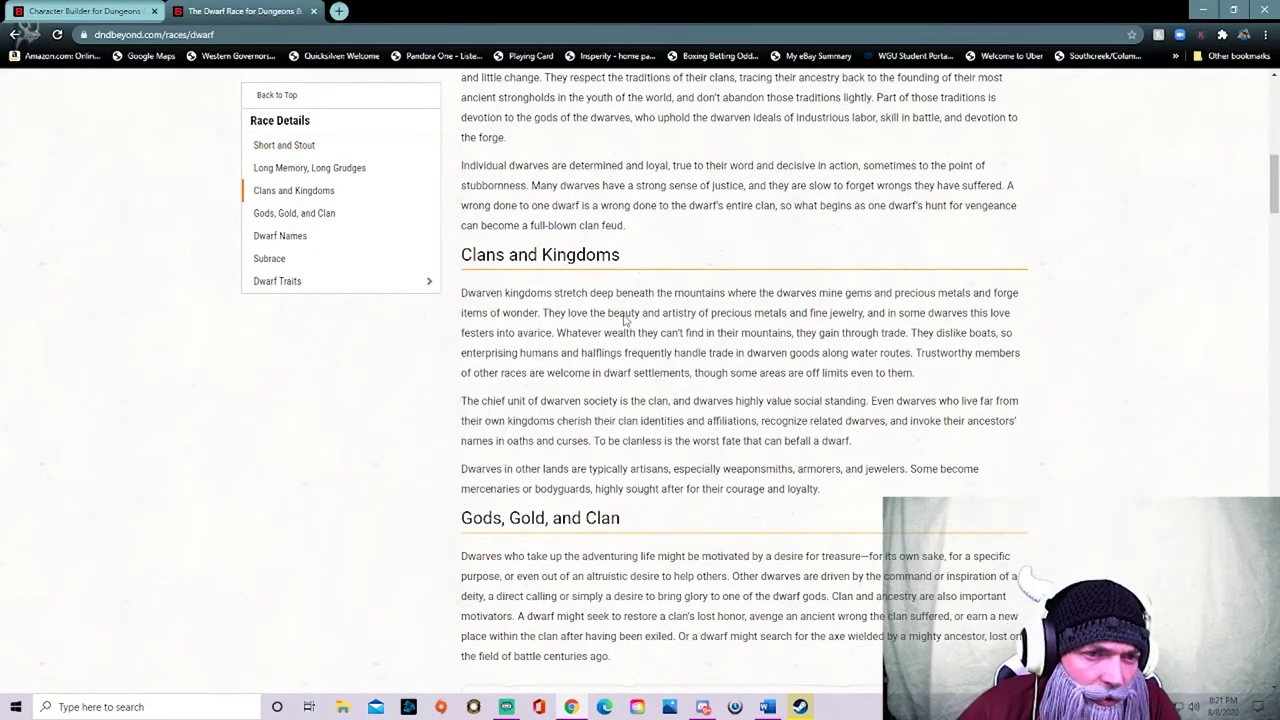
{"action": "scroll", "coordinate": [630, 330], "scroll_direction": "down", "scroll_amount": 10}
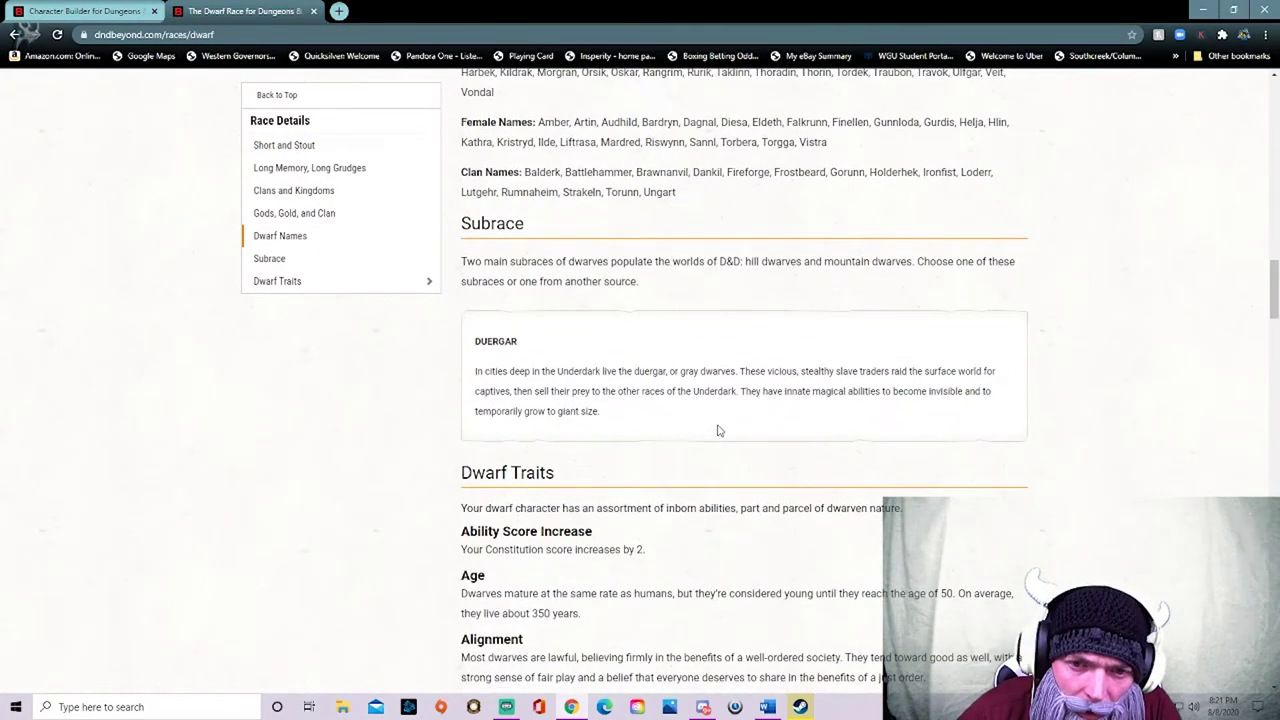
{"action": "scroll", "coordinate": [626, 408], "scroll_direction": "down", "scroll_amount": 3}
{"action": "scroll", "coordinate": [626, 410], "scroll_direction": "down", "scroll_amount": 13}
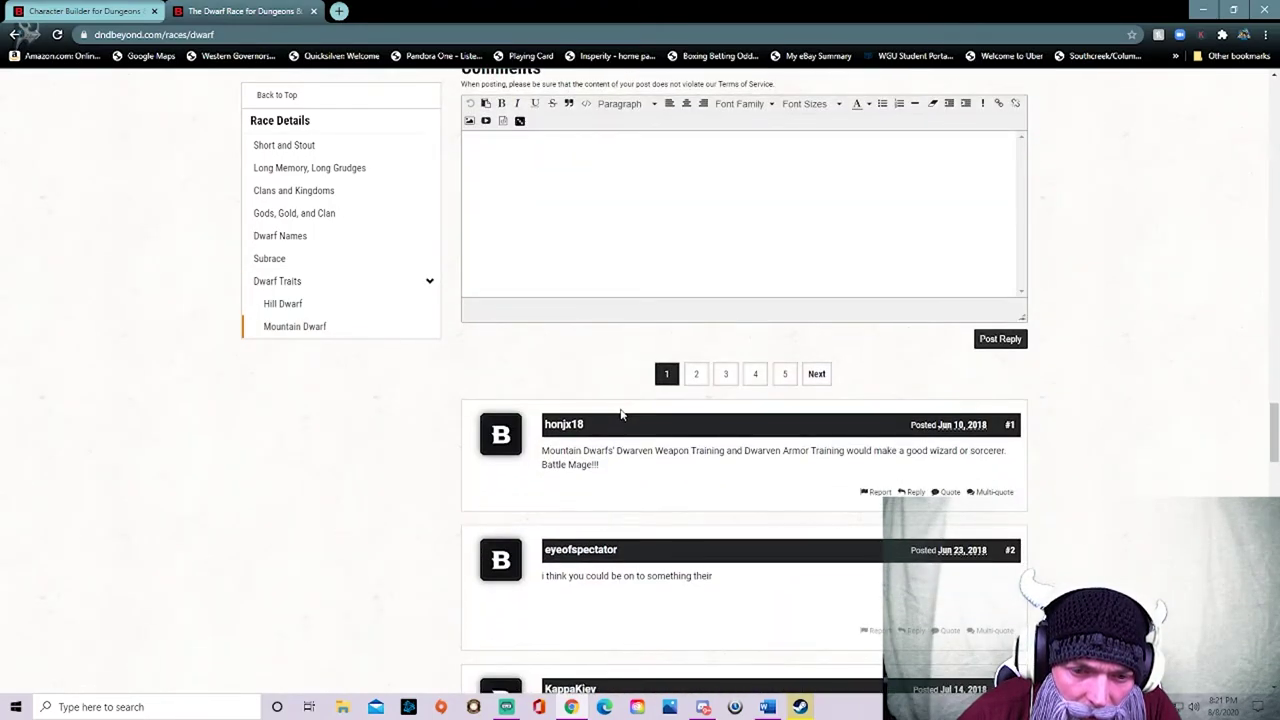
{"action": "scroll", "coordinate": [622, 414], "scroll_direction": "up", "scroll_amount": 10}
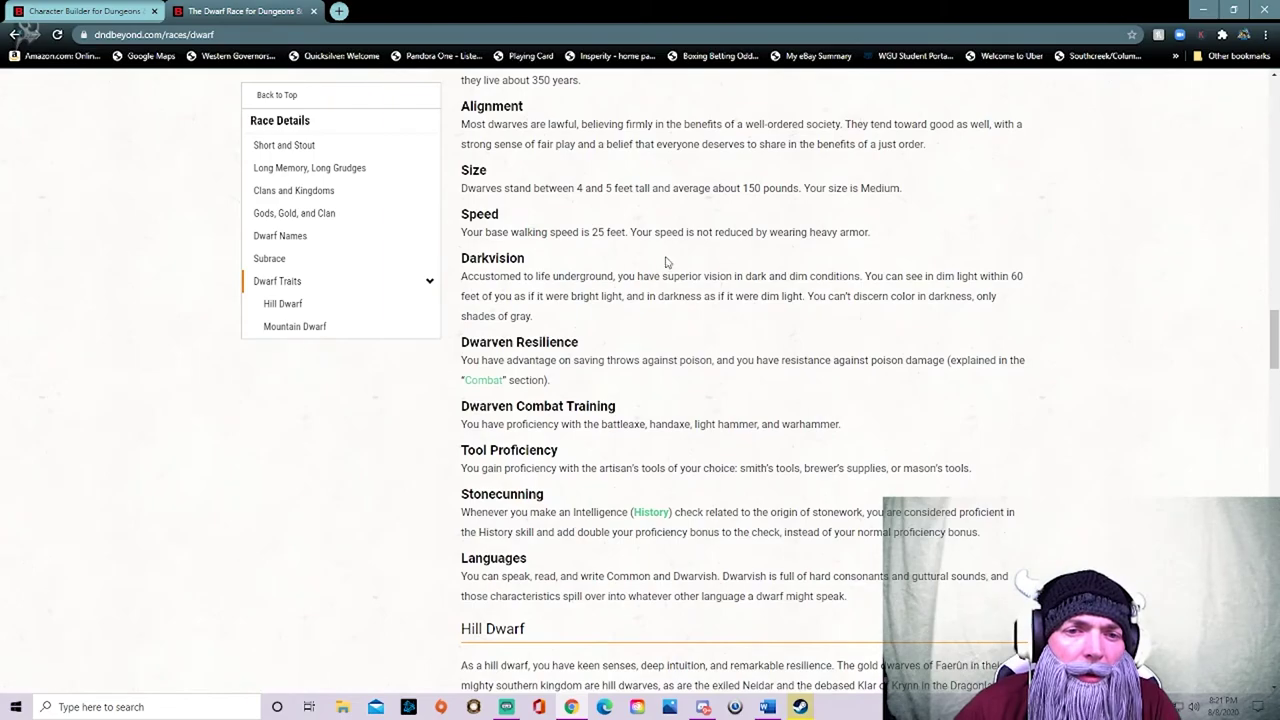
{"action": "left_click", "coordinate": [76, 11]}
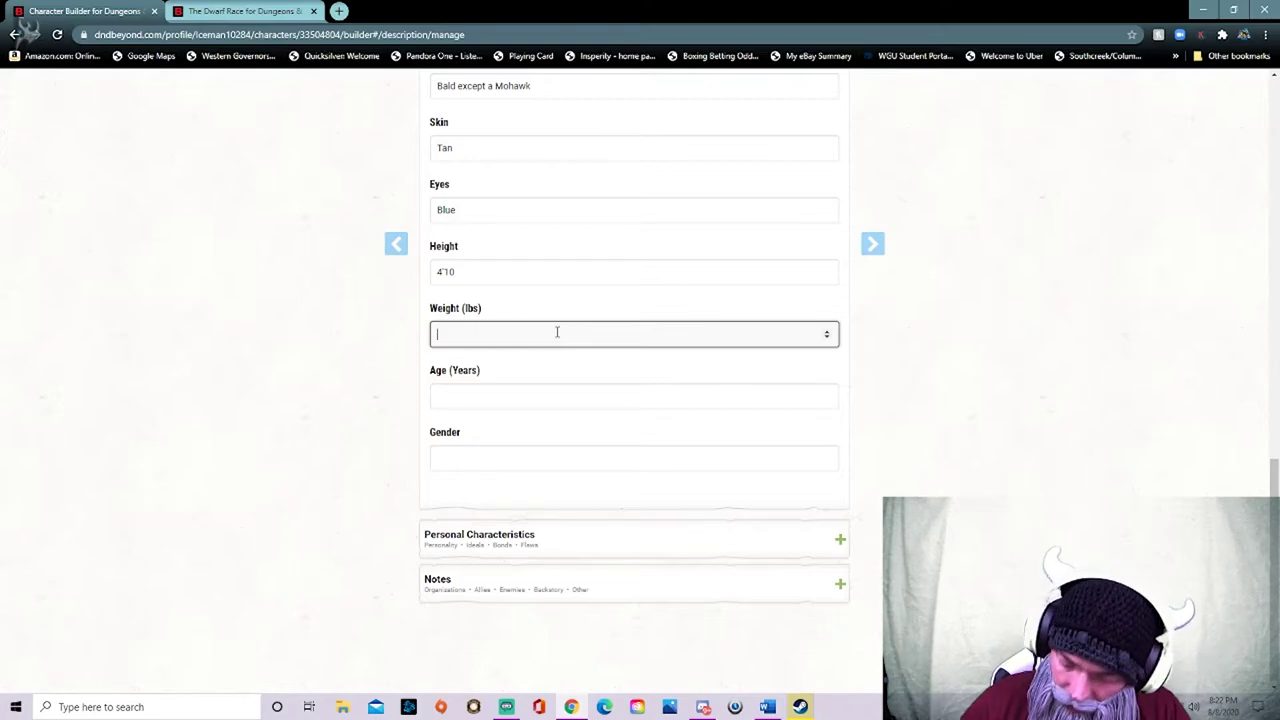
{"action": "type", "text": "250"}
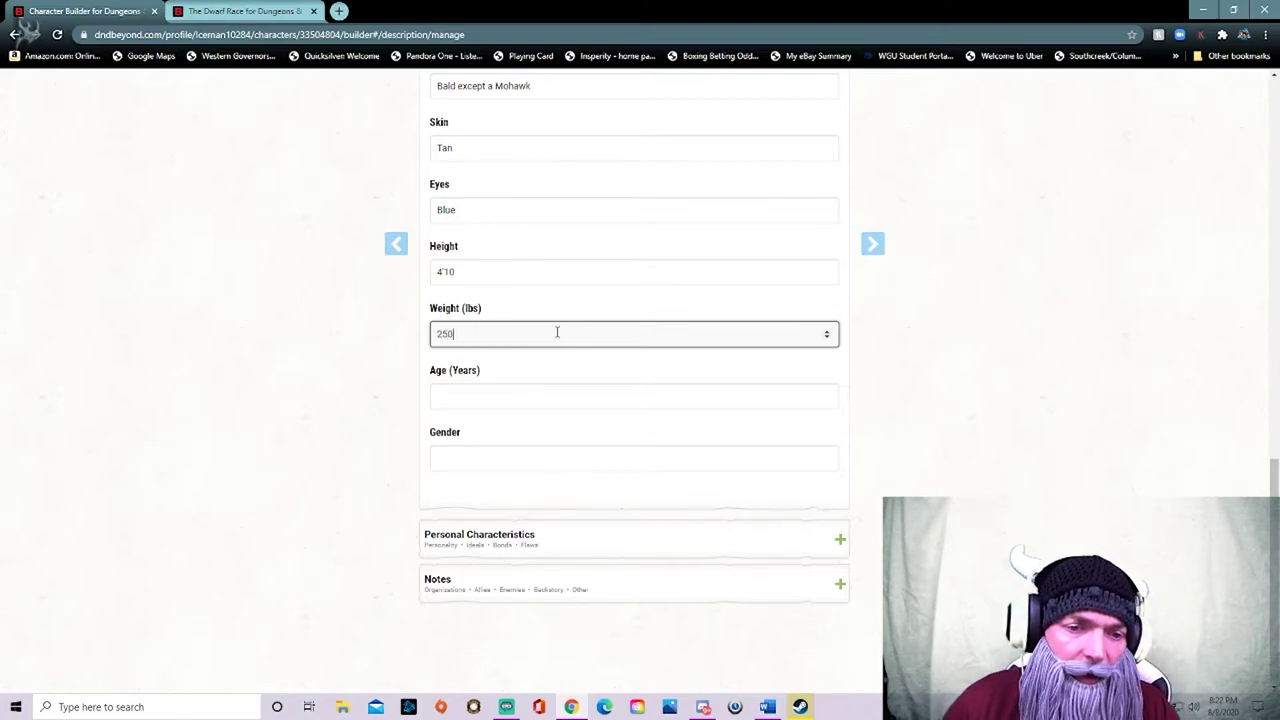
{"action": "key", "text": "Tab"}
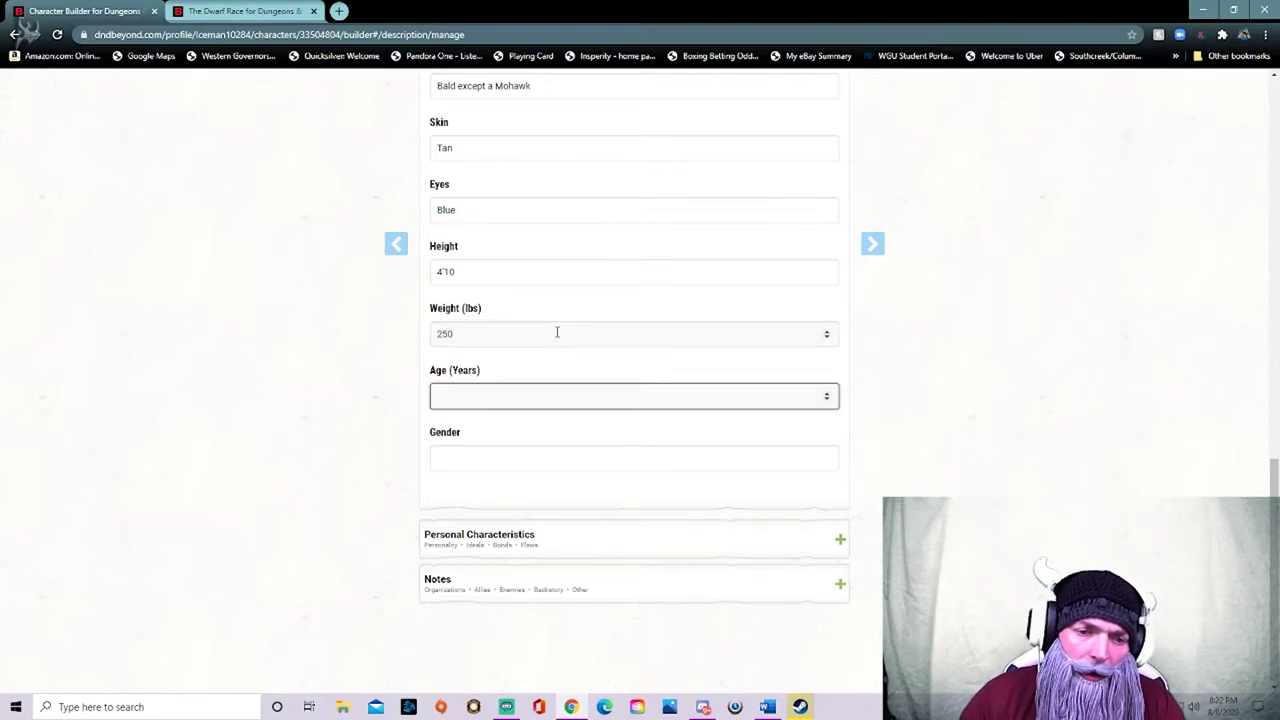
- Check the age entry among the Dwarf Traits on the race page and set the character's age to 30 years
{"action": "key", "text": "ctrl+Tab"}
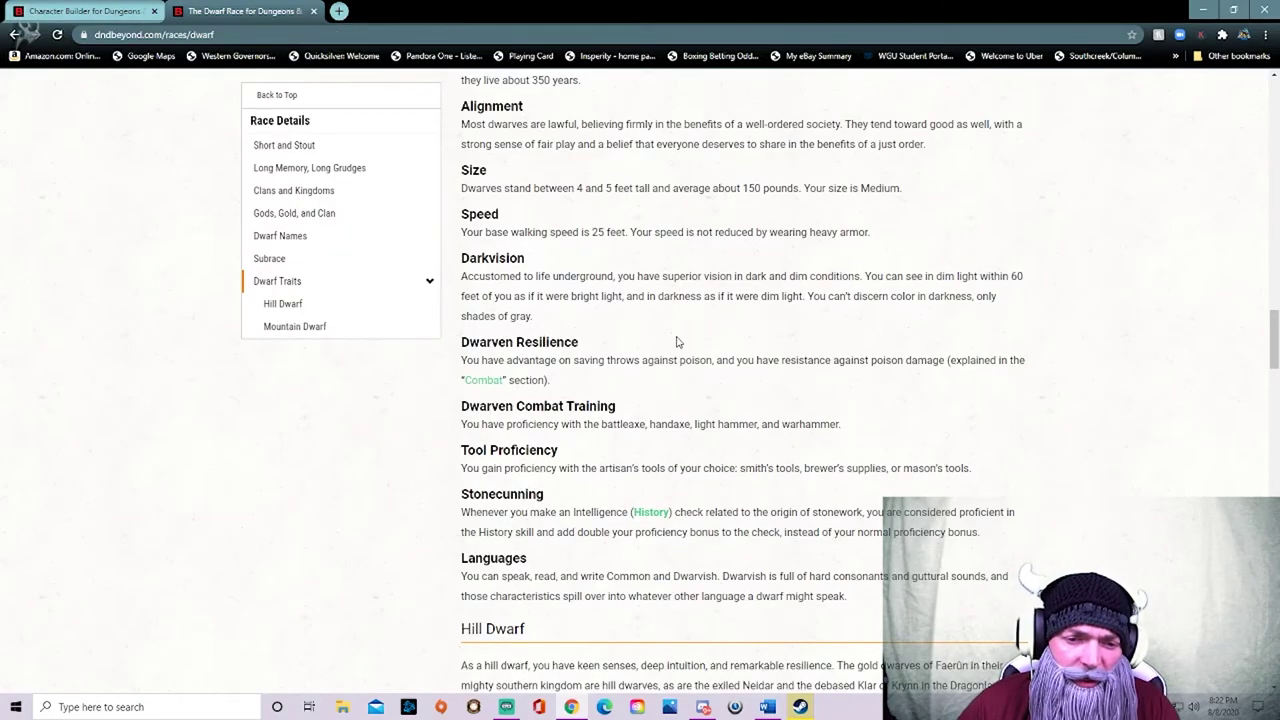
{"action": "scroll", "coordinate": [714, 369], "scroll_direction": "up", "scroll_amount": 3}
{"action": "left_click_drag", "start_coordinate": [582, 482], "coordinate": [466, 460]}
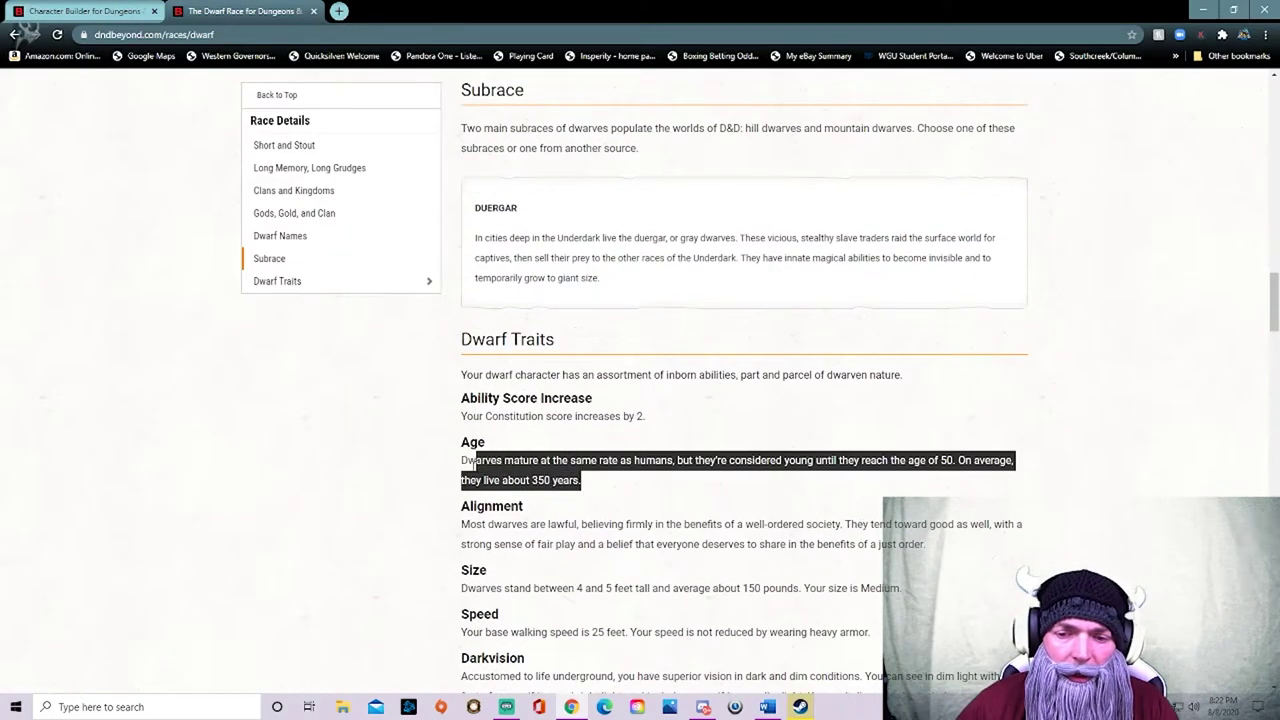
{"action": "left_click", "coordinate": [878, 490]}
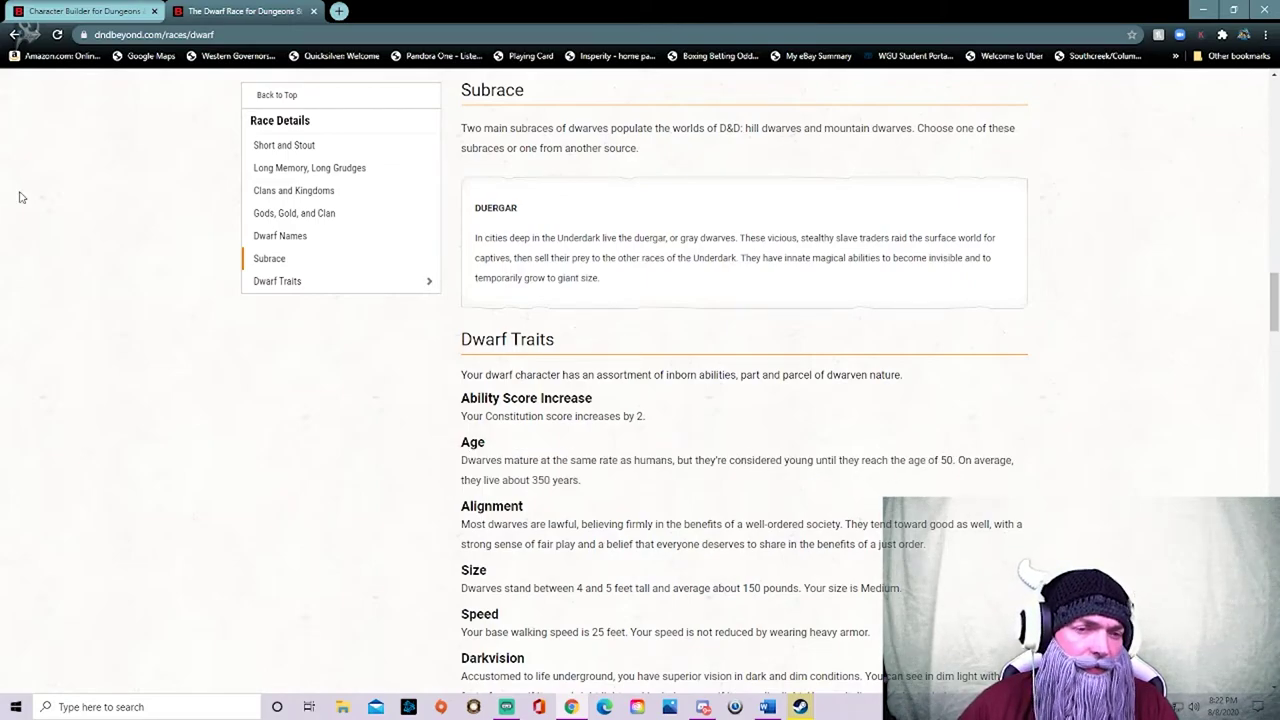
{"action": "left_click", "coordinate": [88, 12]}
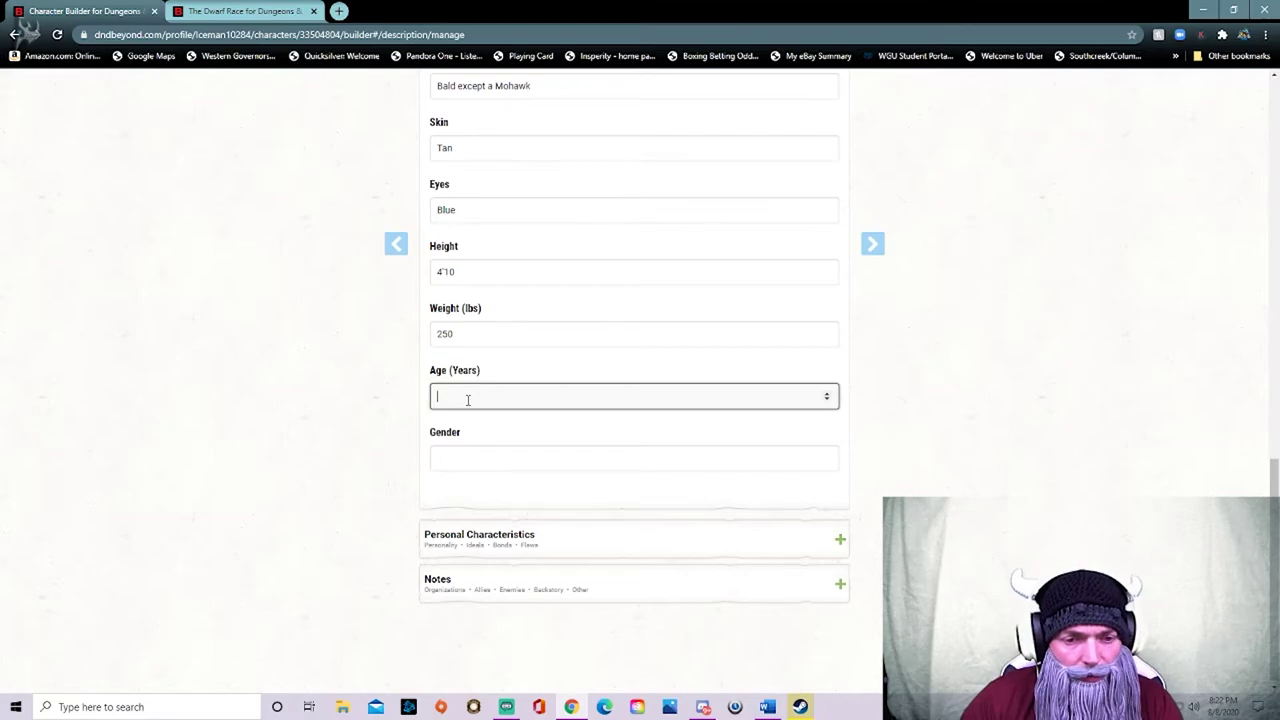
{"action": "type", "text": "30"}
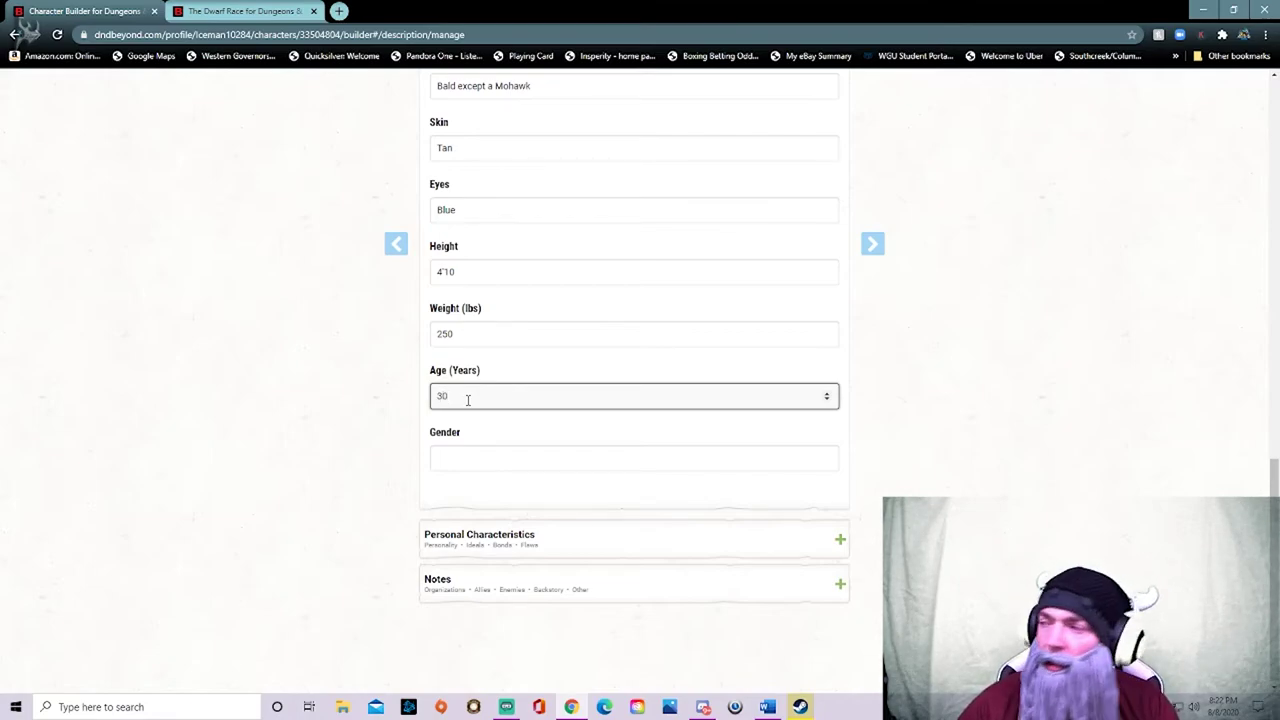
- Set the character's gender to Male, correcting the capitalization
{"action": "left_click", "coordinate": [476, 455]}
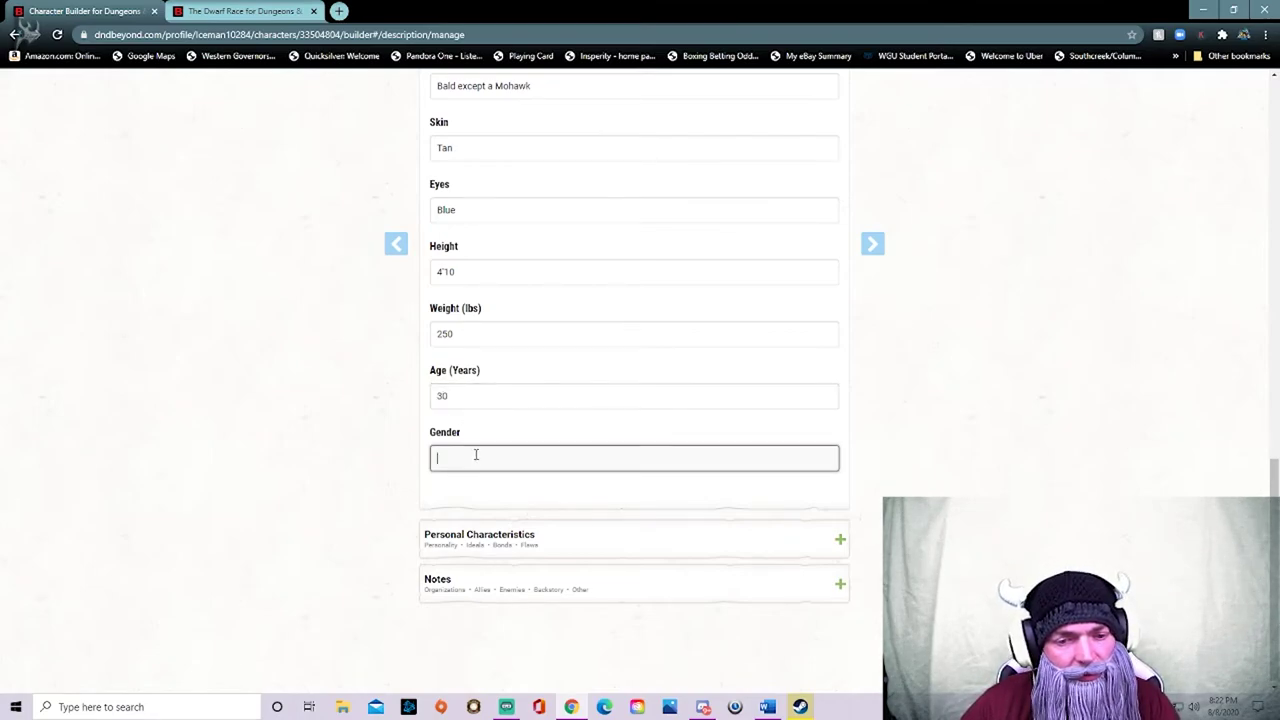
{"action": "type", "text": "mALE"}
{"action": "key", "text": "BackSpace"}
{"action": "key", "text": "BackSpace"}
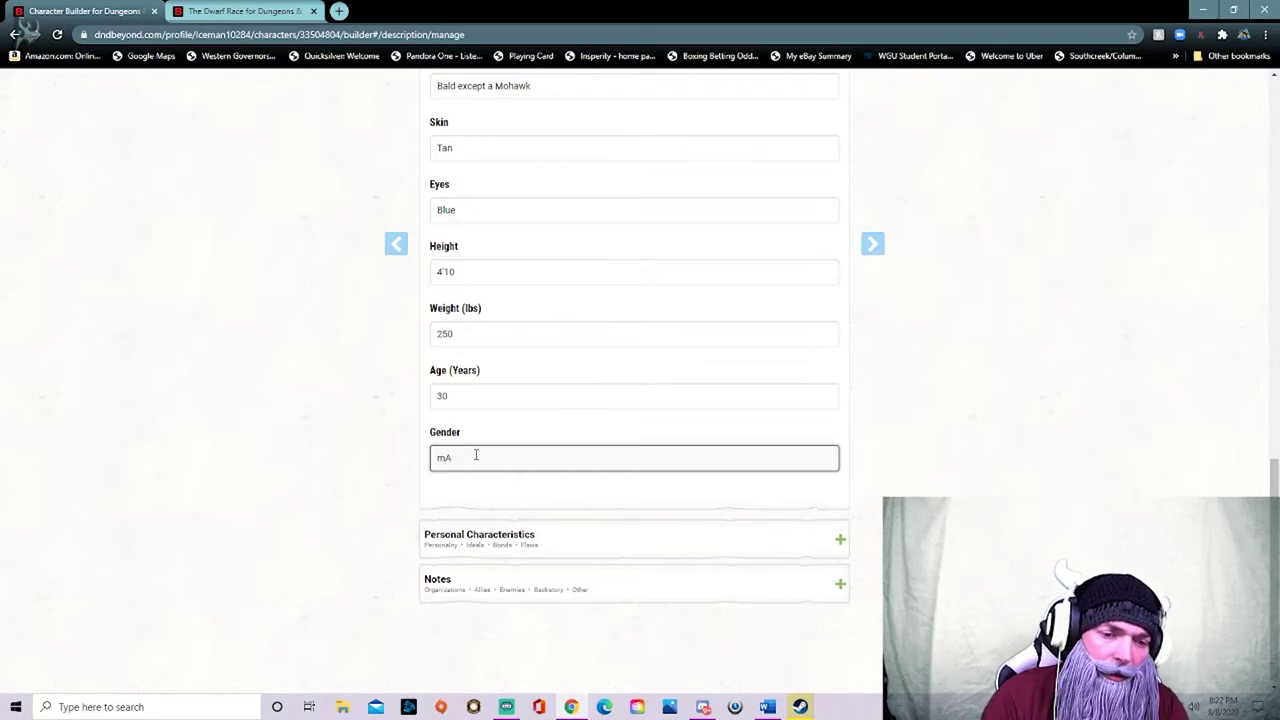
{"action": "key", "text": "BackSpace"}
{"action": "type", "text": "Male"}
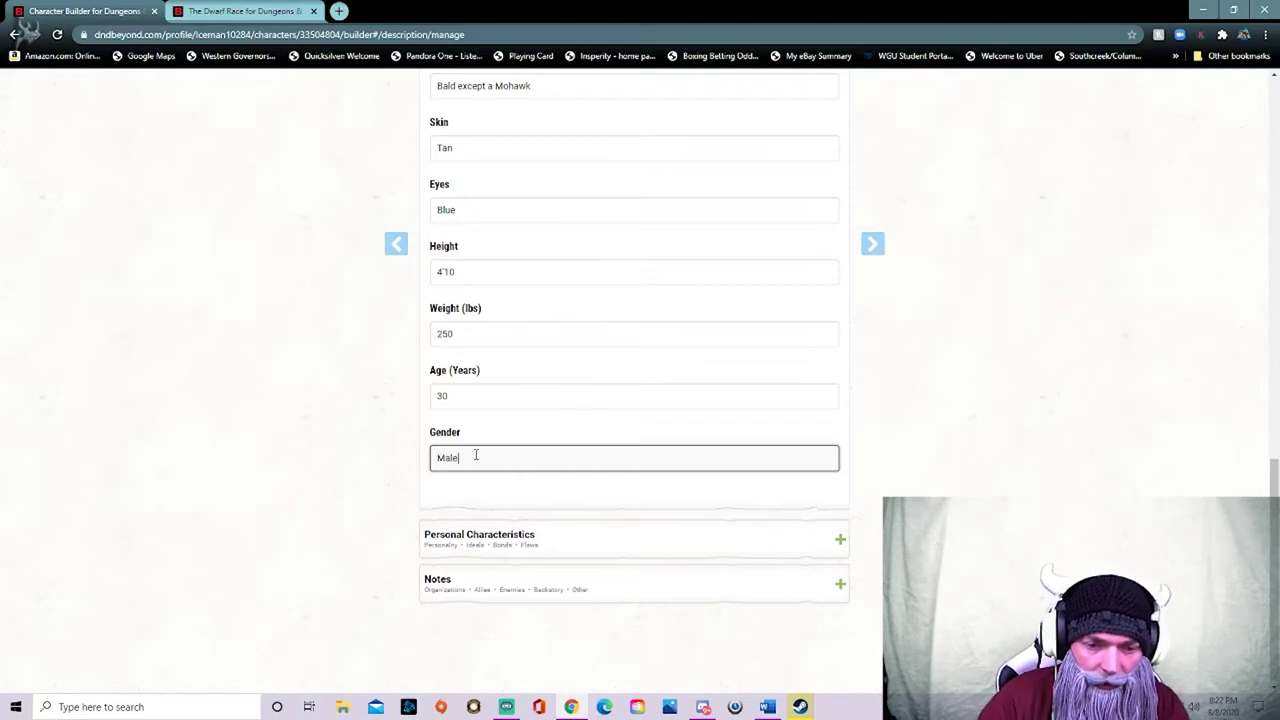
{"action": "key", "text": "Tab"}
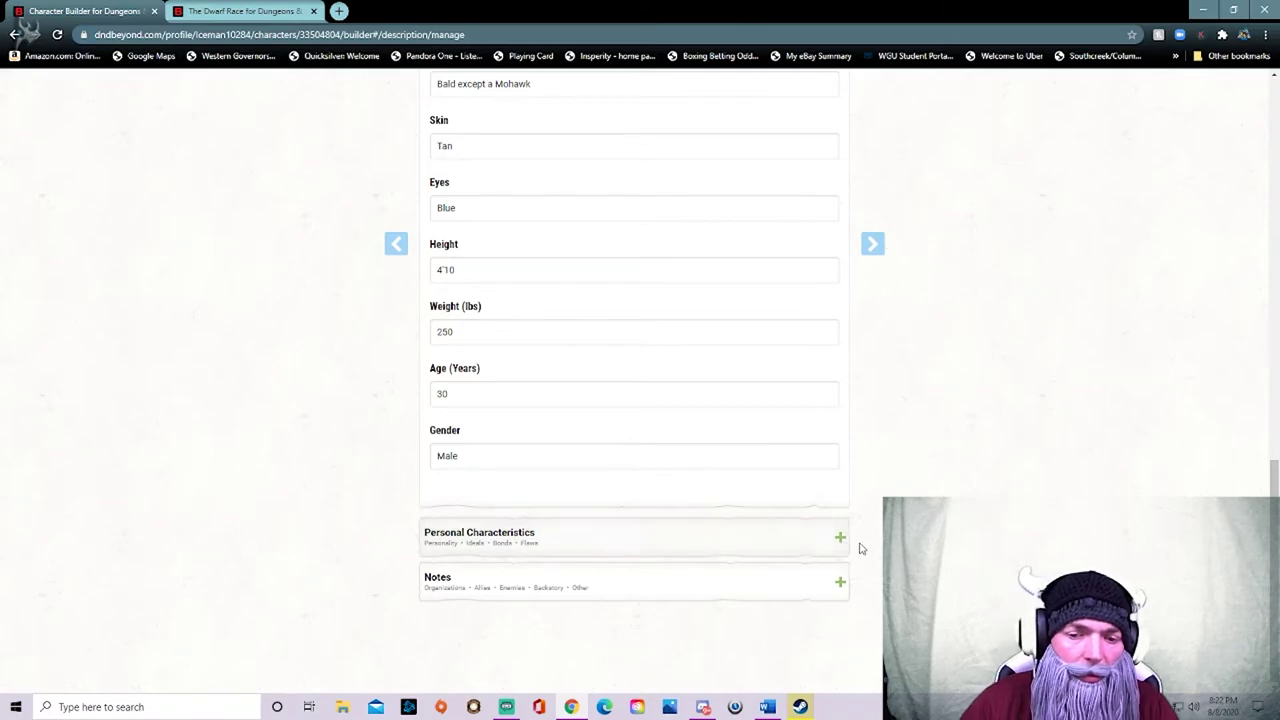
- Expand Personal Characteristics and view the suggestions for personality traits and ideals, closing each dialog without adding an entry
{"action": "left_click", "coordinate": [837, 541]}
{"action": "scroll", "coordinate": [697, 378], "scroll_direction": "down", "scroll_amount": 2}
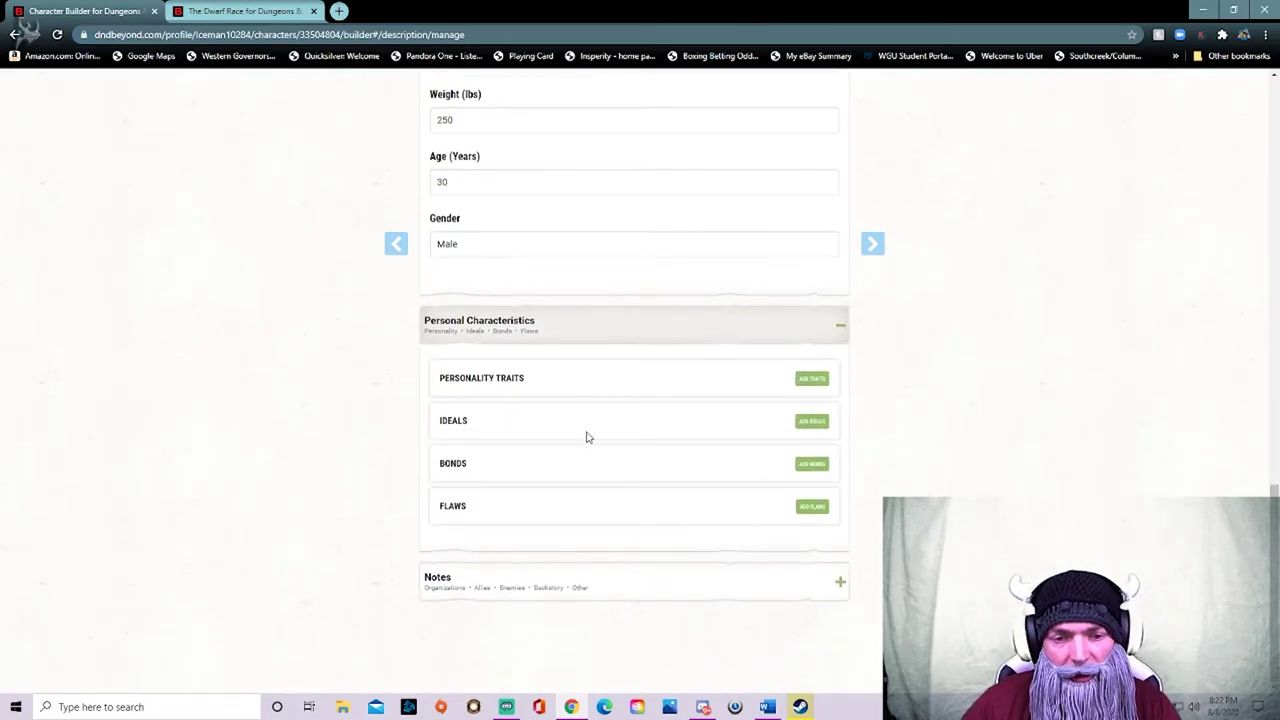
{"action": "left_click", "coordinate": [811, 379]}
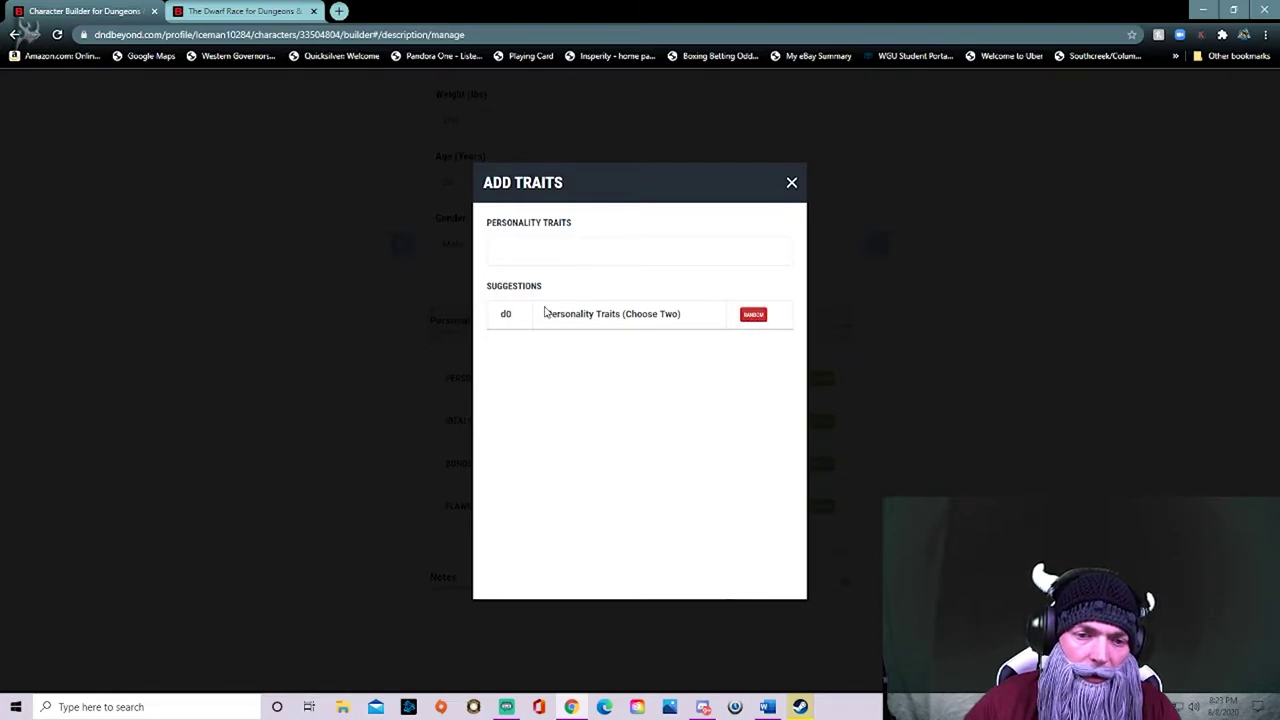
{"action": "left_click_drag", "start_coordinate": [586, 316], "coordinate": [772, 331]}
{"action": "left_click", "coordinate": [651, 252]}
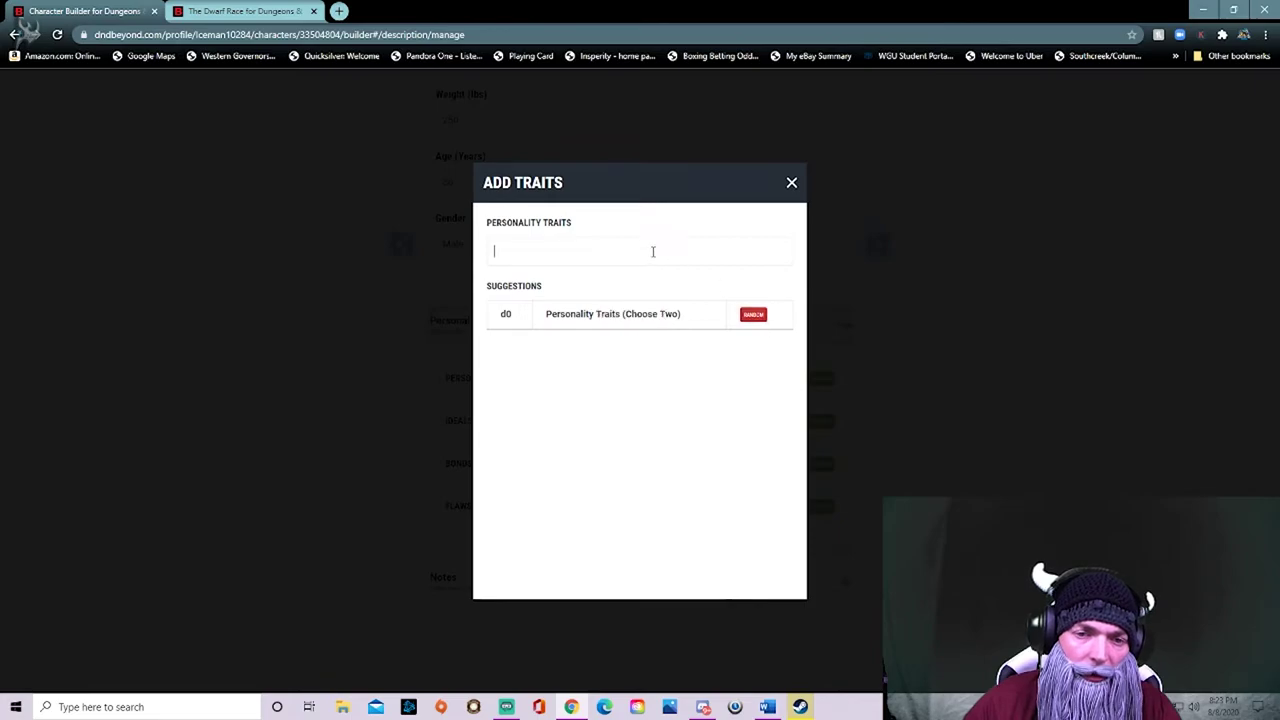
{"action": "left_click", "coordinate": [792, 185]}
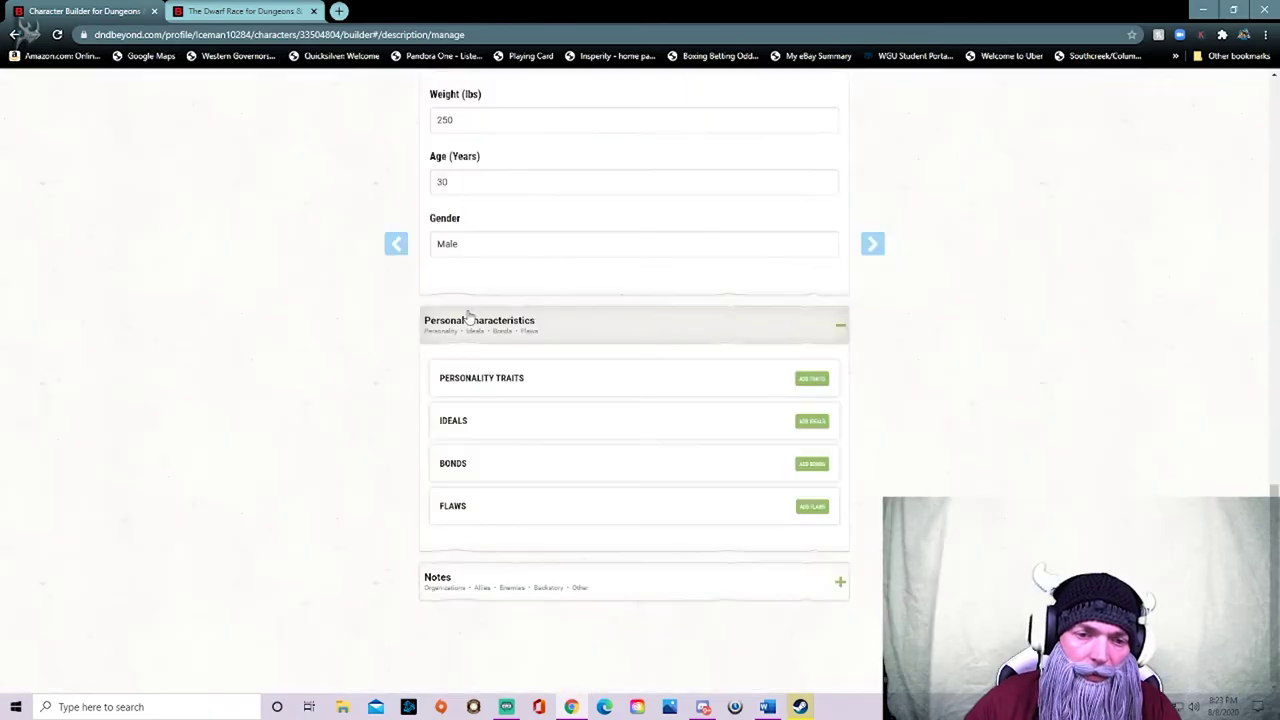
{"action": "left_click", "coordinate": [812, 422]}
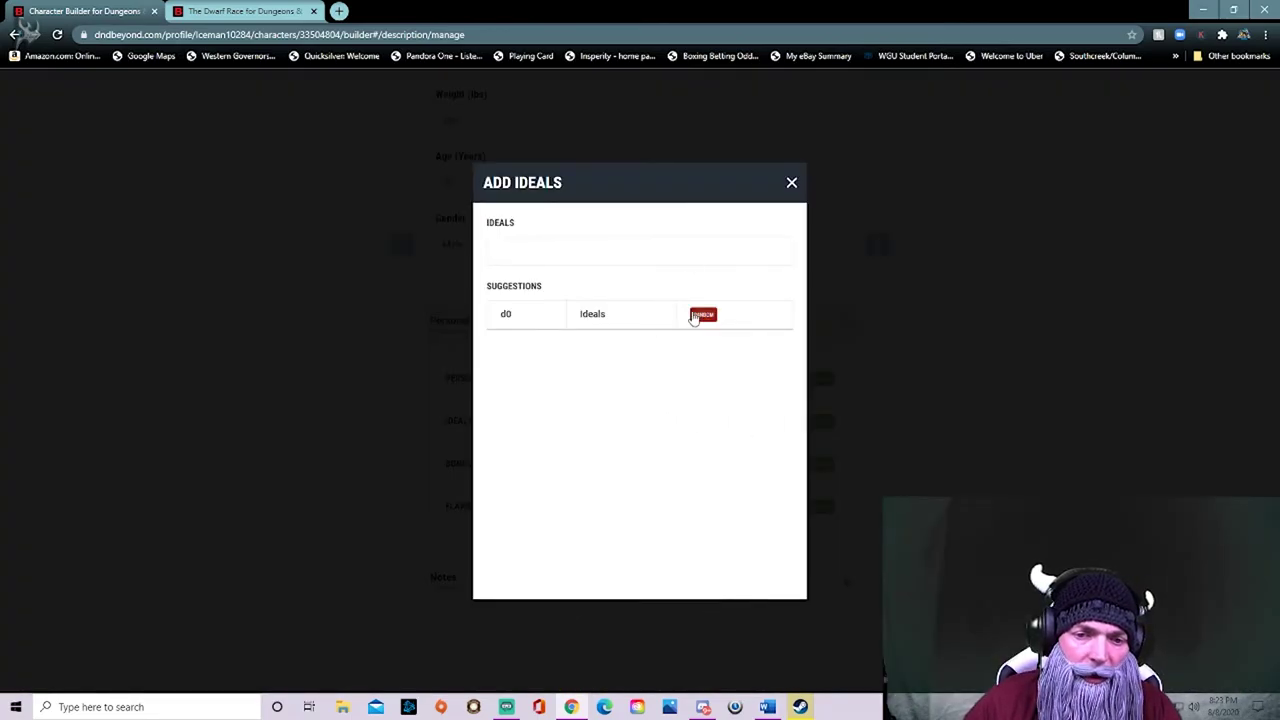
{"action": "left_click", "coordinate": [792, 183]}
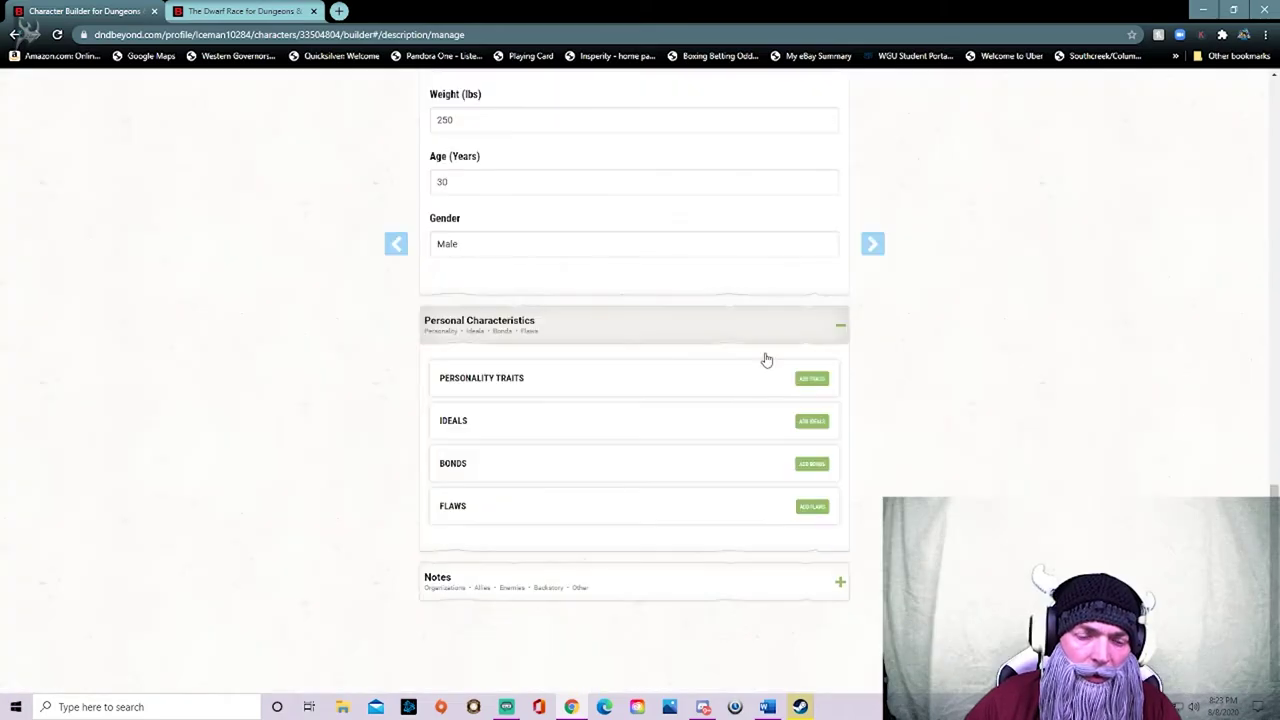
- Add the personality trait "Gruff, and taciturn, I don't like the indoors" to the character's Personal Characteristics
{"action": "scroll", "coordinate": [725, 445], "scroll_direction": "up", "scroll_amount": 3}
{"action": "scroll", "coordinate": [725, 445], "scroll_direction": "up", "scroll_amount": 6}
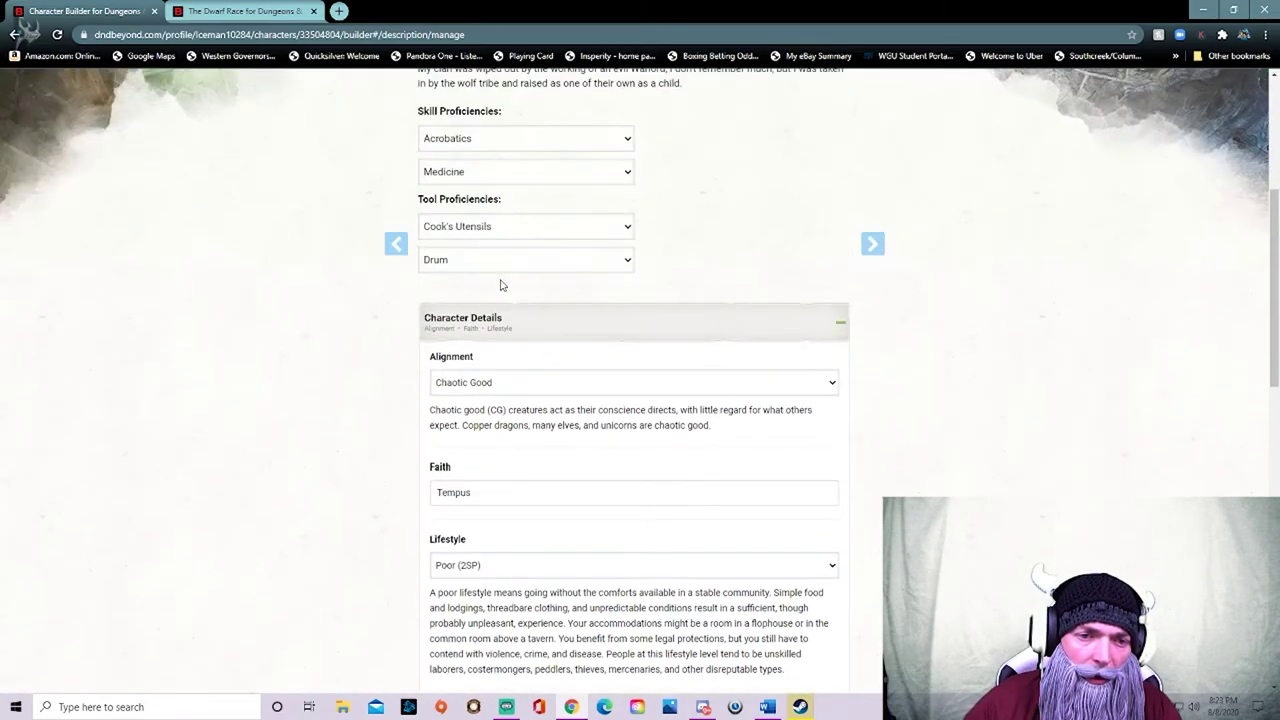
{"action": "scroll", "coordinate": [480, 222], "scroll_direction": "up", "scroll_amount": 3}
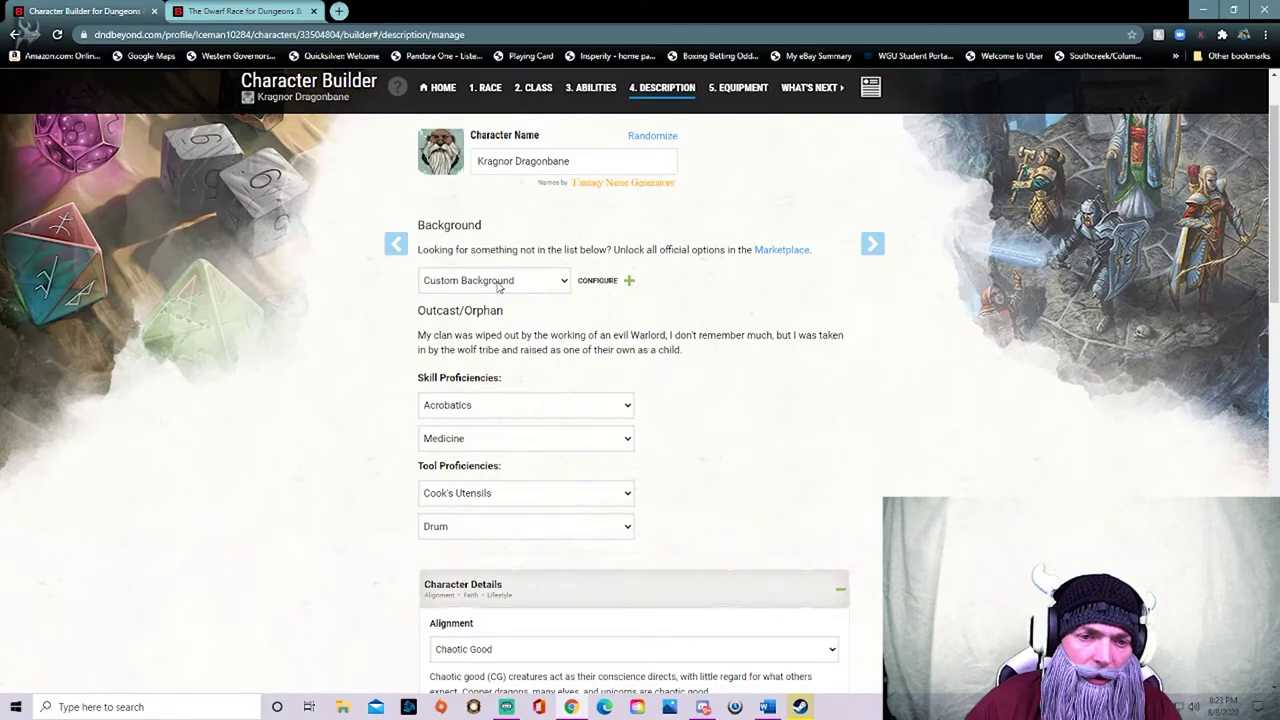
{"action": "scroll", "coordinate": [710, 392], "scroll_direction": "down", "scroll_amount": 10}
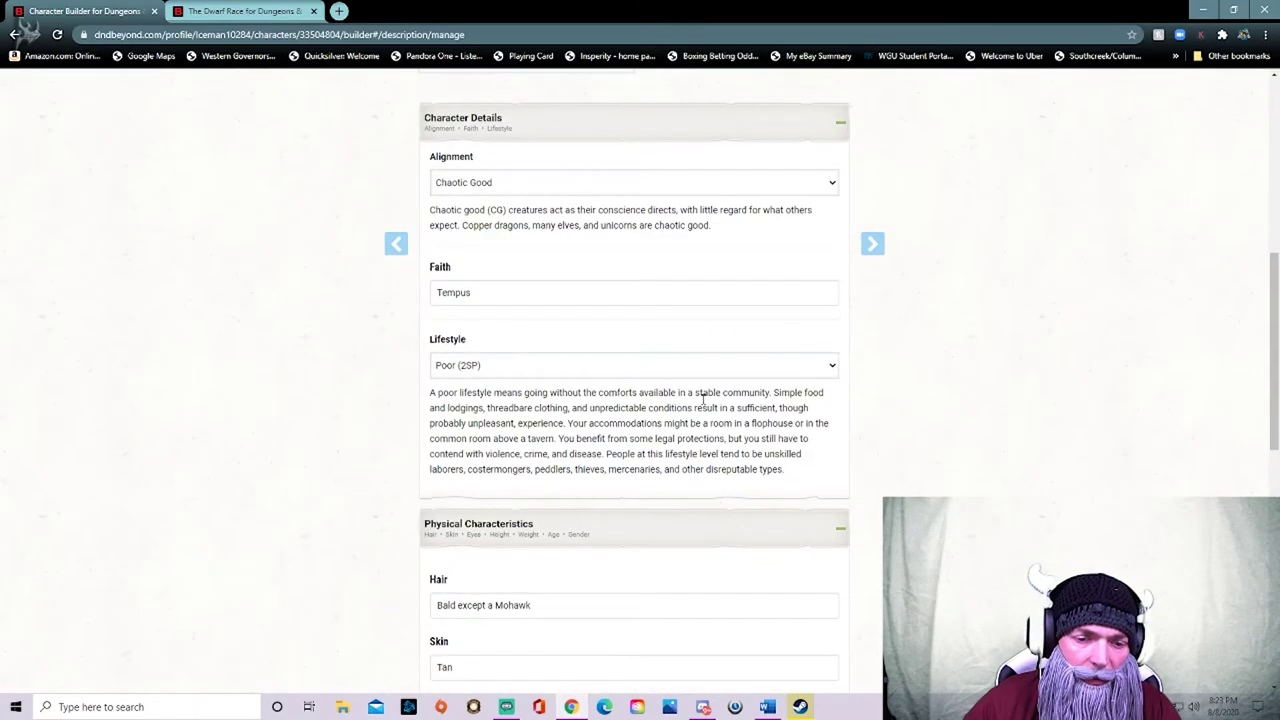
{"action": "scroll", "coordinate": [702, 400], "scroll_direction": "down", "scroll_amount": 3}
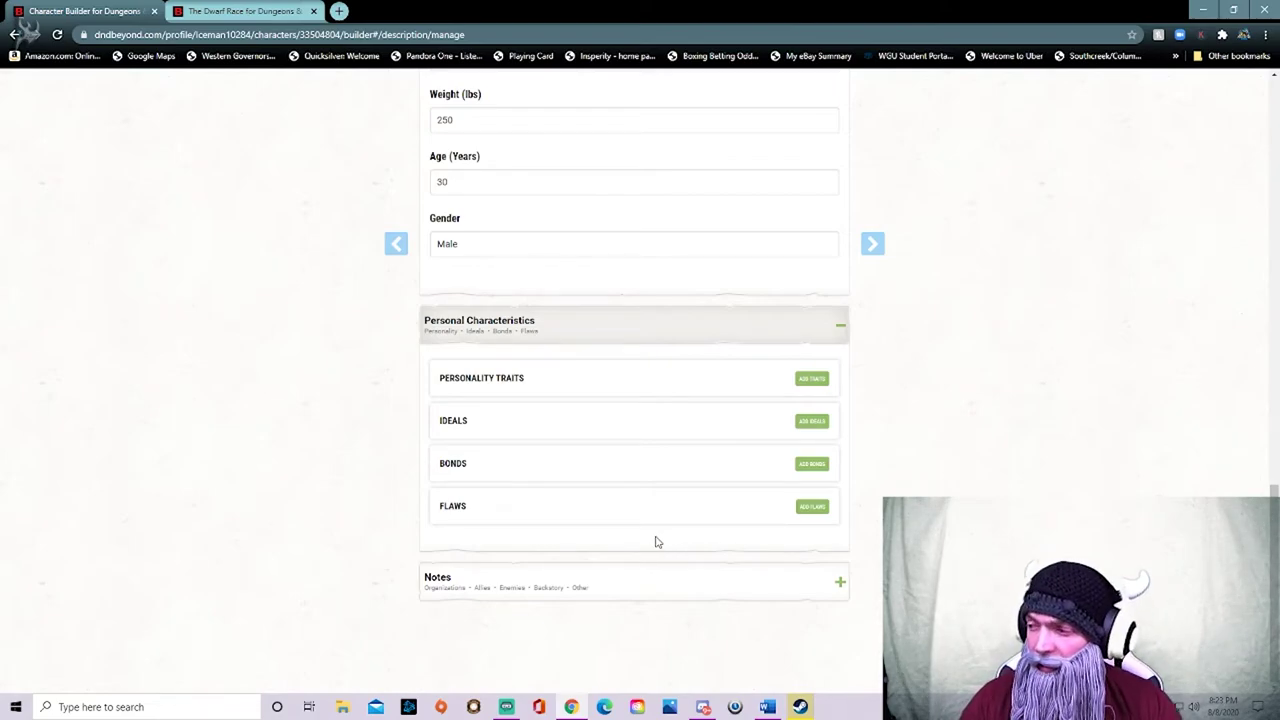
{"action": "left_click", "coordinate": [808, 380]}
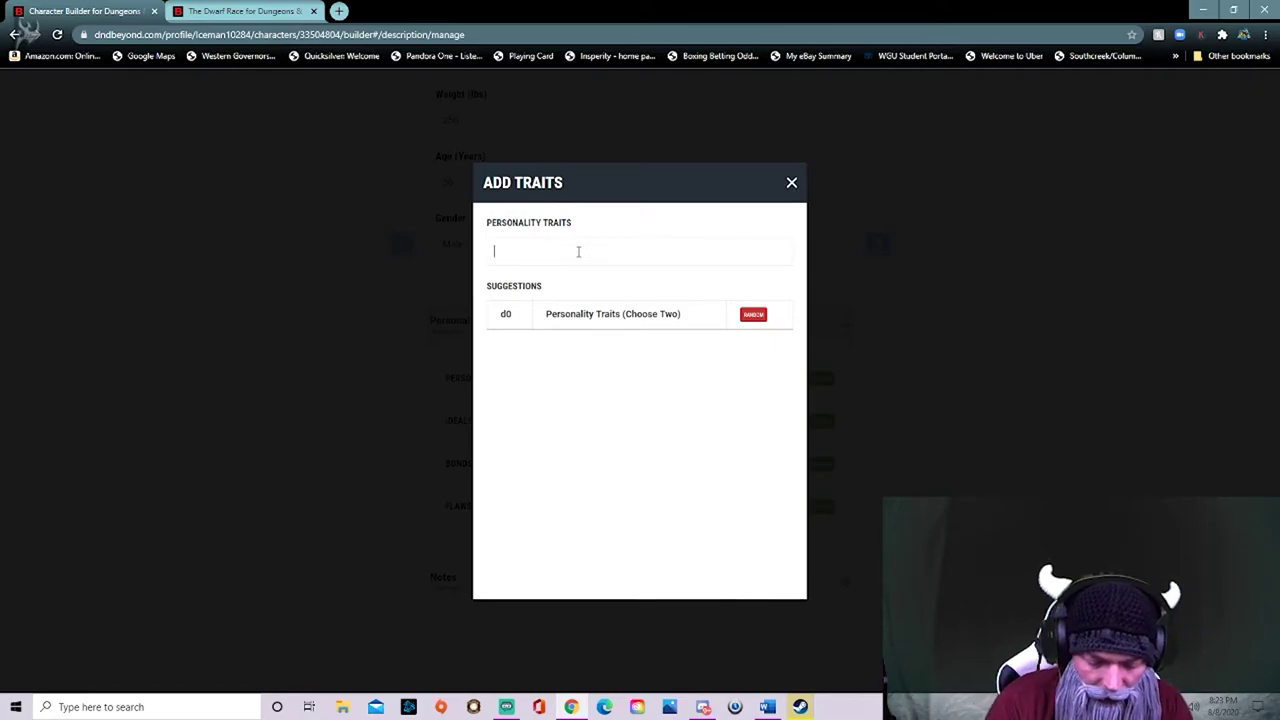
{"action": "type", "text": "Gruff"}
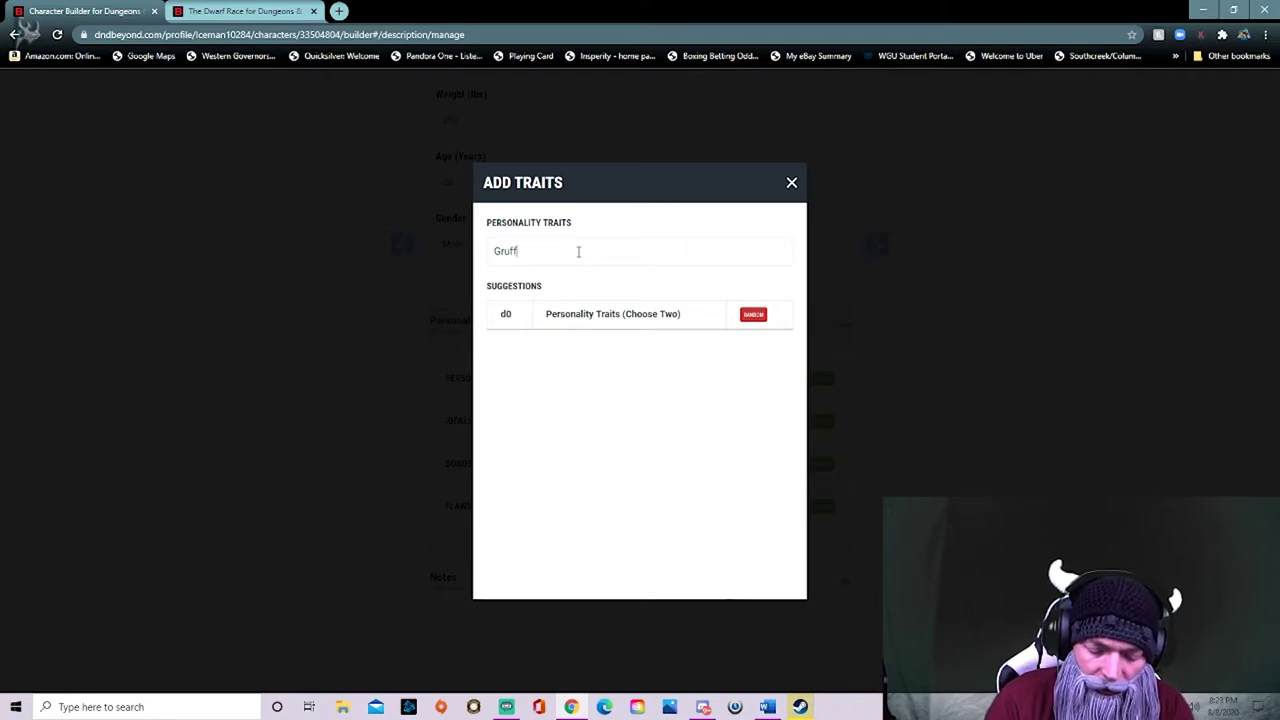
{"action": "type", "text": ", and tac"}
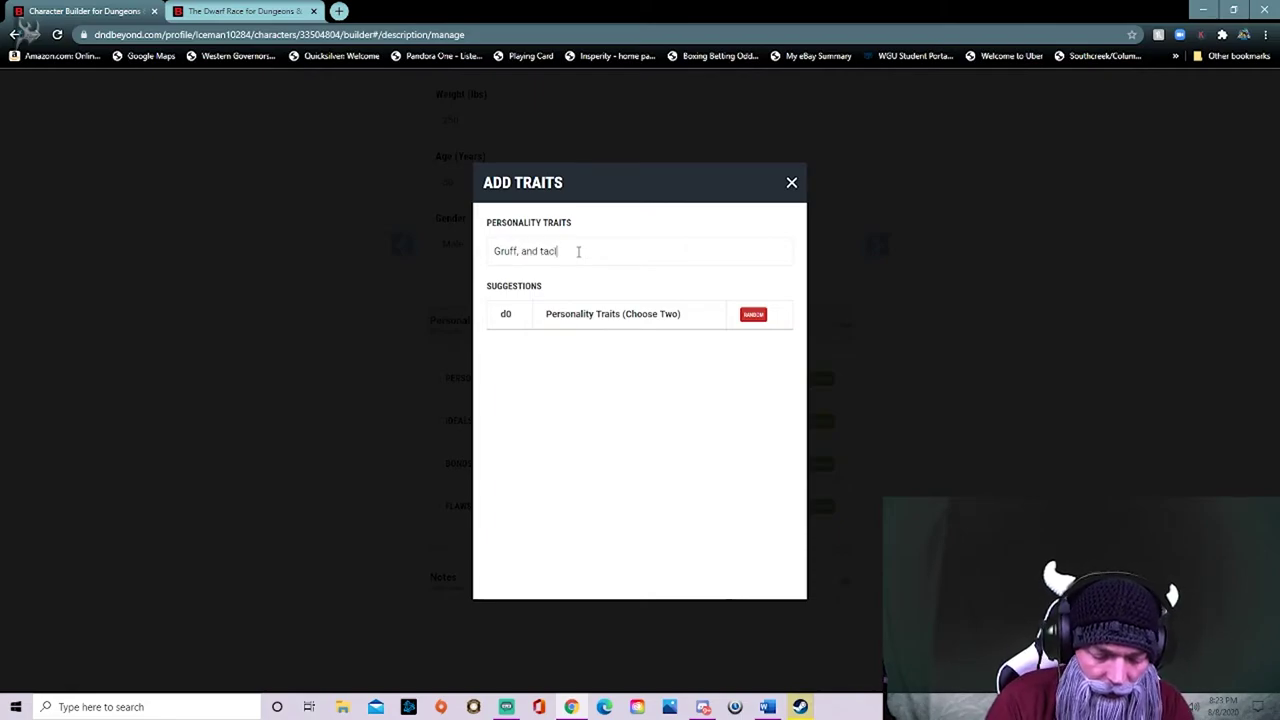
{"action": "type", "text": "iturn"}
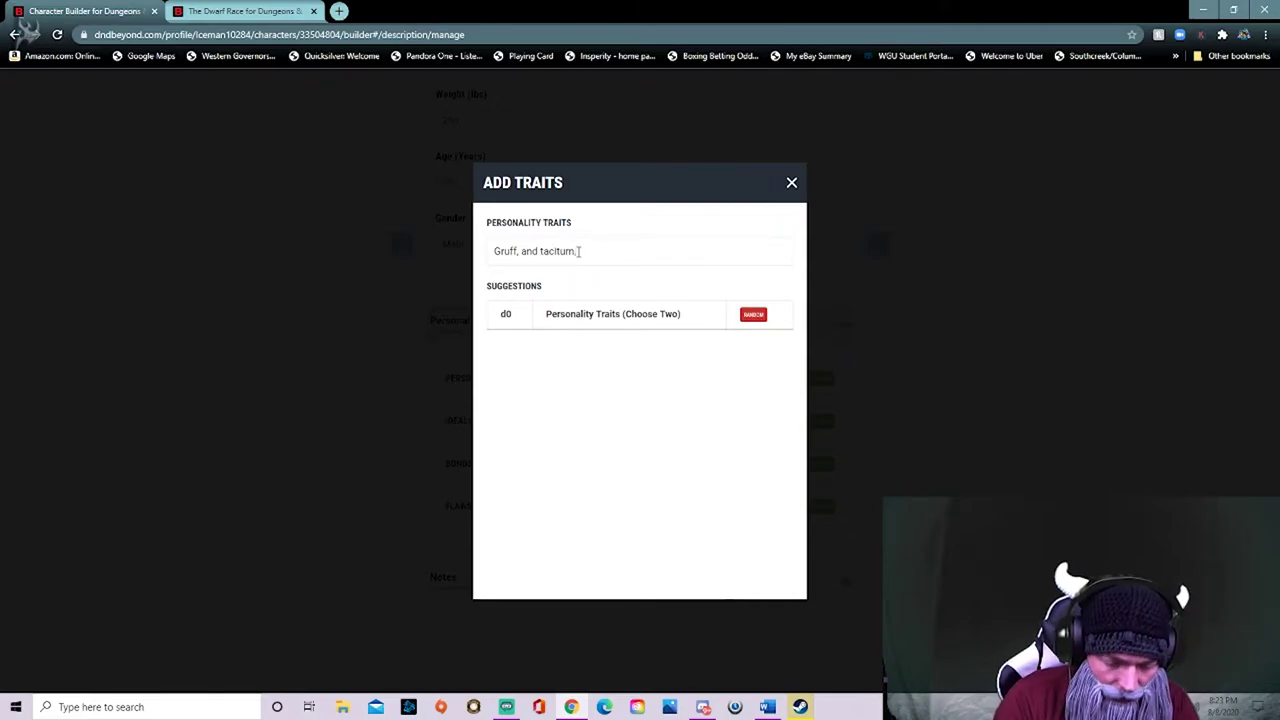
{"action": "type", "text": ". I don't like "}
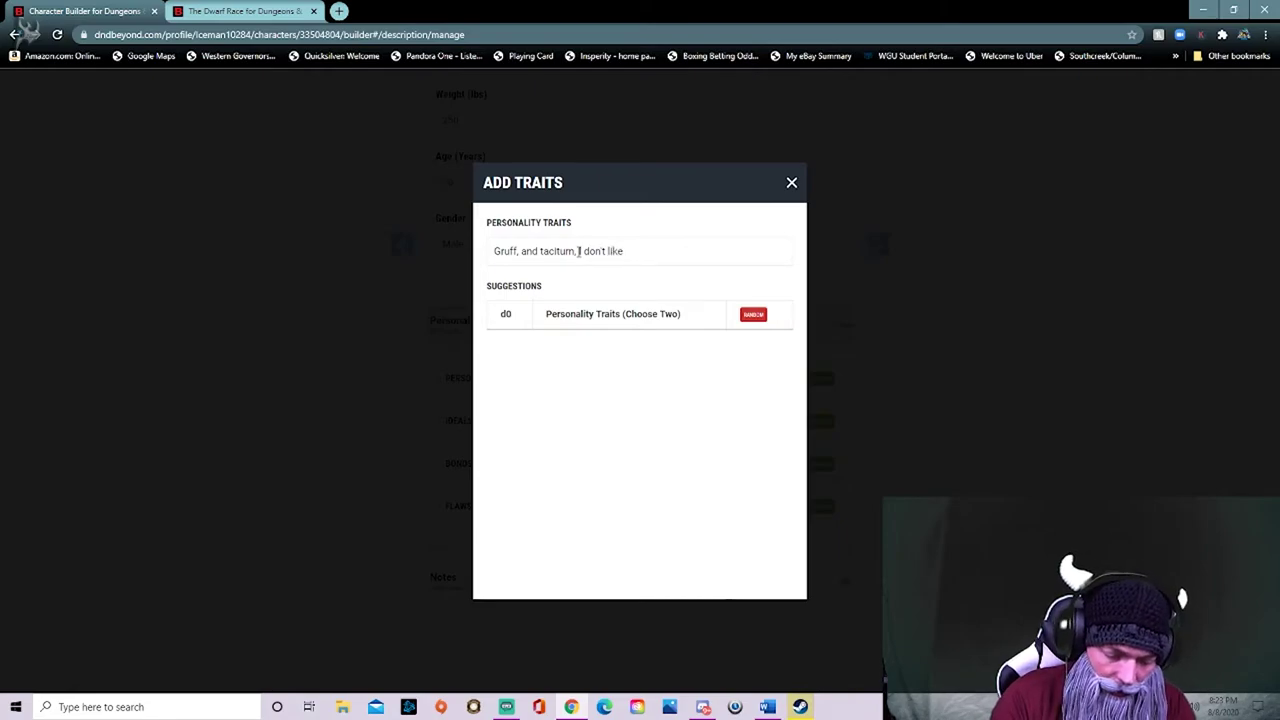
{"action": "type", "text": "the indooras"}
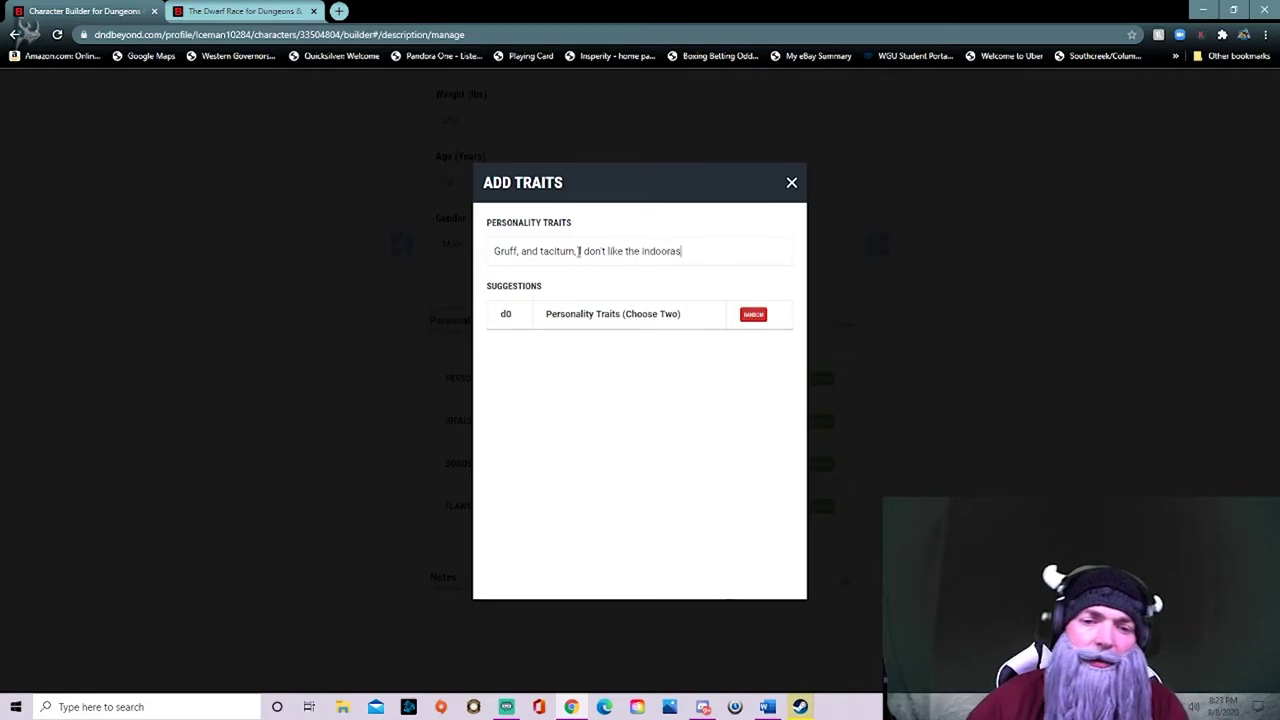
{"action": "key", "text": "BackSpace"}
{"action": "key", "text": "BackSpace"}
{"action": "type", "text": "s"}
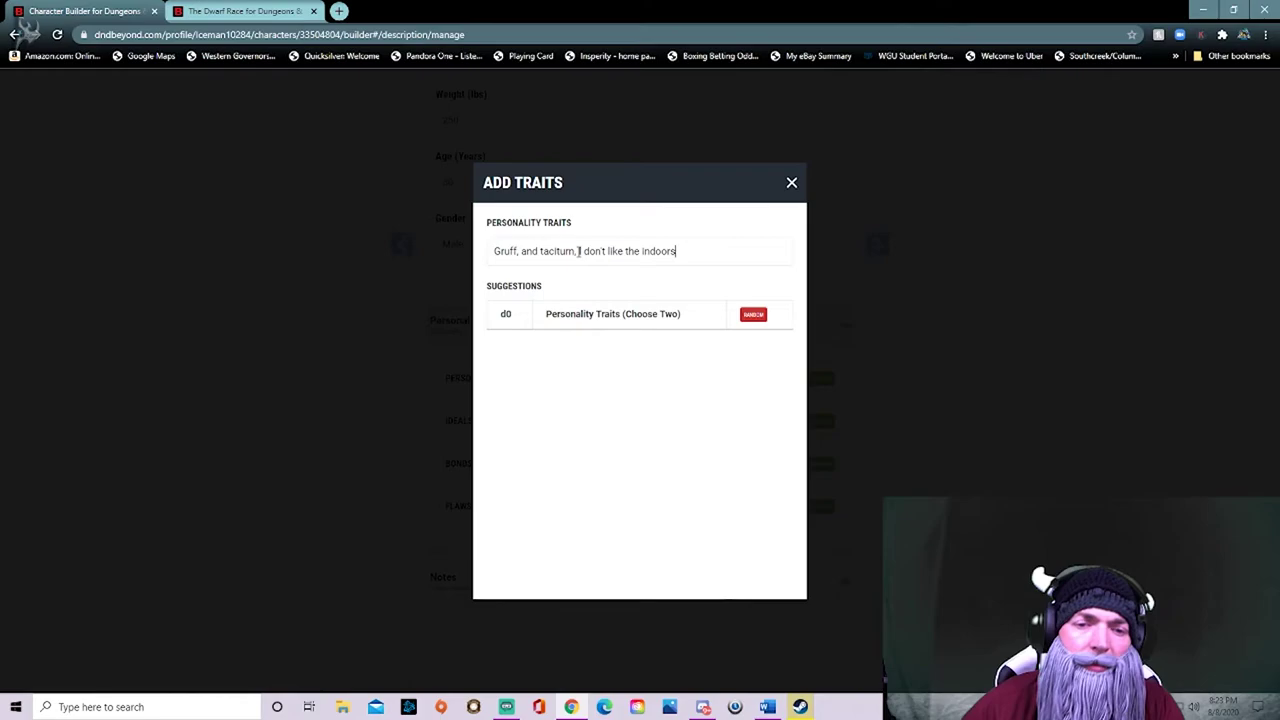
{"action": "left_click", "coordinate": [791, 183]}
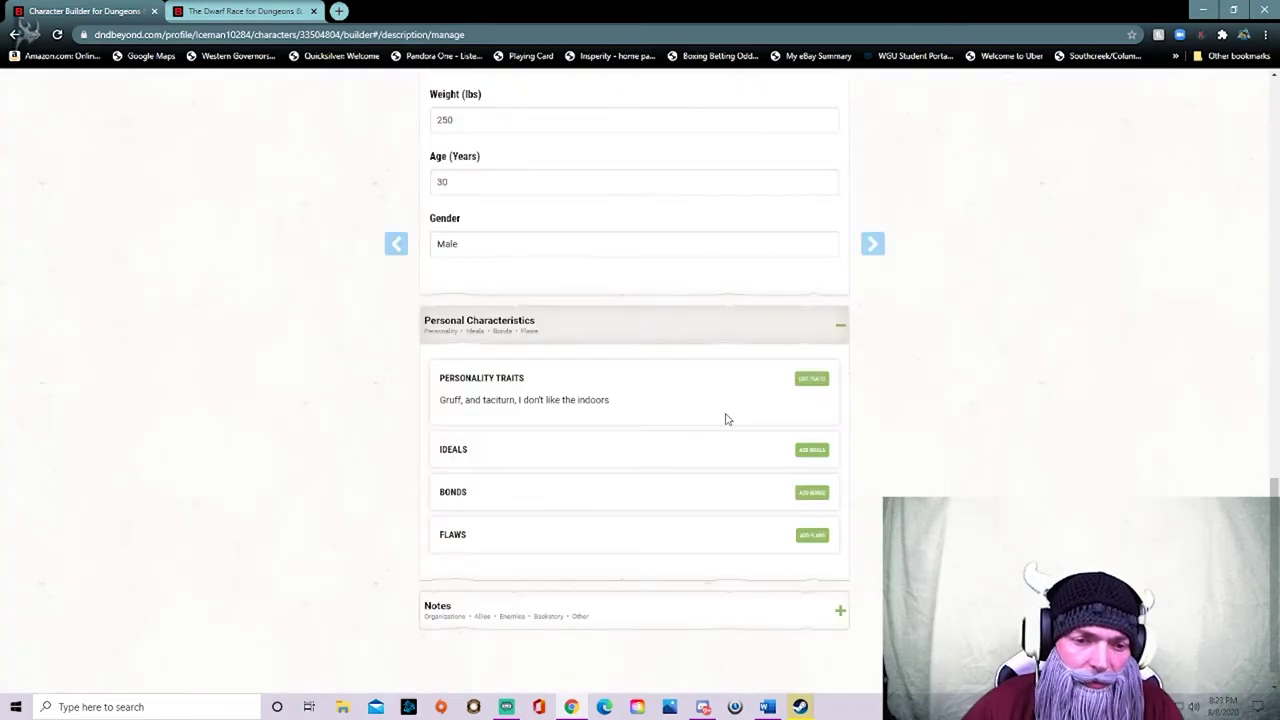
- Add the ideal "Strength is gained through dedication, I believe people should work to overcome their weaknesses", correcting the misspelled "their"
{"action": "left_click", "coordinate": [812, 450]}
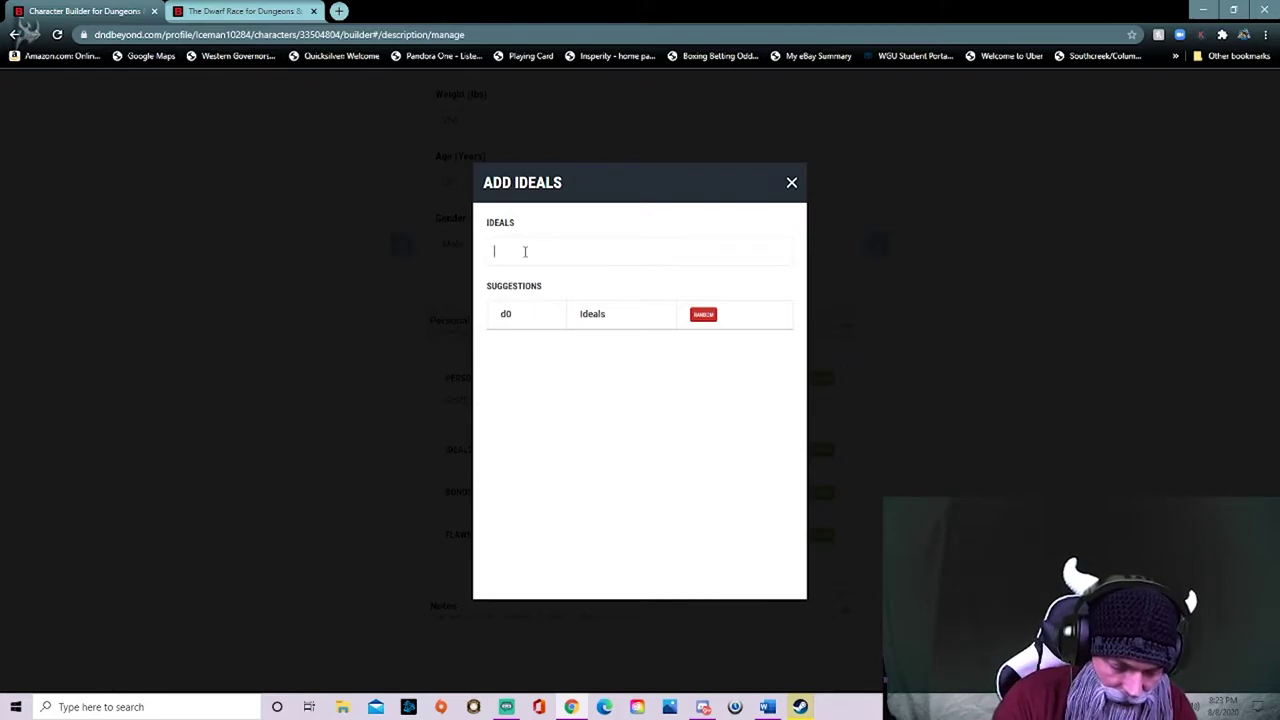
{"action": "type", "text": "Strength"}
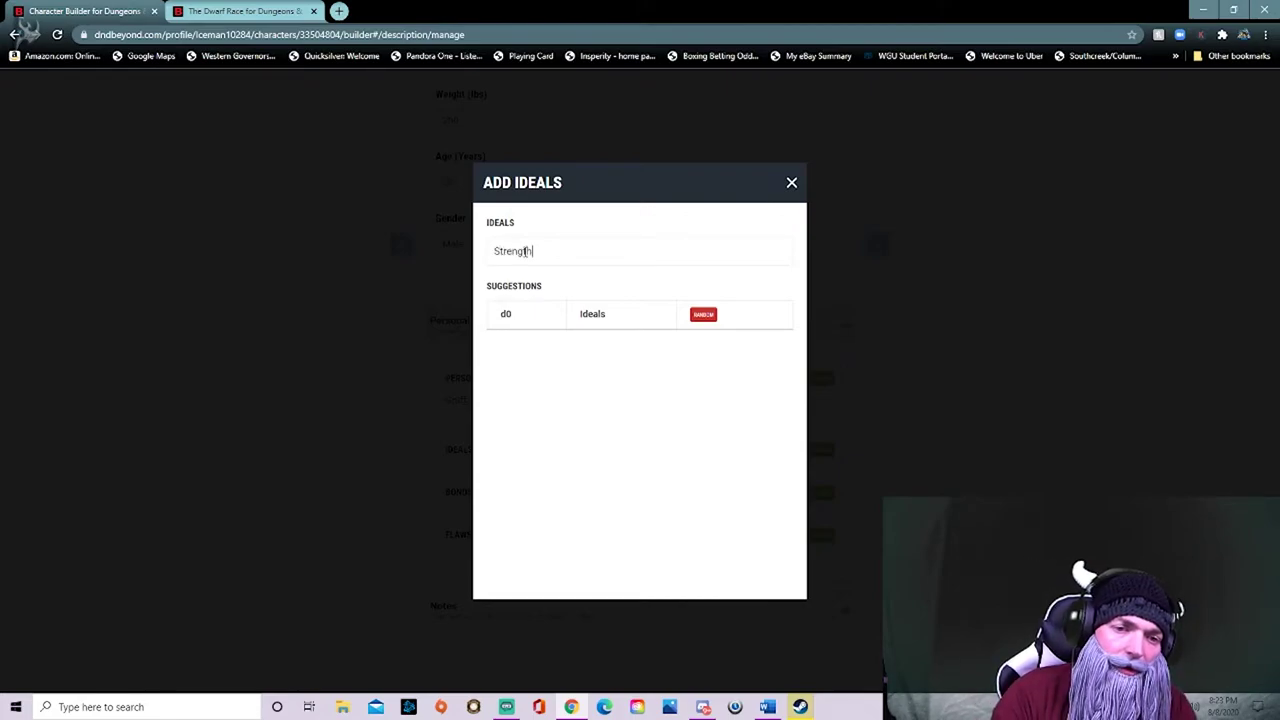
{"action": "type", "text": " is ga"}
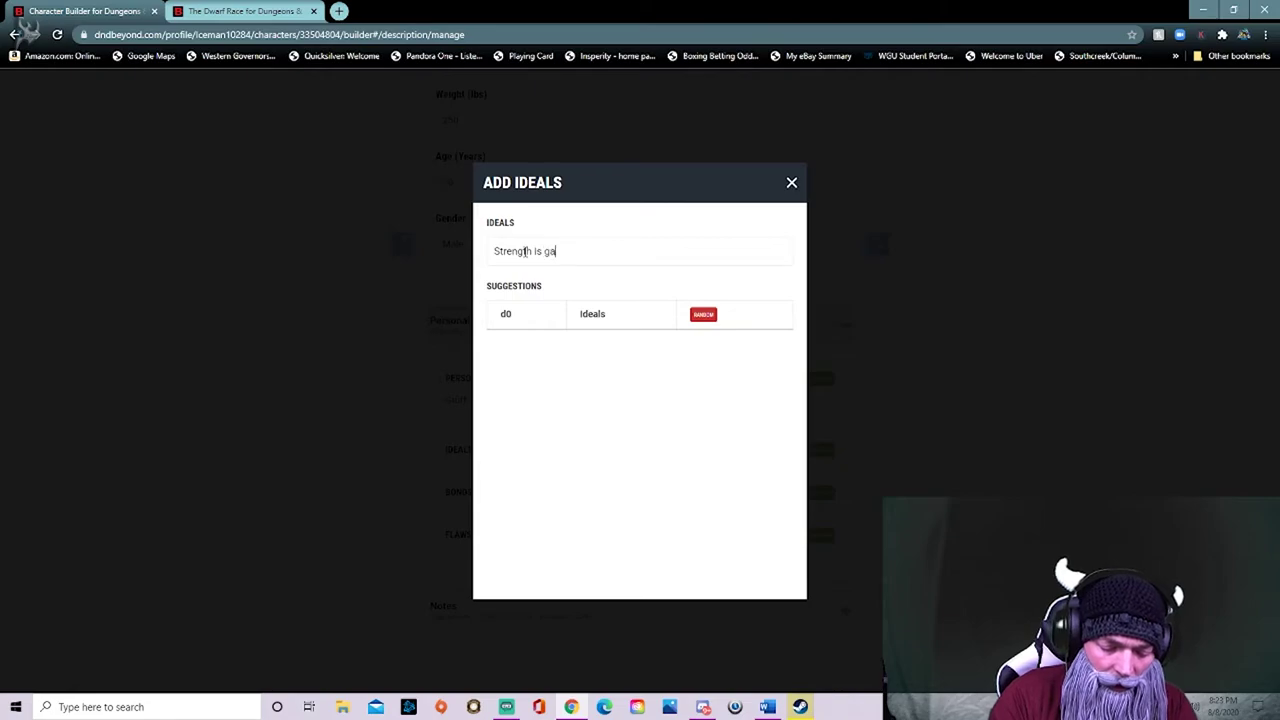
{"action": "type", "text": "ined through"}
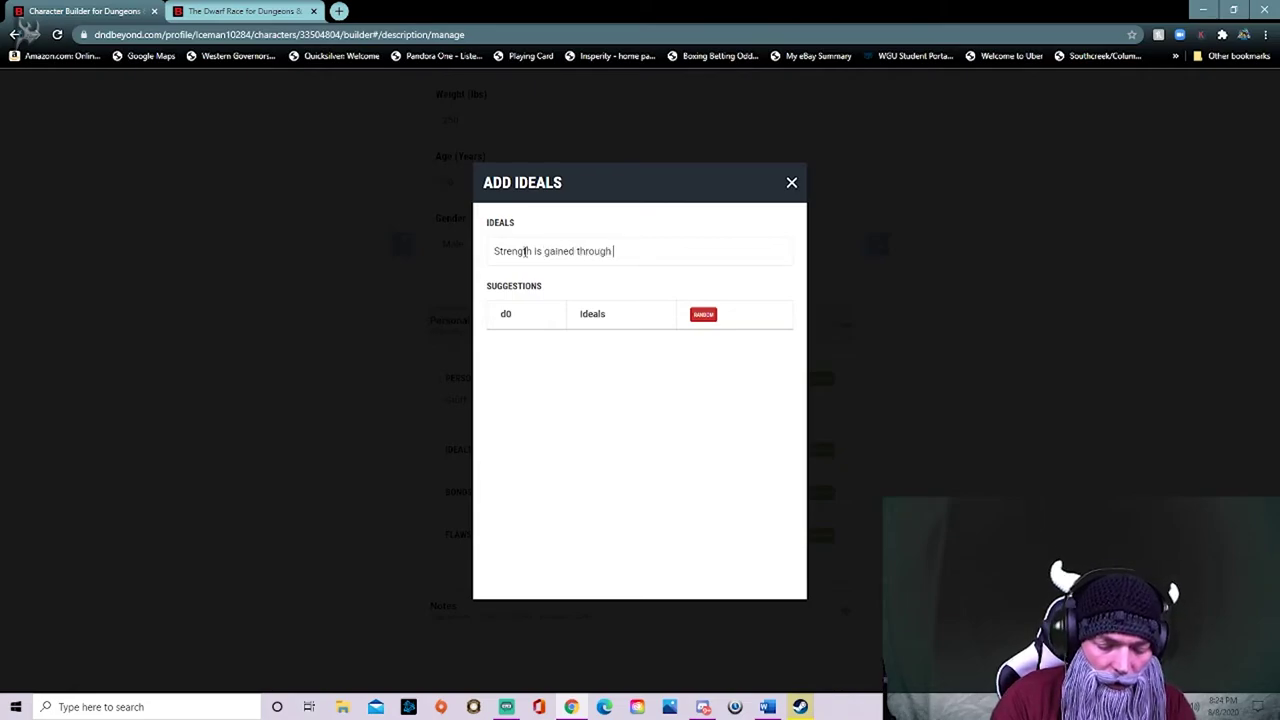
{"action": "type", "text": " dedication"}
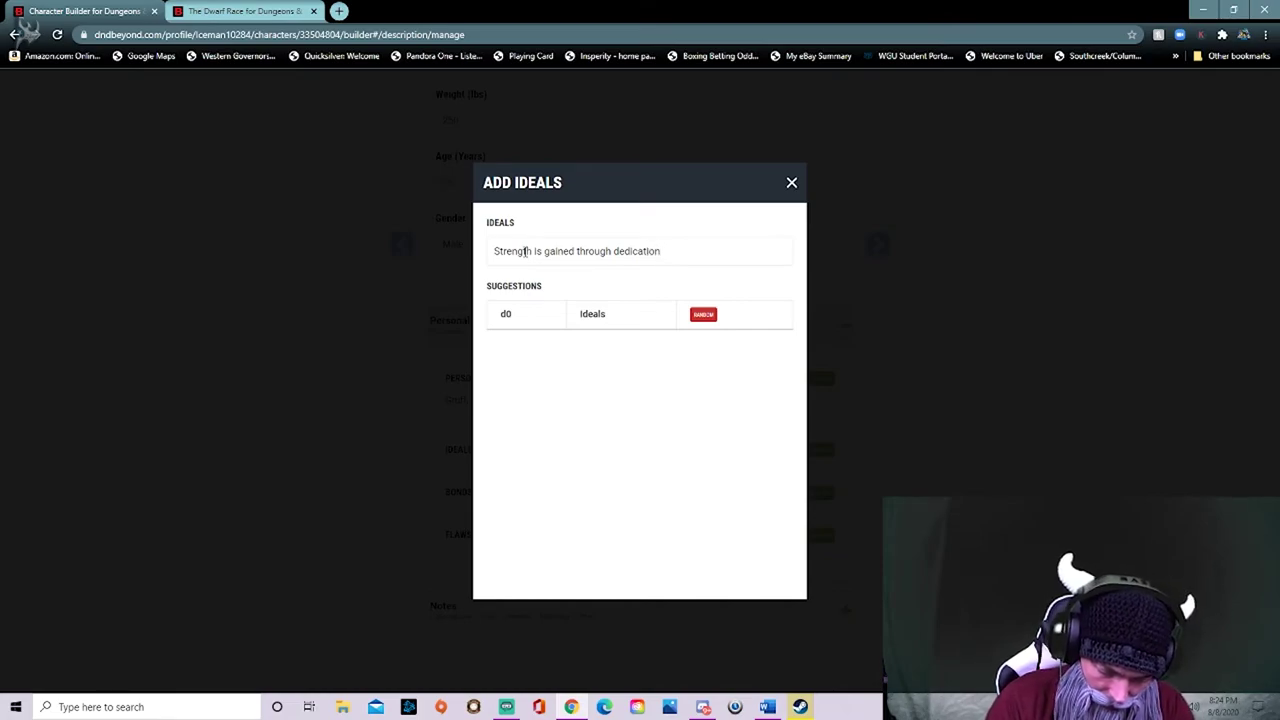
{"action": "type", "text": ", I bl"}
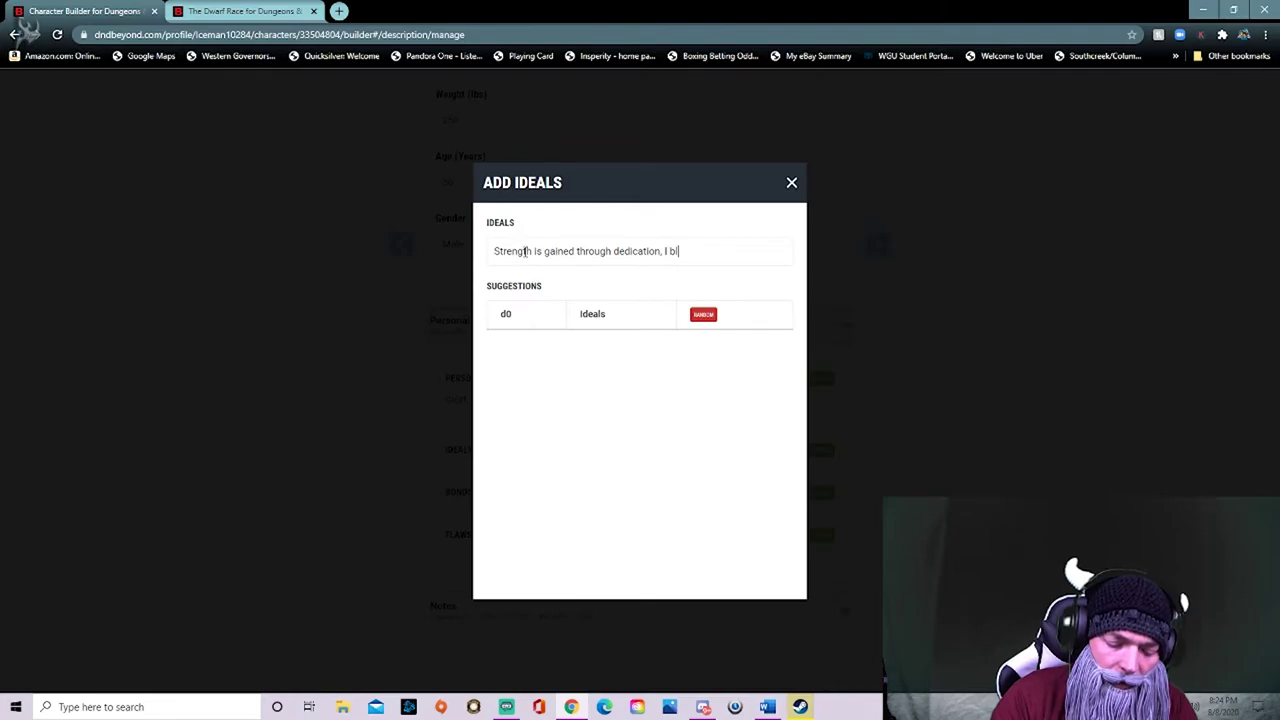
{"action": "key", "text": "BackSpace"}
{"action": "type", "text": "elie"}
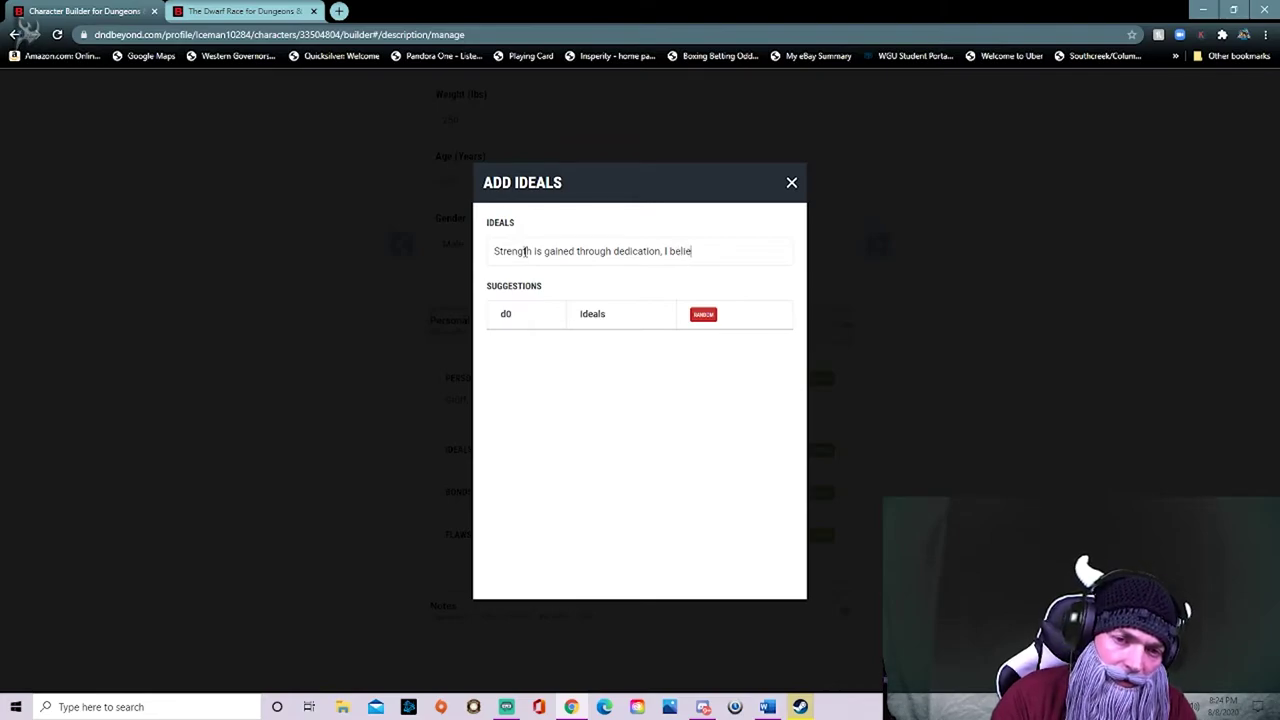
{"action": "type", "text": "eve "}
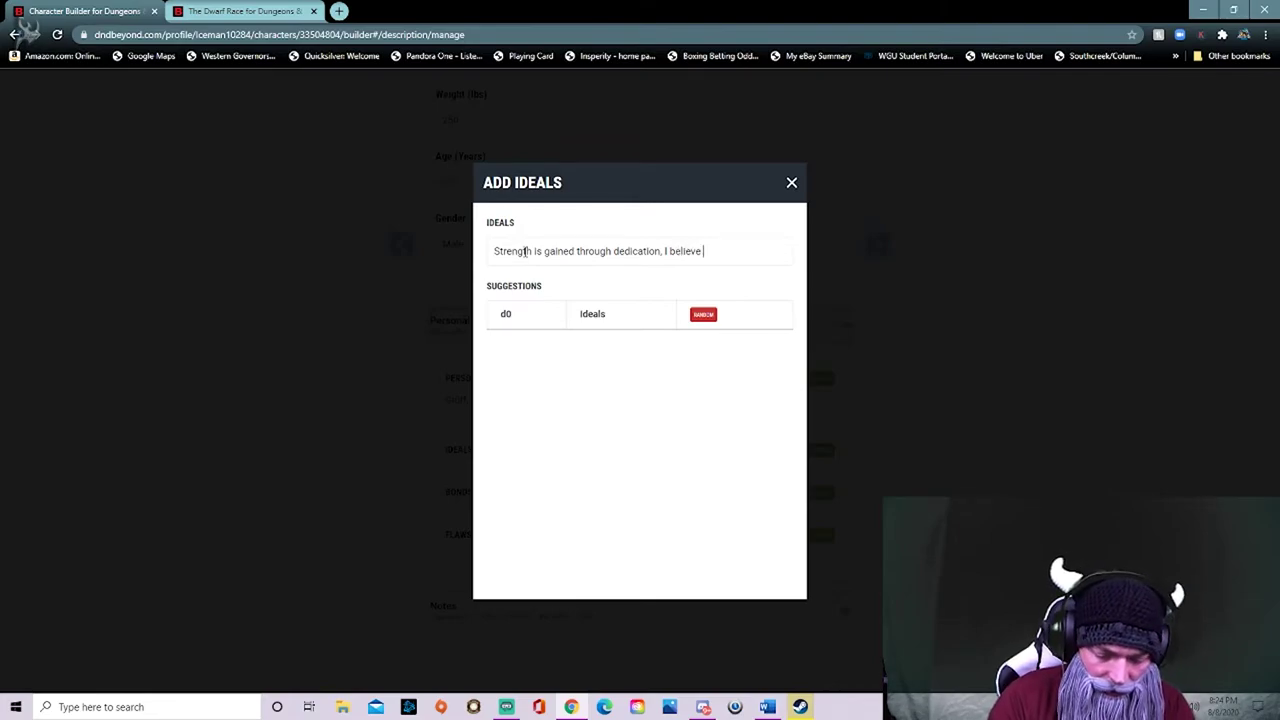
{"action": "type", "text": "people should "}
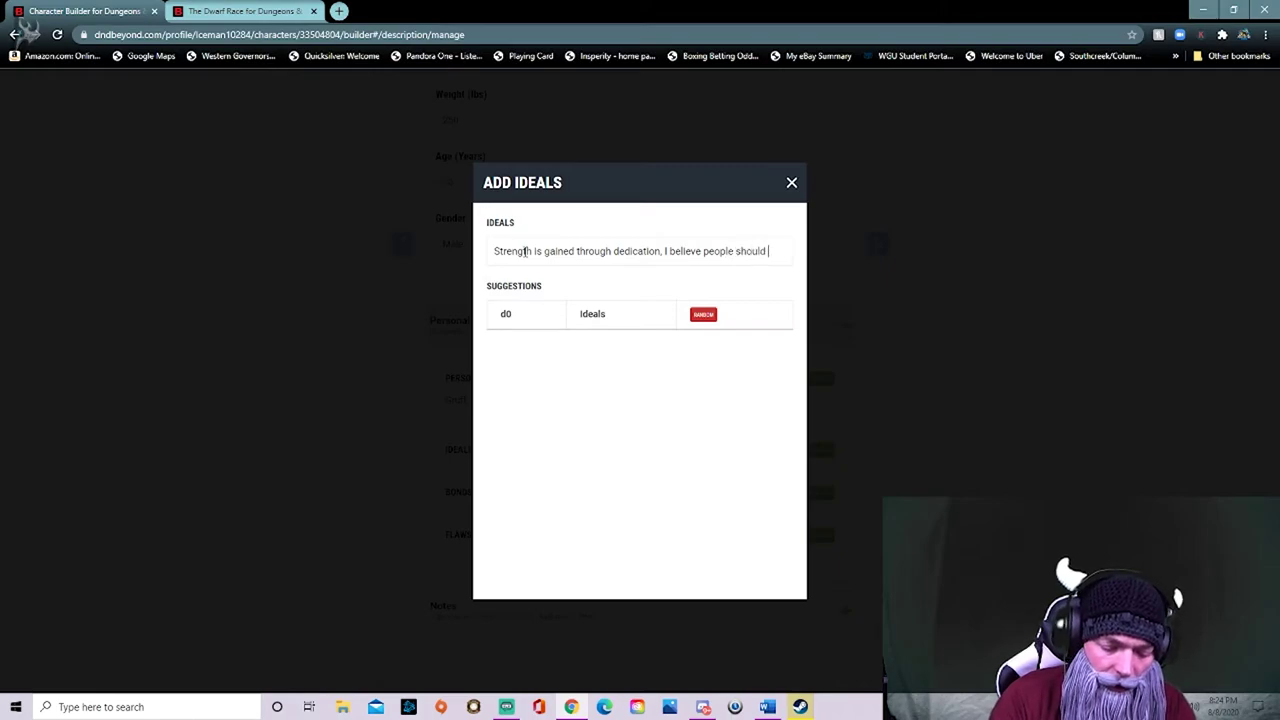
{"action": "type", "text": "work to"}
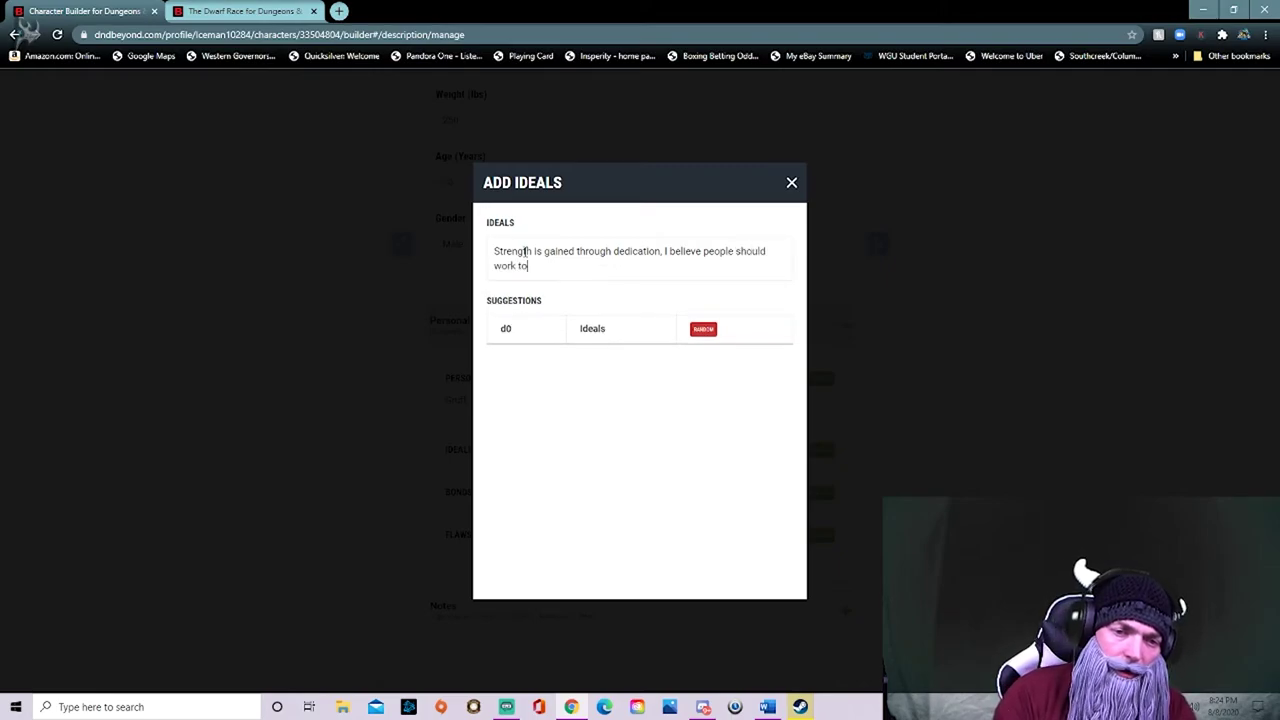
{"action": "type", "text": " over"}
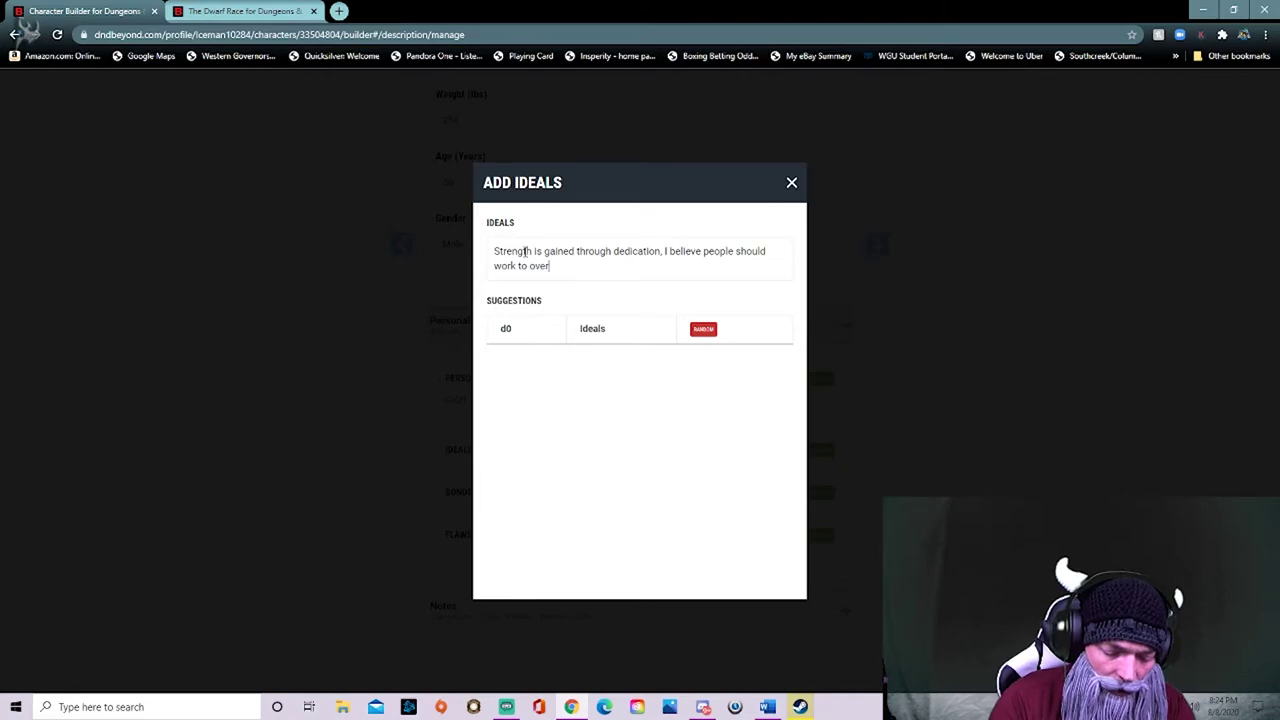
{"action": "type", "text": "come theior w"}
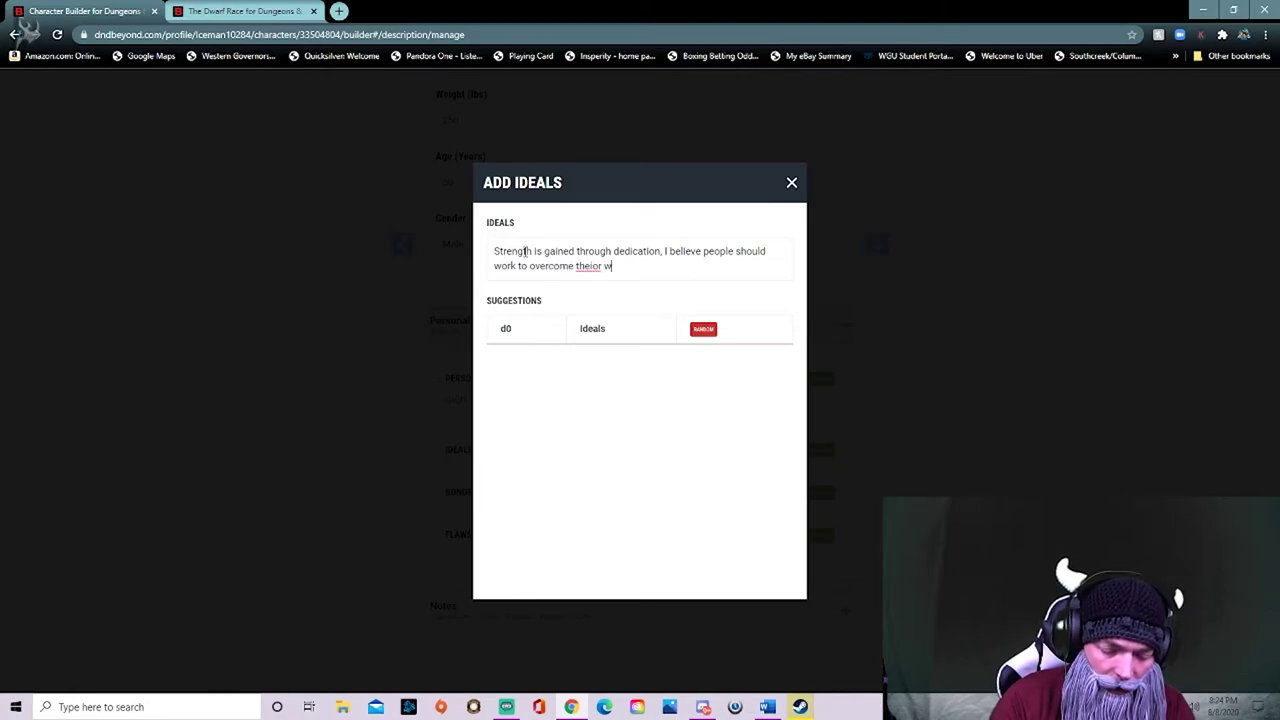
{"action": "type", "text": "eaknesses"}
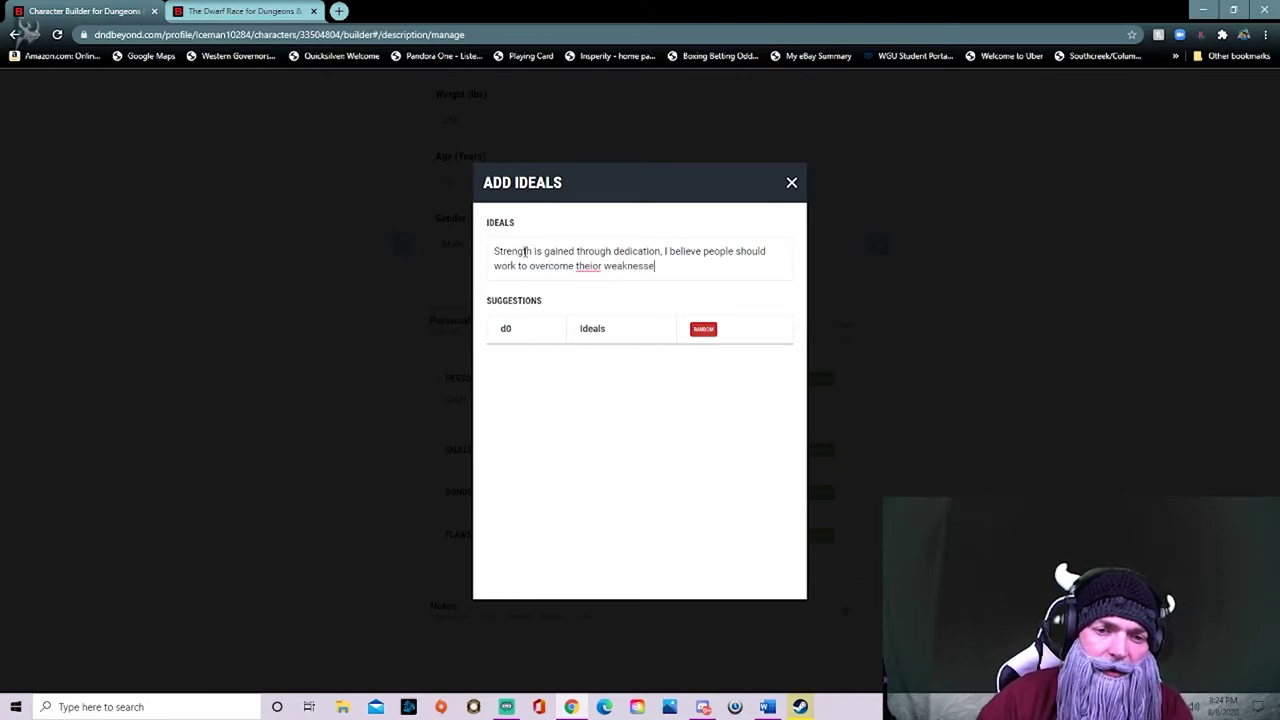
{"action": "left_click", "coordinate": [594, 265]}
{"action": "key", "text": "BackSpace"}
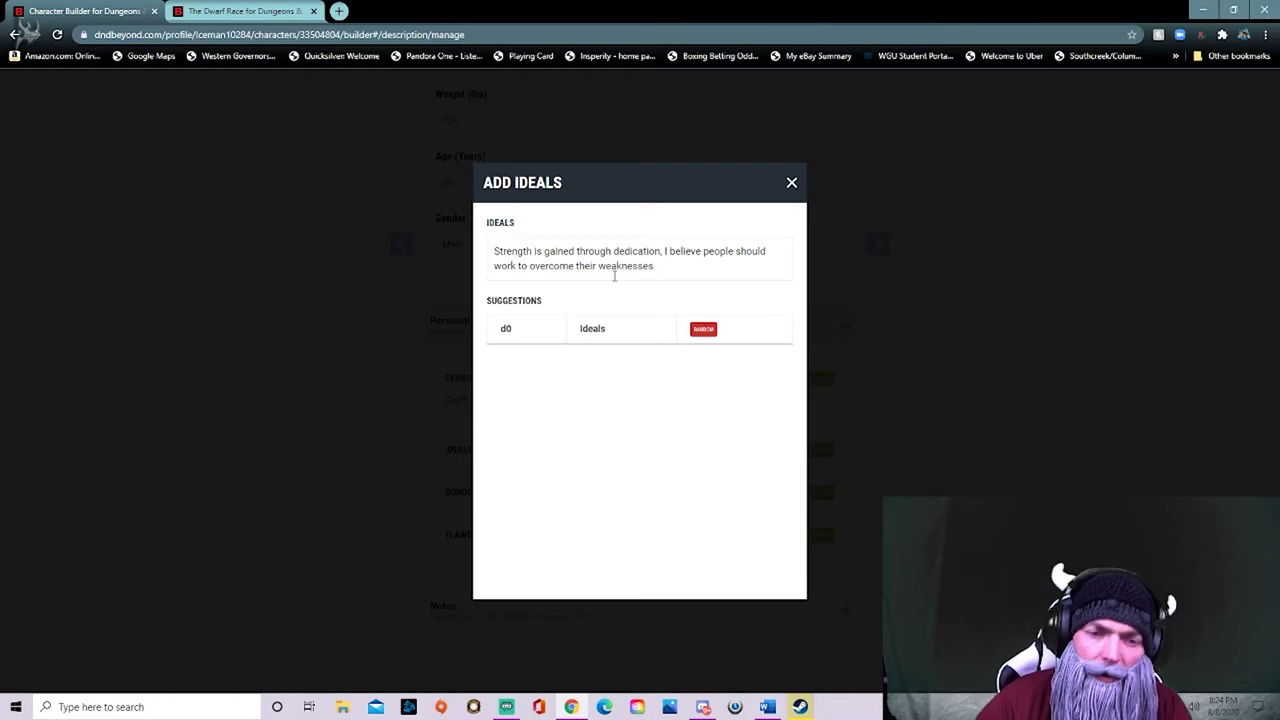
{"action": "left_click", "coordinate": [791, 183]}
- Enter the bond "Driven to find the man who killed my clan", correcting the misspelled "who"
{"action": "scroll", "coordinate": [606, 329], "scroll_direction": "down", "scroll_amount": 1}
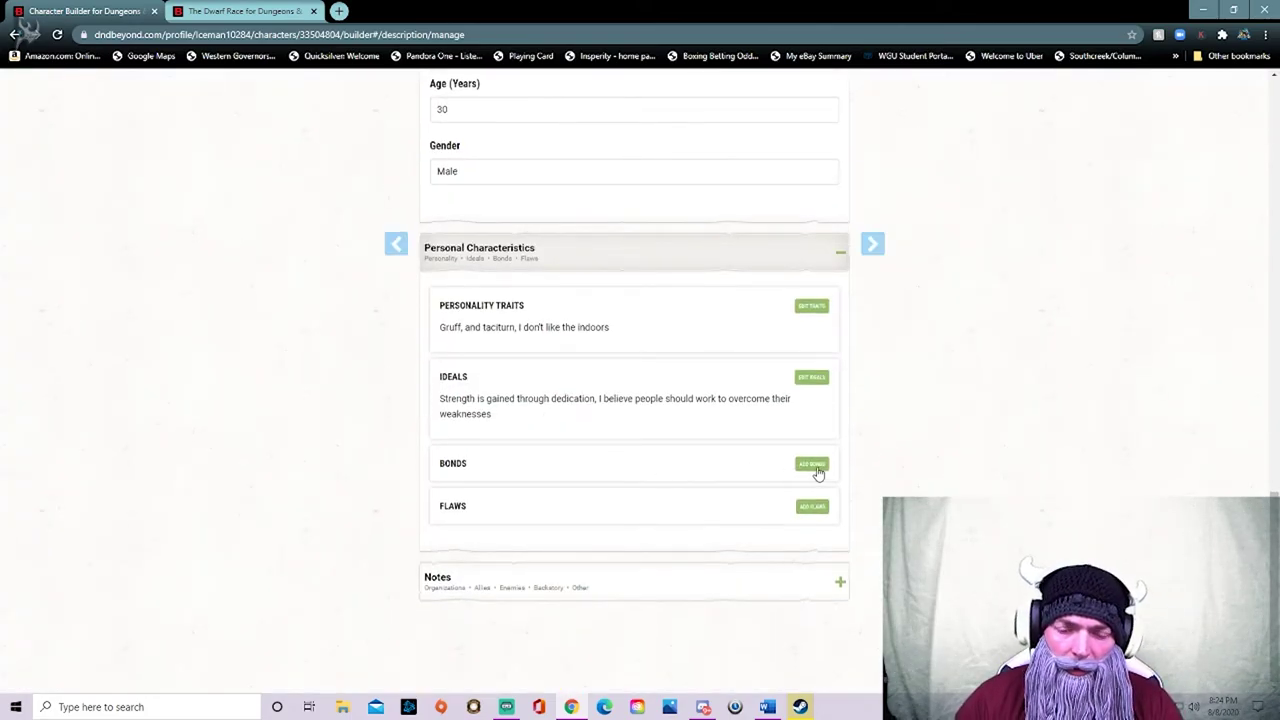
{"action": "left_click", "coordinate": [812, 466]}
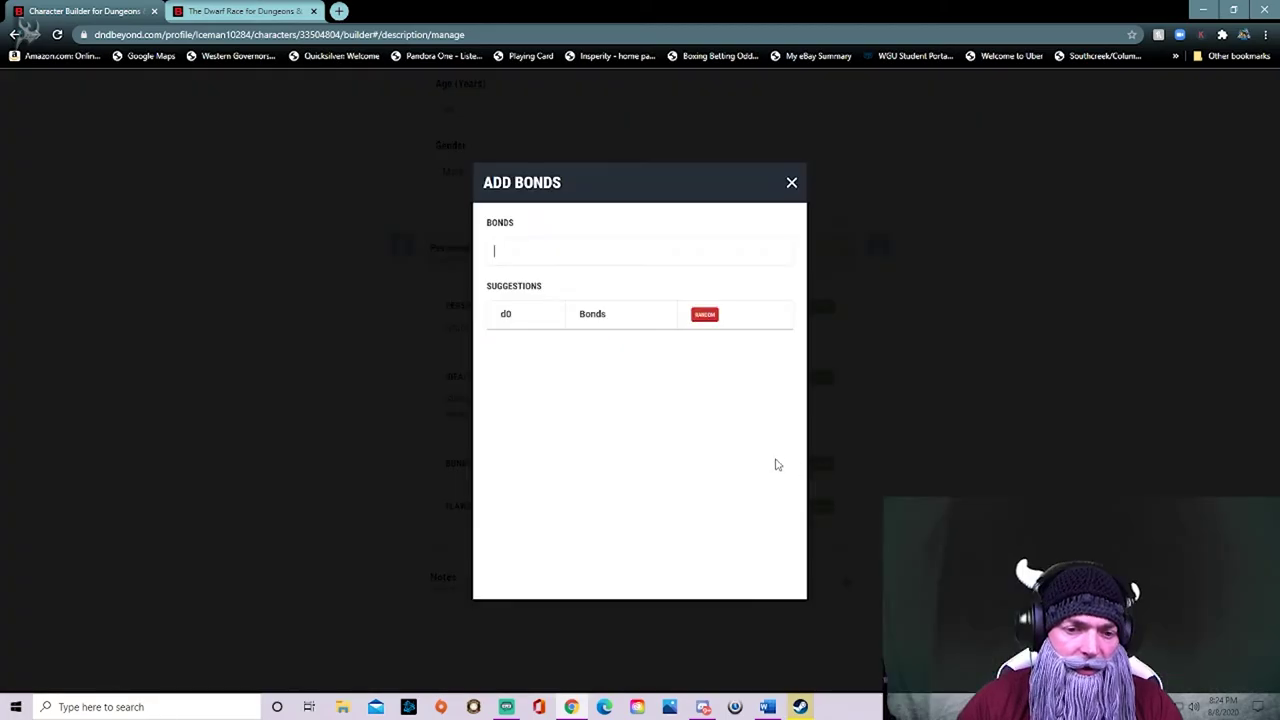
{"action": "left_click", "coordinate": [596, 259]}
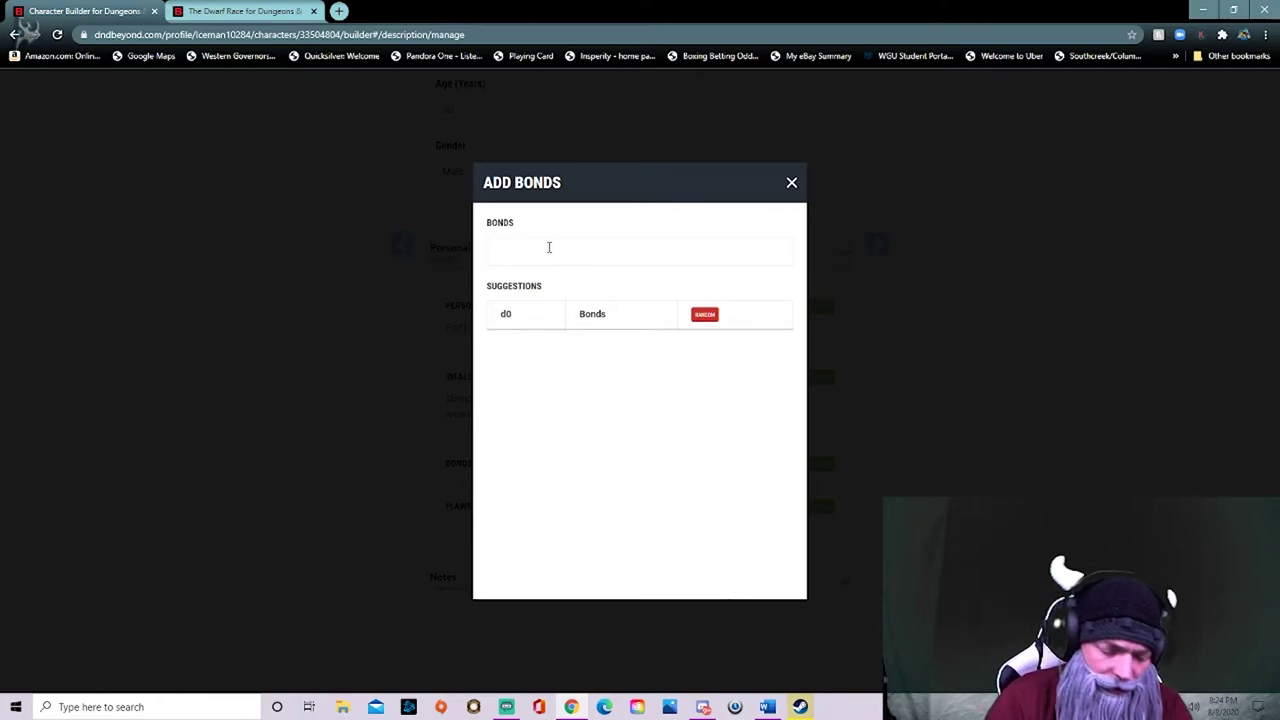
{"action": "type", "text": "D"}
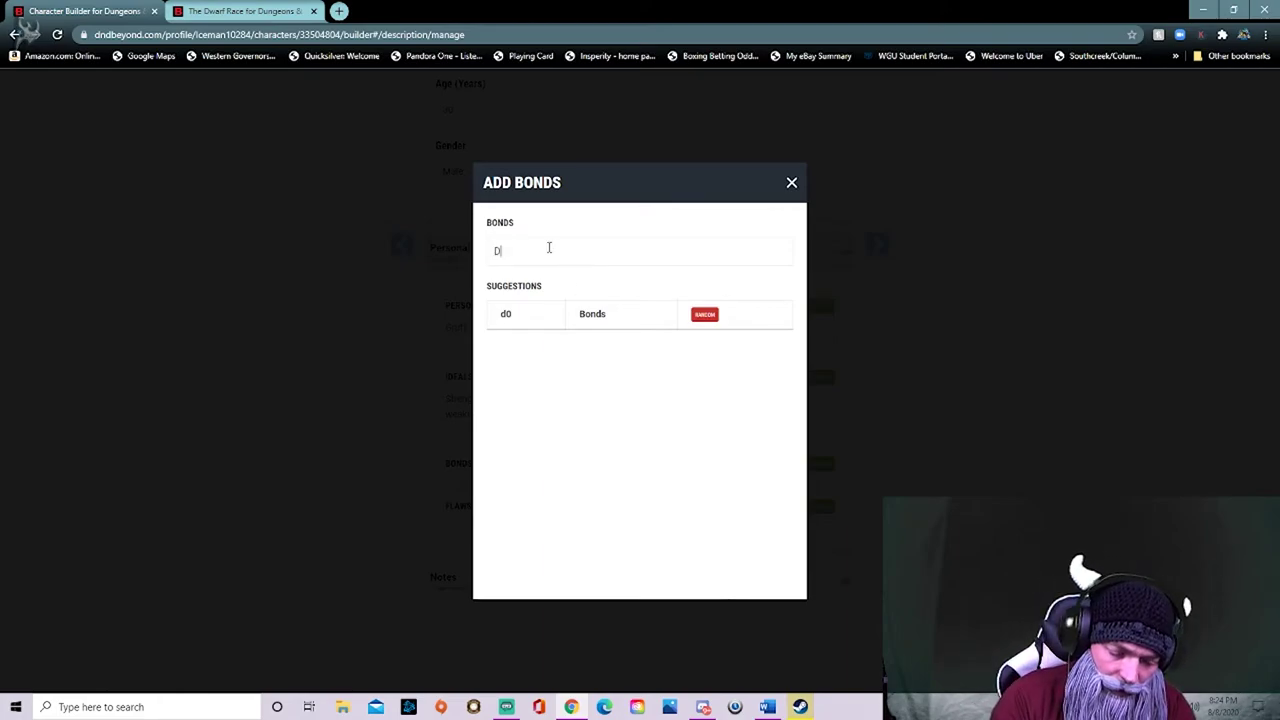
{"action": "type", "text": "riven to f"}
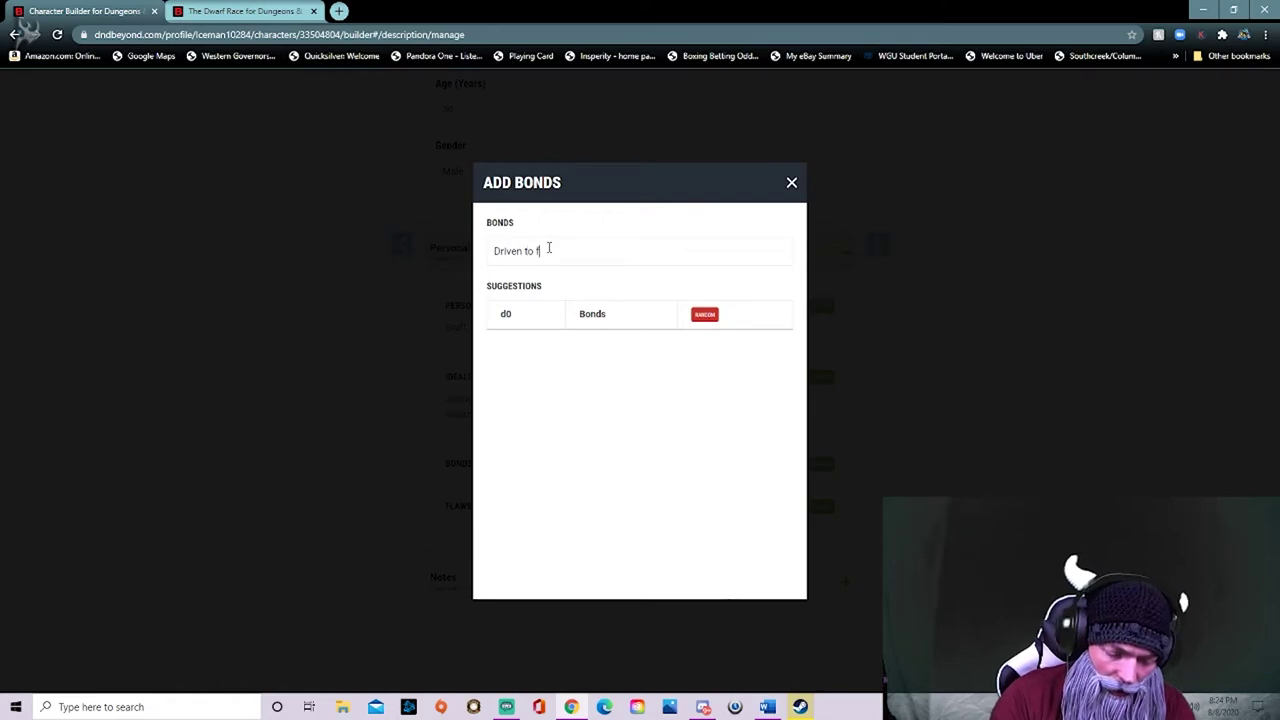
{"action": "type", "text": "ind the man whop"}
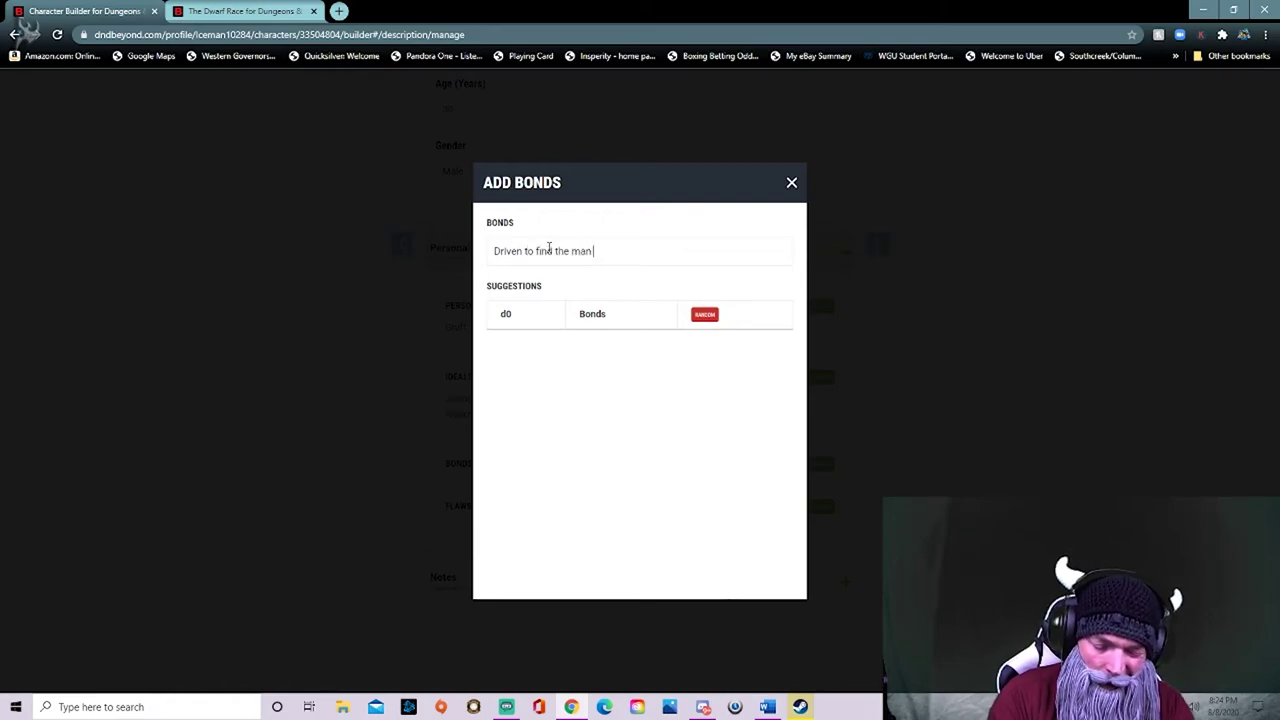
{"action": "type", "text": "led"}
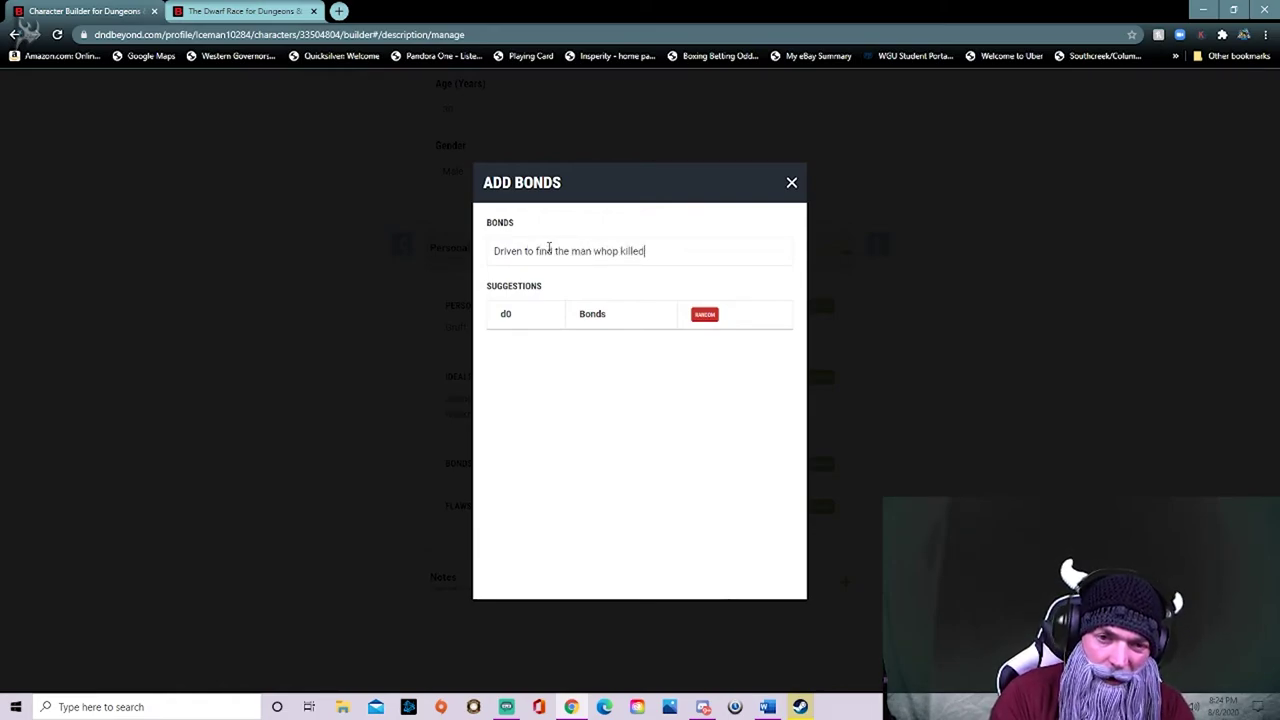
{"action": "type", "text": " my clan"}
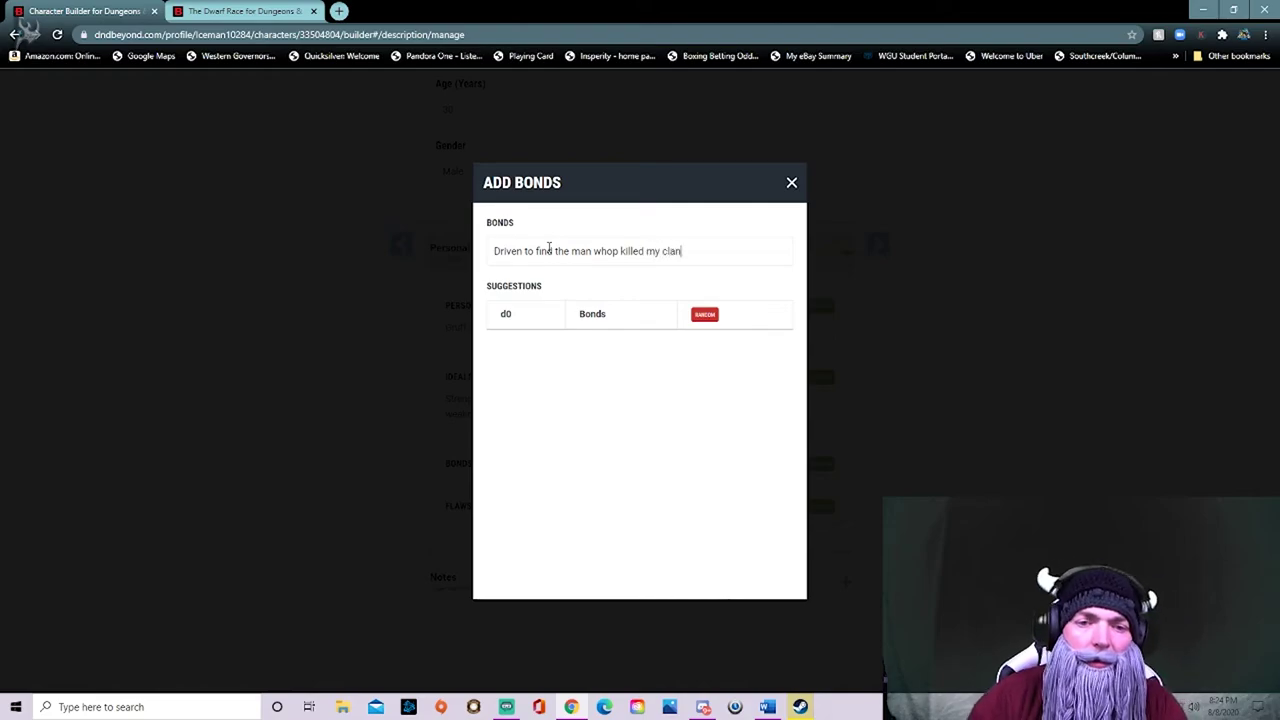
{"action": "left_click", "coordinate": [616, 251]}
{"action": "key", "text": "BackSpace"}
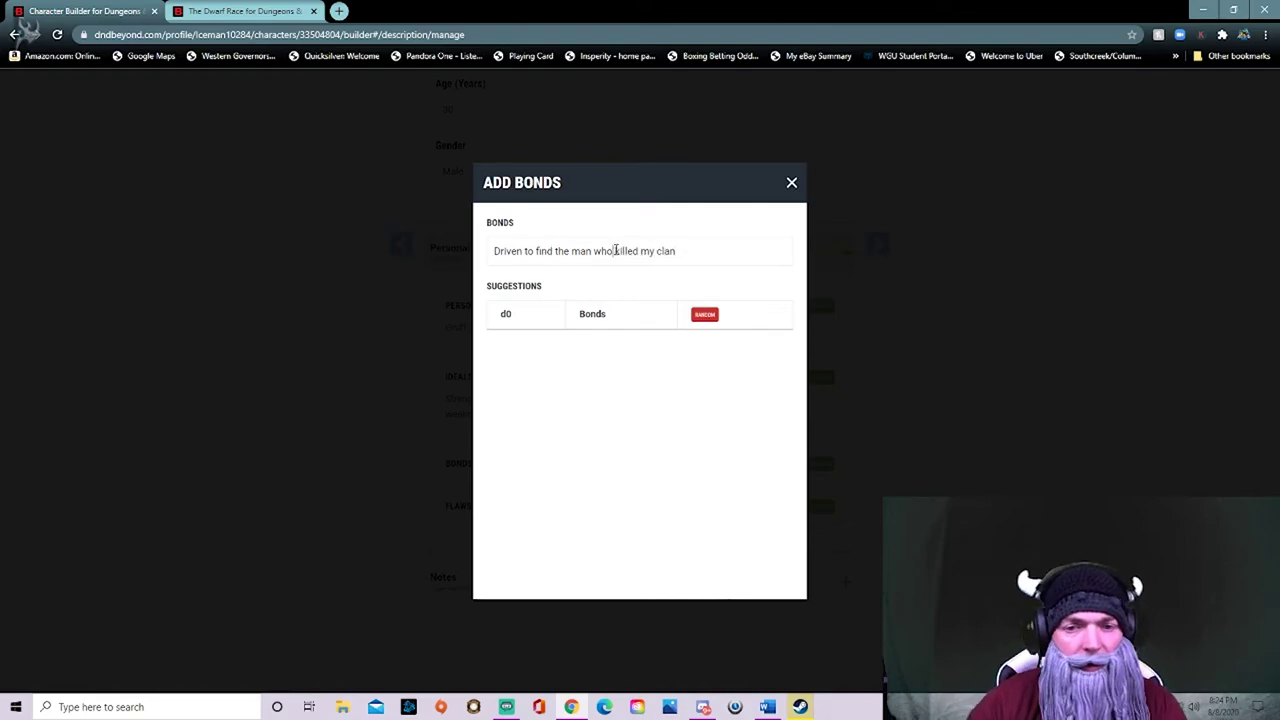
- Finish the bond entry and add the flaw "I refuse aid, even when I need it" to the character's Personal Characteristics
{"action": "left_click", "coordinate": [791, 183]}
{"action": "scroll", "coordinate": [583, 345], "scroll_direction": "down", "scroll_amount": 1}
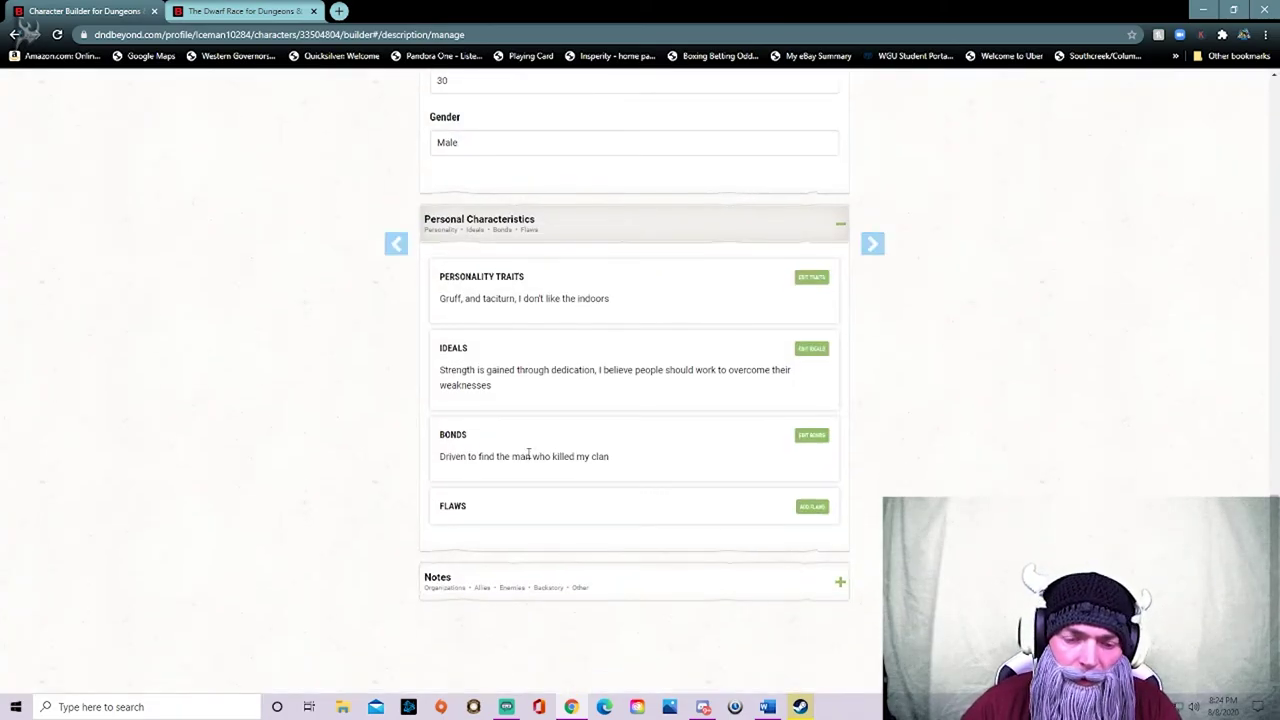
{"action": "left_click", "coordinate": [811, 507]}
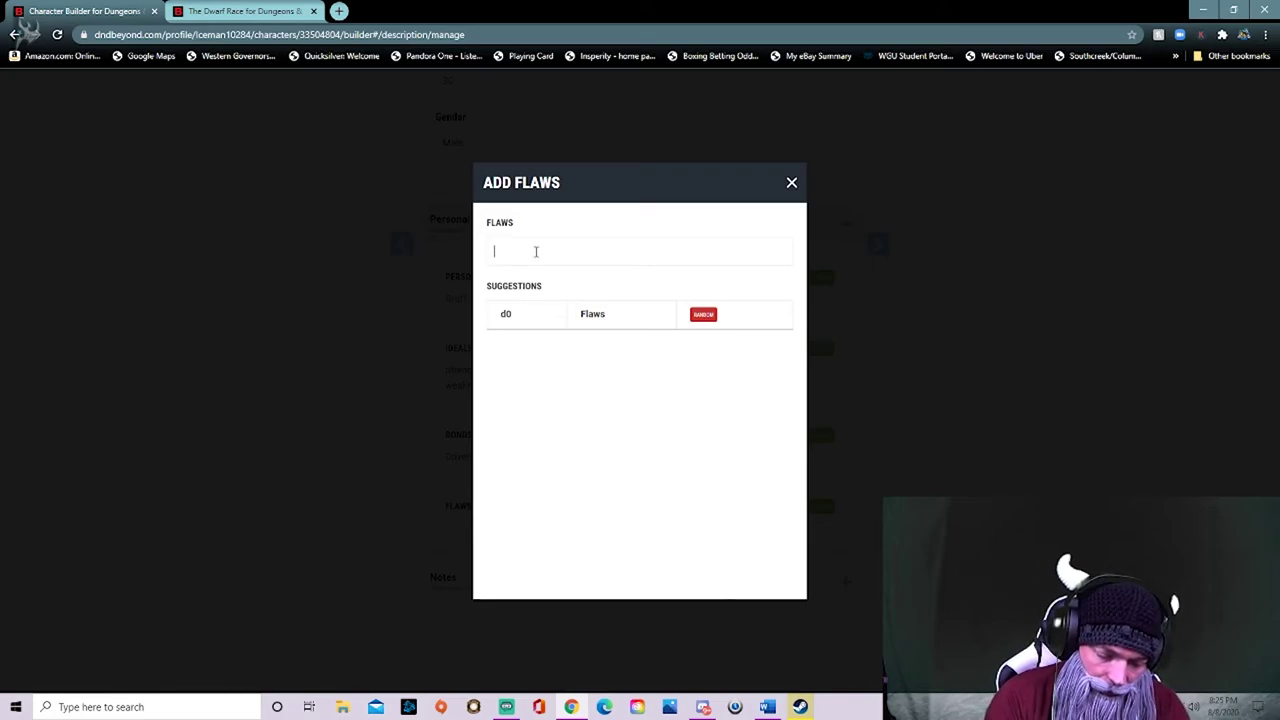
{"action": "type", "text": "I refuse "}
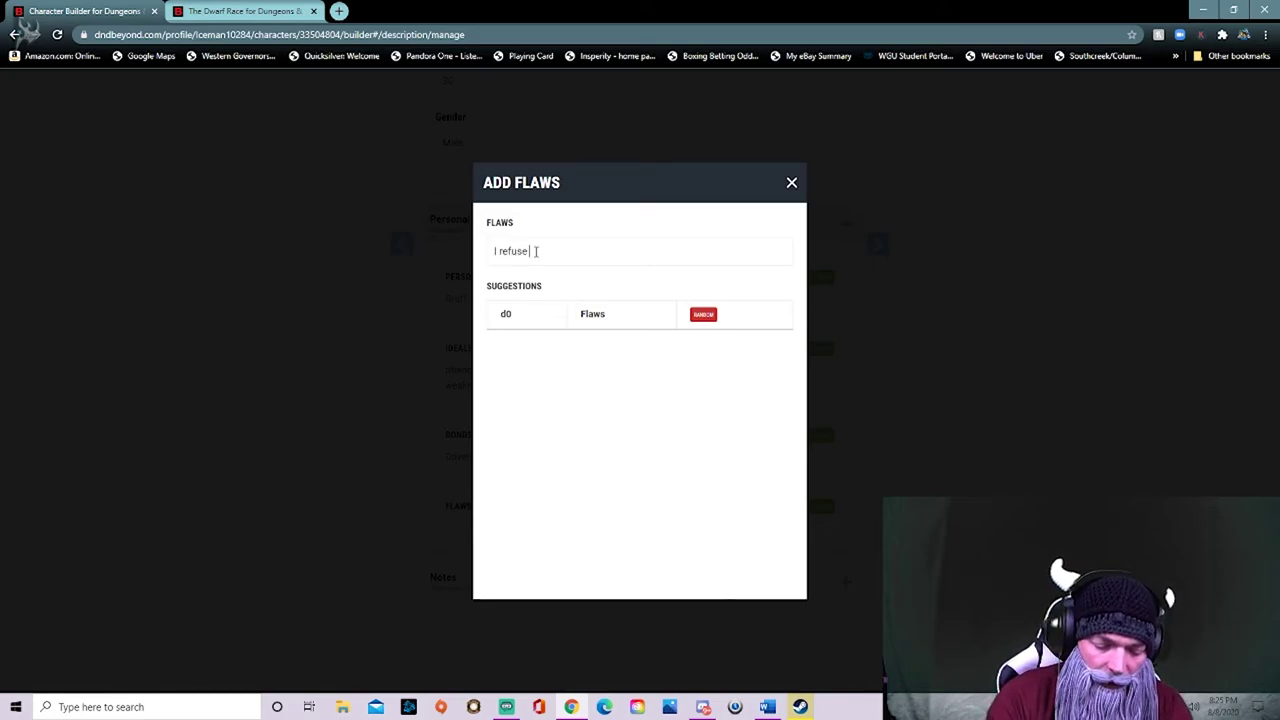
{"action": "type", "text": "ad, ea"}
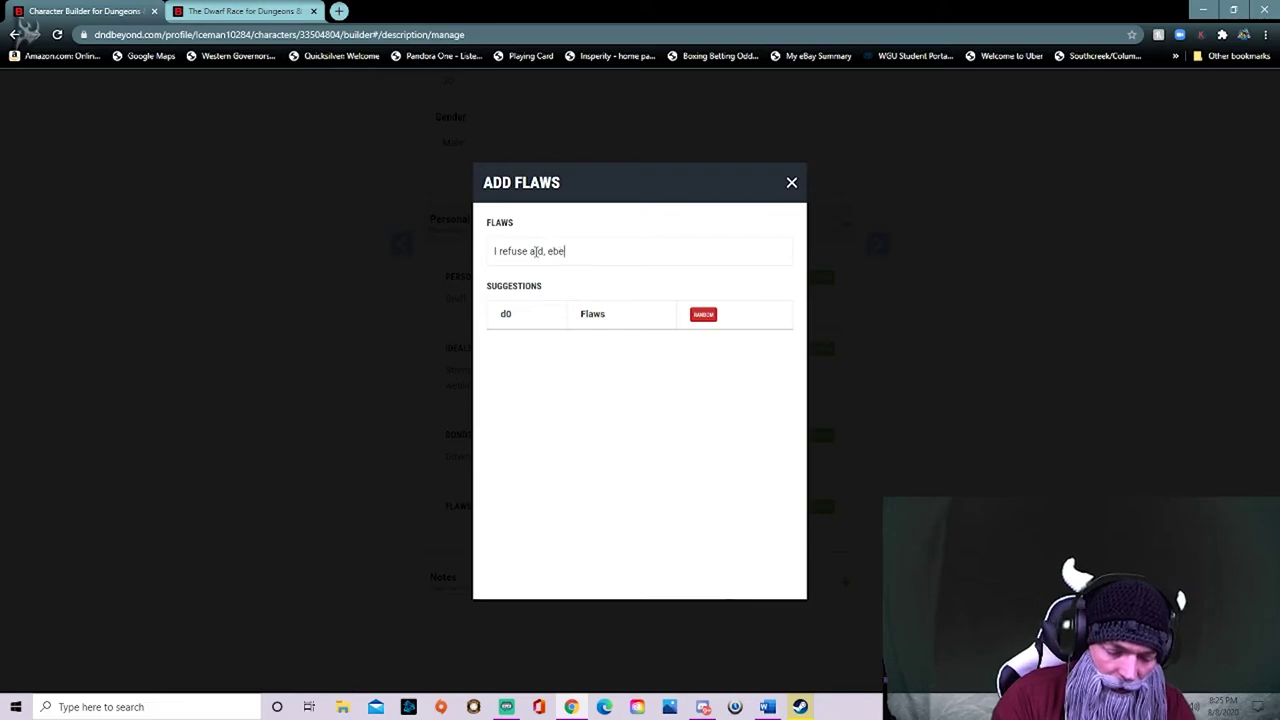
{"action": "key", "text": "BackSpace"}
{"action": "type", "text": "ven wehen"}
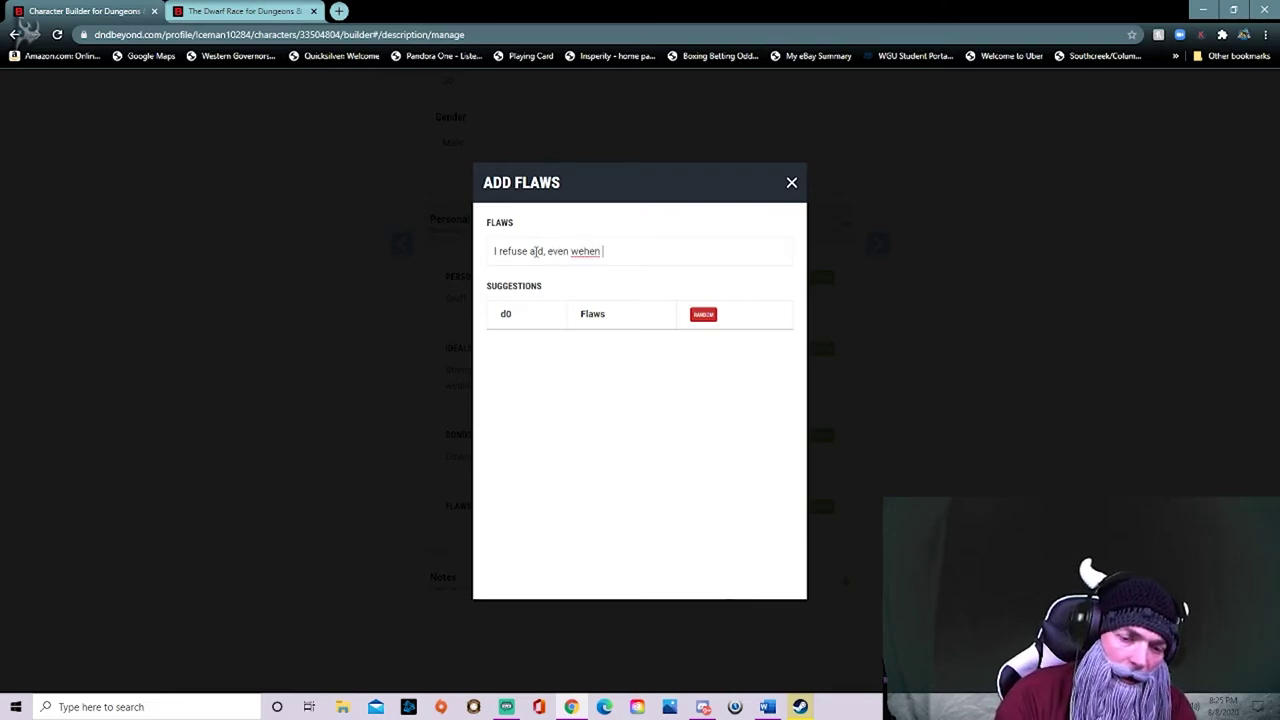
{"action": "key", "text": "BackSpace"}
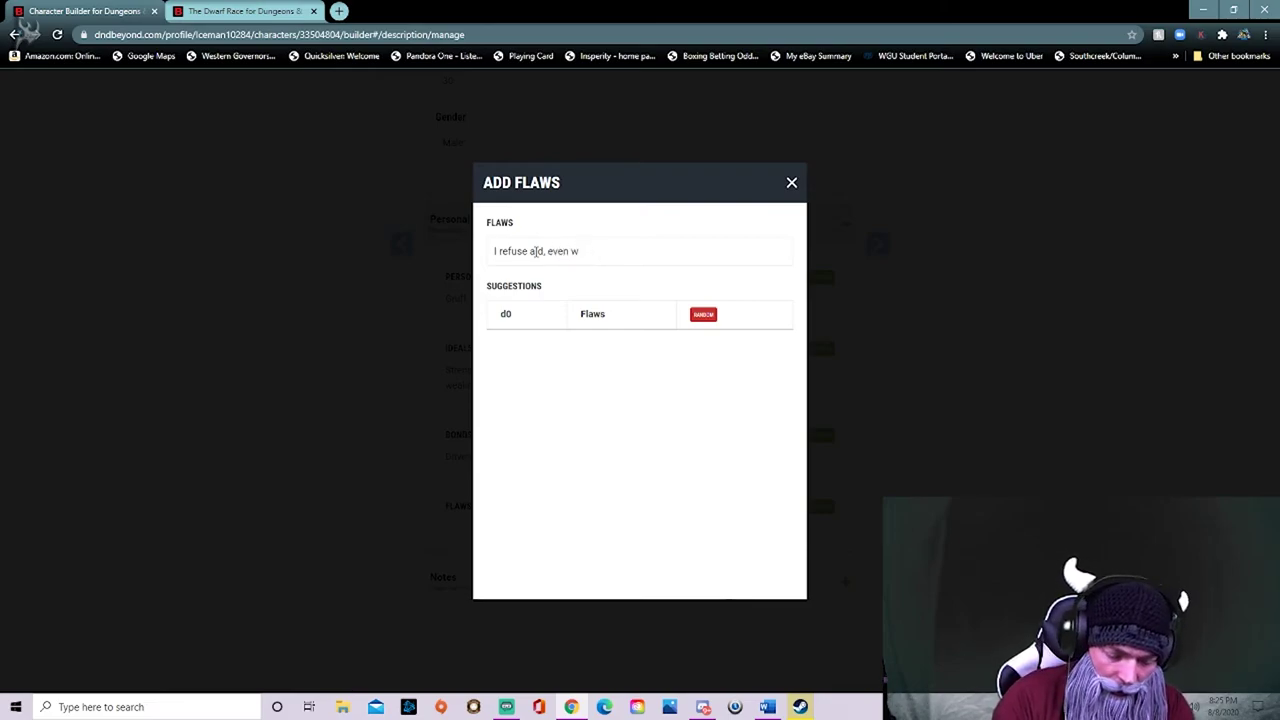
{"action": "type", "text": "hen I need it"}
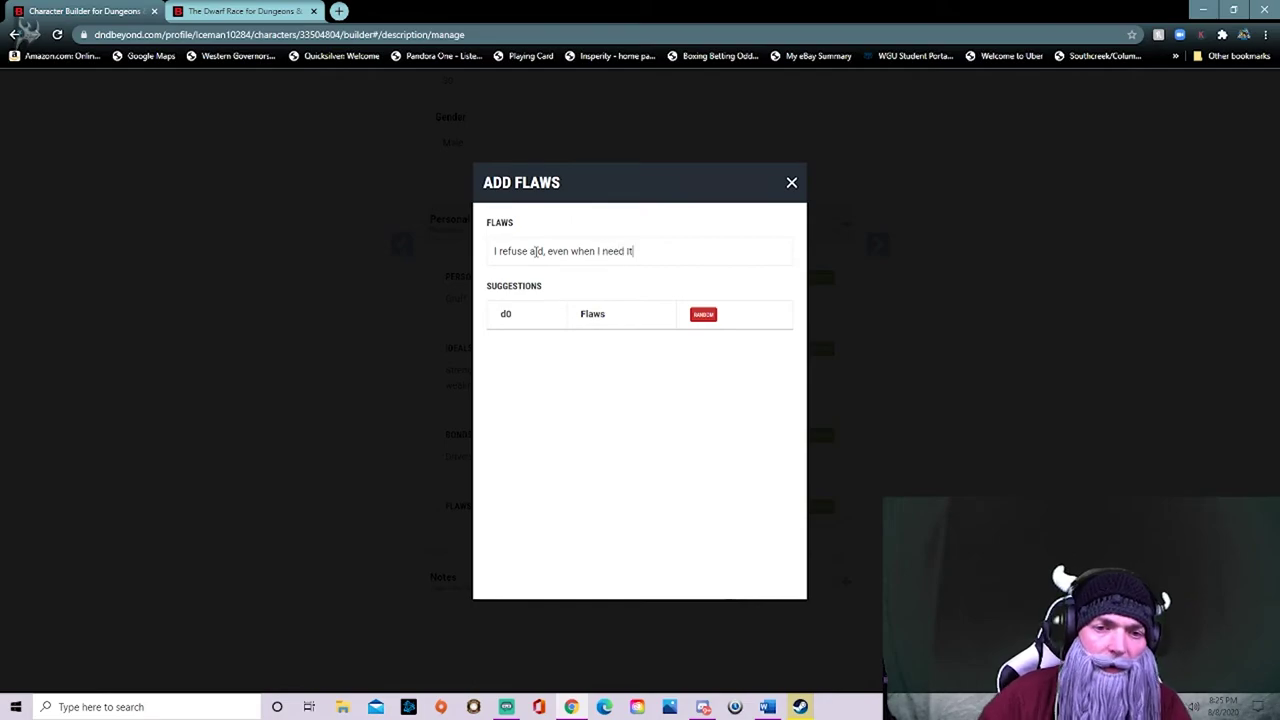
{"action": "left_click", "coordinate": [793, 184]}
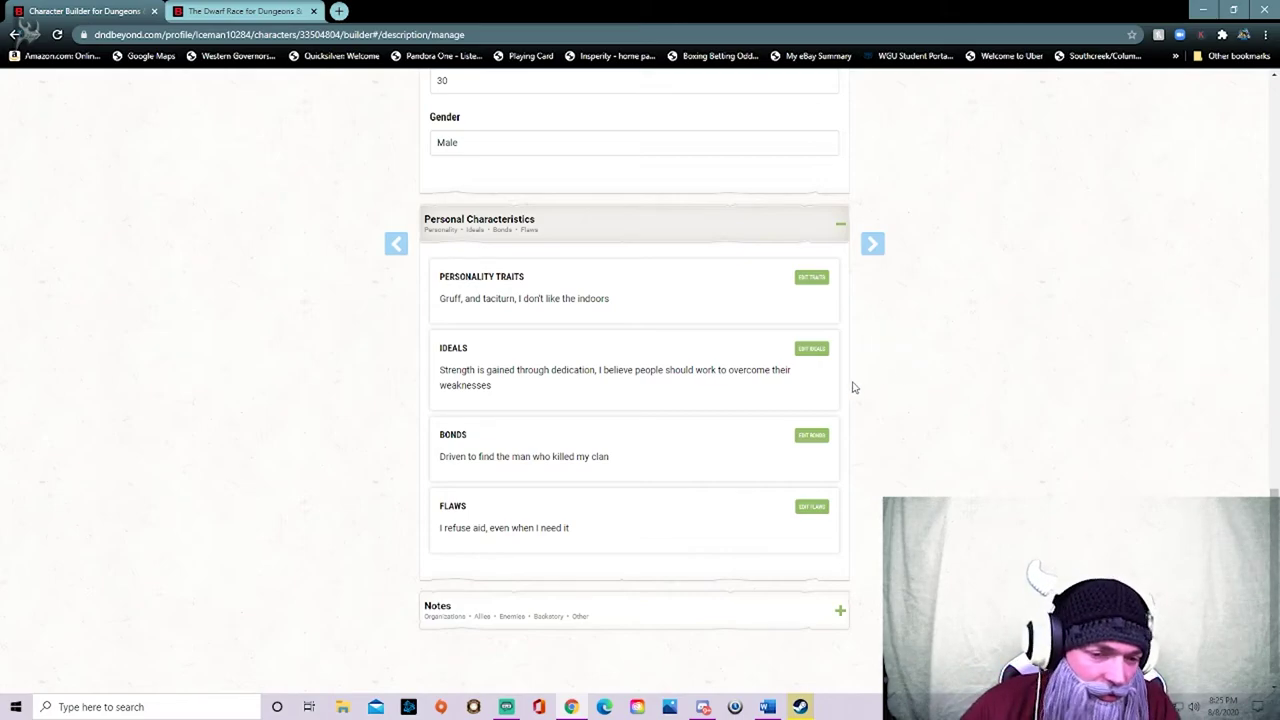
- Expand the Notes section and enter "Wolf Tribe" as the character's organization
{"action": "left_click", "coordinate": [838, 611]}
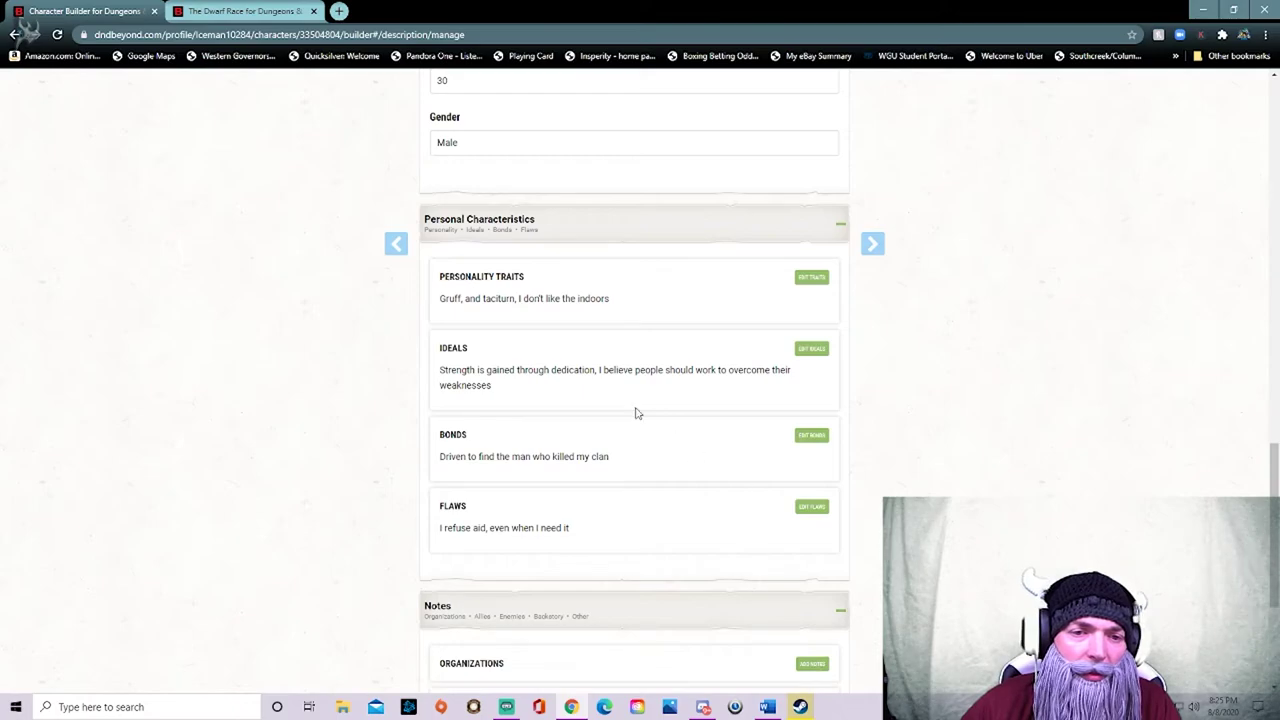
{"action": "scroll", "coordinate": [583, 366], "scroll_direction": "down", "scroll_amount": 3}
{"action": "scroll", "coordinate": [588, 366], "scroll_direction": "up", "scroll_amount": 1}
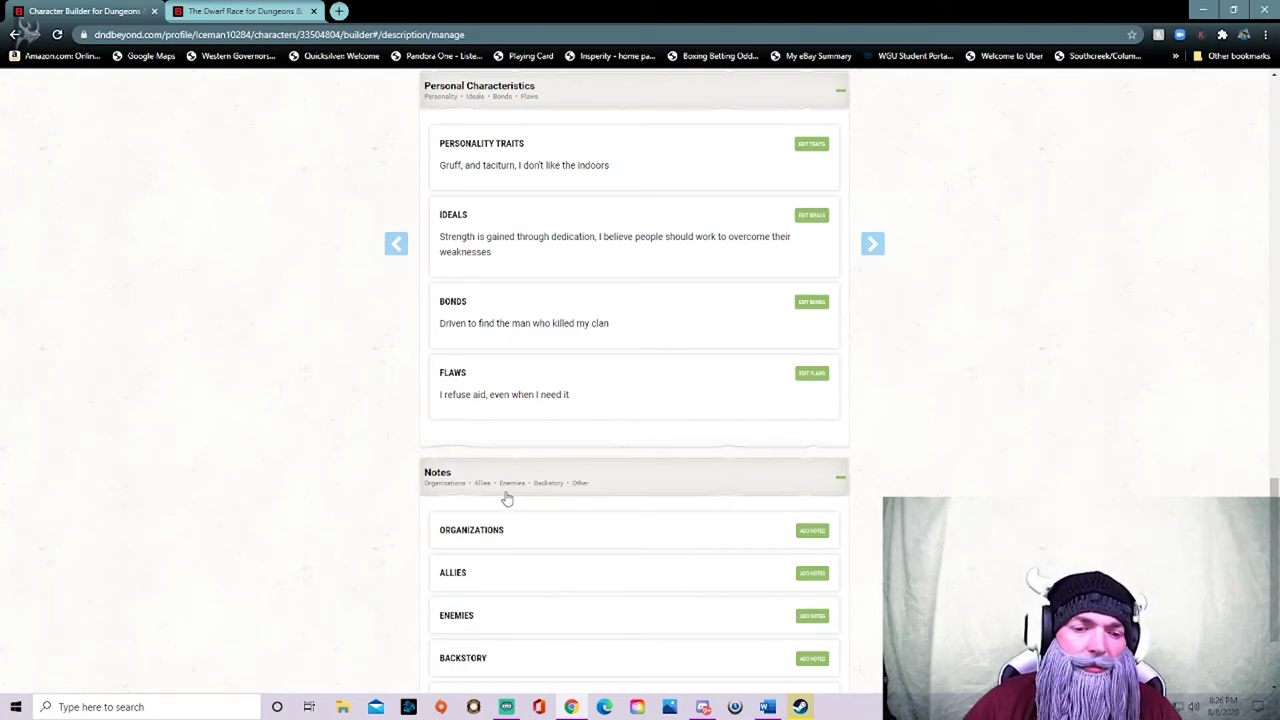
{"action": "scroll", "coordinate": [630, 445], "scroll_direction": "down", "scroll_amount": 2}
{"action": "left_click", "coordinate": [808, 398]}
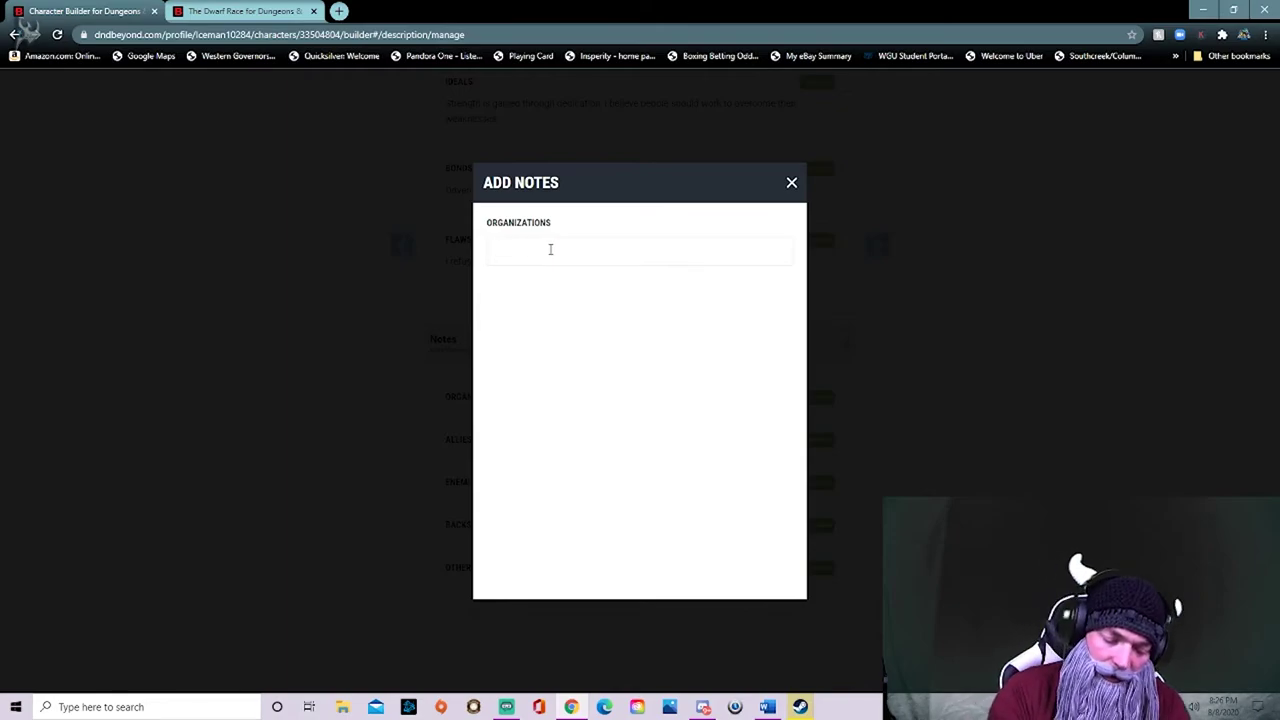
{"action": "type", "text": "Wolf "}
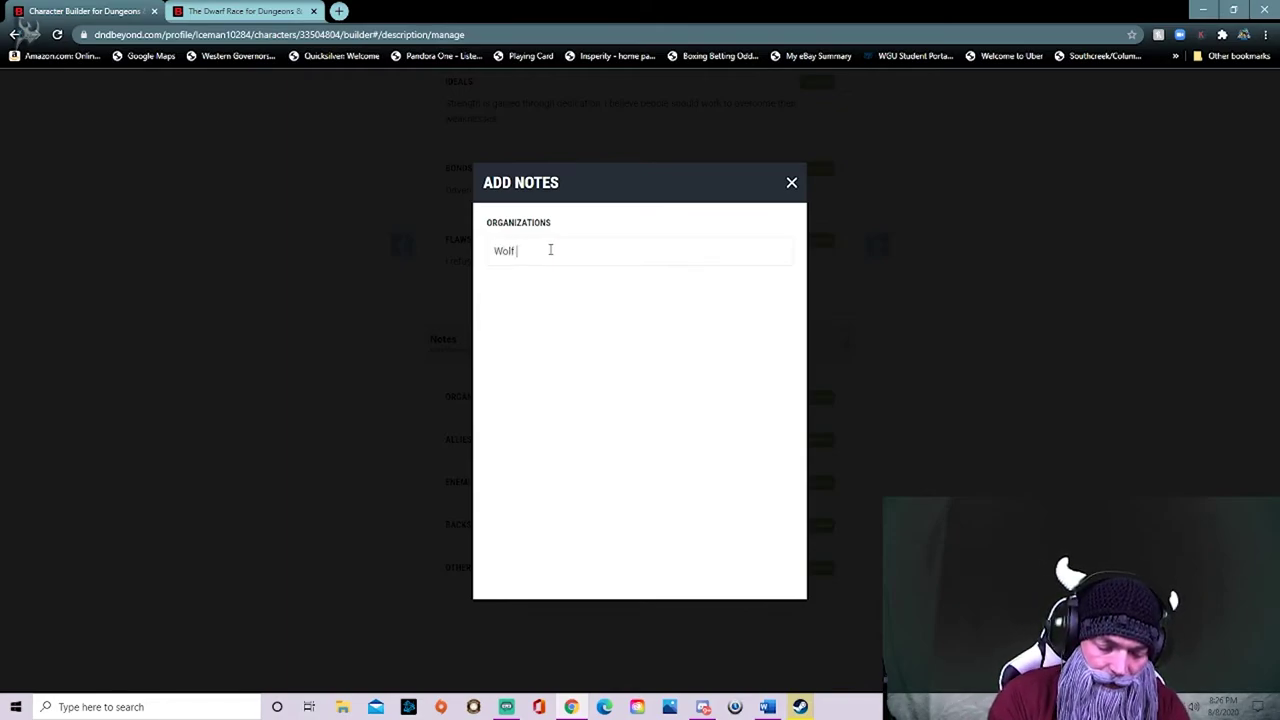
{"action": "type", "text": "Tribe"}
{"action": "left_click", "coordinate": [628, 398]}
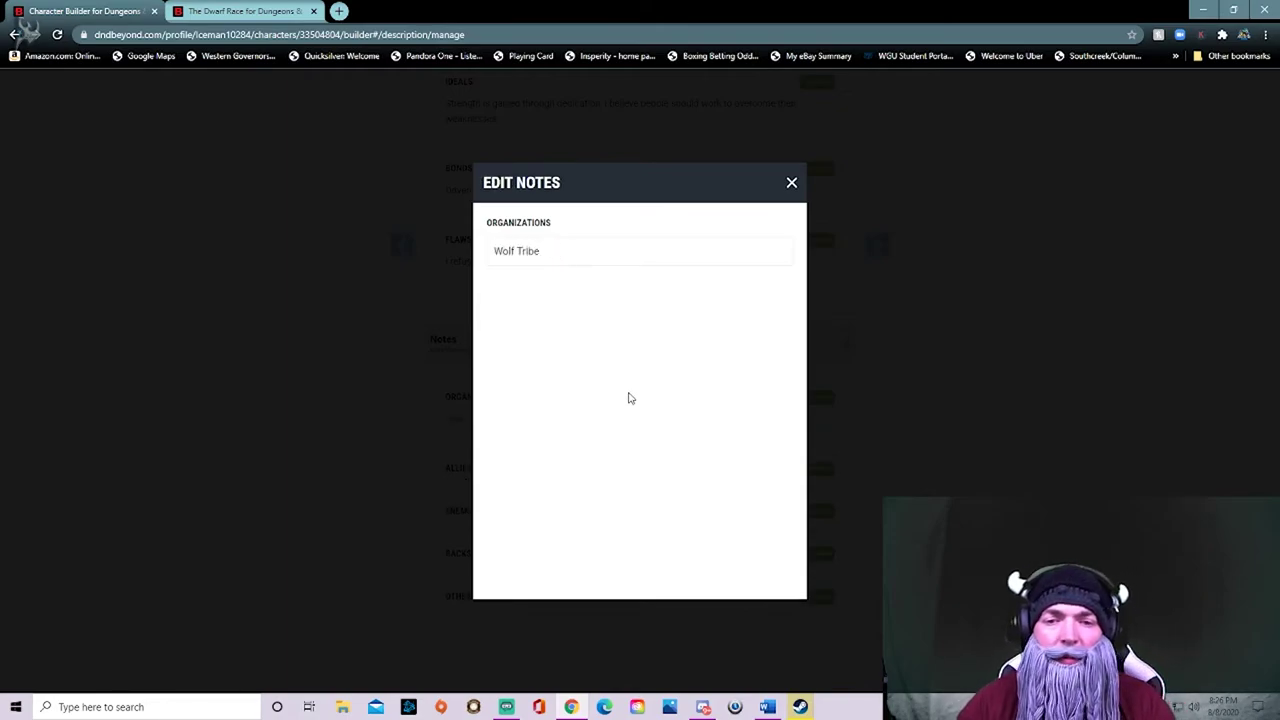
{"action": "left_click", "coordinate": [791, 183]}
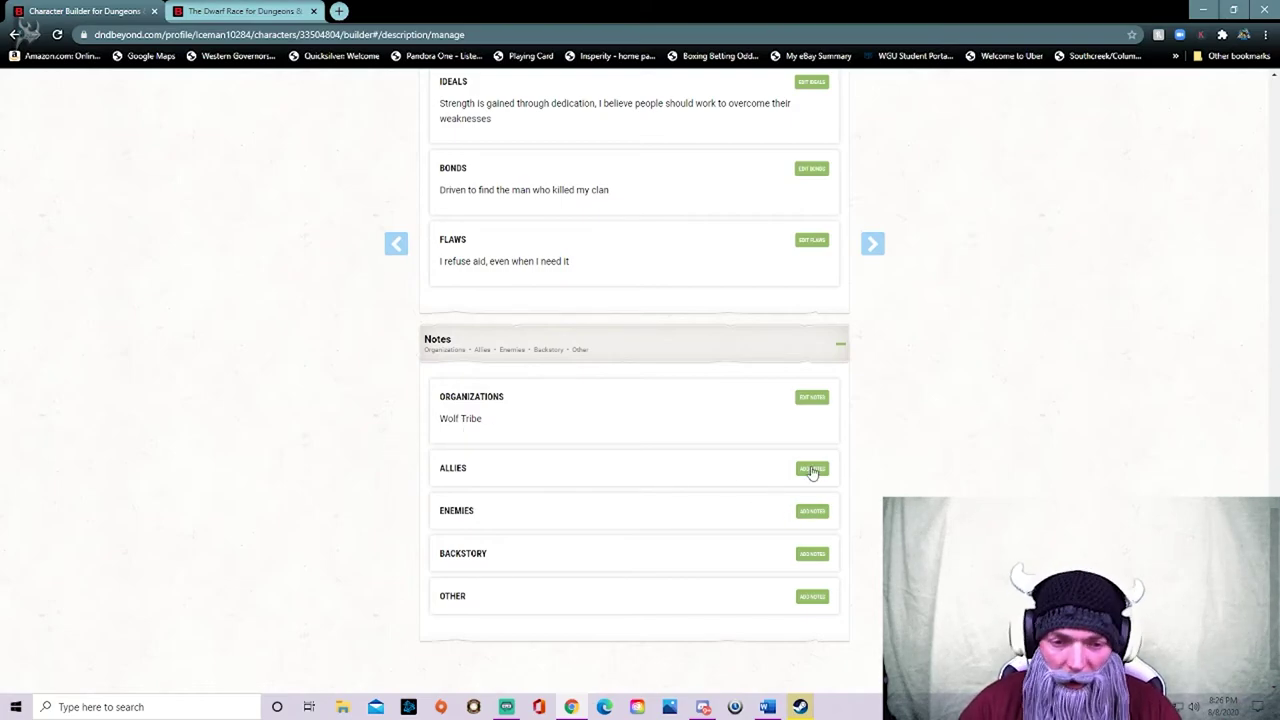
- Add the enemies note "The warlord who killed my clan", correcting the typos in "The" and "warlord"
{"action": "left_click", "coordinate": [812, 511]}
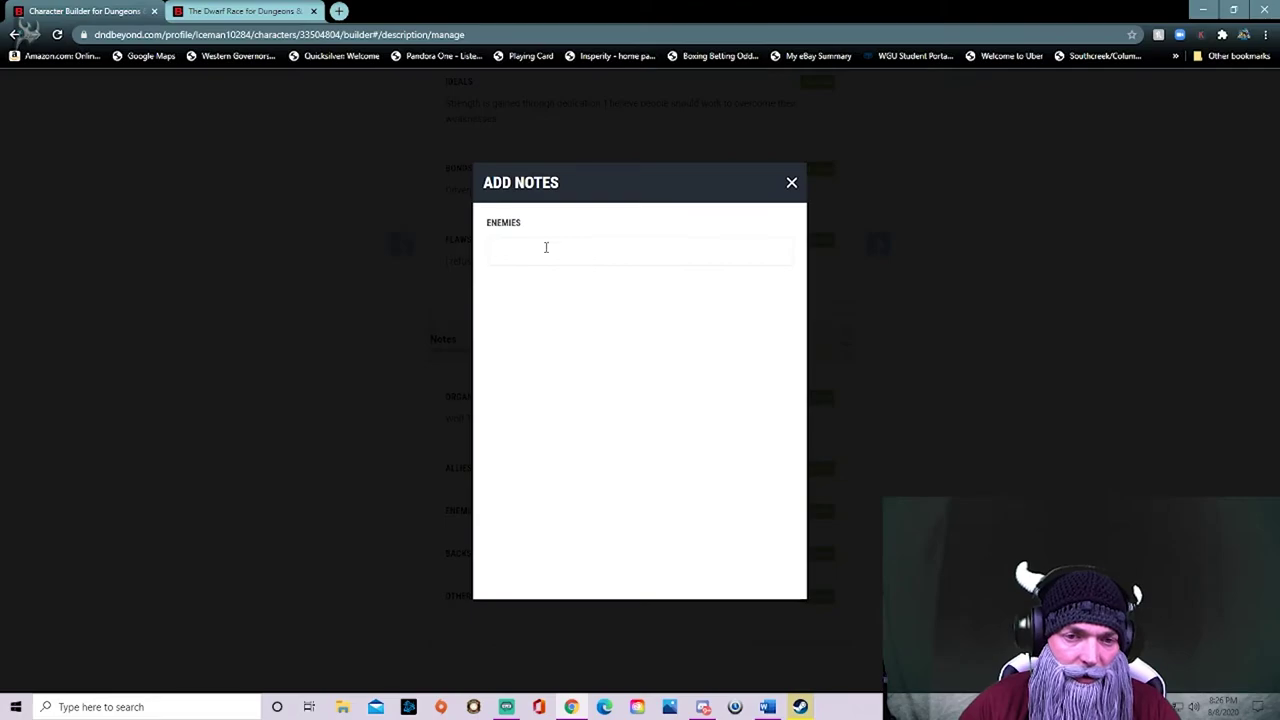
{"action": "type", "text": "THe war"}
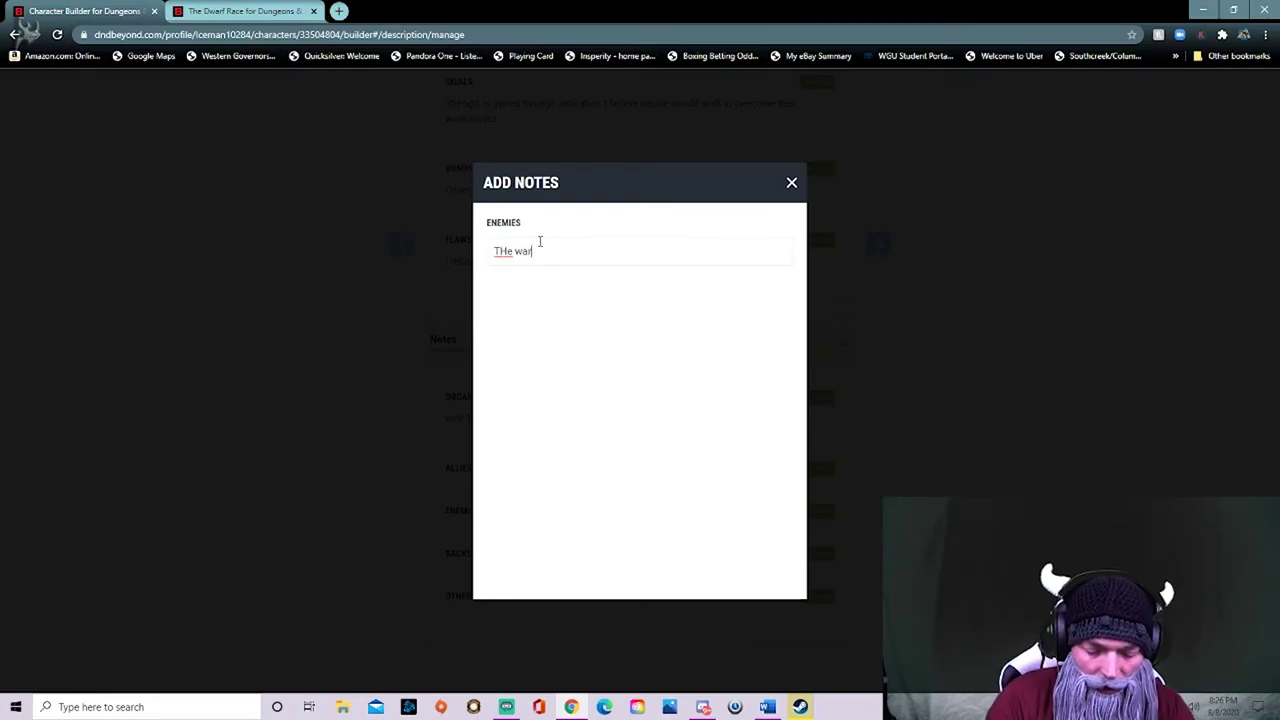
{"action": "type", "text": "lord who kille"}
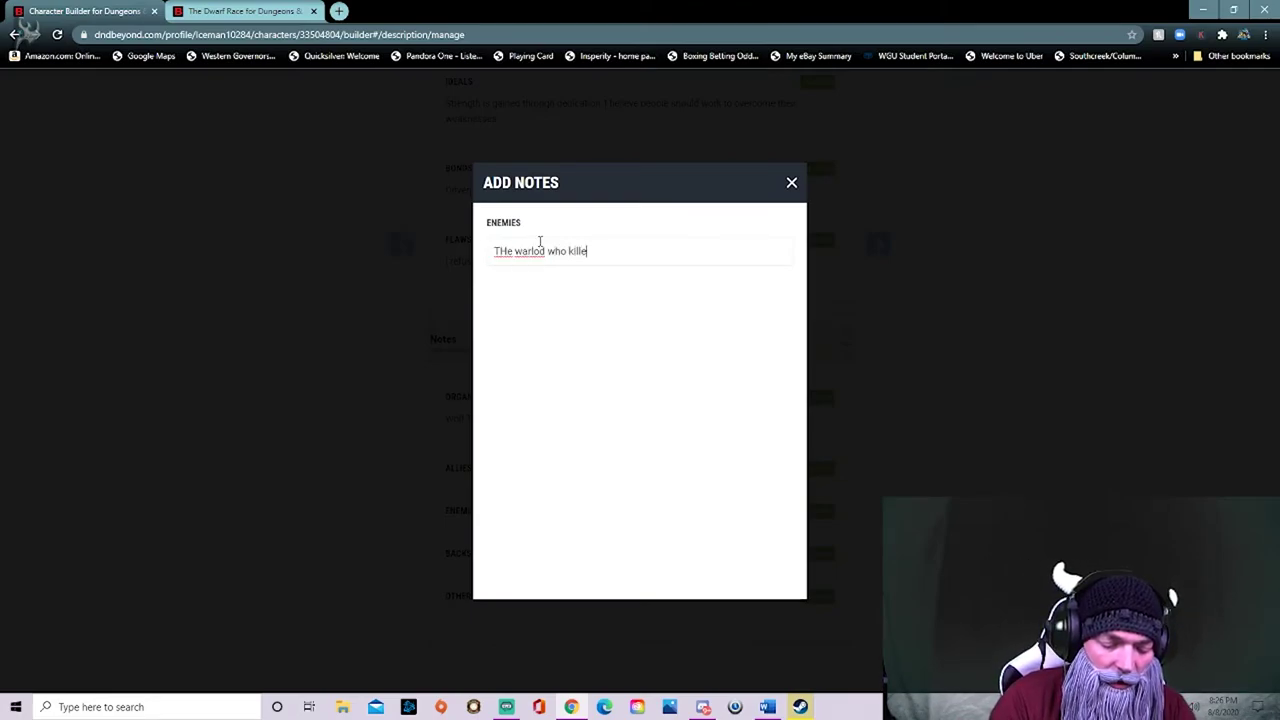
{"action": "type", "text": "d my cl"}
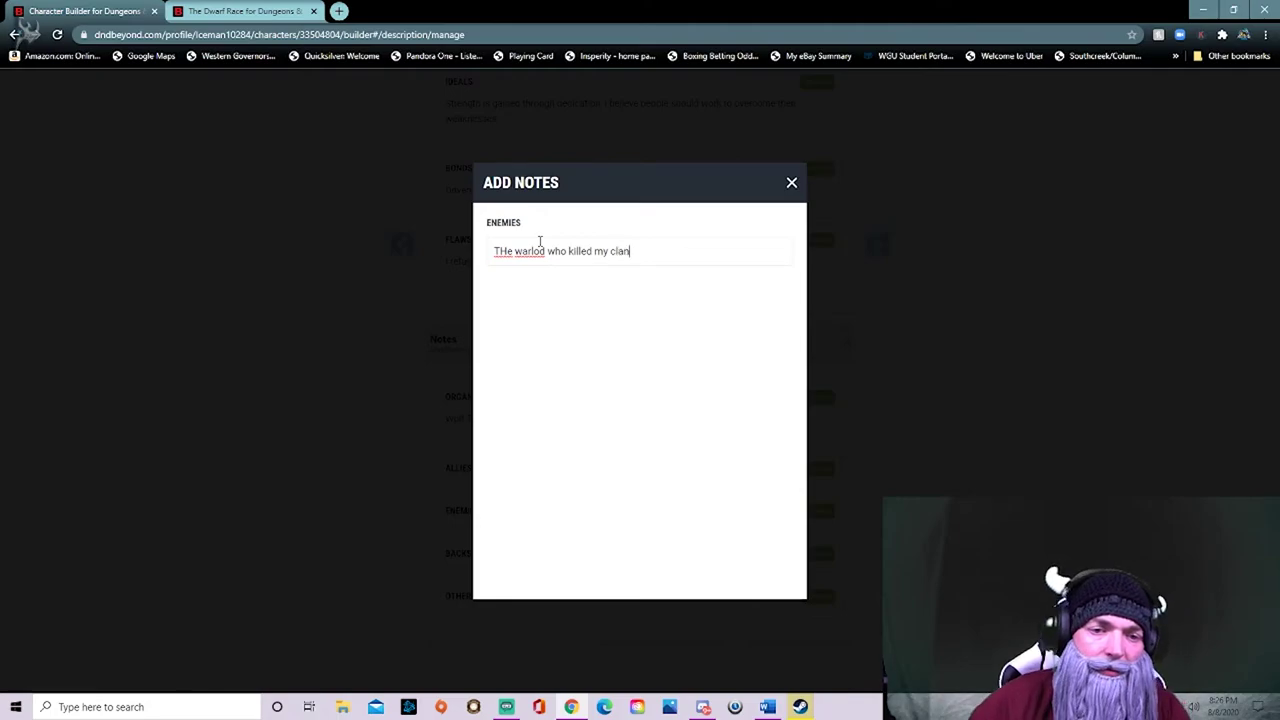
{"action": "type", "text": "an"}
{"action": "left_click", "coordinate": [542, 251]}
{"action": "type", "text": "r"}
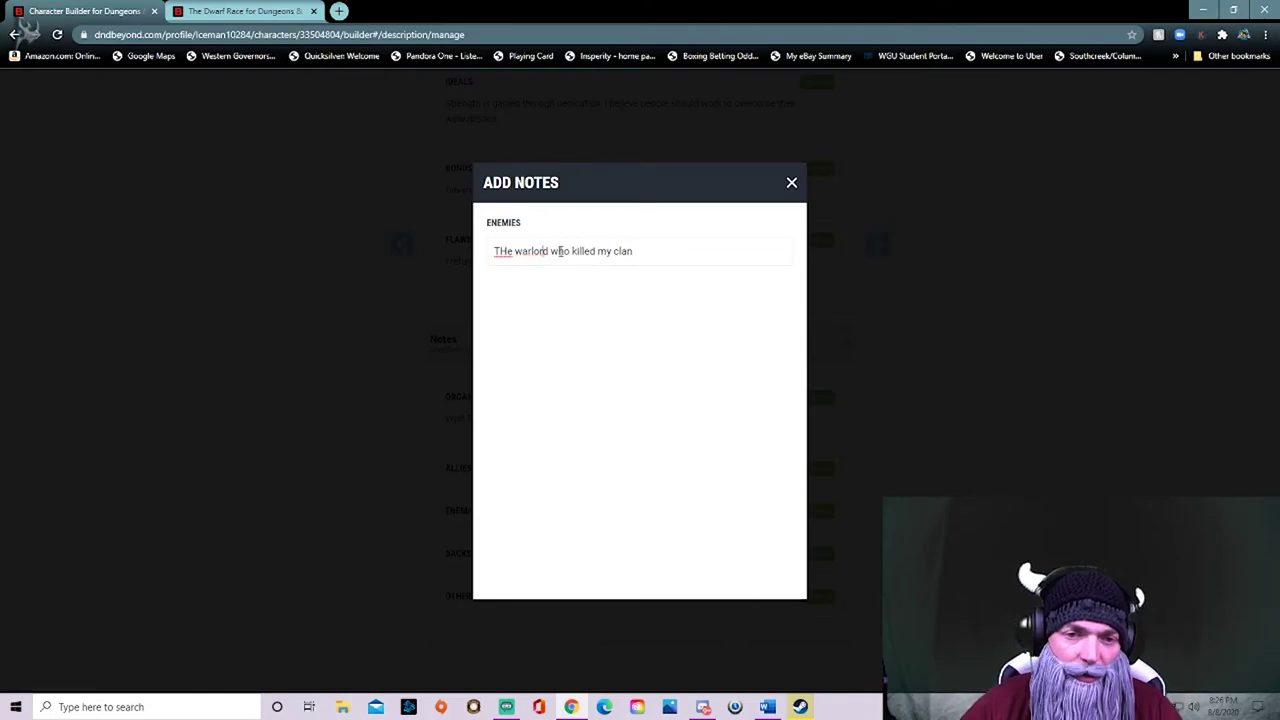
{"action": "left_click", "coordinate": [508, 251]}
{"action": "key", "text": "BackSpace"}
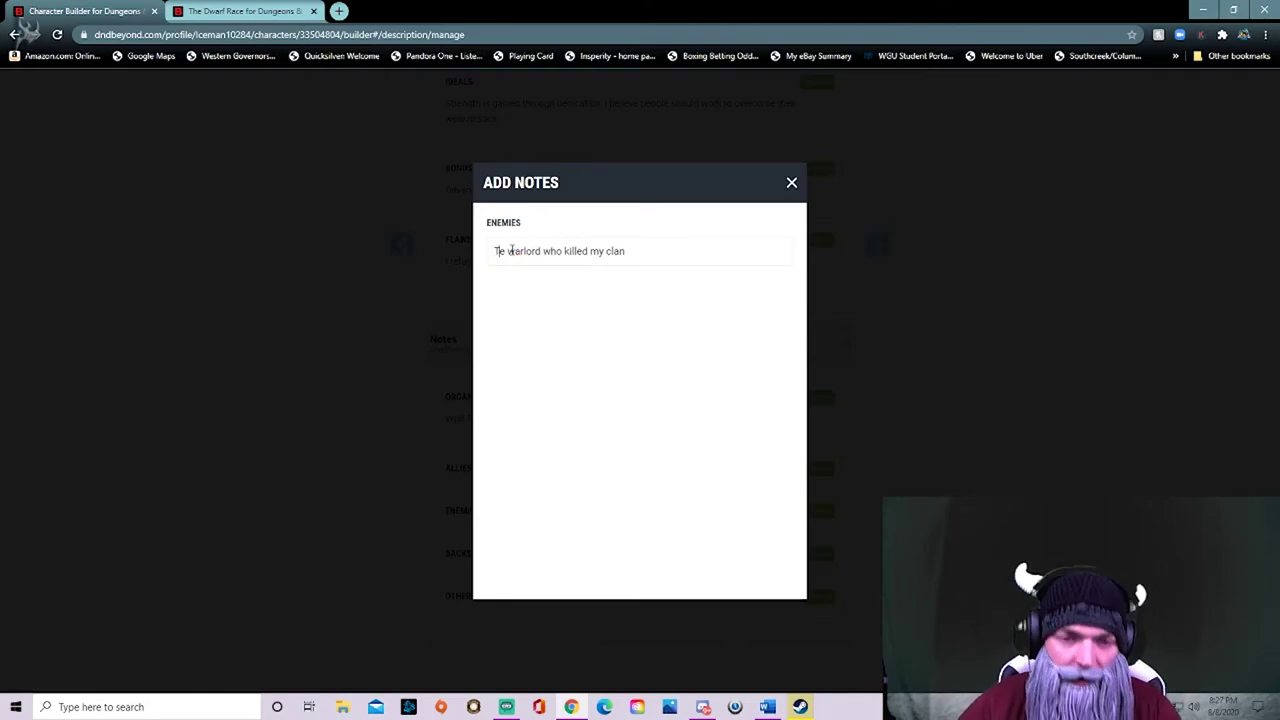
{"action": "type", "text": "h"}
{"action": "left_click", "coordinate": [791, 184]}
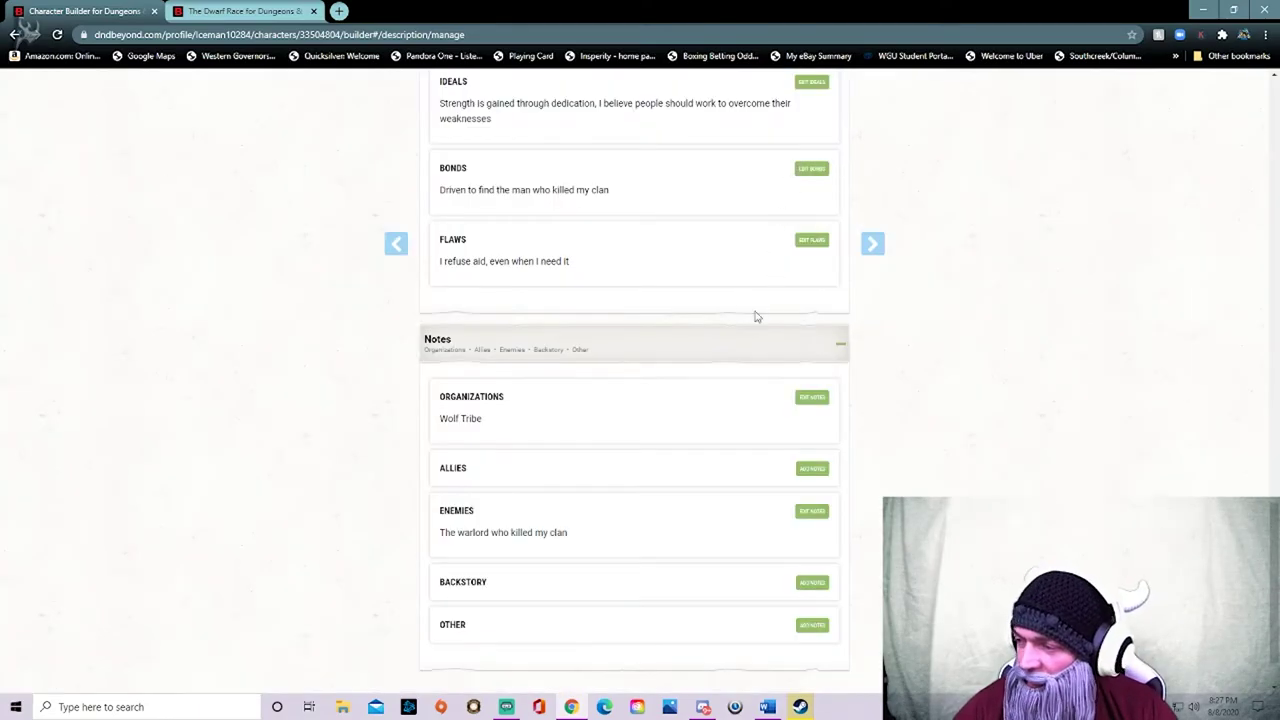
- Move on to the Equipment stage, choose equipment instead of gold, and select a greataxe for the Barbarian's starting gear
{"action": "scroll", "coordinate": [700, 475], "scroll_direction": "down", "scroll_amount": 1}
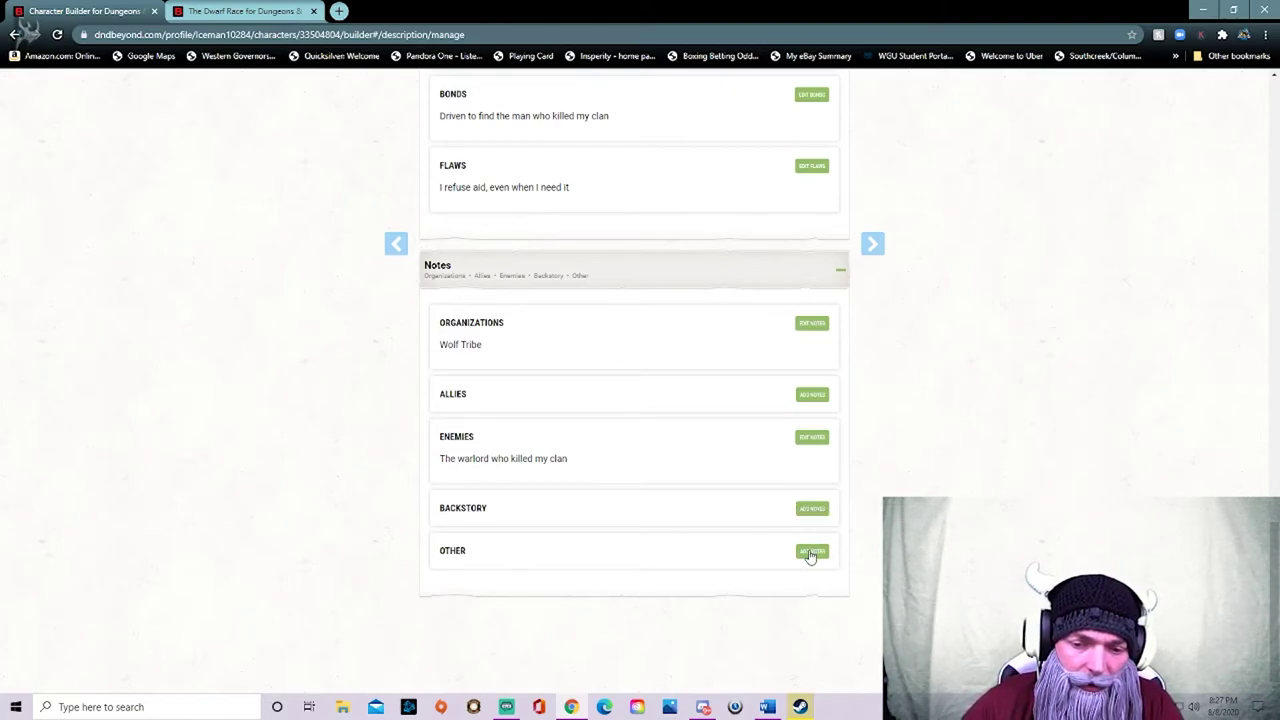
{"action": "scroll", "coordinate": [930, 450], "scroll_direction": "up", "scroll_amount": 3}
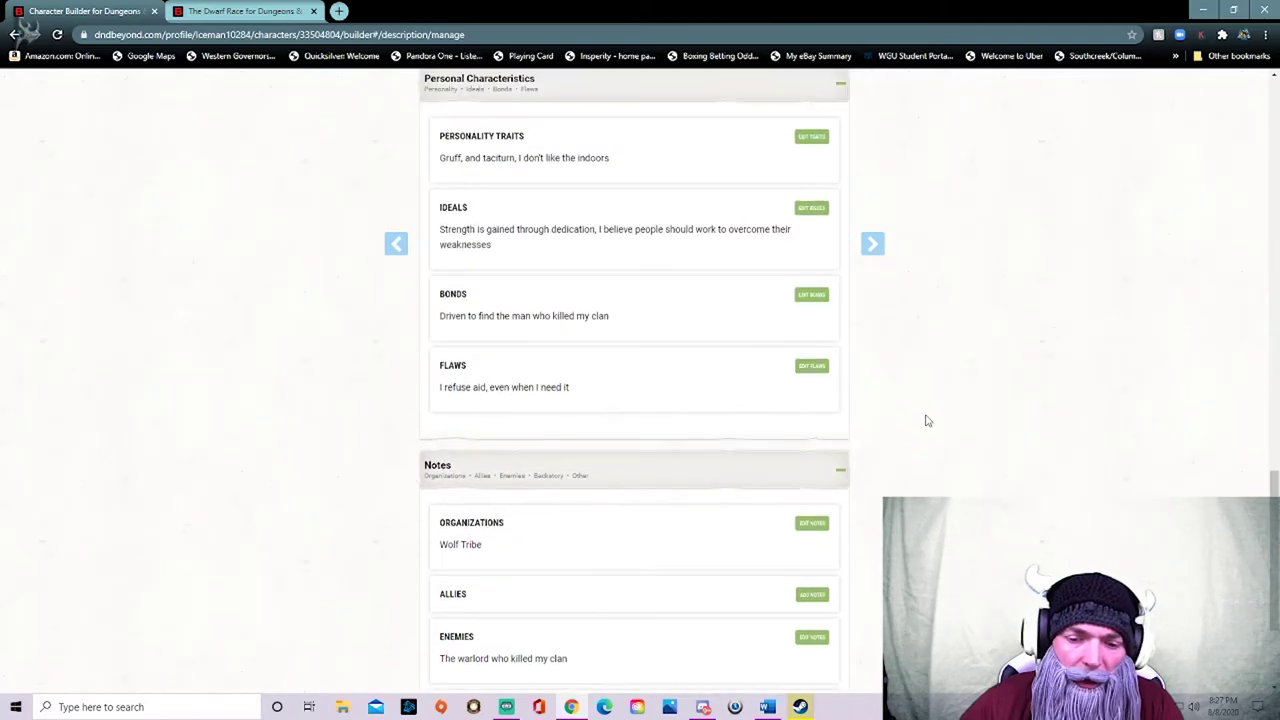
{"action": "left_click", "coordinate": [880, 244]}
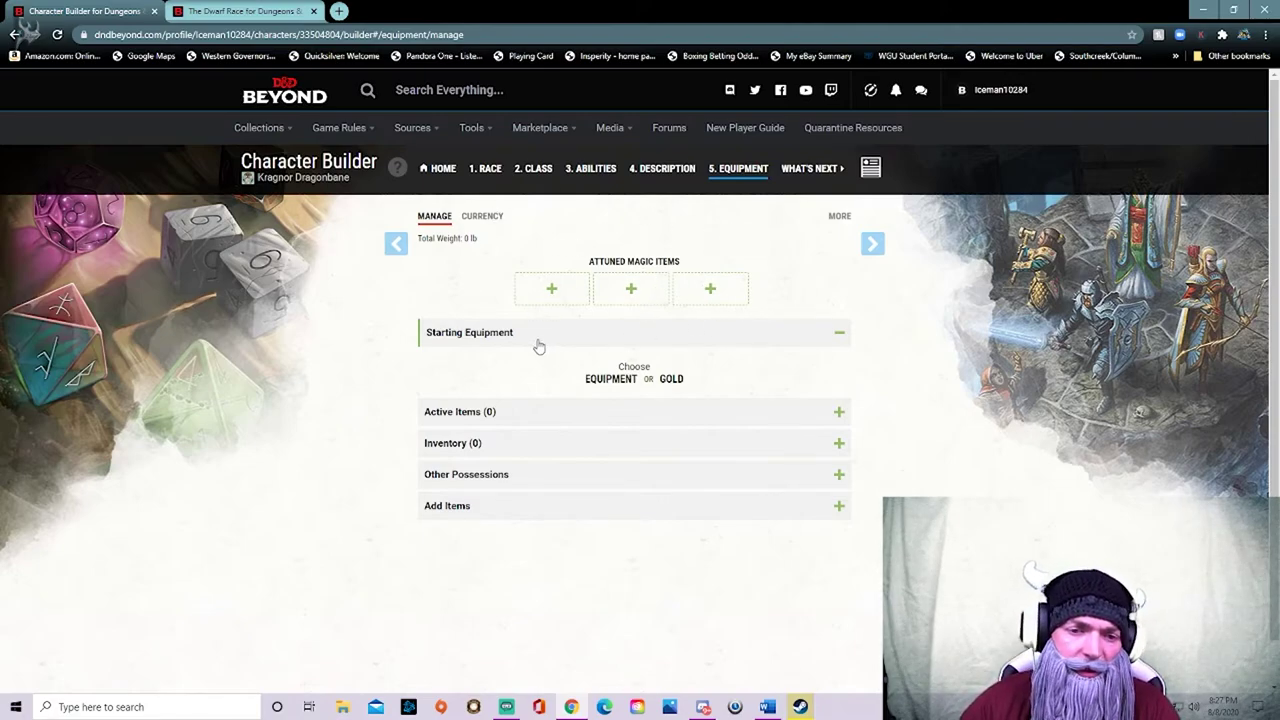
{"action": "left_click", "coordinate": [618, 386]}
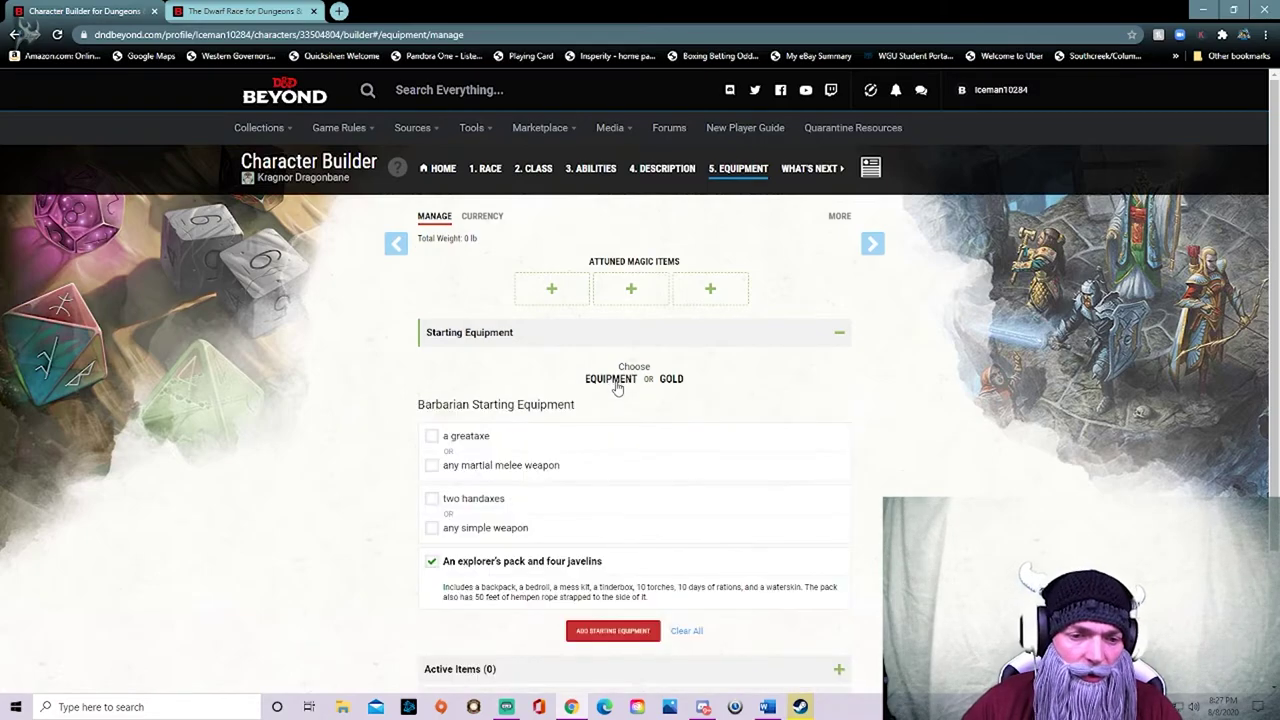
{"action": "left_click", "coordinate": [431, 436]}
- Choose "Crossbow, Light" as the simple weapon and add the selected starting equipment to the inventory
{"action": "scroll", "coordinate": [487, 437], "scroll_direction": "down", "scroll_amount": 1}
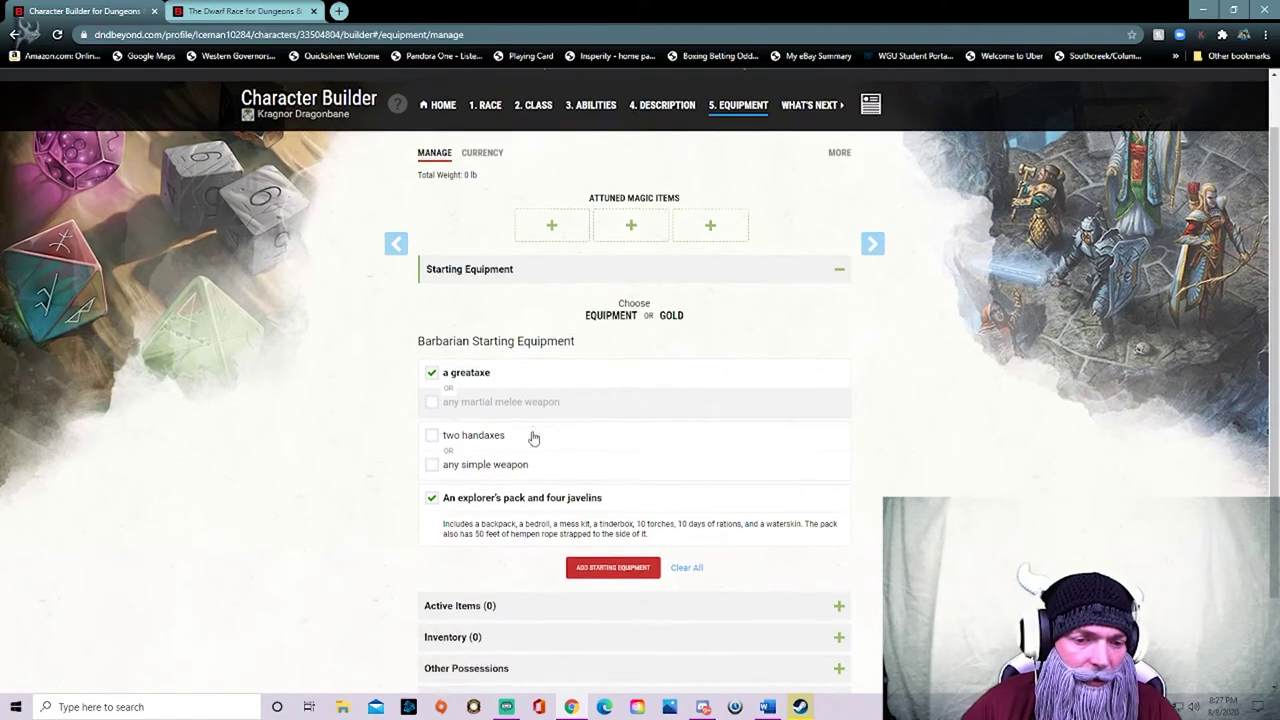
{"action": "left_click", "coordinate": [431, 462]}
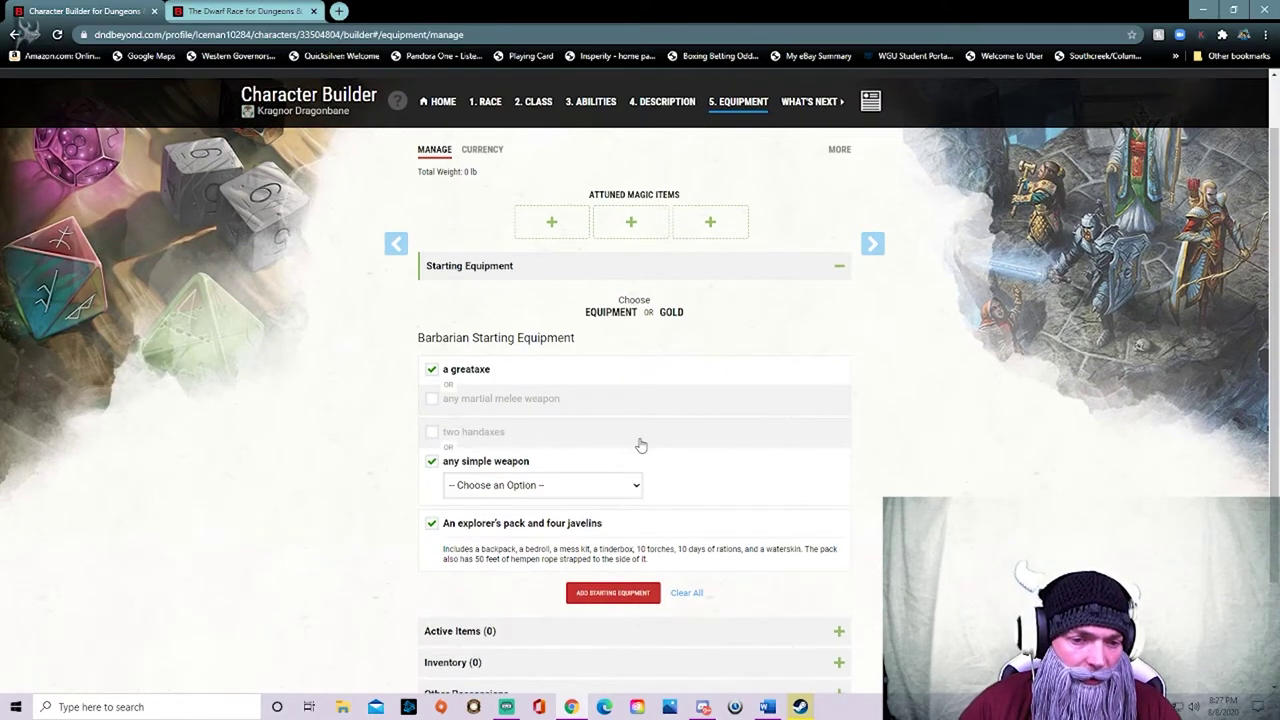
{"action": "left_click", "coordinate": [578, 490]}
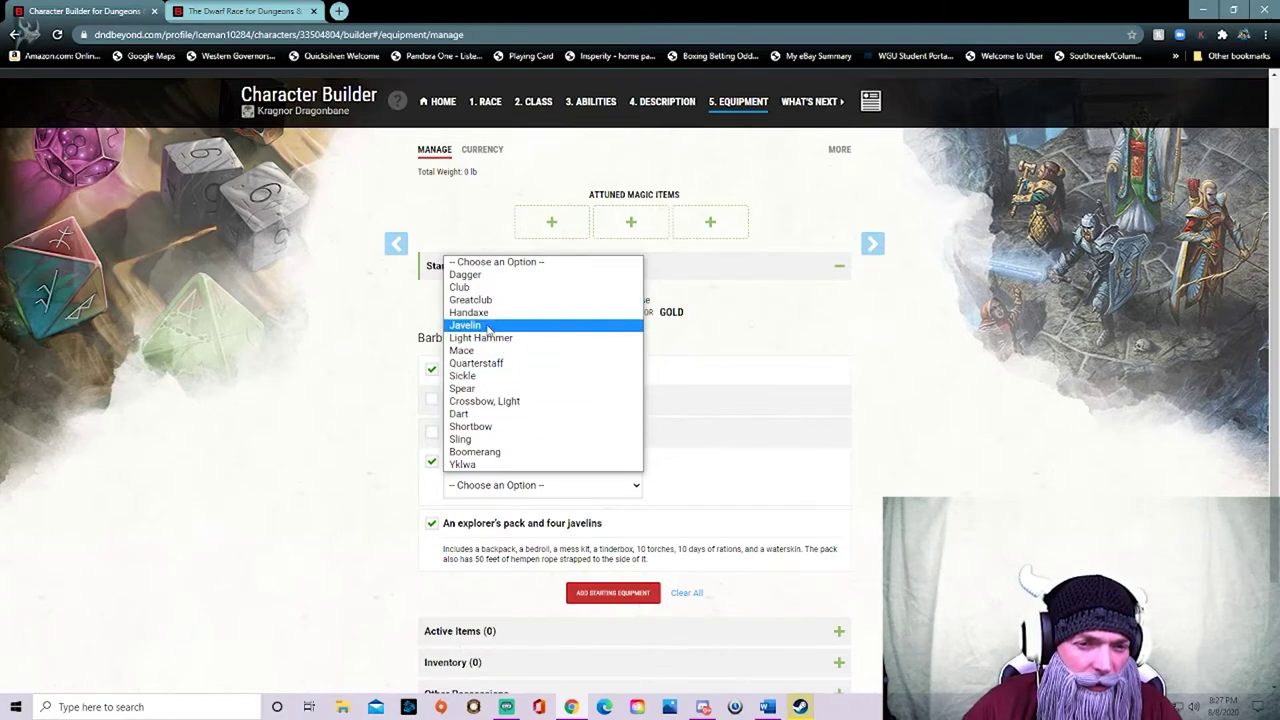
{"action": "left_click", "coordinate": [489, 402]}
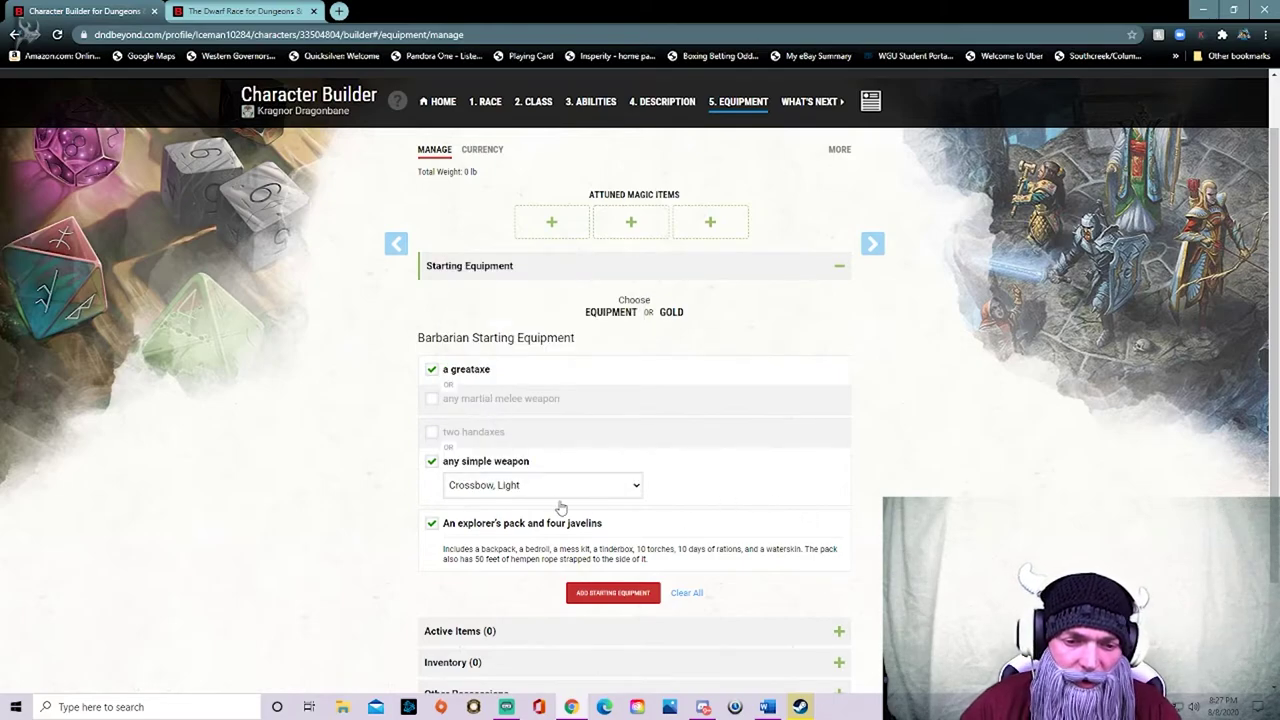
{"action": "scroll", "coordinate": [822, 476], "scroll_direction": "down", "scroll_amount": 1}
{"action": "scroll", "coordinate": [822, 476], "scroll_direction": "down", "scroll_amount": 1}
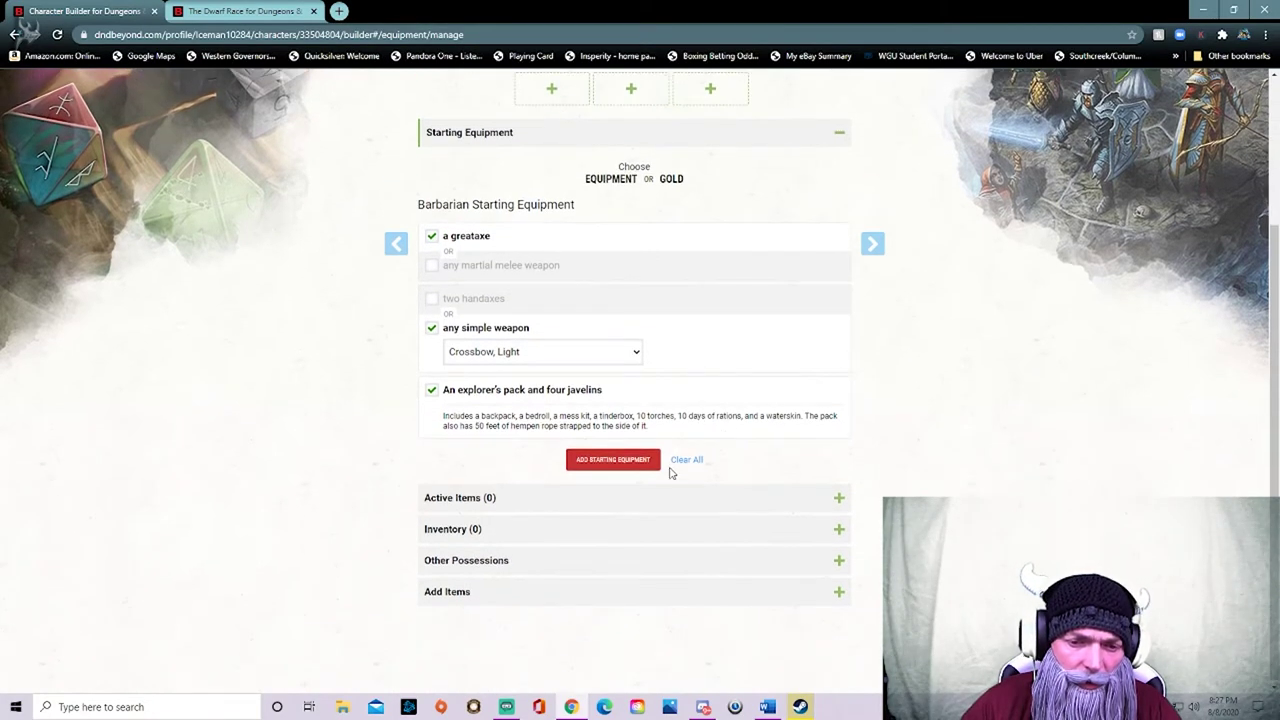
{"action": "left_click", "coordinate": [613, 460]}
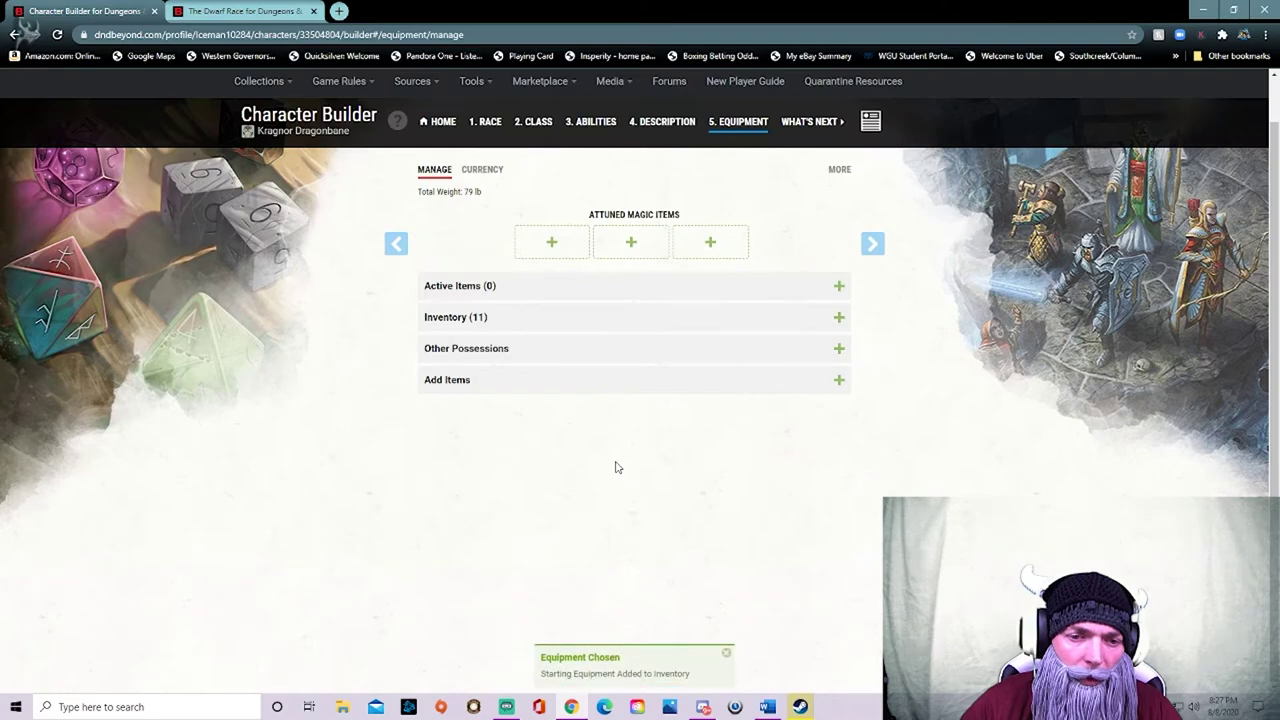
- Review the background and proficiencies on the Description stage and return to the Equipment stage
{"action": "left_click", "coordinate": [390, 244]}
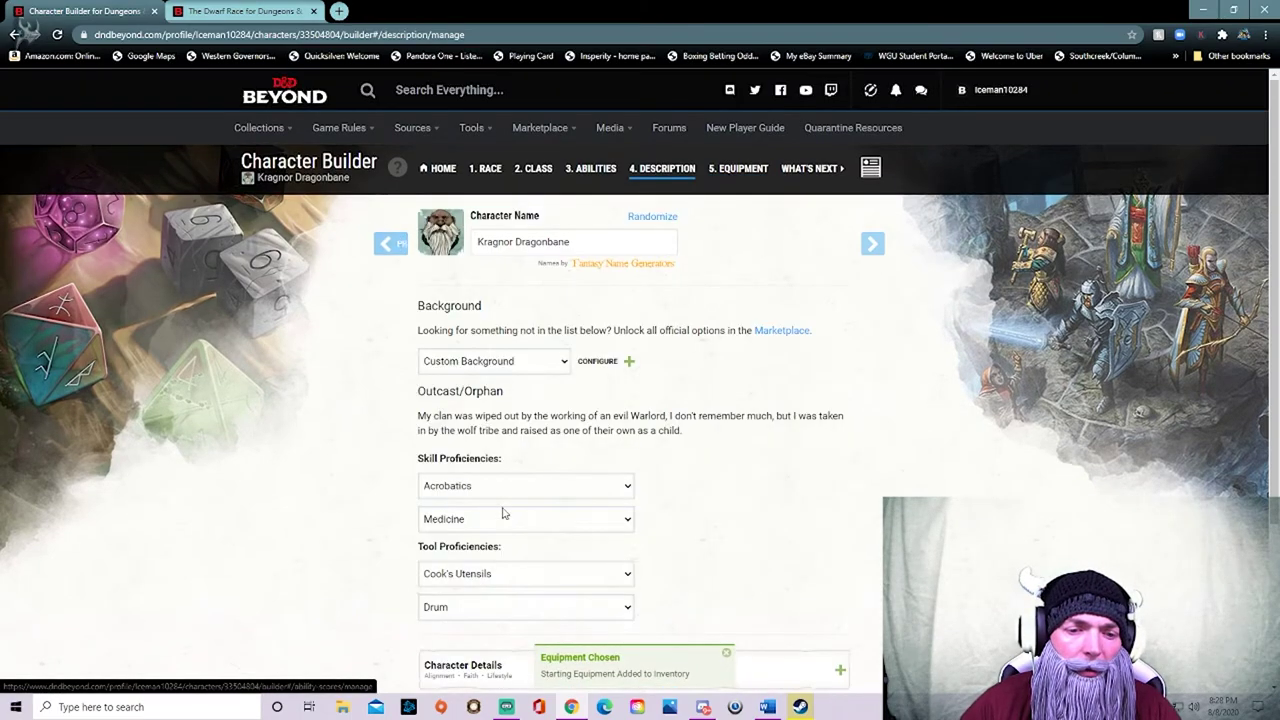
{"action": "scroll", "coordinate": [690, 417], "scroll_direction": "down", "scroll_amount": 3}
{"action": "scroll", "coordinate": [797, 421], "scroll_direction": "up", "scroll_amount": 3}
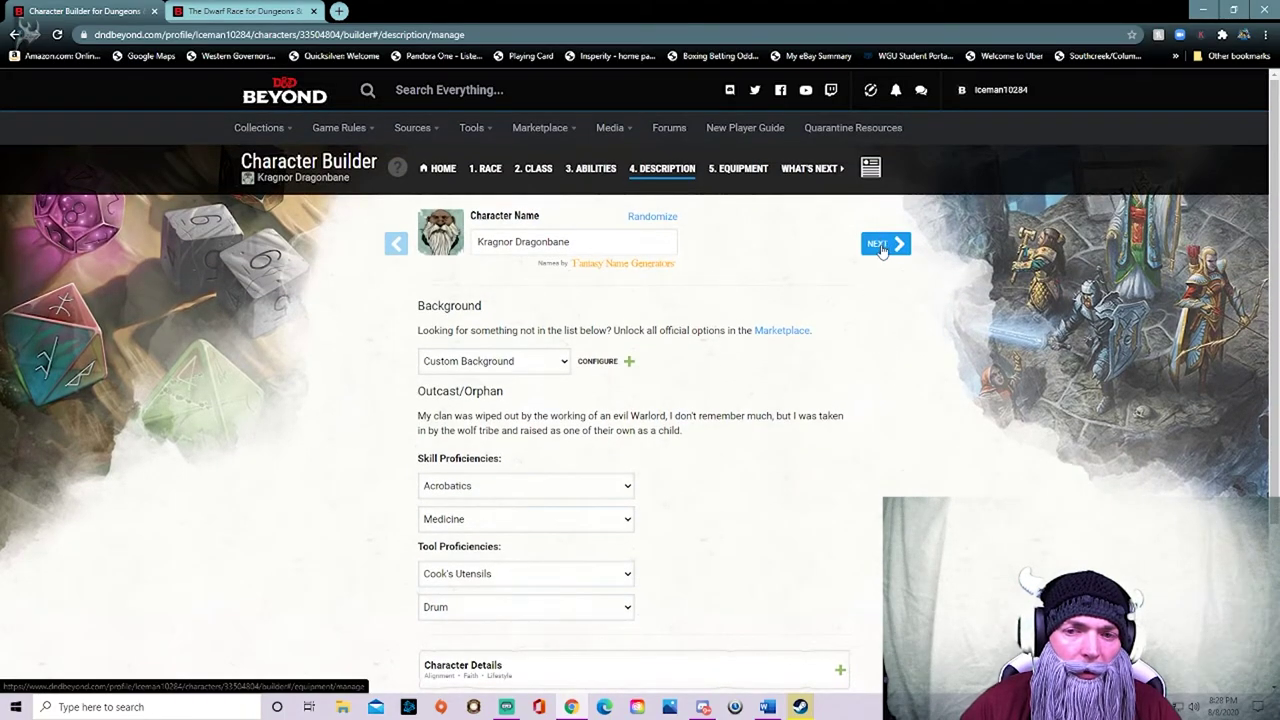
{"action": "left_click", "coordinate": [880, 244]}
- Look through the items in the inventory and expand Other Possessions
{"action": "left_click", "coordinate": [506, 405]}
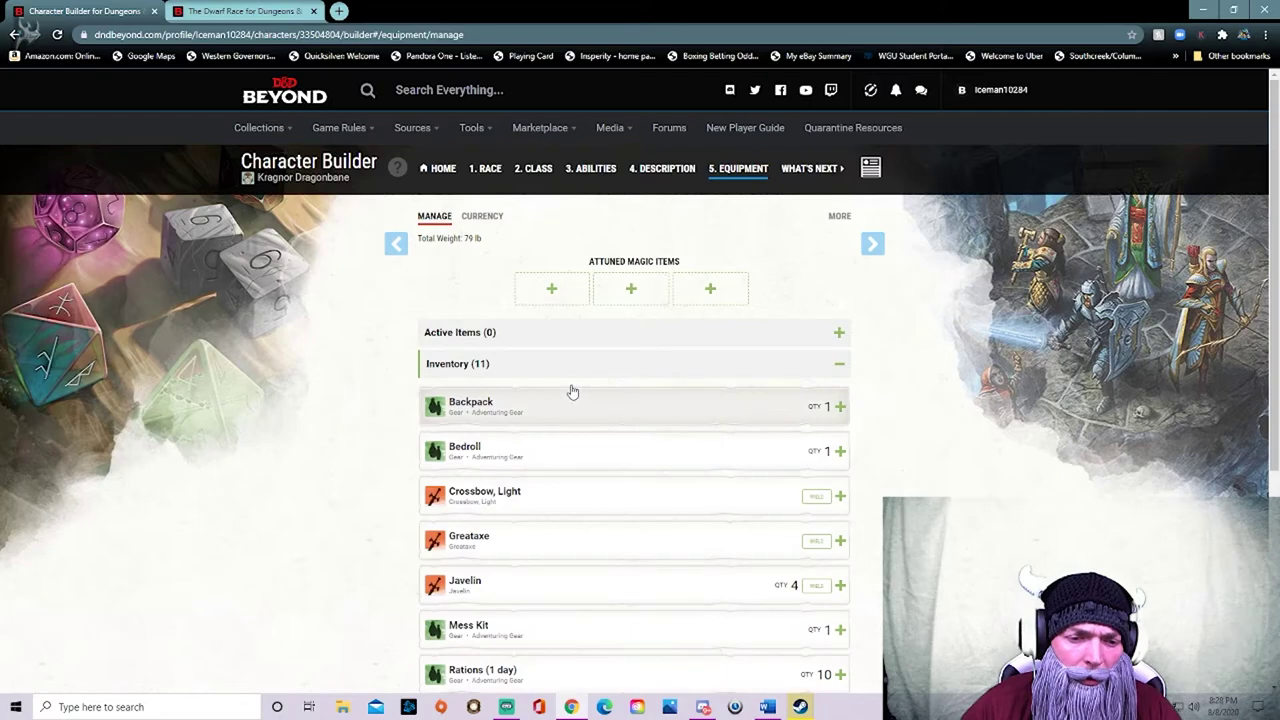
{"action": "scroll", "coordinate": [600, 389], "scroll_direction": "down", "scroll_amount": 3}
{"action": "left_click", "coordinate": [505, 561]}
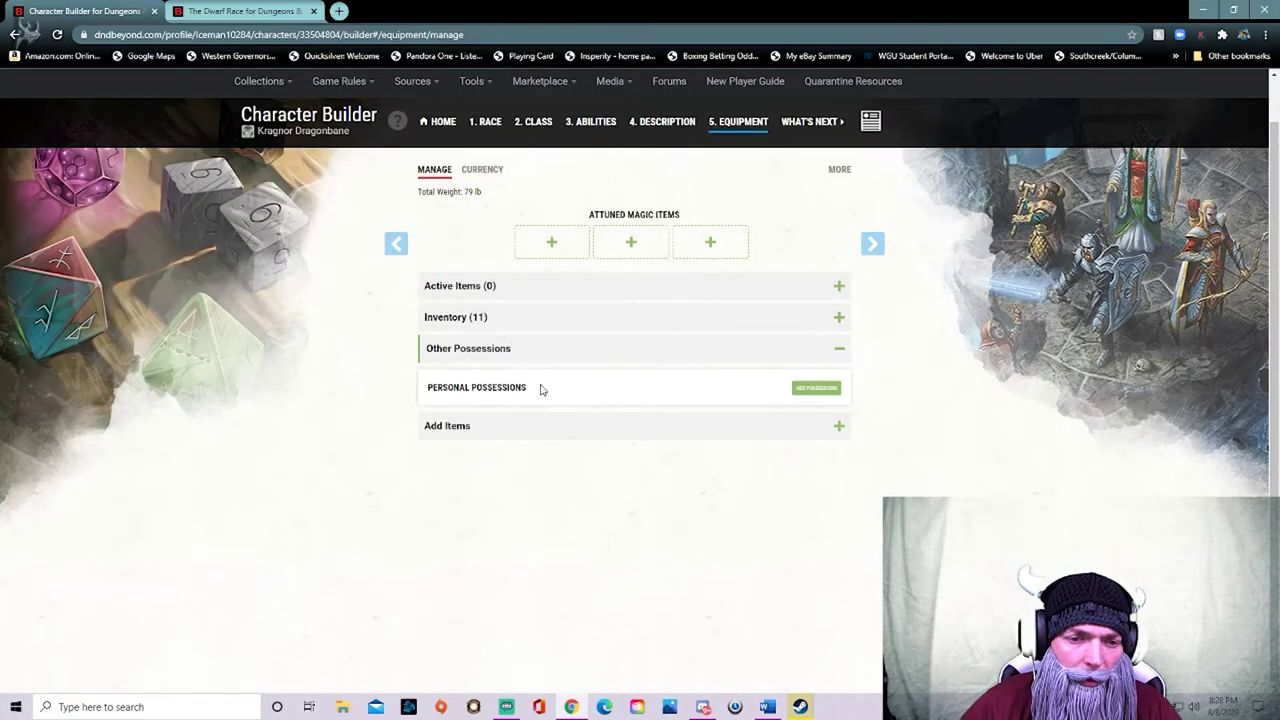
- Add "Wolf necklace" to the character's personal possessions
{"action": "left_click", "coordinate": [828, 390]}
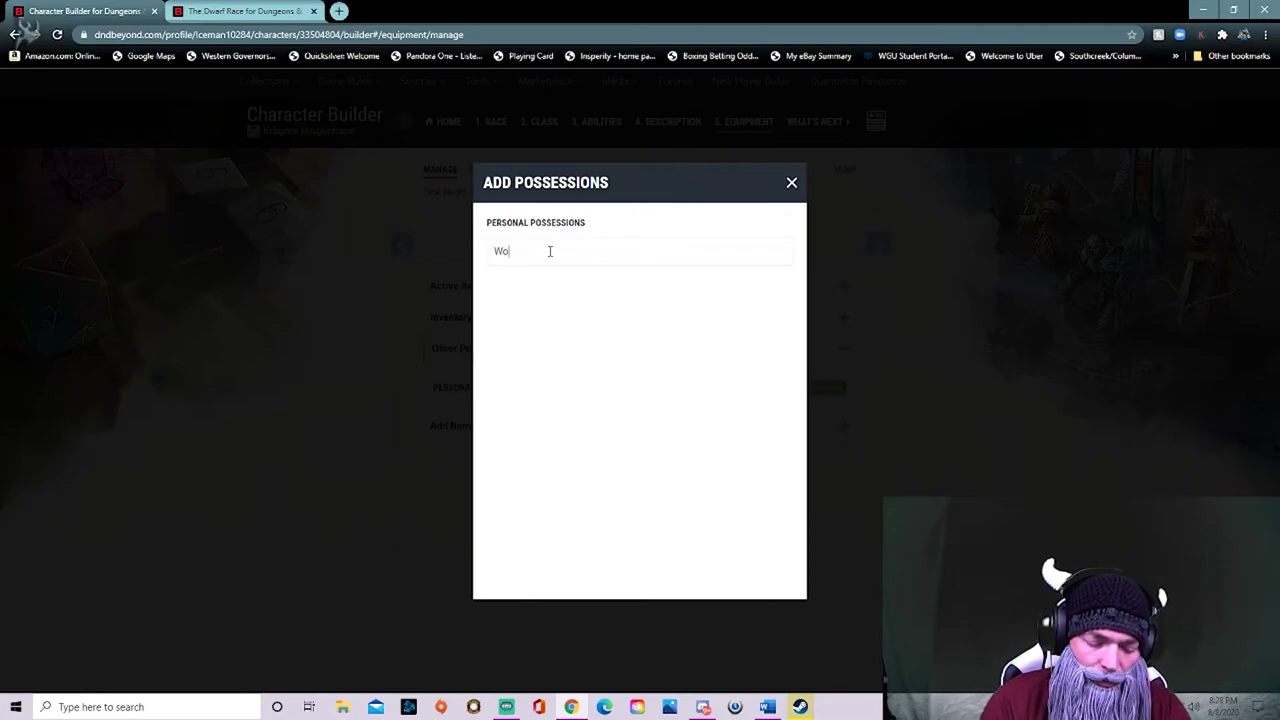
{"action": "type", "text": "Wolf necklace"}
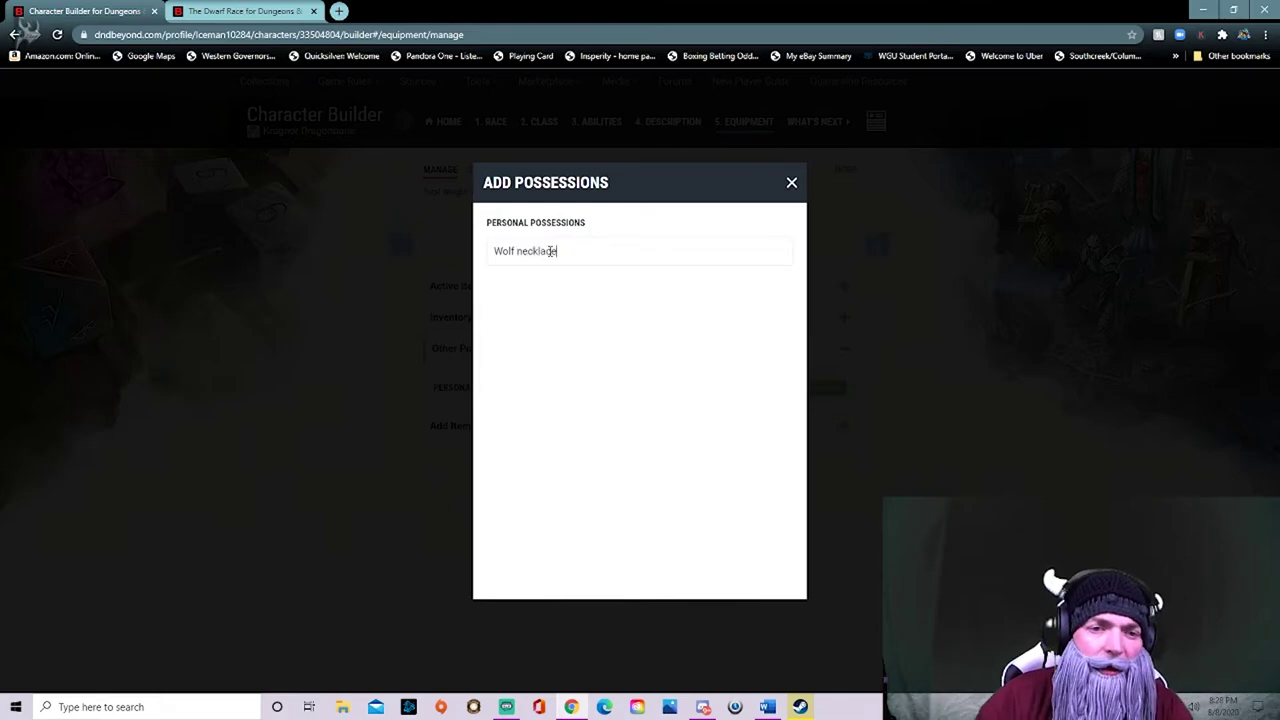
{"action": "left_click", "coordinate": [791, 185]}
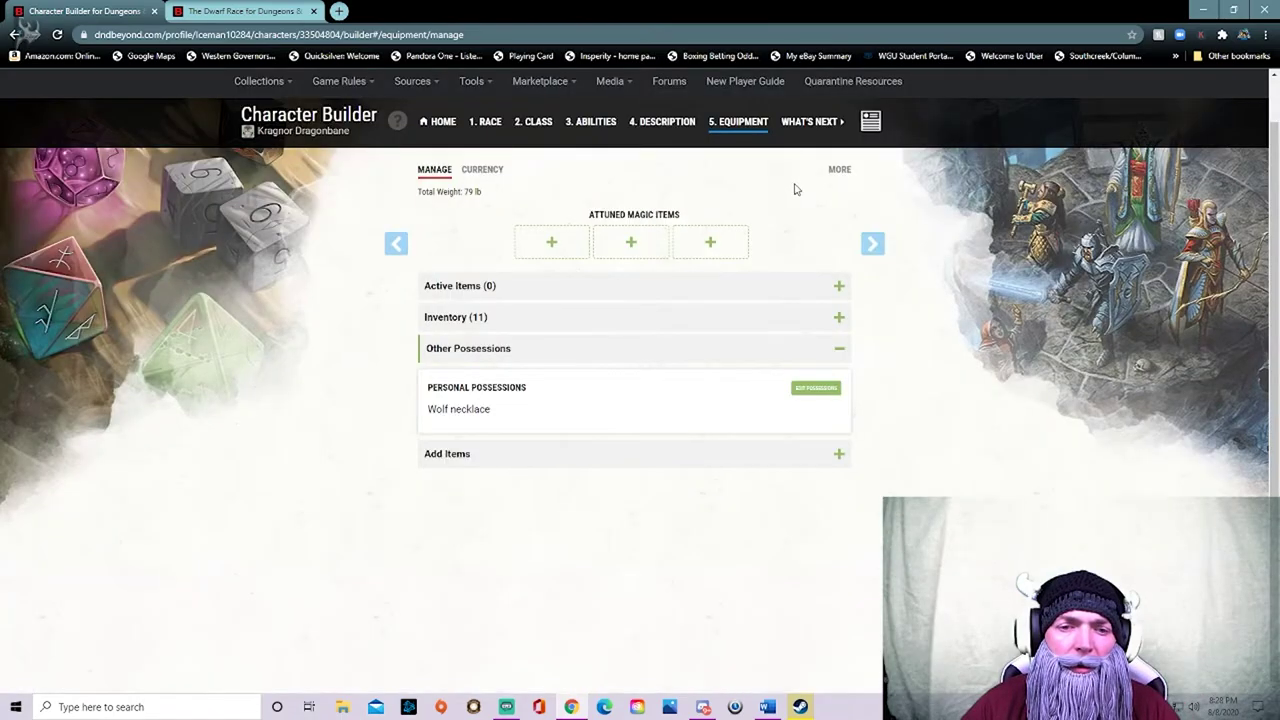
- Browse the catalogue of items that can be added to the inventory and collapse it again
{"action": "left_click", "coordinate": [507, 460]}
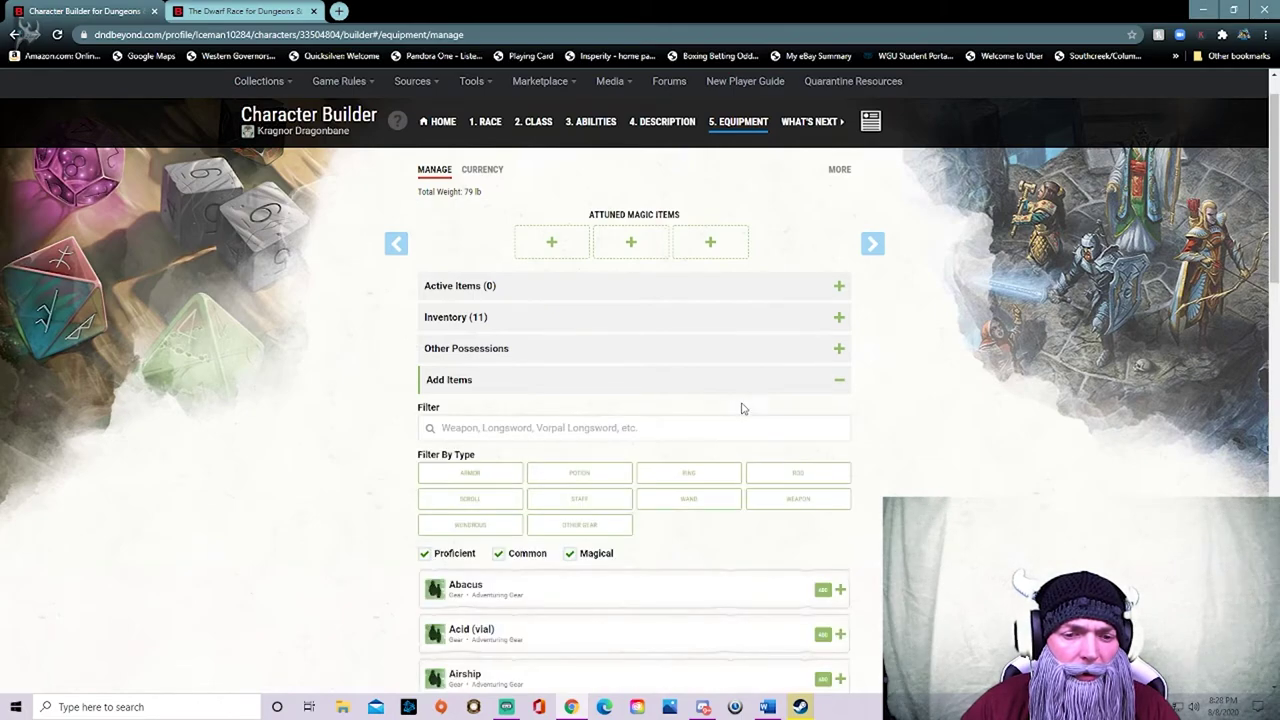
{"action": "scroll", "coordinate": [1000, 405], "scroll_direction": "down", "scroll_amount": 1}
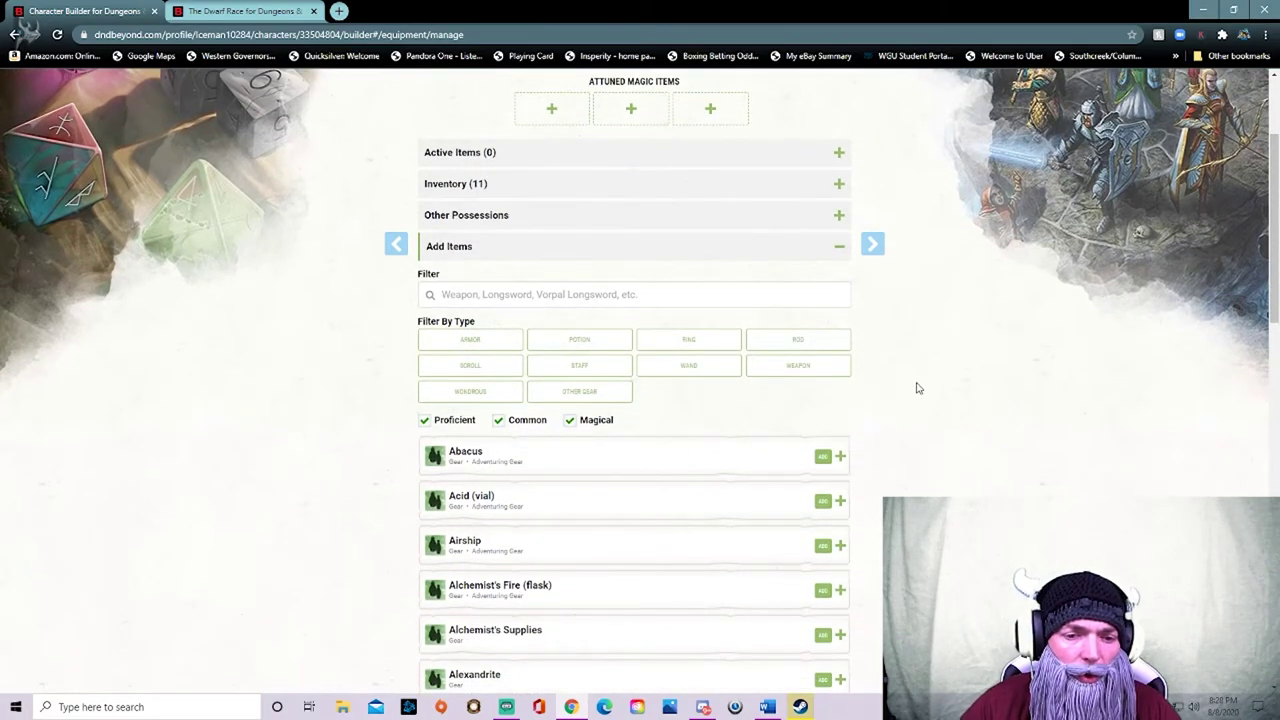
{"action": "scroll", "coordinate": [909, 386], "scroll_direction": "down", "scroll_amount": 1}
{"action": "scroll", "coordinate": [663, 371], "scroll_direction": "down", "scroll_amount": 3}
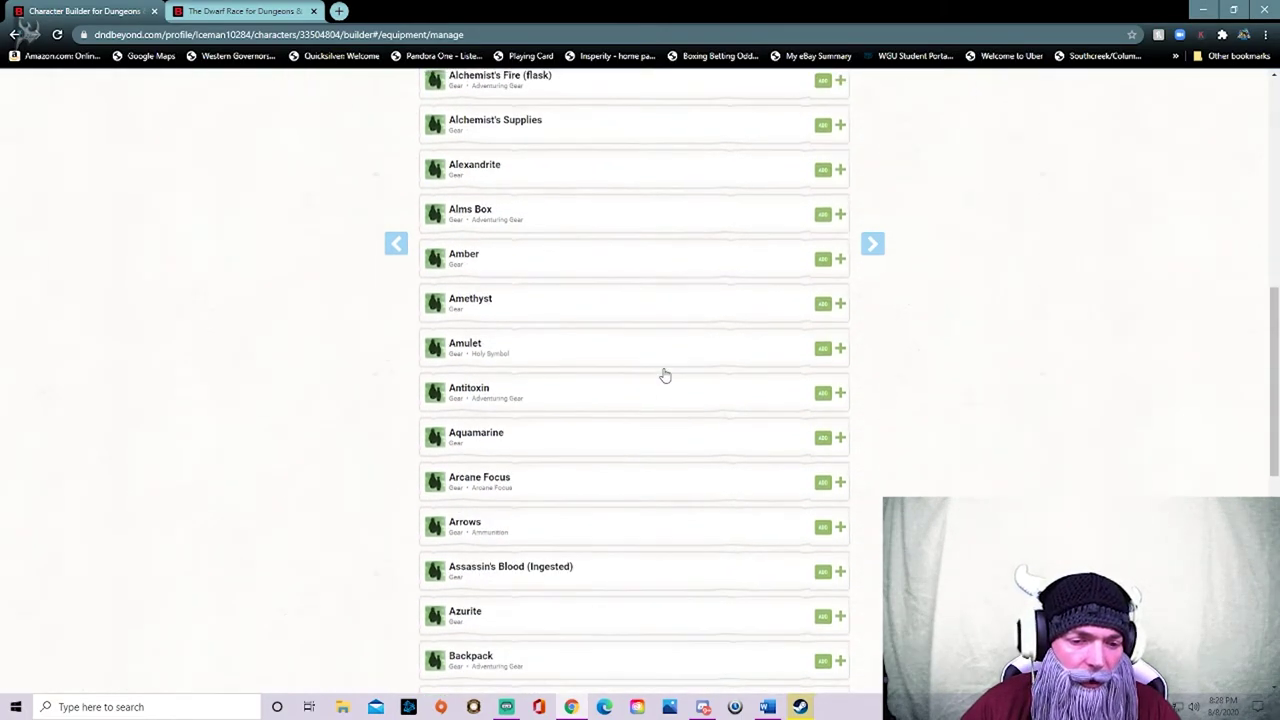
{"action": "scroll", "coordinate": [669, 451], "scroll_direction": "up", "scroll_amount": 4}
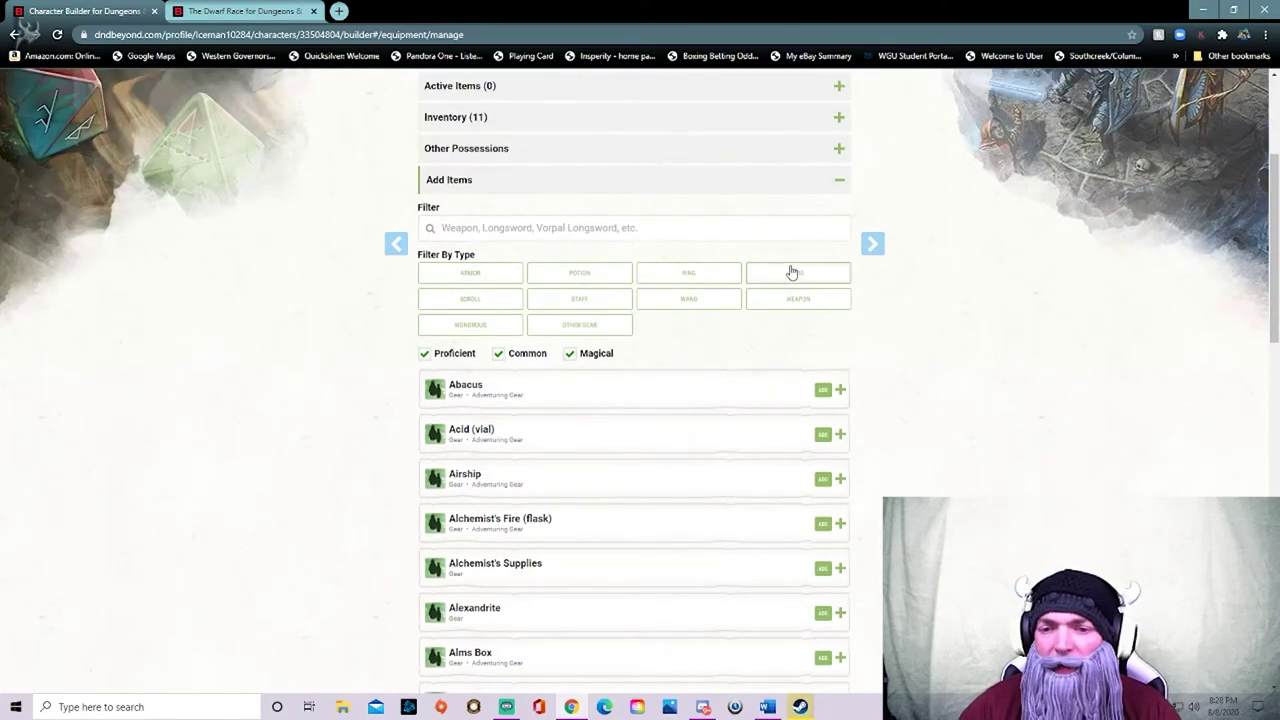
{"action": "left_click", "coordinate": [842, 184]}
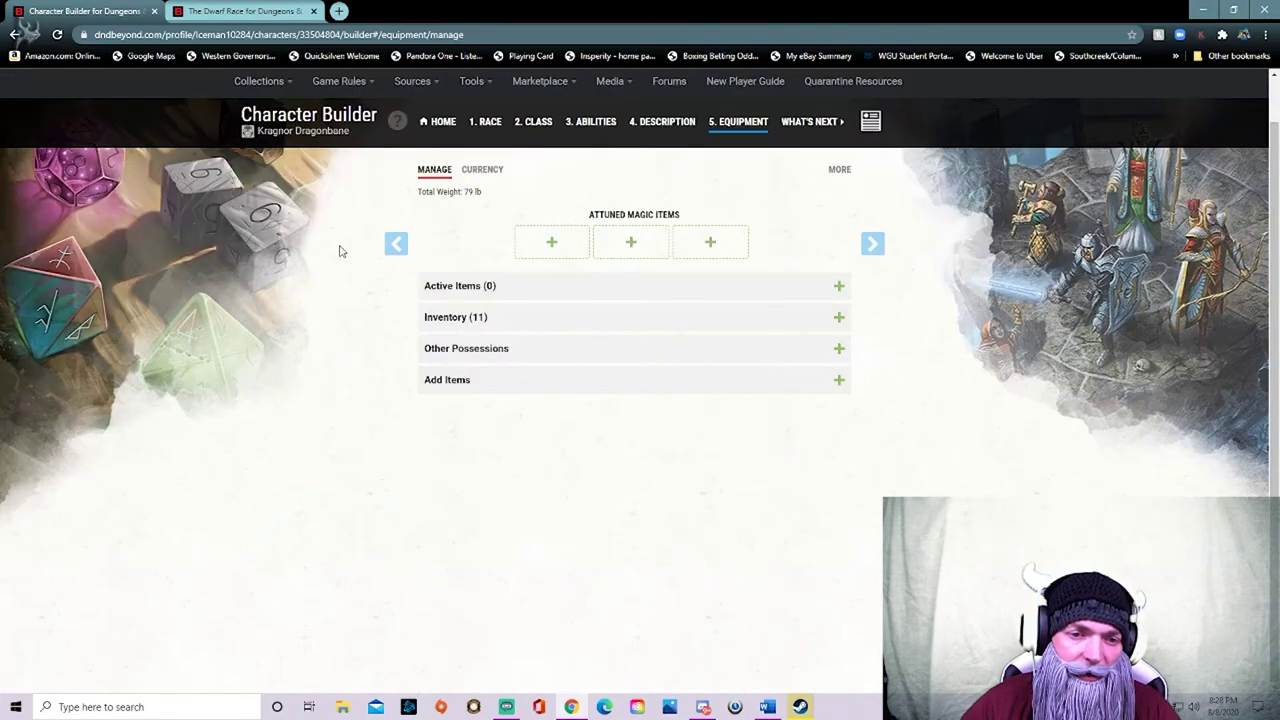
- Finish the Equipment stage, export the character sheet to PDF and download the generated file
{"action": "left_click", "coordinate": [876, 245]}
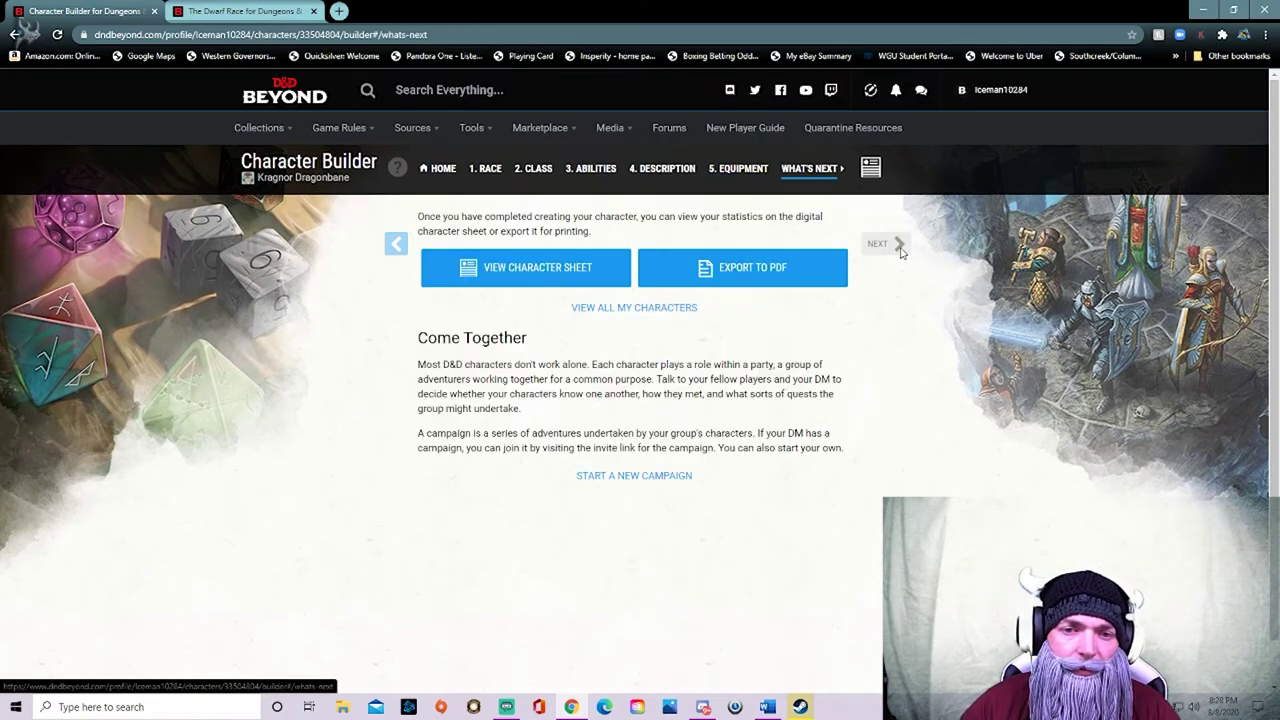
{"action": "left_click", "coordinate": [748, 266]}
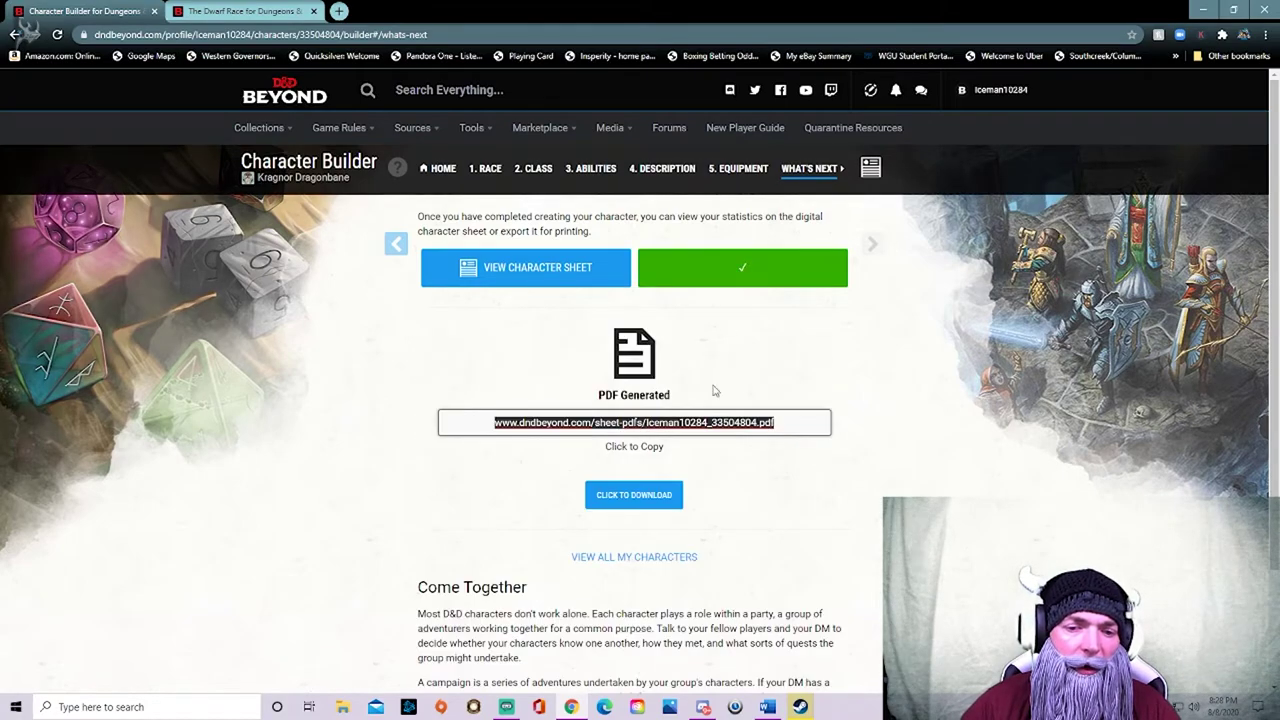
{"action": "left_click", "coordinate": [645, 496]}
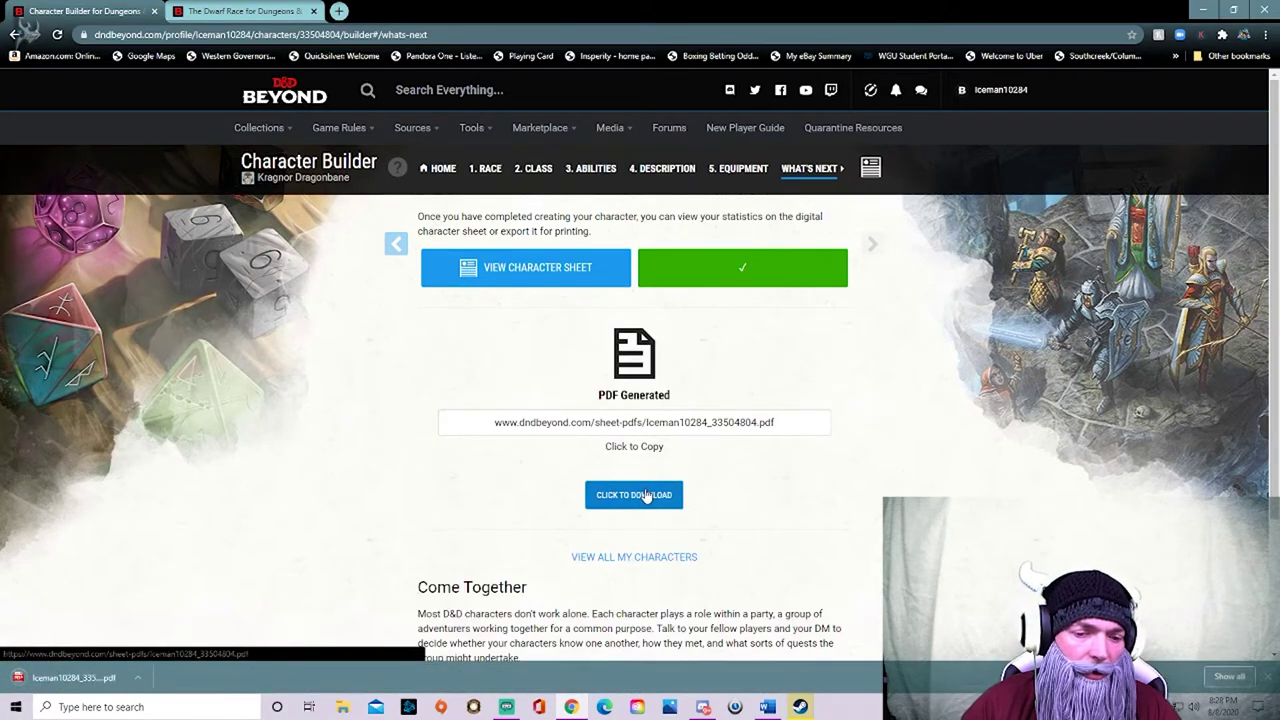
- Open the downloaded character sheet PDF and review its pages for stats, features, equipment and personal details
{"action": "left_click", "coordinate": [68, 680]}
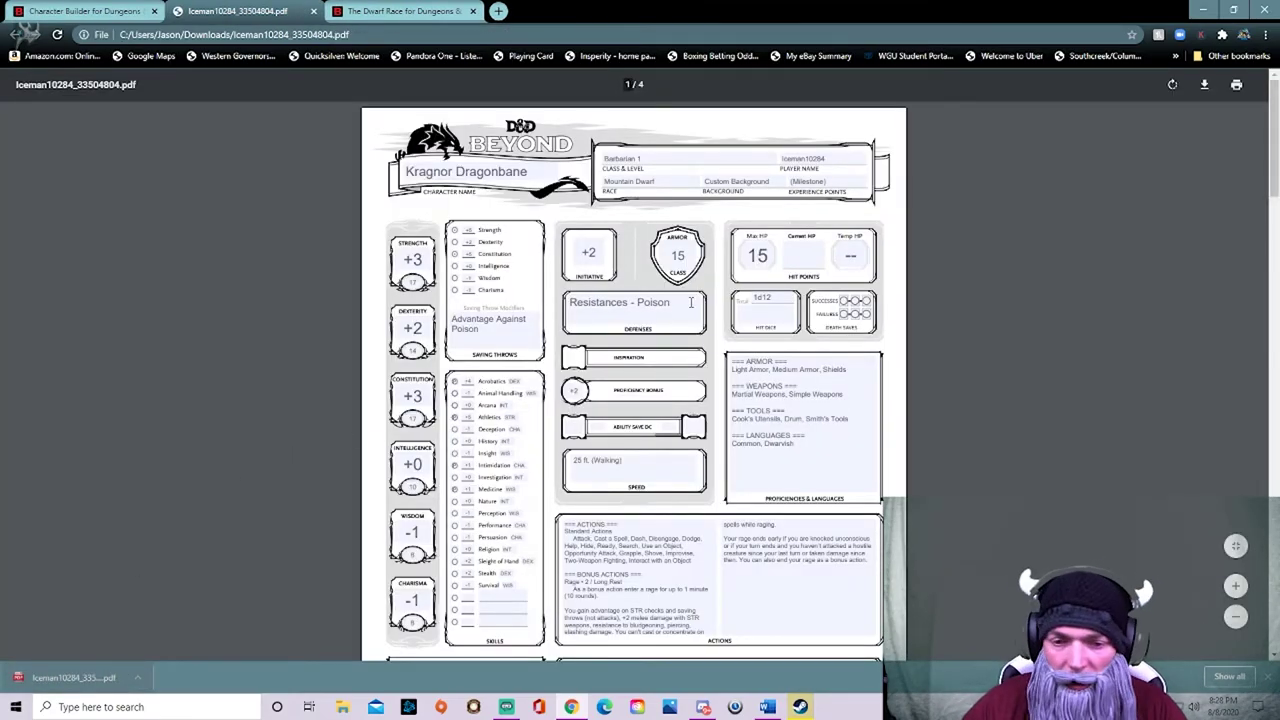
{"action": "scroll", "coordinate": [726, 410], "scroll_direction": "down", "scroll_amount": 5}
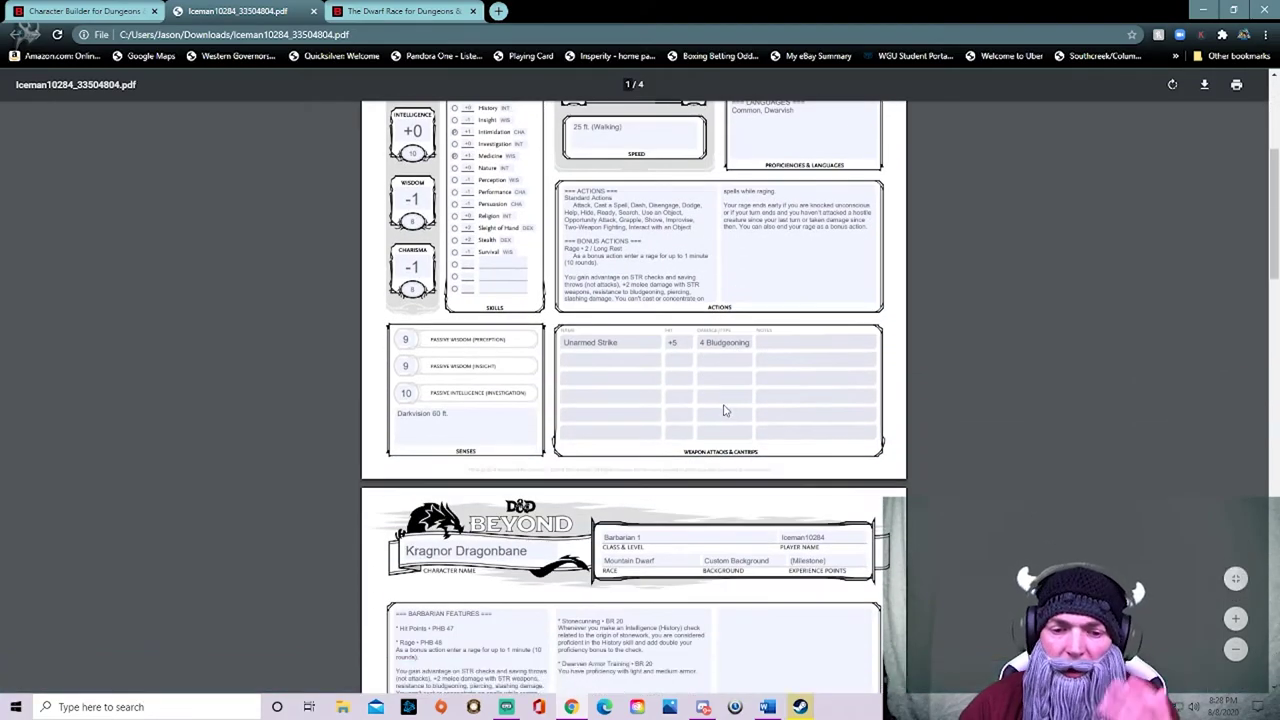
{"action": "scroll", "coordinate": [726, 410], "scroll_direction": "down", "scroll_amount": 10}
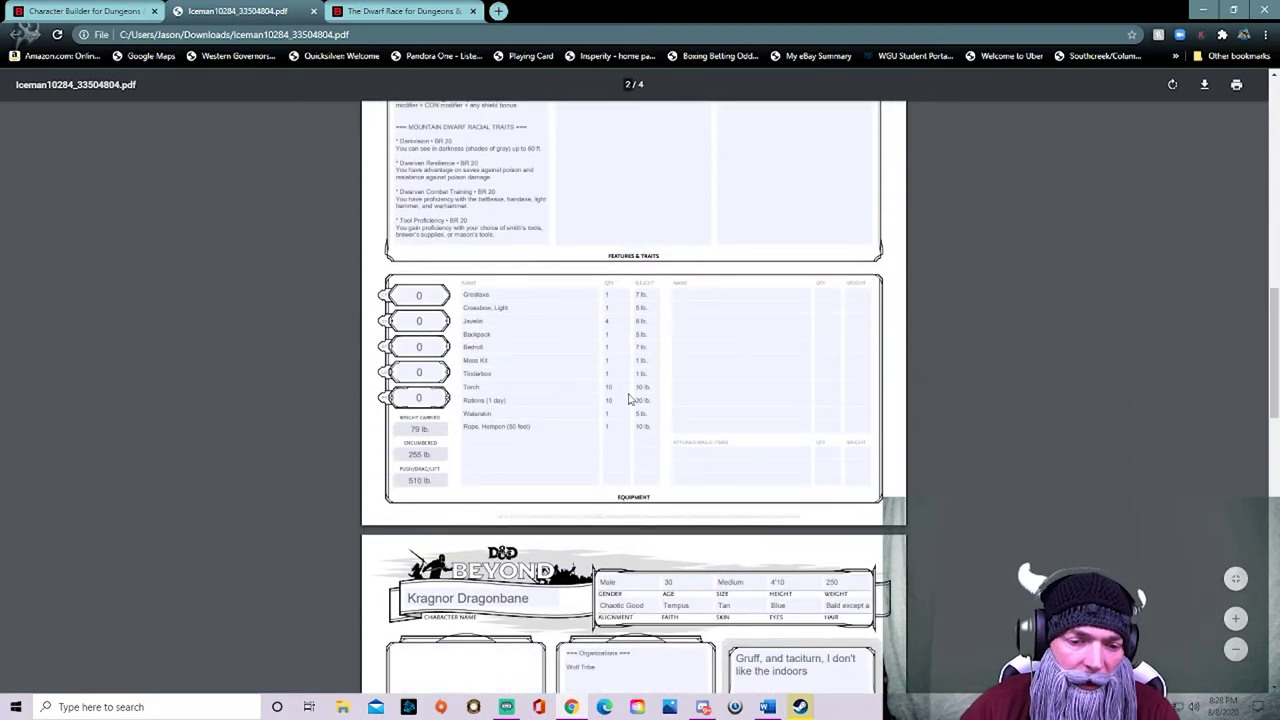
{"action": "scroll", "coordinate": [629, 399], "scroll_direction": "down", "scroll_amount": 5}
{"action": "scroll", "coordinate": [629, 399], "scroll_direction": "up", "scroll_amount": 5}
{"action": "scroll", "coordinate": [629, 399], "scroll_direction": "down", "scroll_amount": 10}
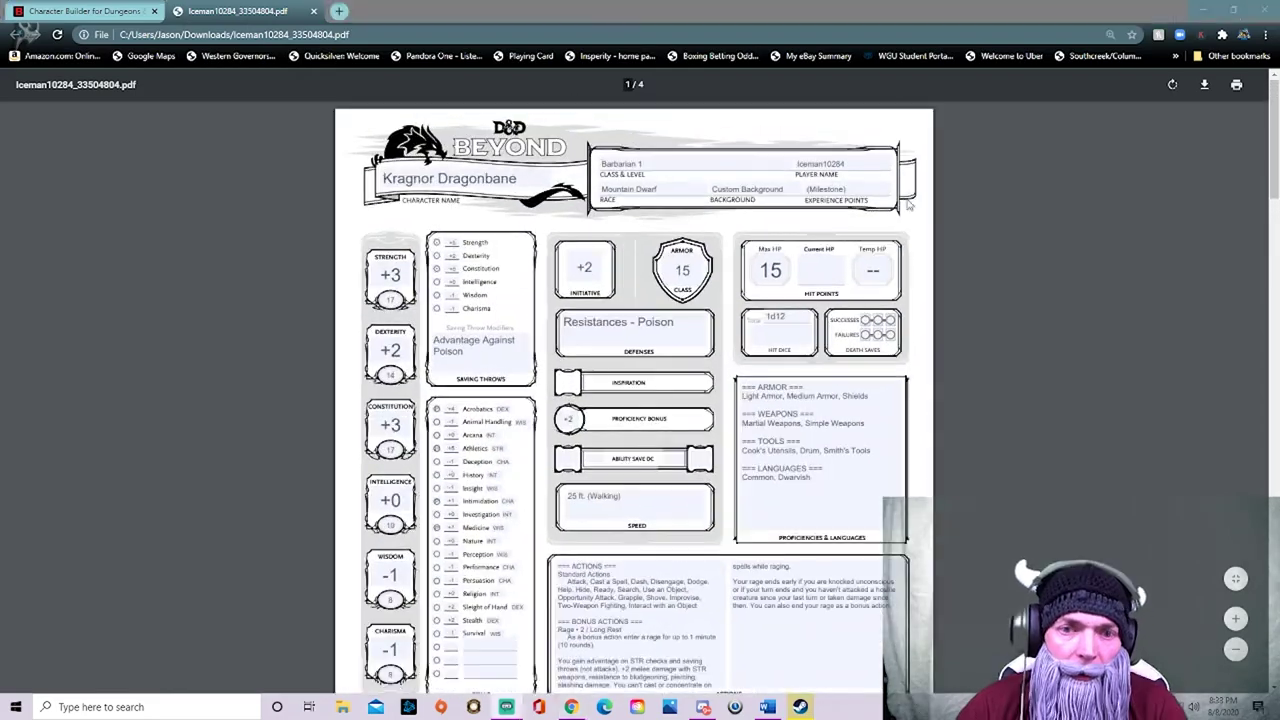
- Return to the character builder and create a new campaign named "The campaign of Evil"
{"action": "left_click", "coordinate": [86, 12]}
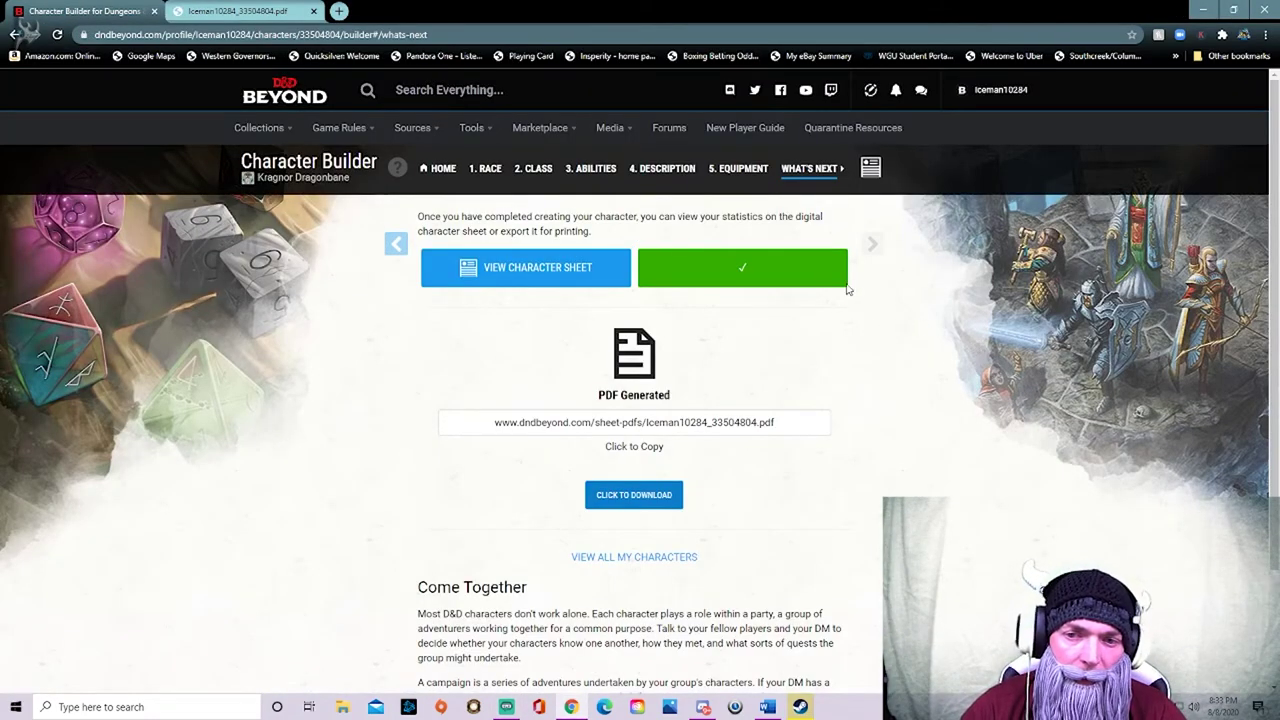
{"action": "scroll", "coordinate": [900, 400], "scroll_direction": "down", "scroll_amount": 2}
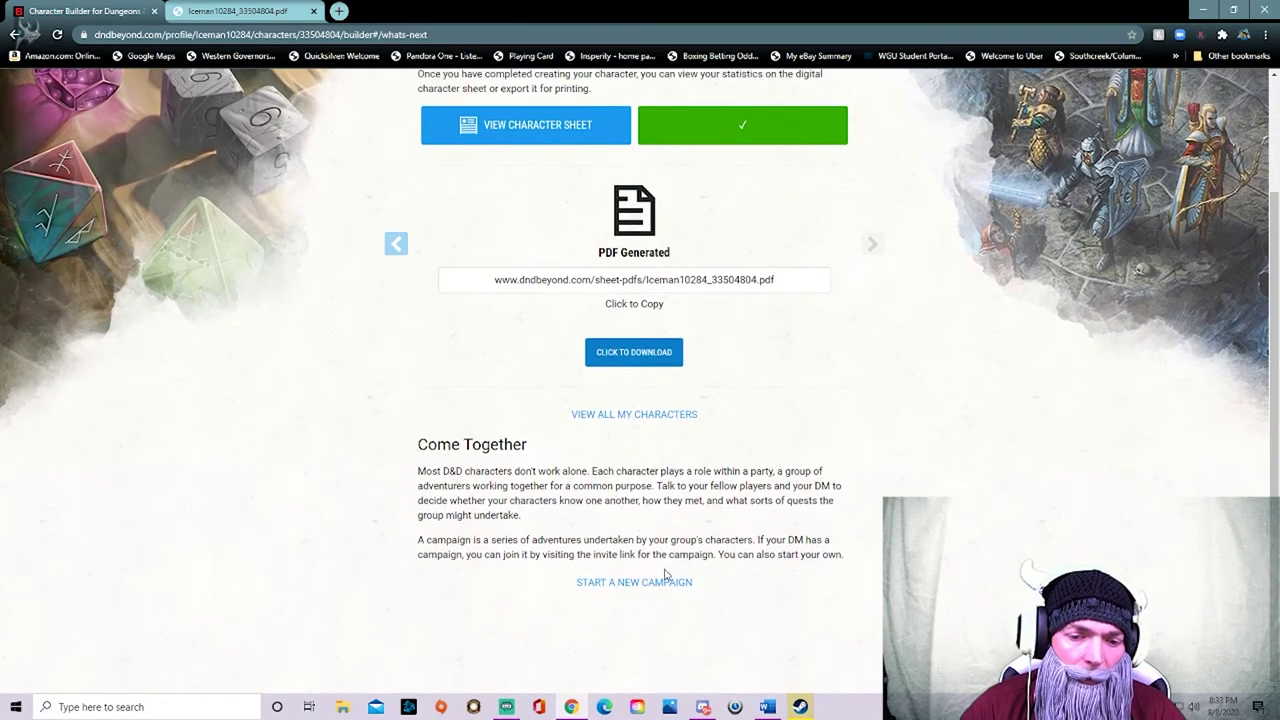
{"action": "left_click", "coordinate": [648, 588]}
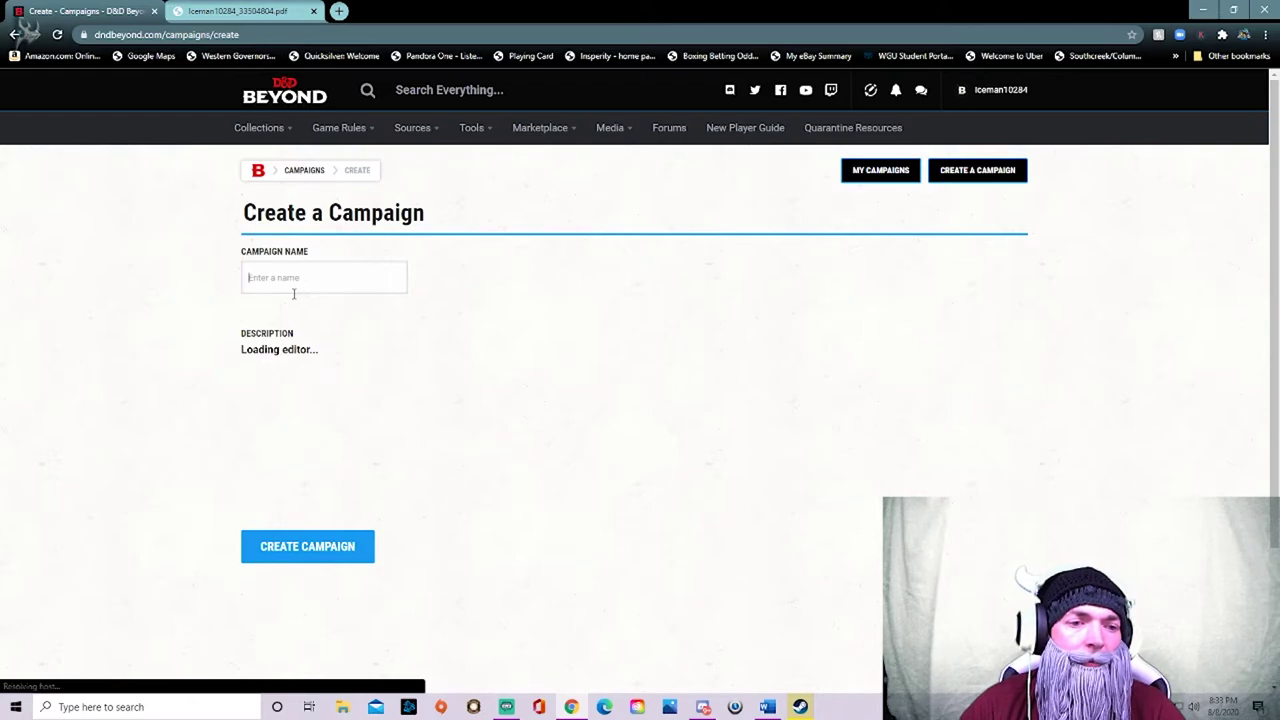
{"action": "scroll", "coordinate": [354, 469], "scroll_direction": "down", "scroll_amount": 2}
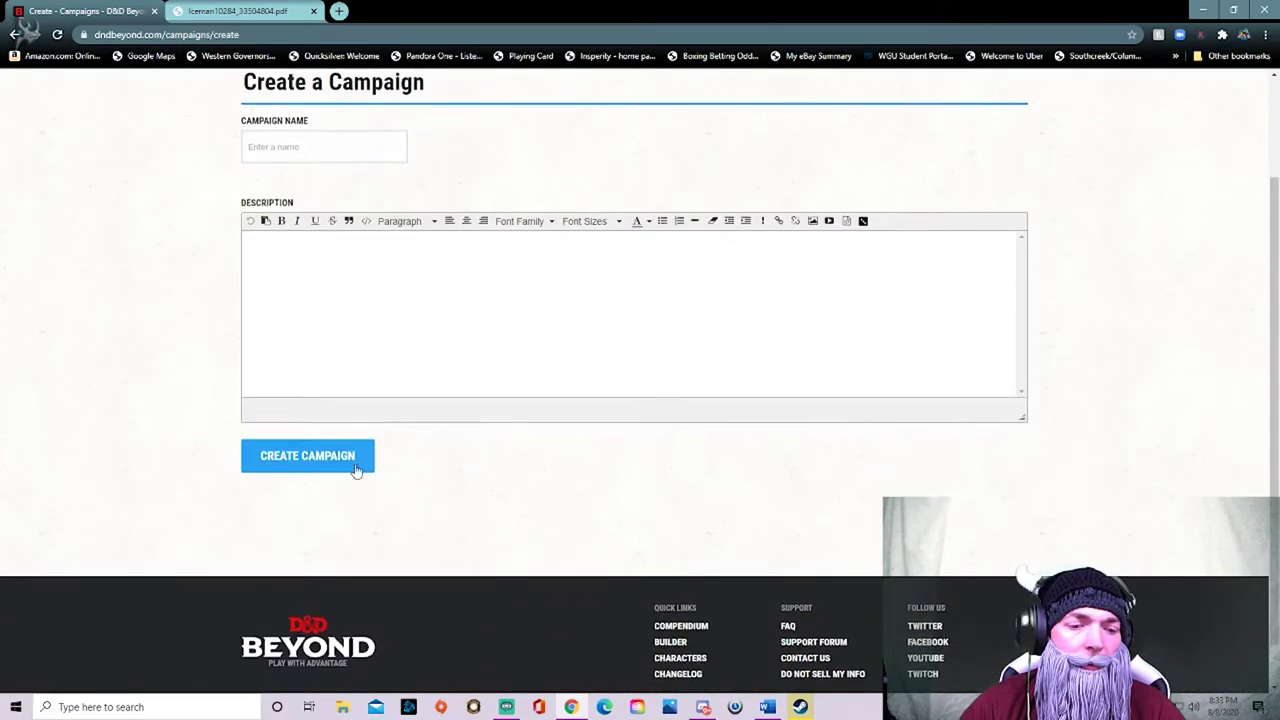
{"action": "scroll", "coordinate": [491, 454], "scroll_direction": "up", "scroll_amount": 2}
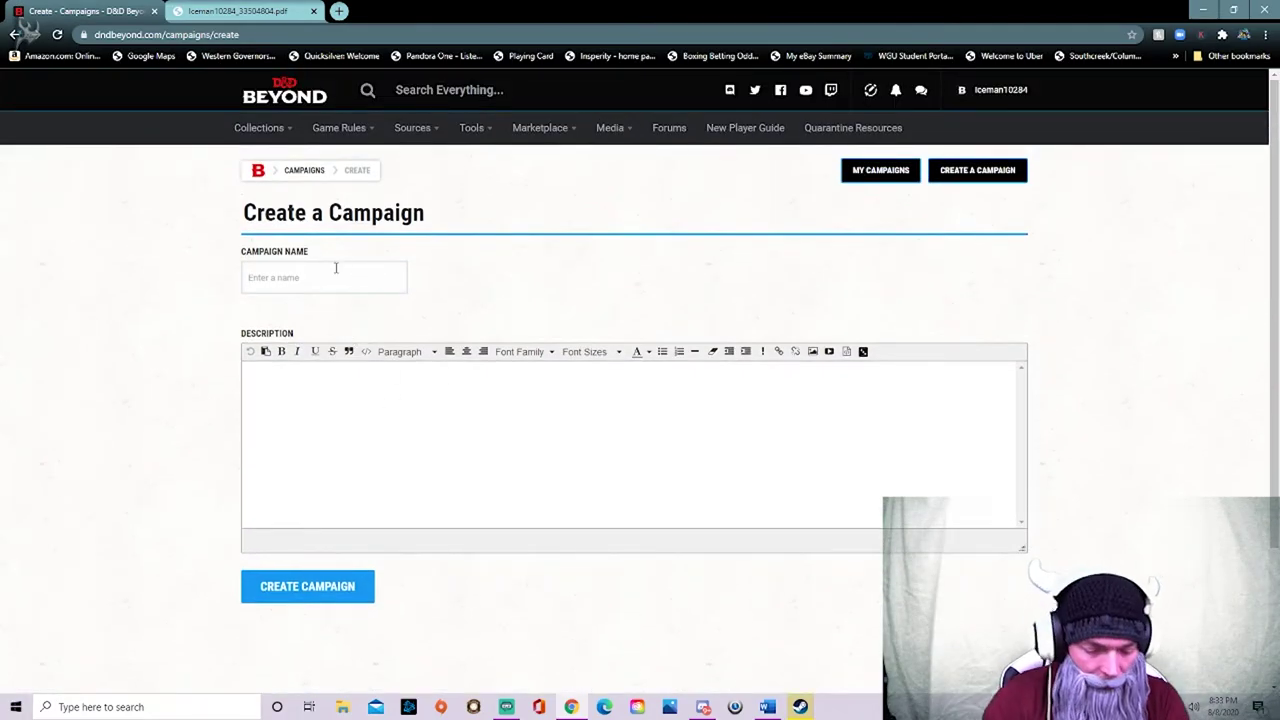
{"action": "type", "text": "The campaign of Evil"}
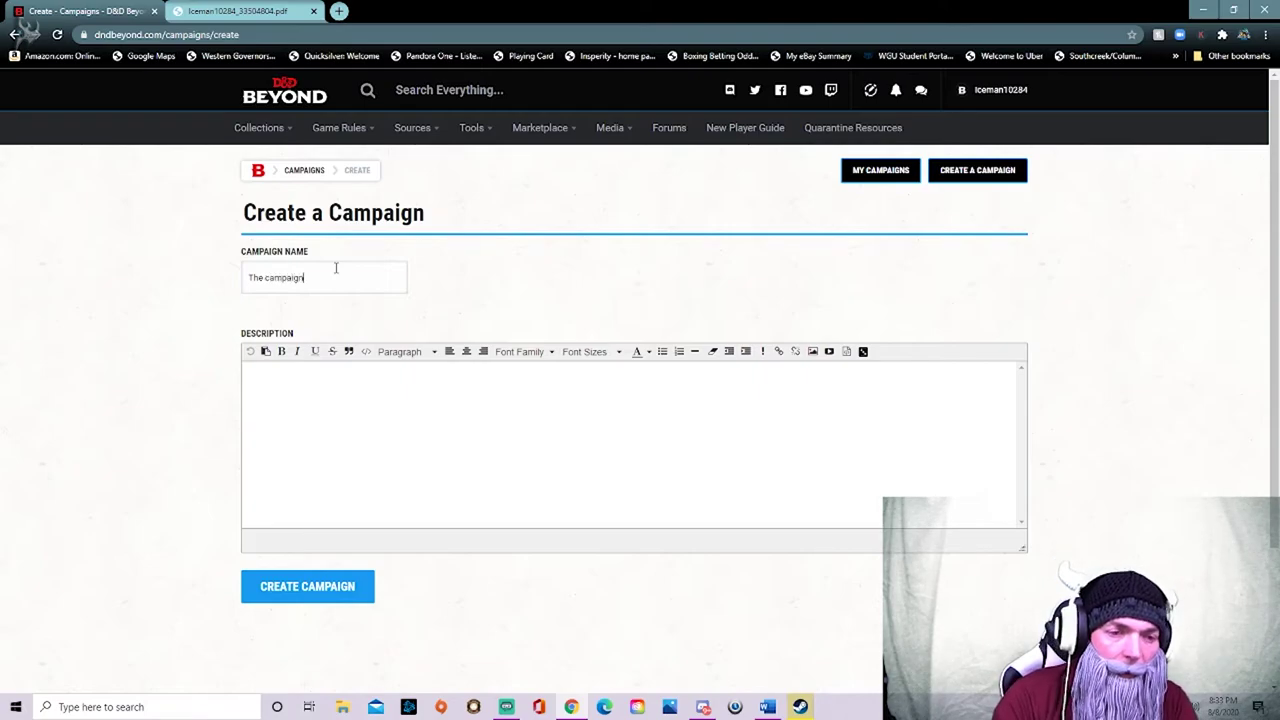
{"action": "left_click", "coordinate": [332, 598]}
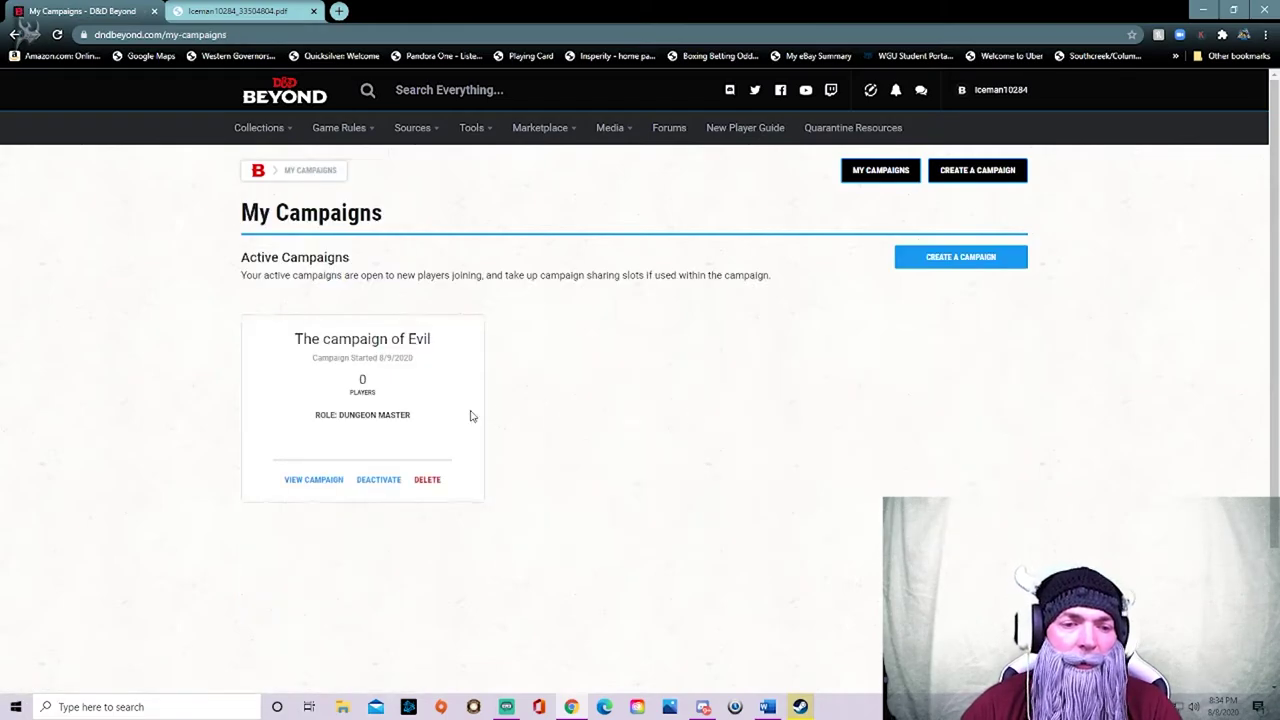
- View the new campaign's page and examine its invite link, active characters and DM notes sections
{"action": "left_click", "coordinate": [313, 480]}
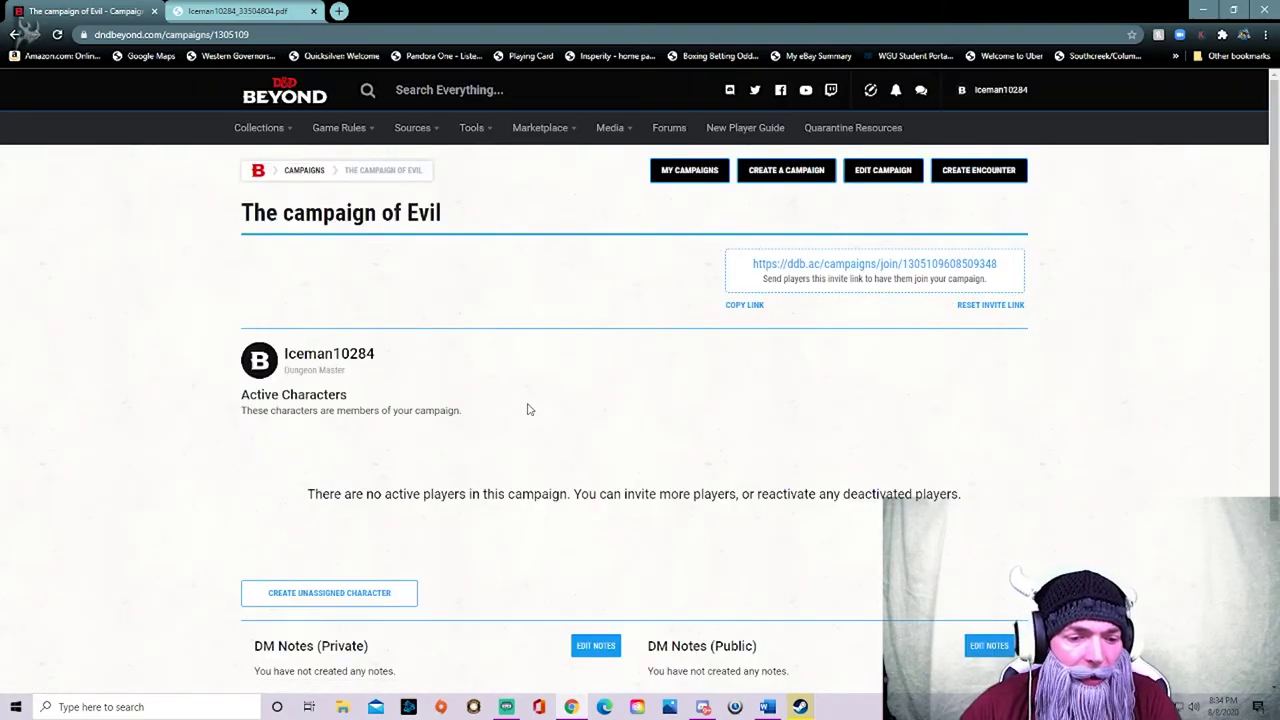
{"action": "scroll", "coordinate": [576, 367], "scroll_direction": "down", "scroll_amount": 1}
{"action": "scroll", "coordinate": [603, 357], "scroll_direction": "down", "scroll_amount": 3}
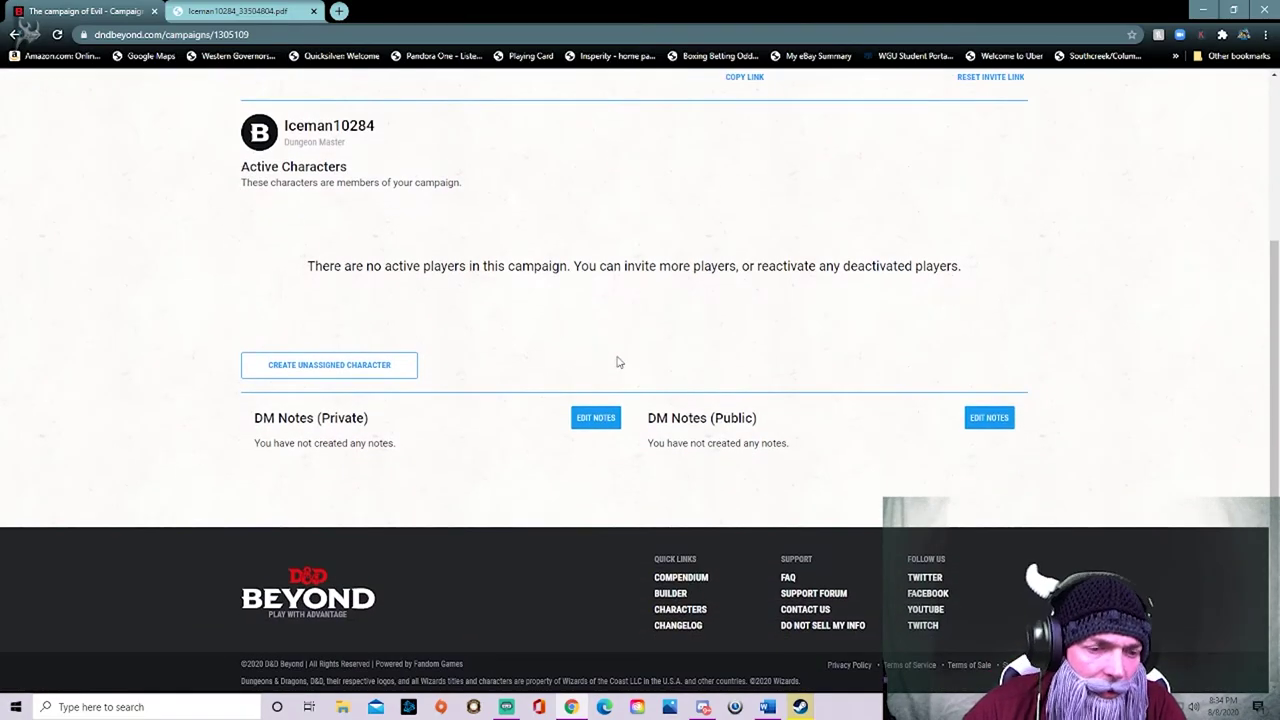
{"action": "scroll", "coordinate": [852, 405], "scroll_direction": "up", "scroll_amount": 4}
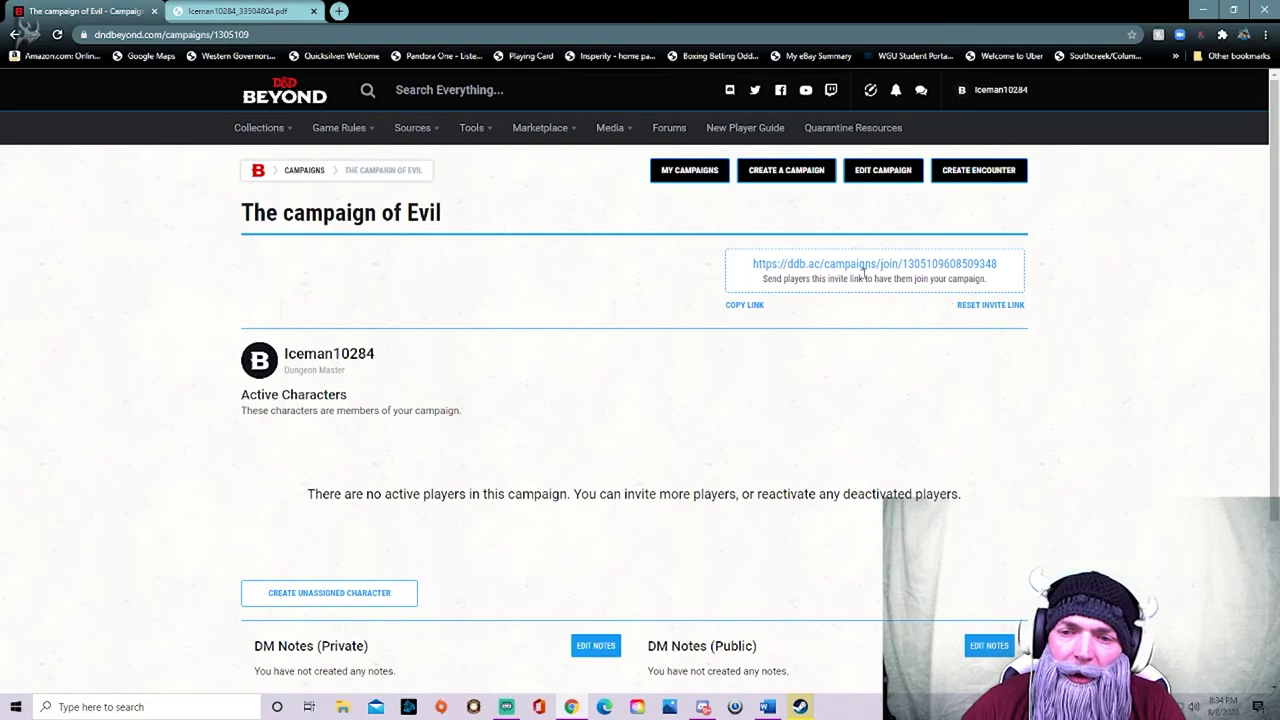
- Open the campaign for editing and look over its description, private notes and public notes fields
{"action": "left_click", "coordinate": [877, 174]}
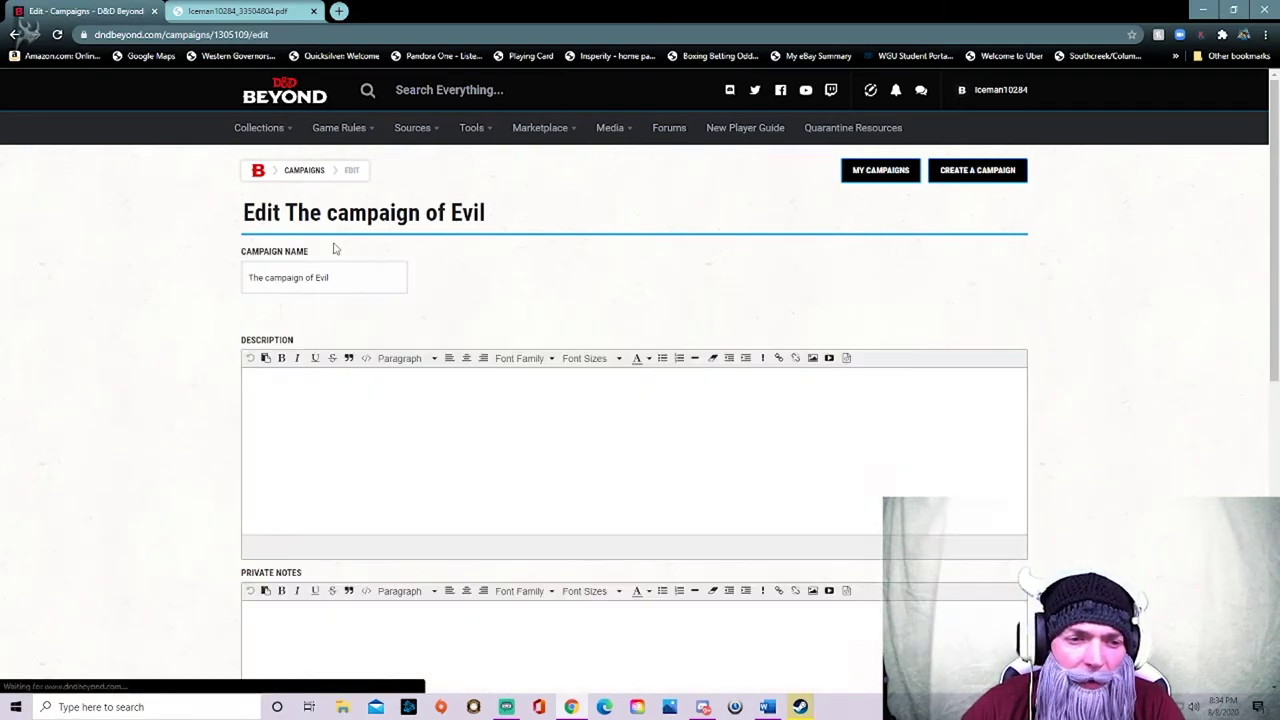
{"action": "scroll", "coordinate": [517, 357], "scroll_direction": "down", "scroll_amount": 3}
{"action": "scroll", "coordinate": [500, 380], "scroll_direction": "down", "scroll_amount": 4}
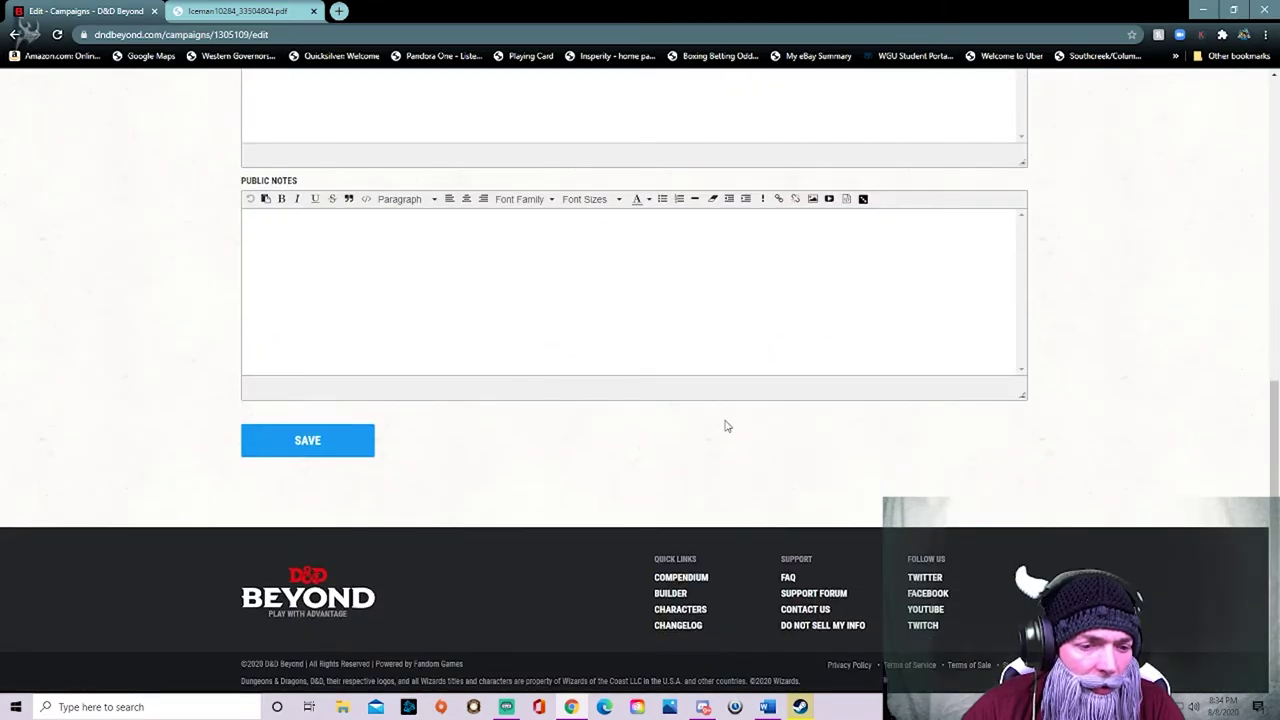
{"action": "scroll", "coordinate": [726, 426], "scroll_direction": "up", "scroll_amount": 6}
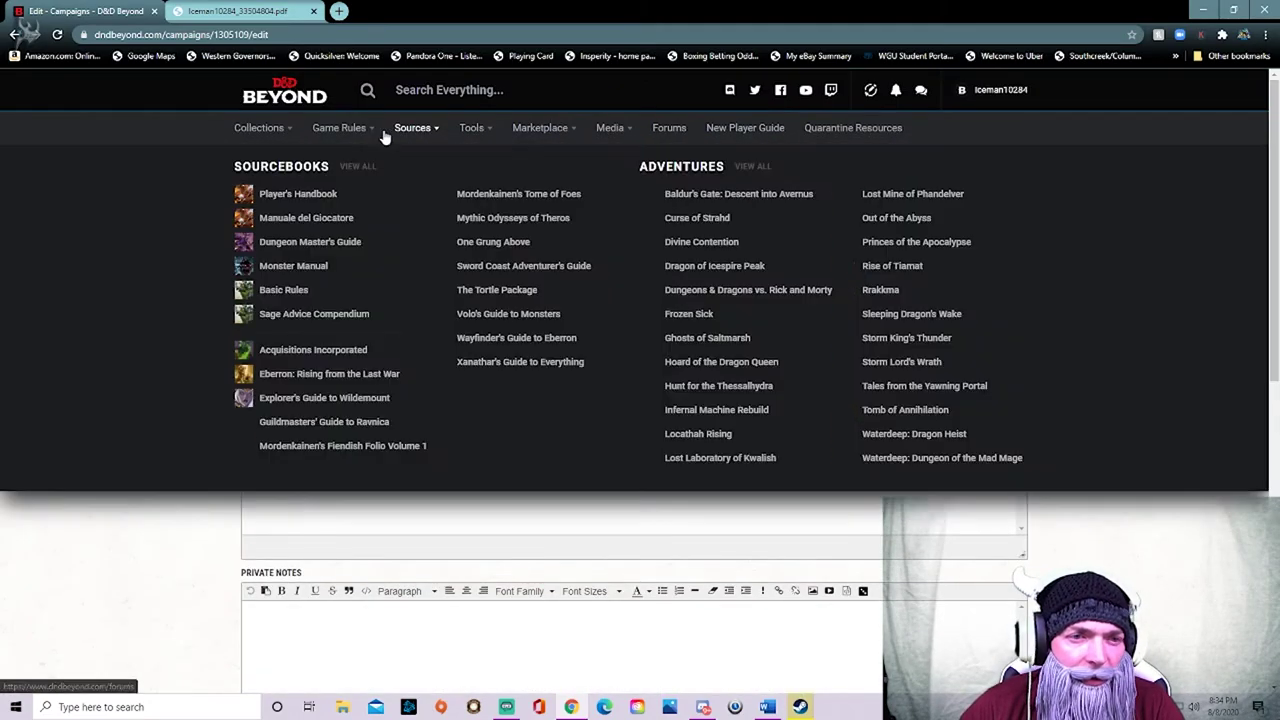
- Open the Dungeon Master's Guide sourcebook and then the Combat Tracker tool page
{"action": "mouse_move", "coordinate": [420, 133]}
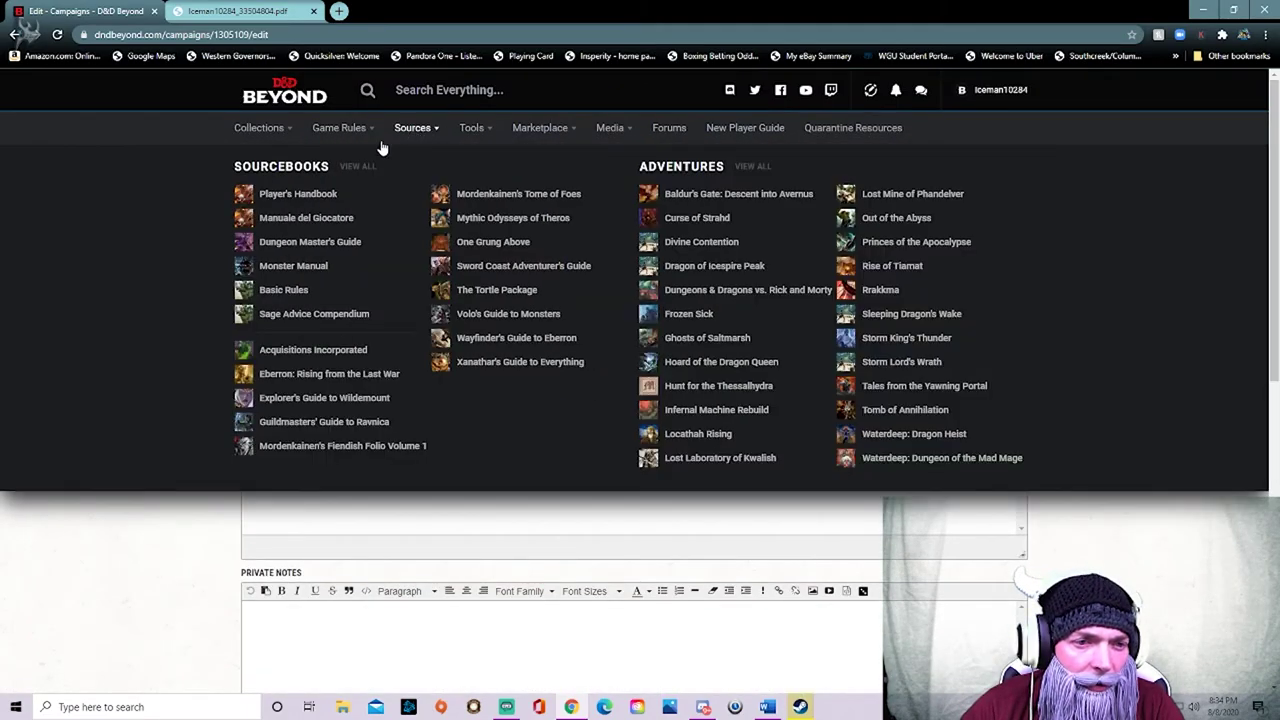
{"action": "left_click", "coordinate": [313, 244]}
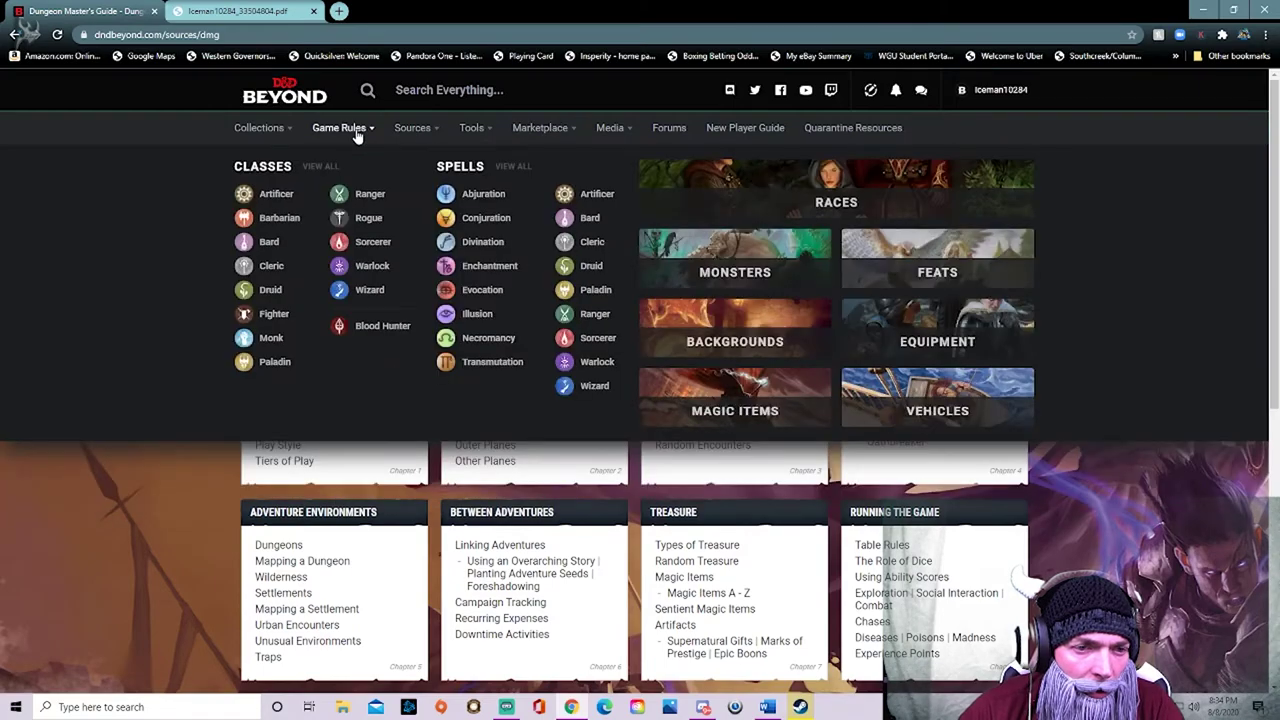
{"action": "mouse_move", "coordinate": [452, 133]}
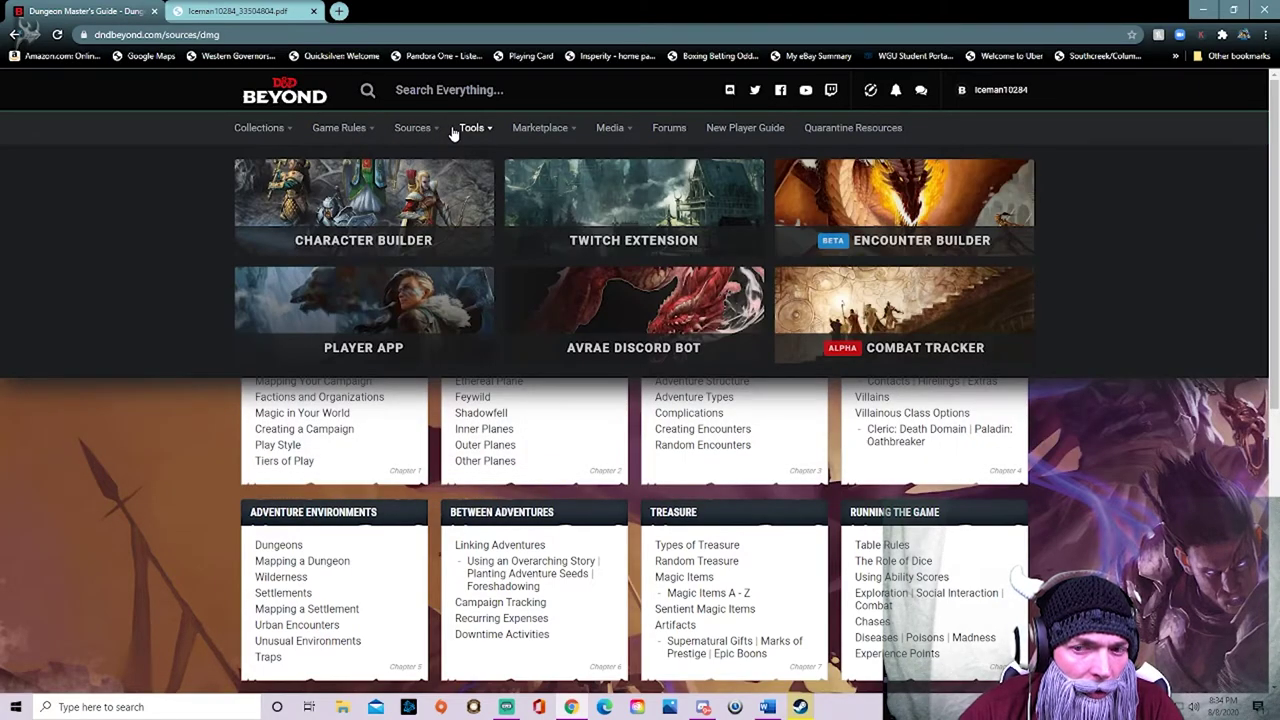
{"action": "left_click", "coordinate": [939, 314]}
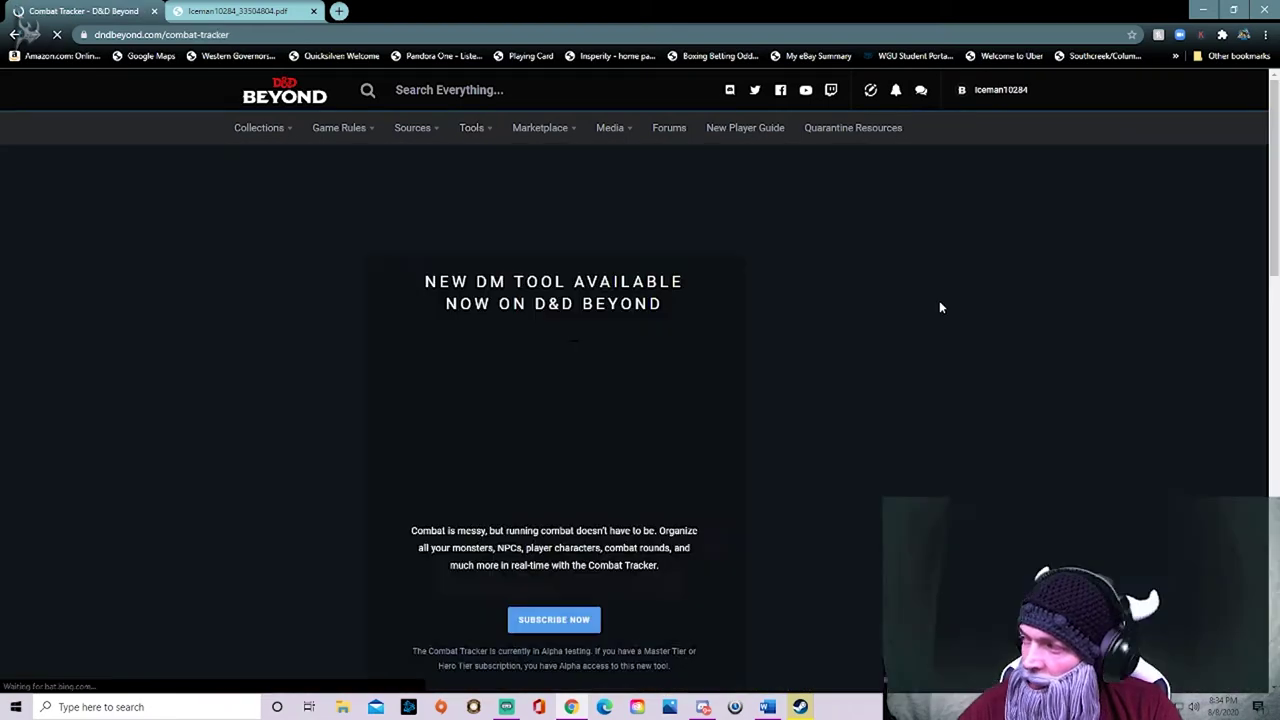